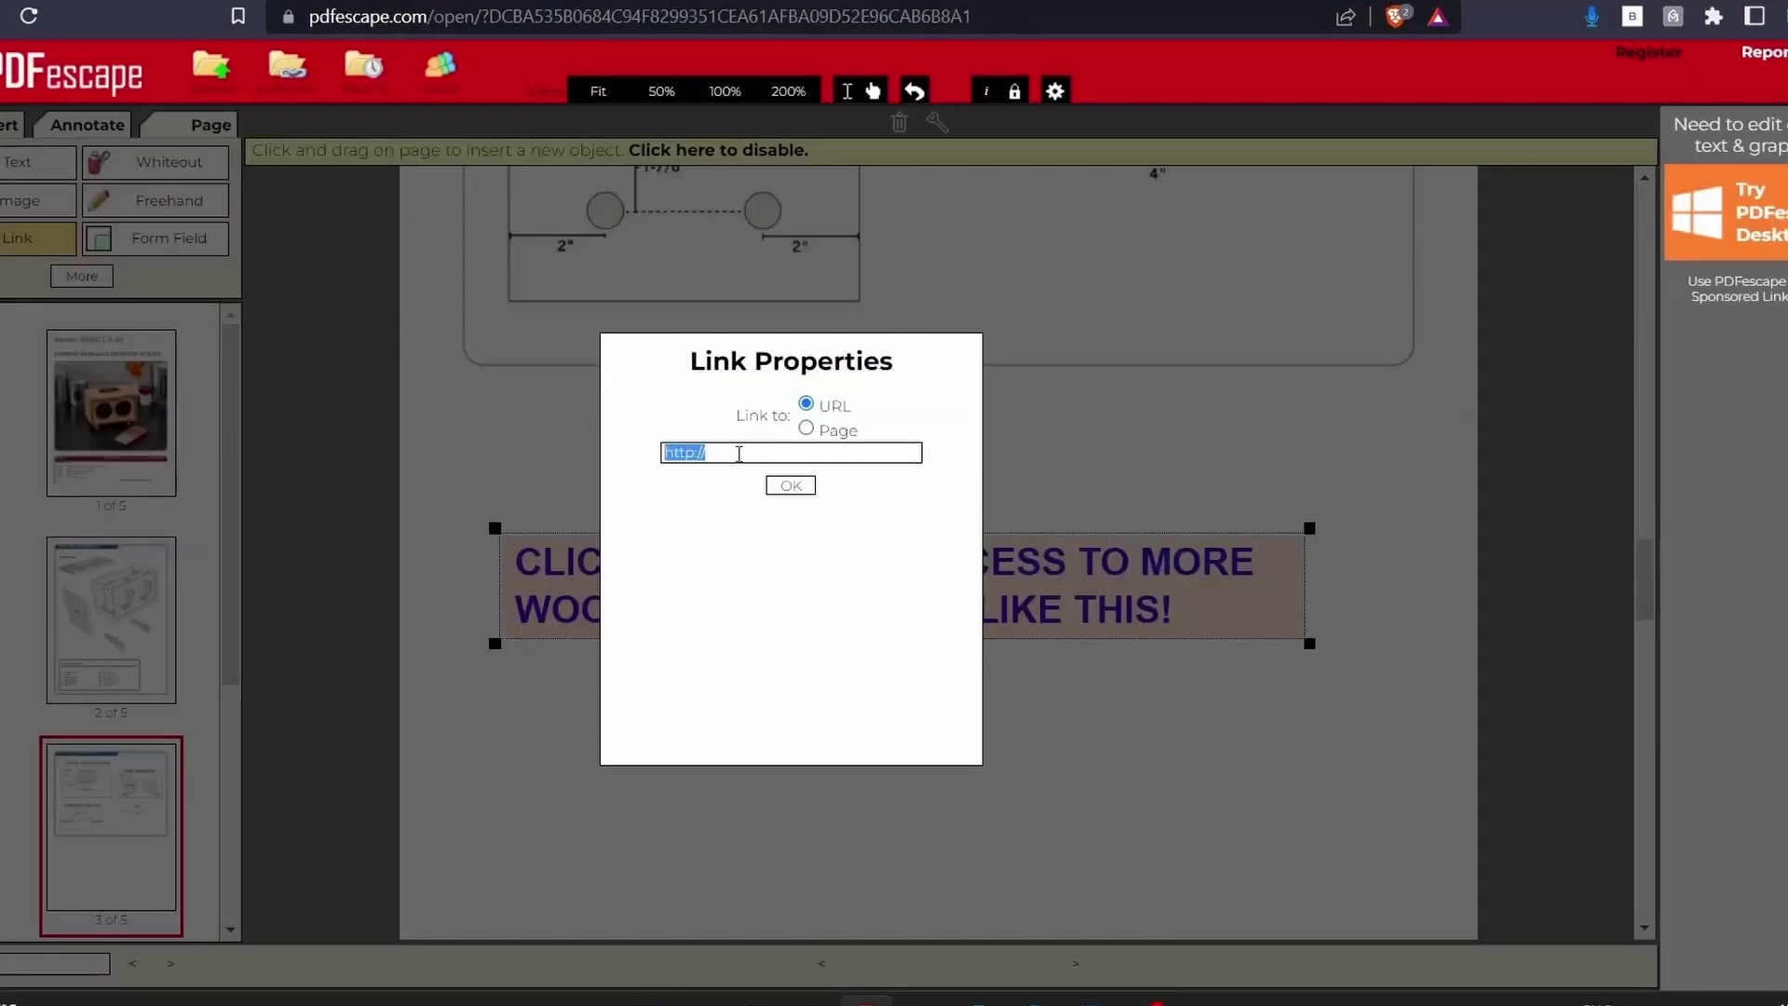
{"action": "key", "text": "ctrl+v"}
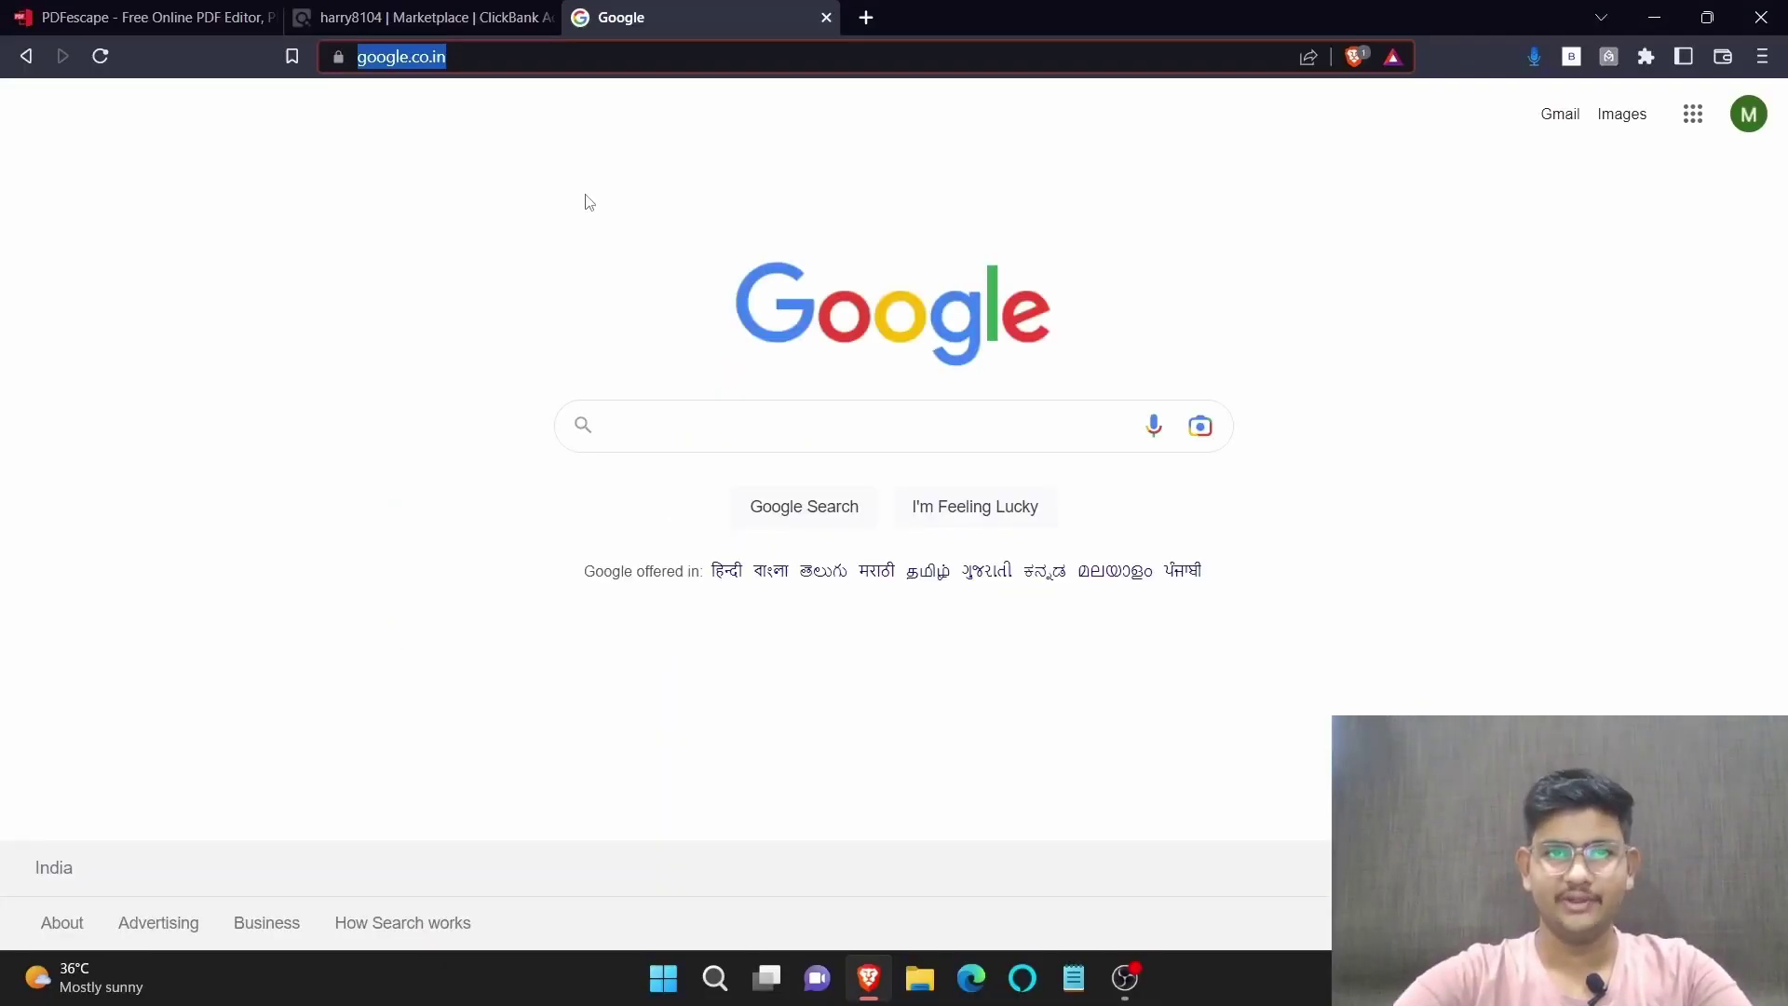
Load clickbank.com in the Google tab, correcting the mistyped address
{"action": "type", "text": "click"}
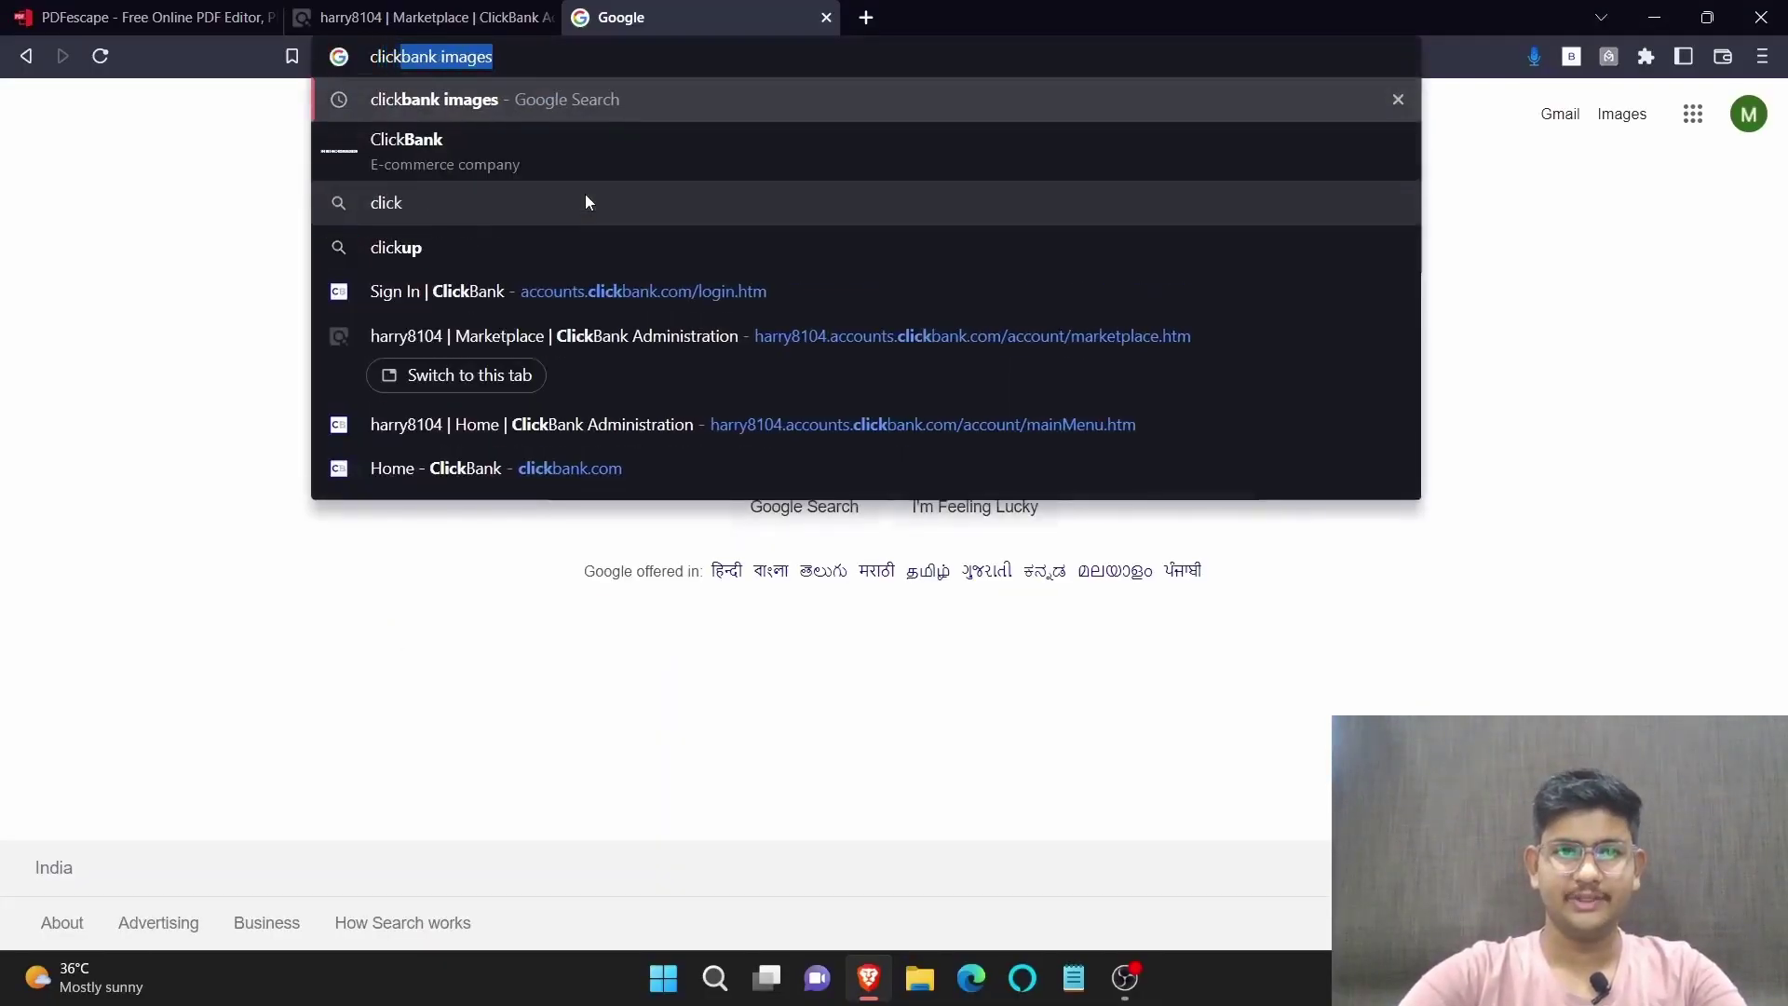
{"action": "type", "text": "bank.ci"}
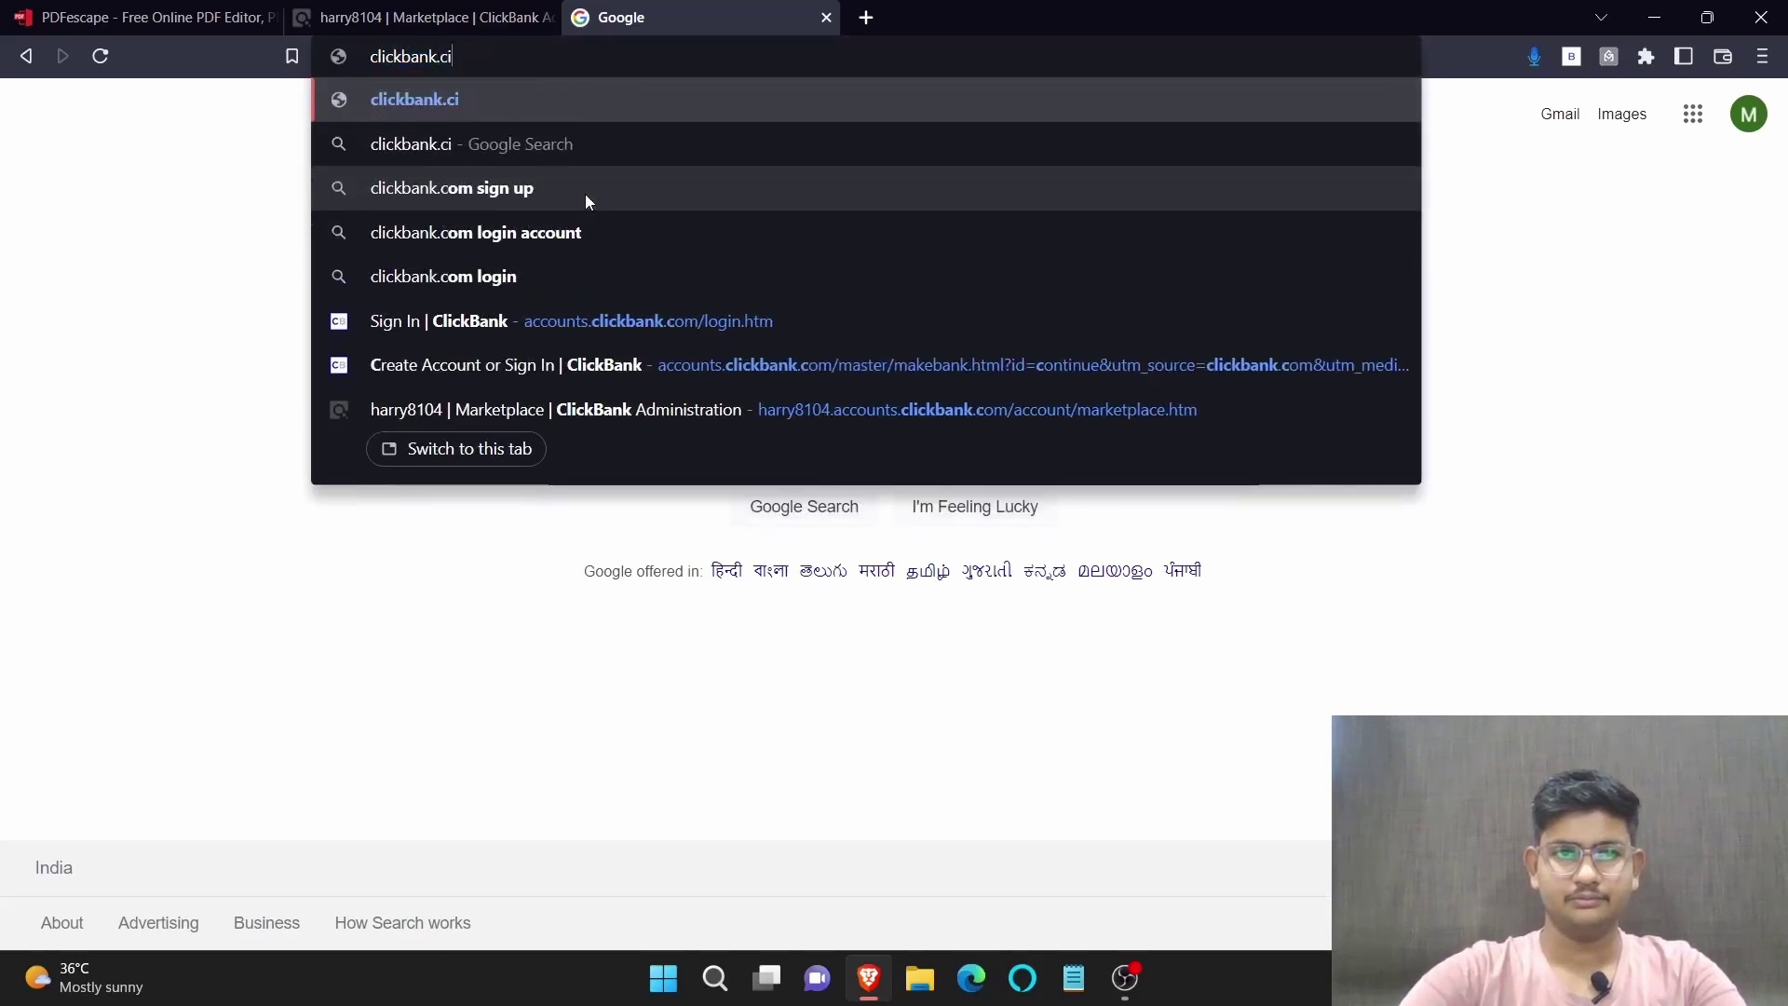
{"action": "key", "text": "BackSpace"}
{"action": "type", "text": "om"}
{"action": "key", "text": "Return"}
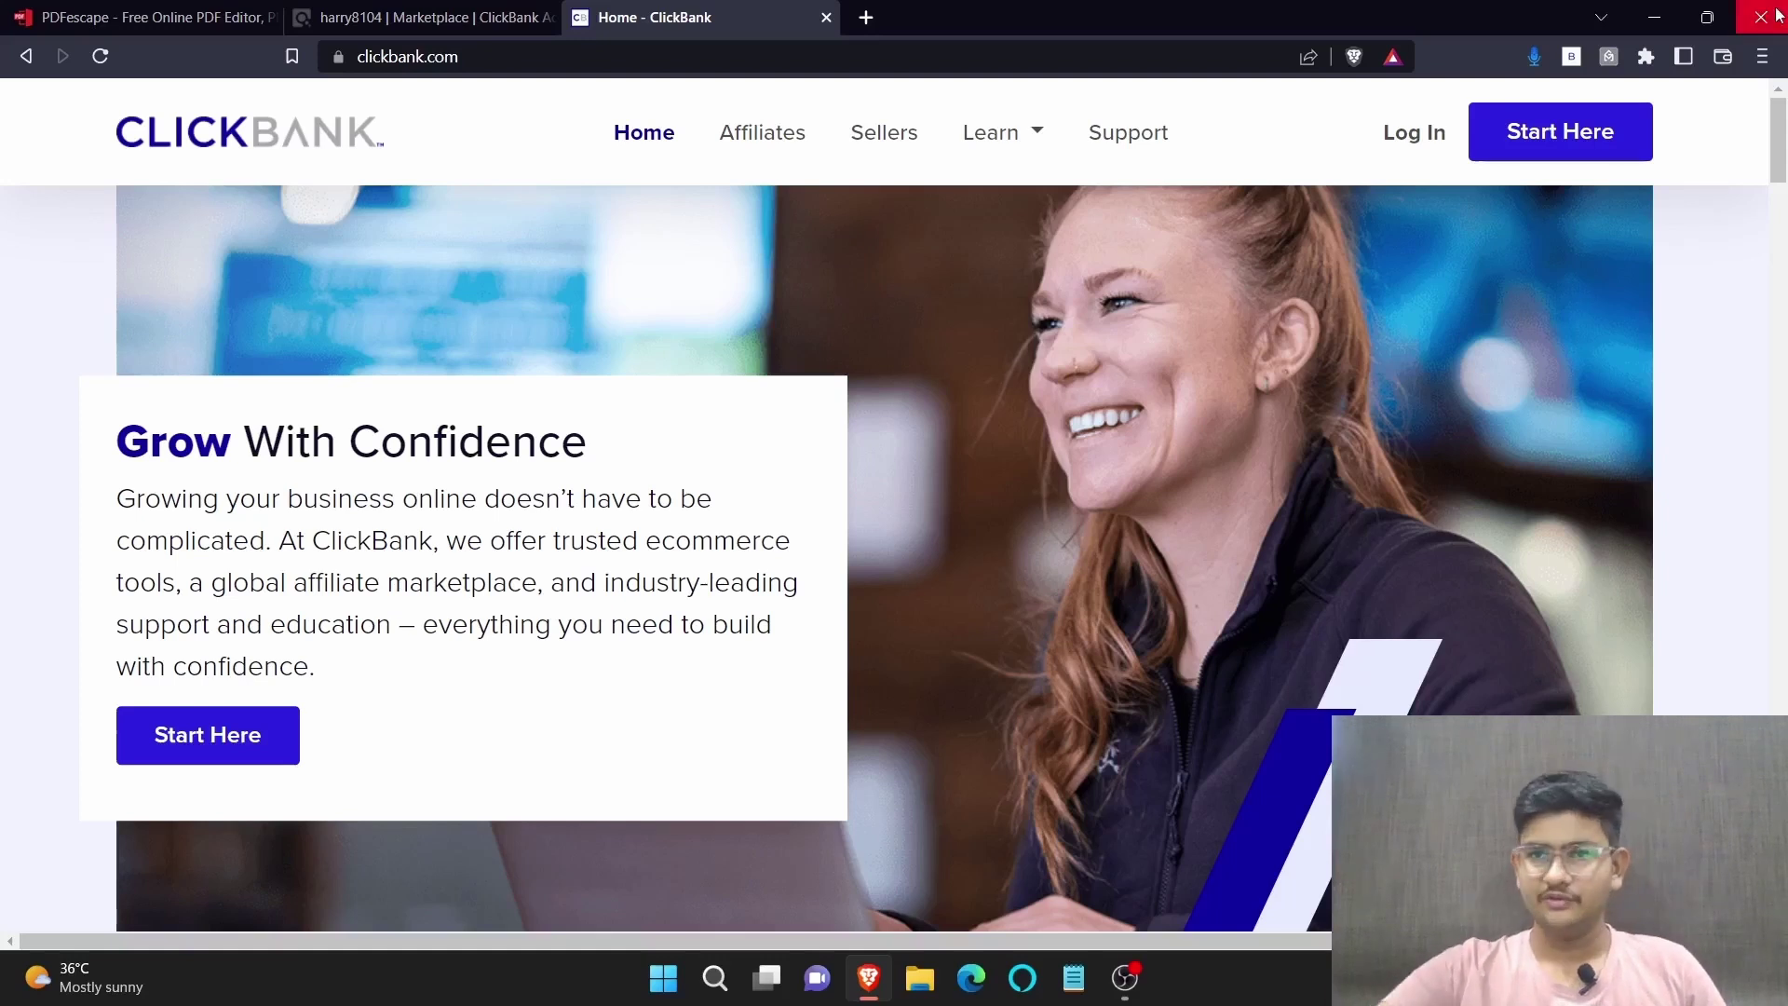
Start ClickBank sign-up, skip the quick start guide, and scroll through the sign-up form
{"action": "scroll", "coordinate": [1600, 461], "scroll_direction": "down", "scroll_amount": 1}
{"action": "scroll", "coordinate": [1601, 462], "scroll_direction": "up", "scroll_amount": 1}
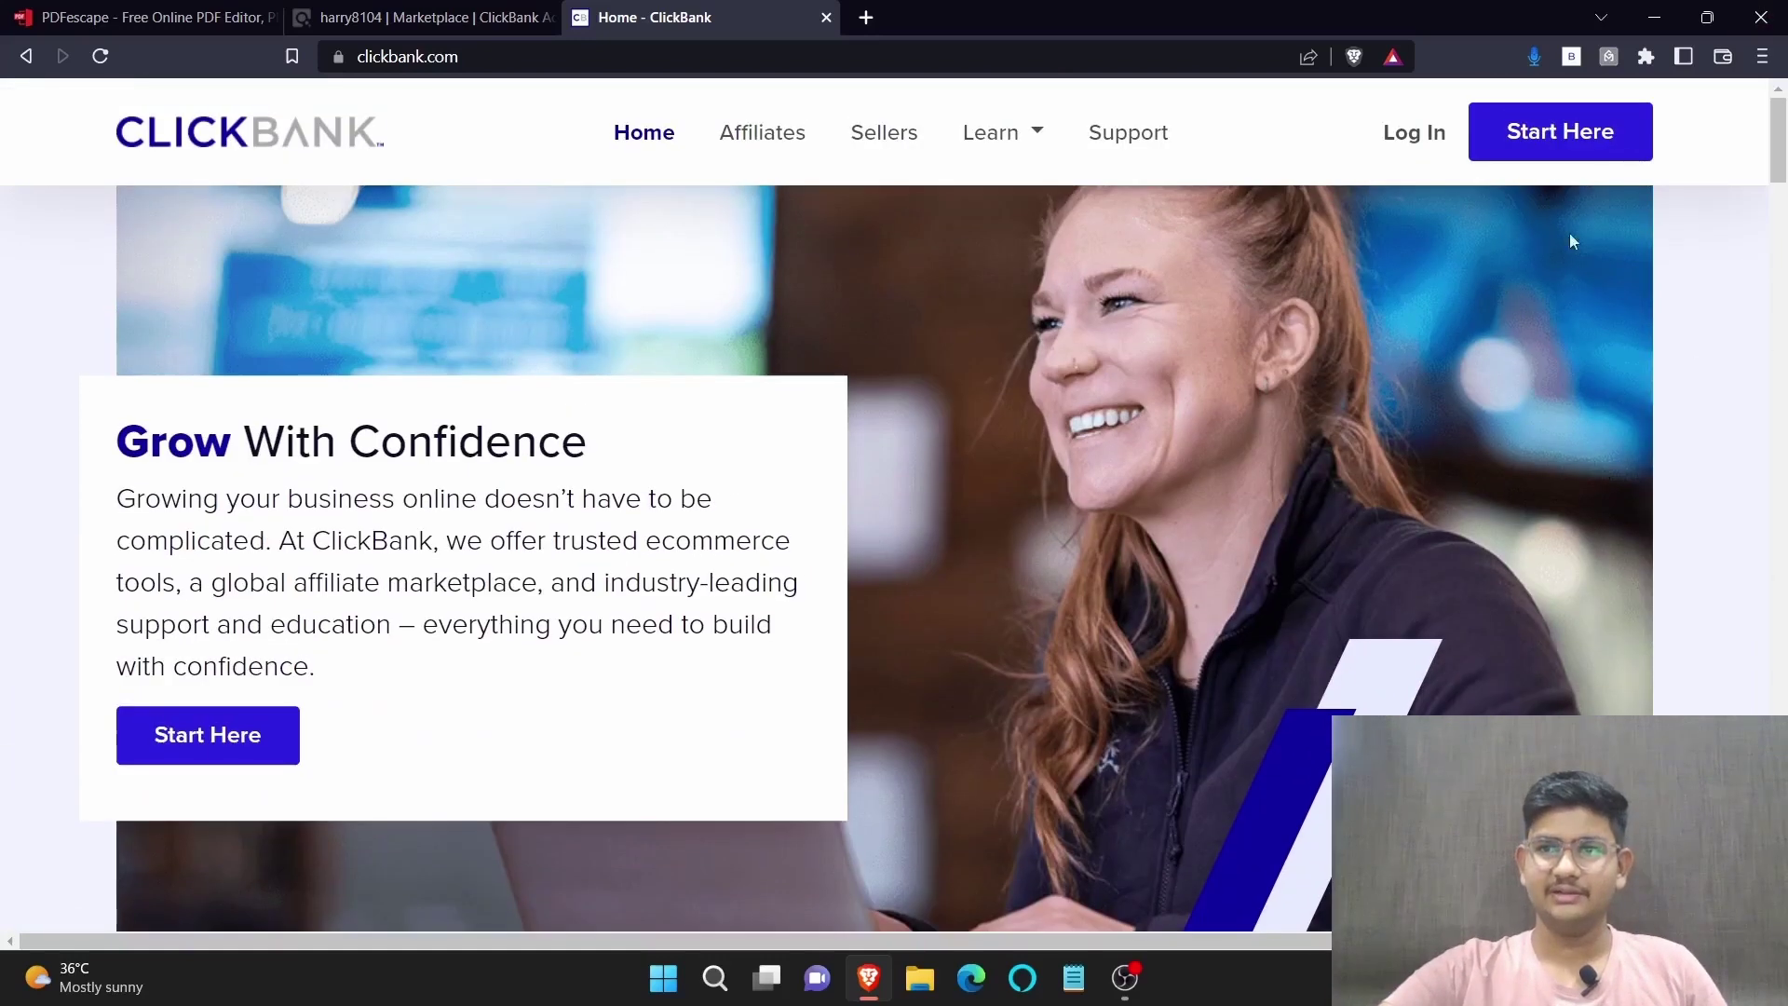
{"action": "left_click", "coordinate": [1551, 147]}
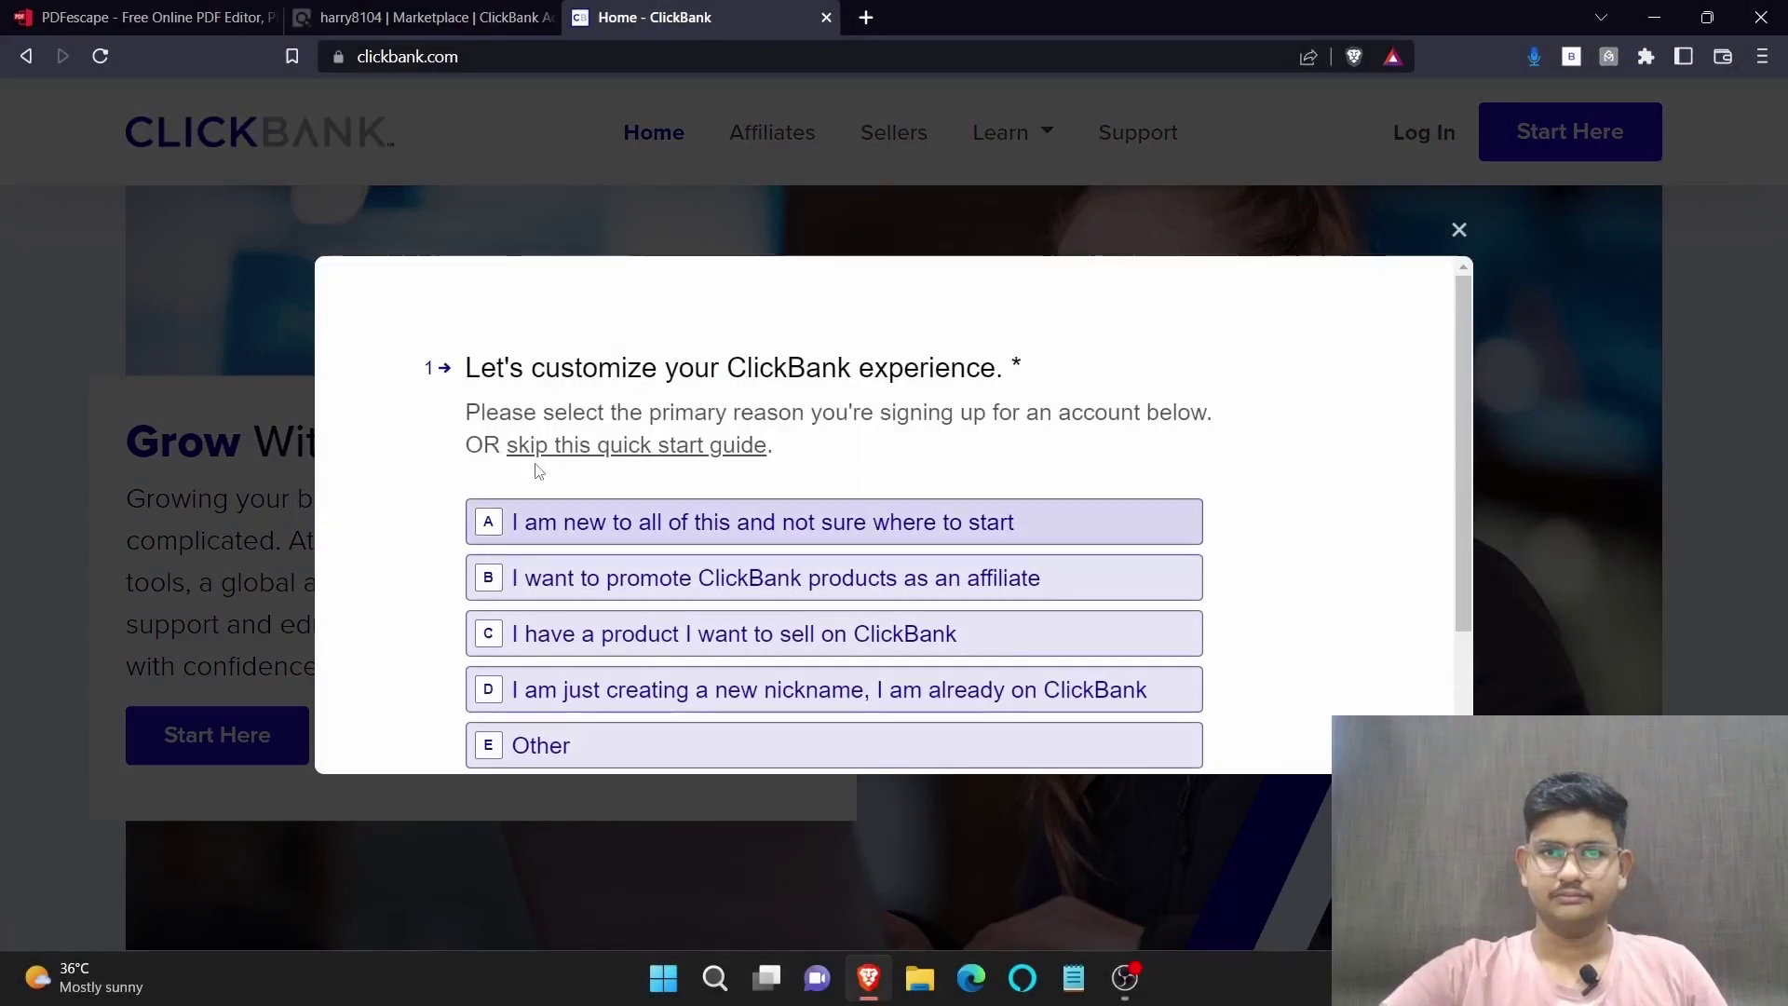
{"action": "left_click", "coordinate": [694, 457]}
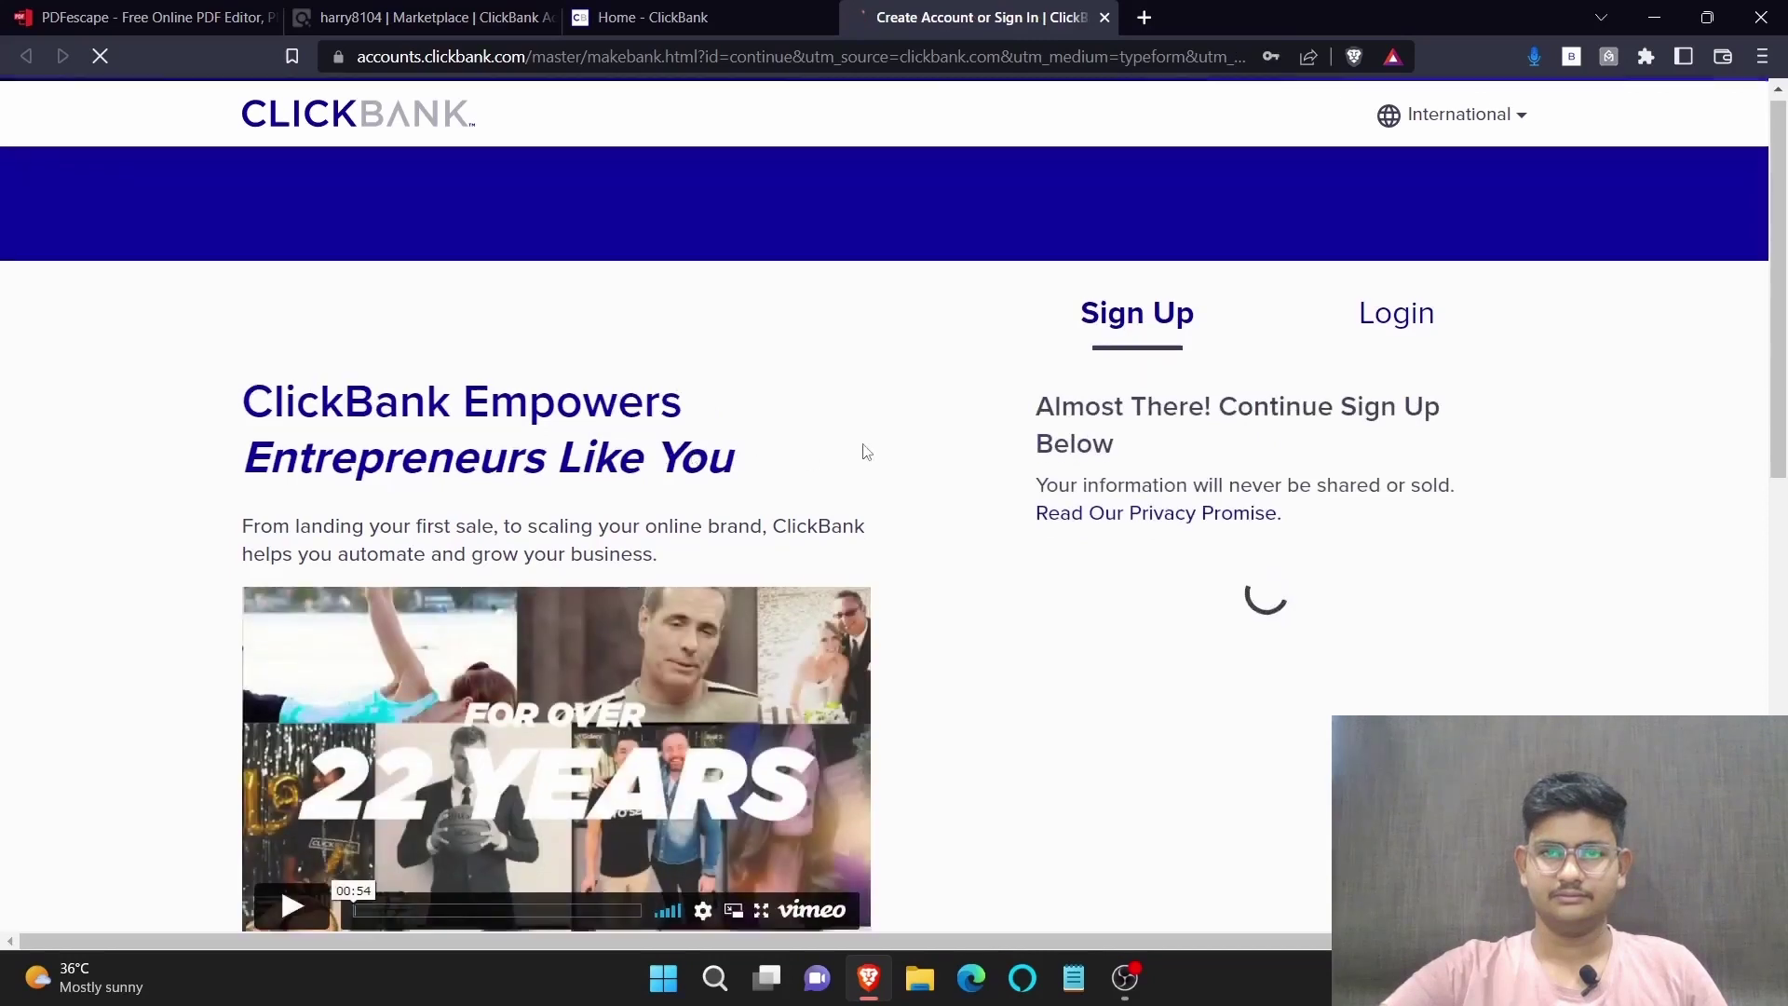
{"action": "scroll", "coordinate": [1412, 583], "scroll_direction": "down", "scroll_amount": 2}
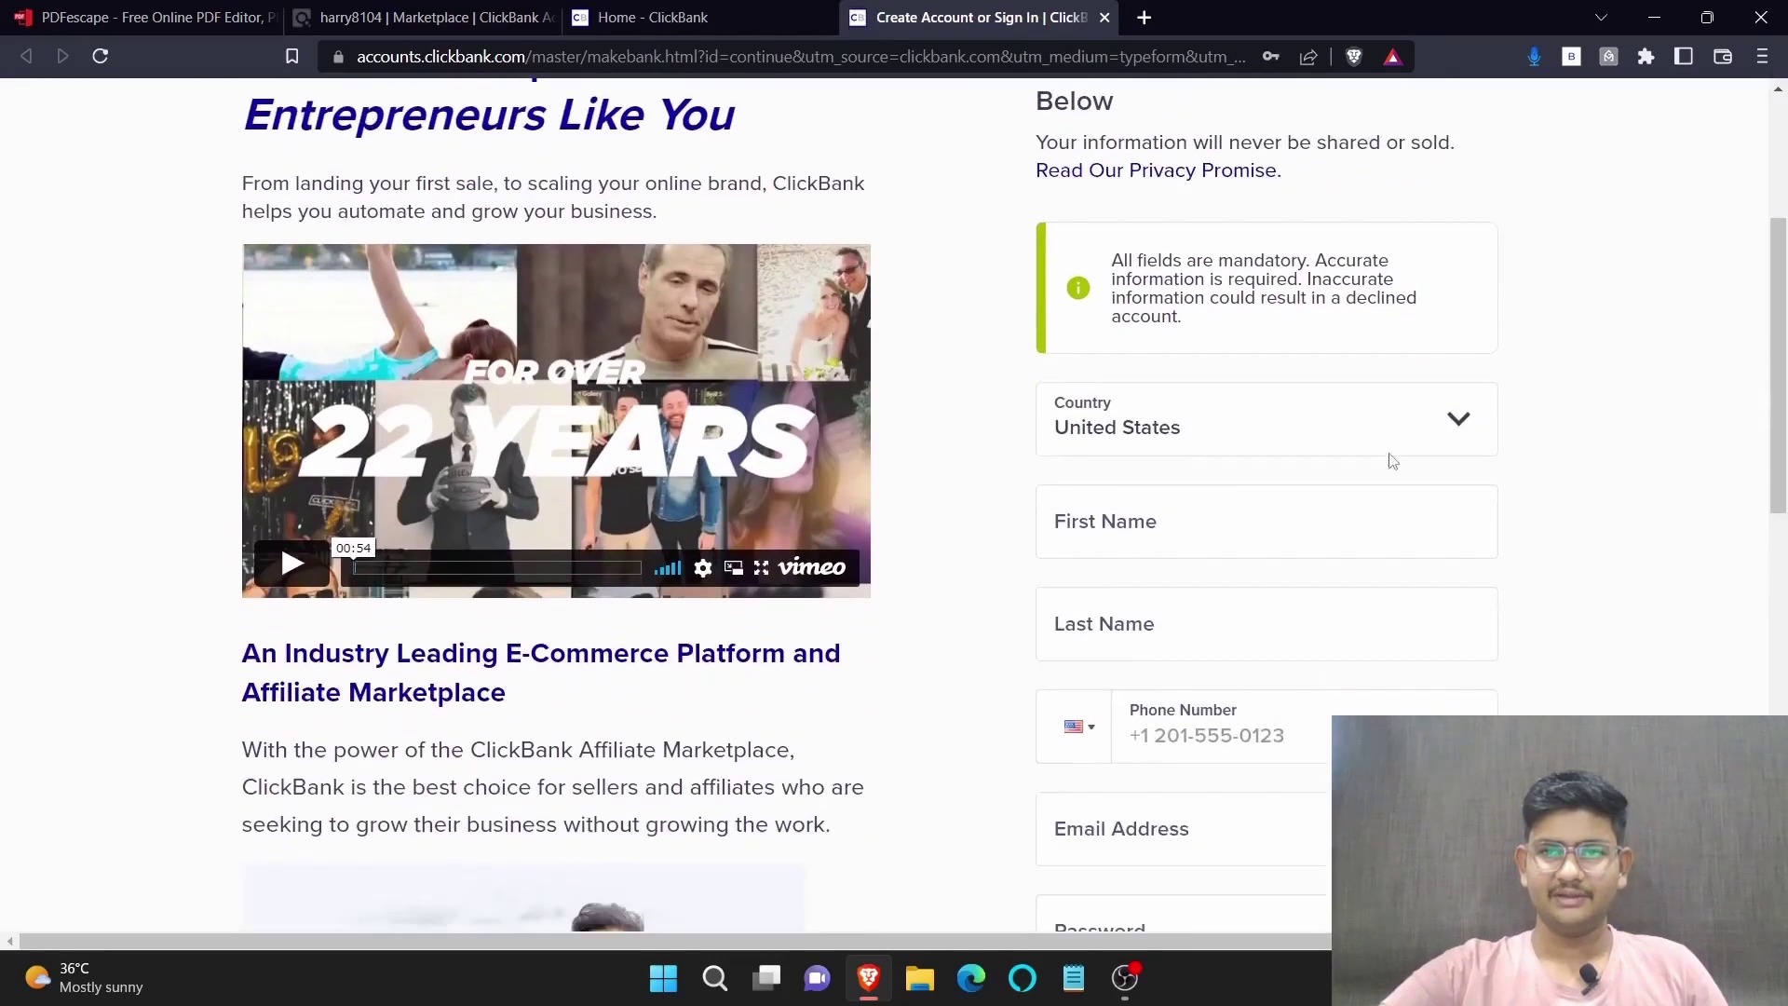
{"action": "scroll", "coordinate": [1405, 466], "scroll_direction": "down", "scroll_amount": 4}
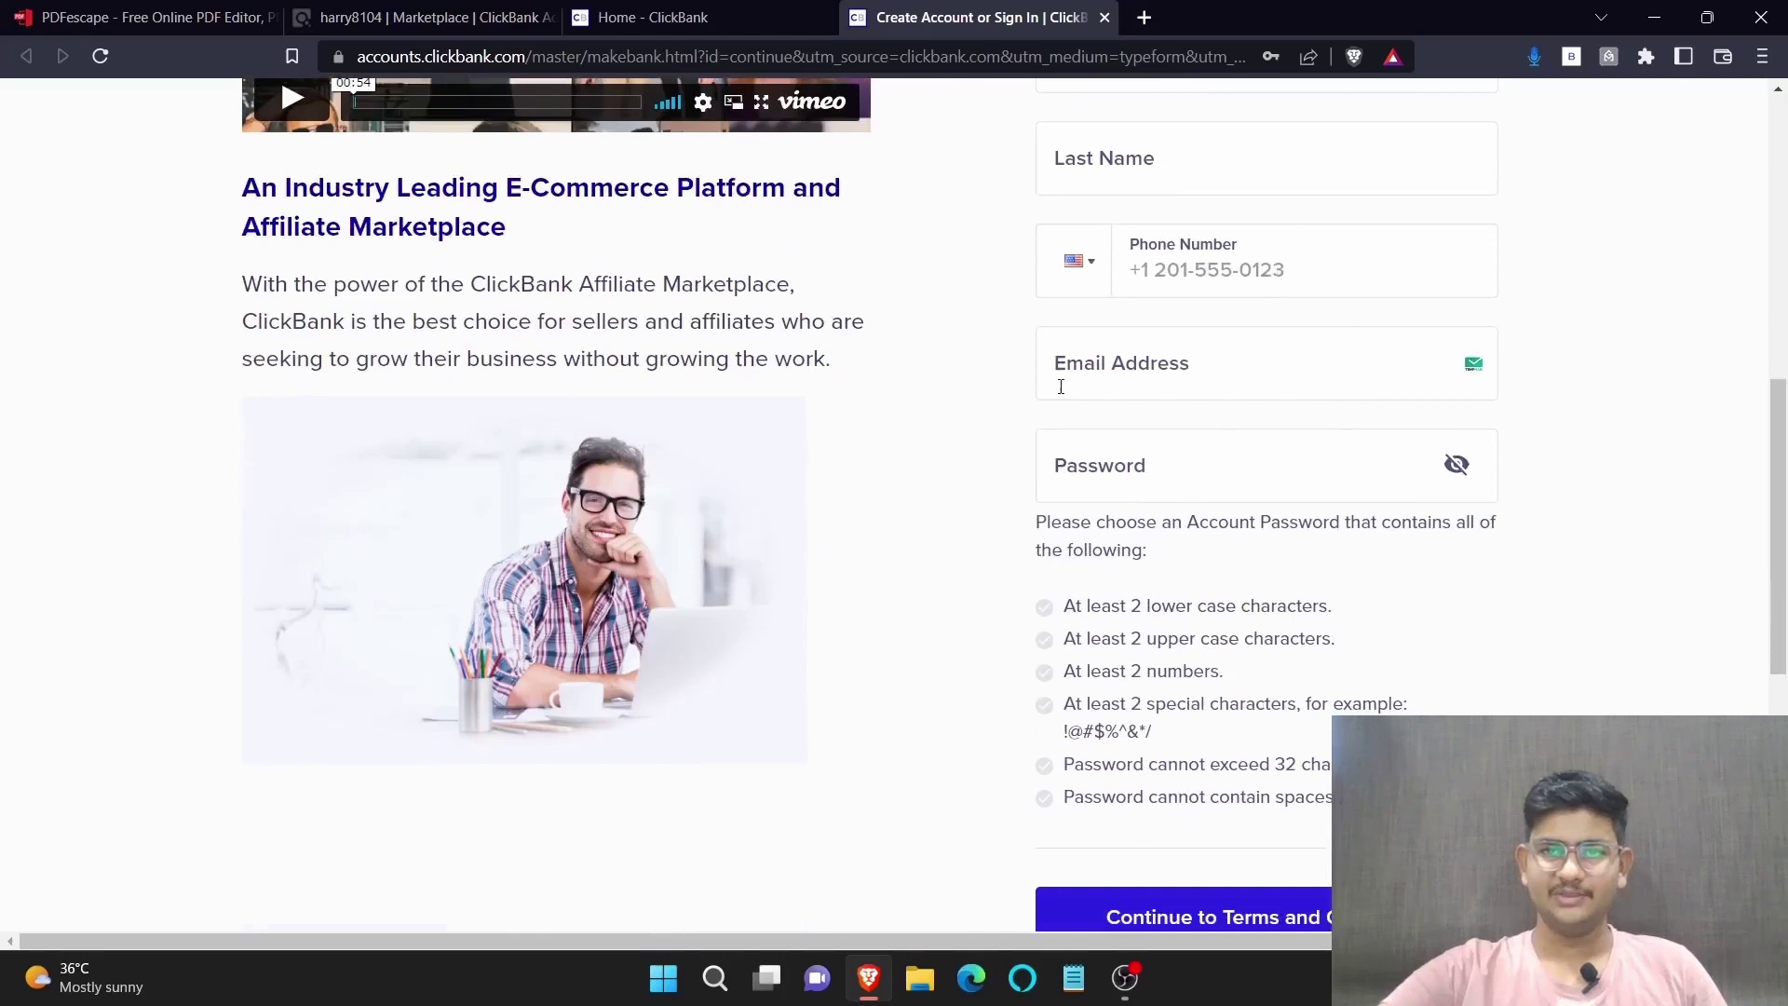
{"action": "scroll", "coordinate": [1712, 485], "scroll_direction": "down", "scroll_amount": 5}
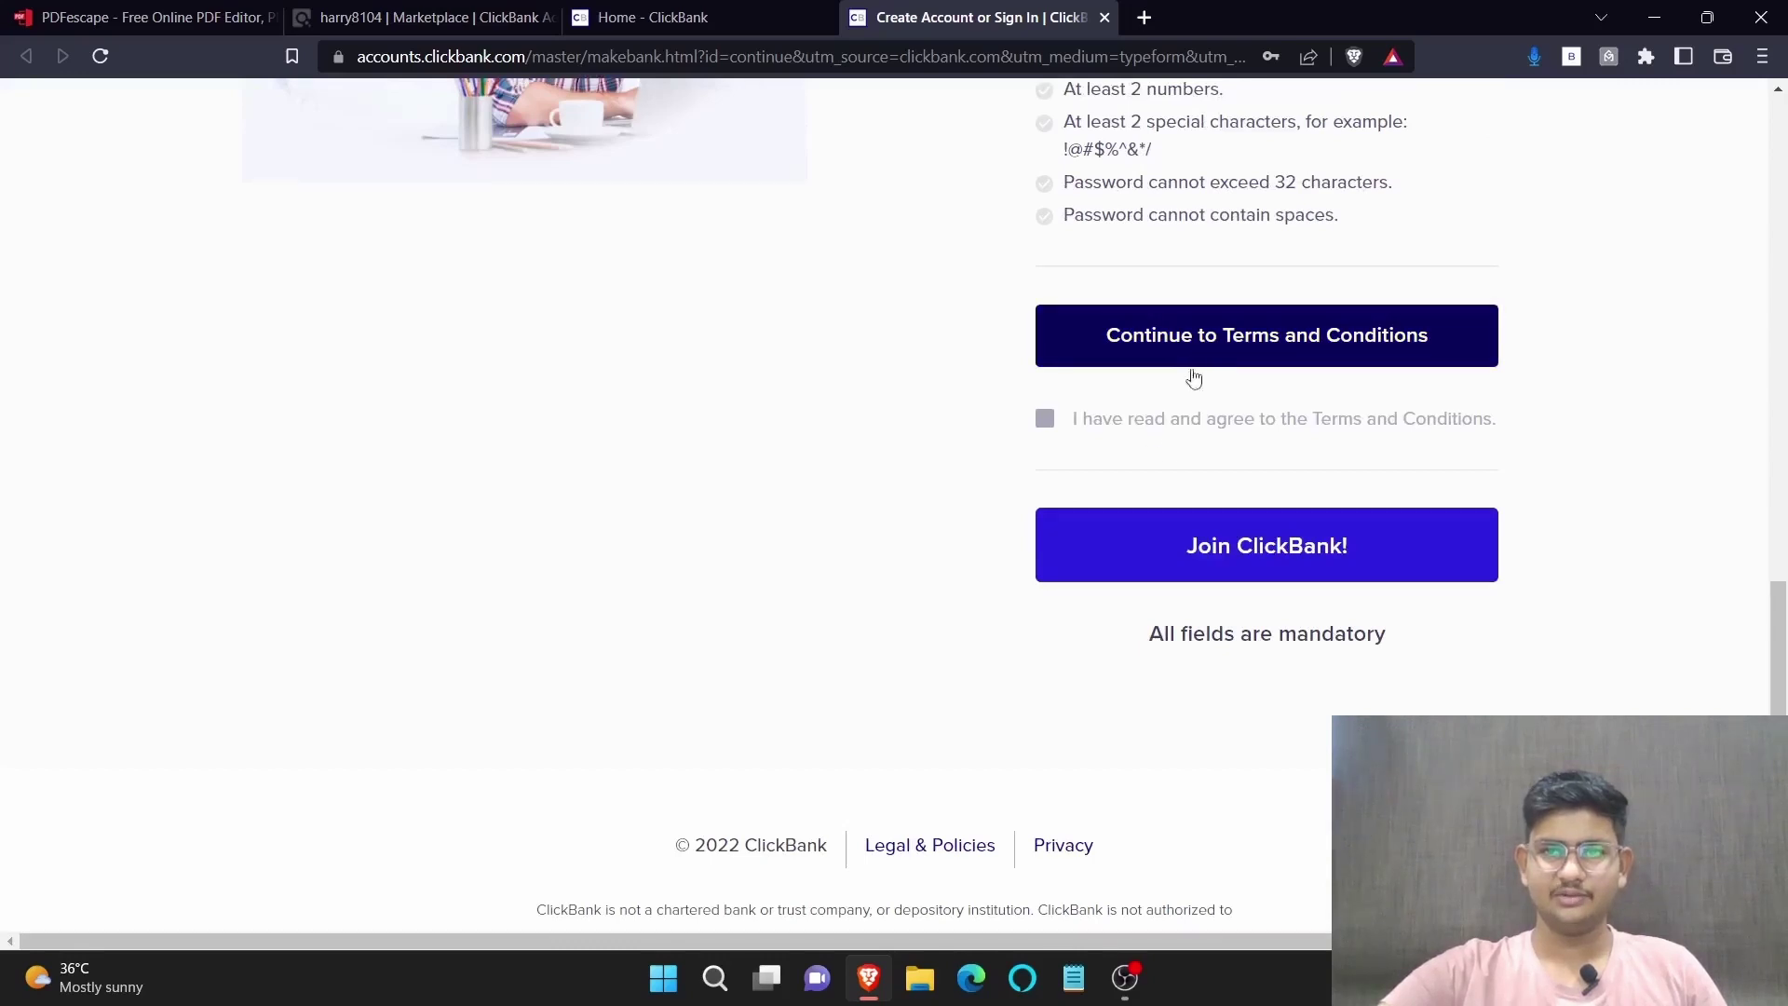
{"action": "scroll", "coordinate": [1073, 579], "scroll_direction": "down", "scroll_amount": 1}
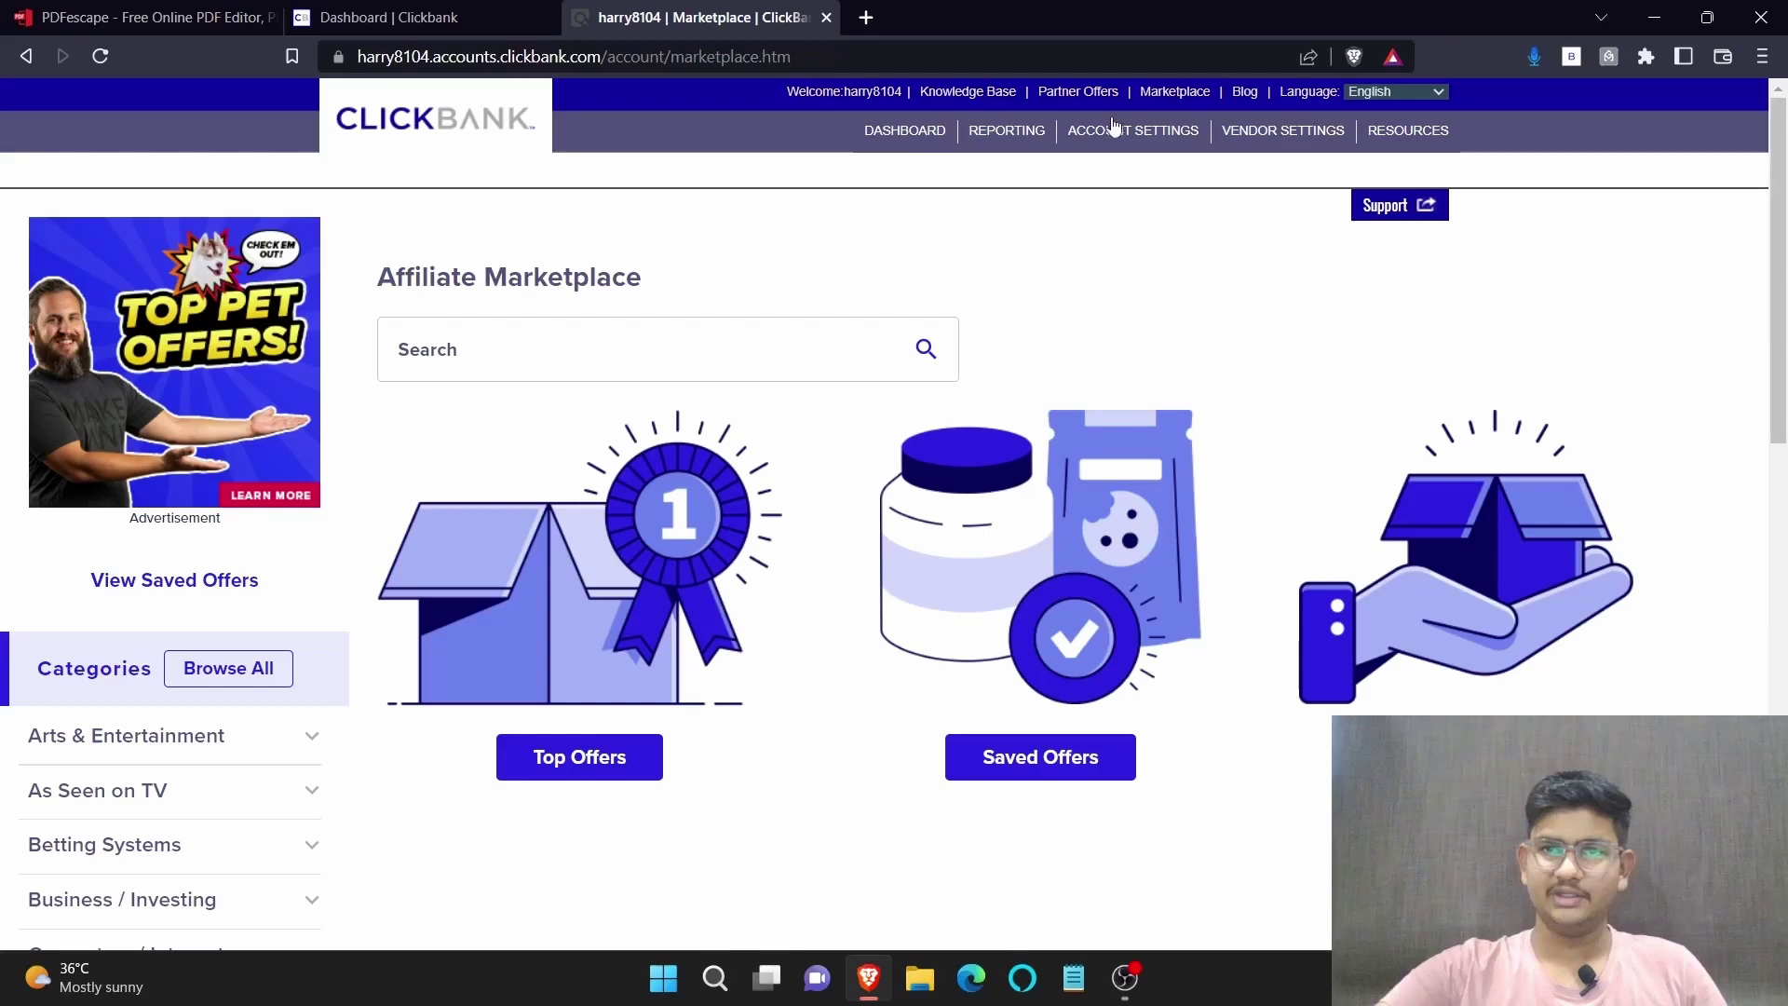
Reload the Affiliate Marketplace and filter the offers to the Home & Garden category
{"action": "left_click", "coordinate": [1201, 101]}
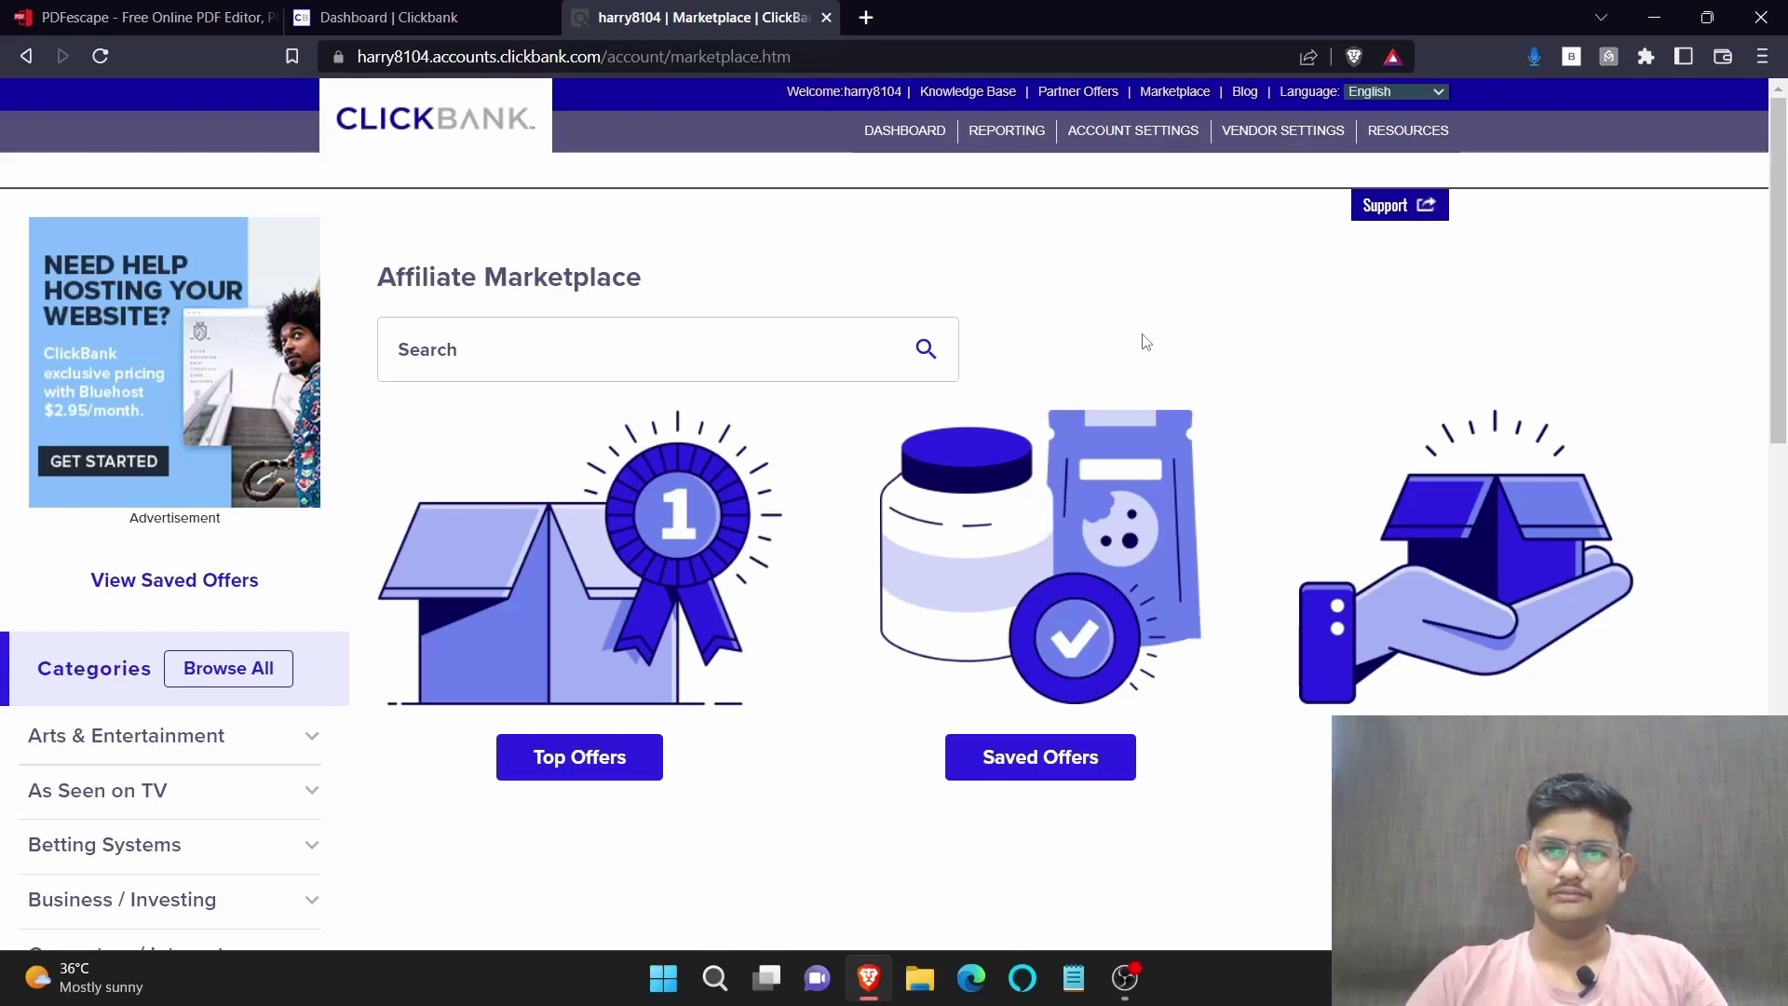
{"action": "scroll", "coordinate": [152, 727], "scroll_direction": "down", "scroll_amount": 2}
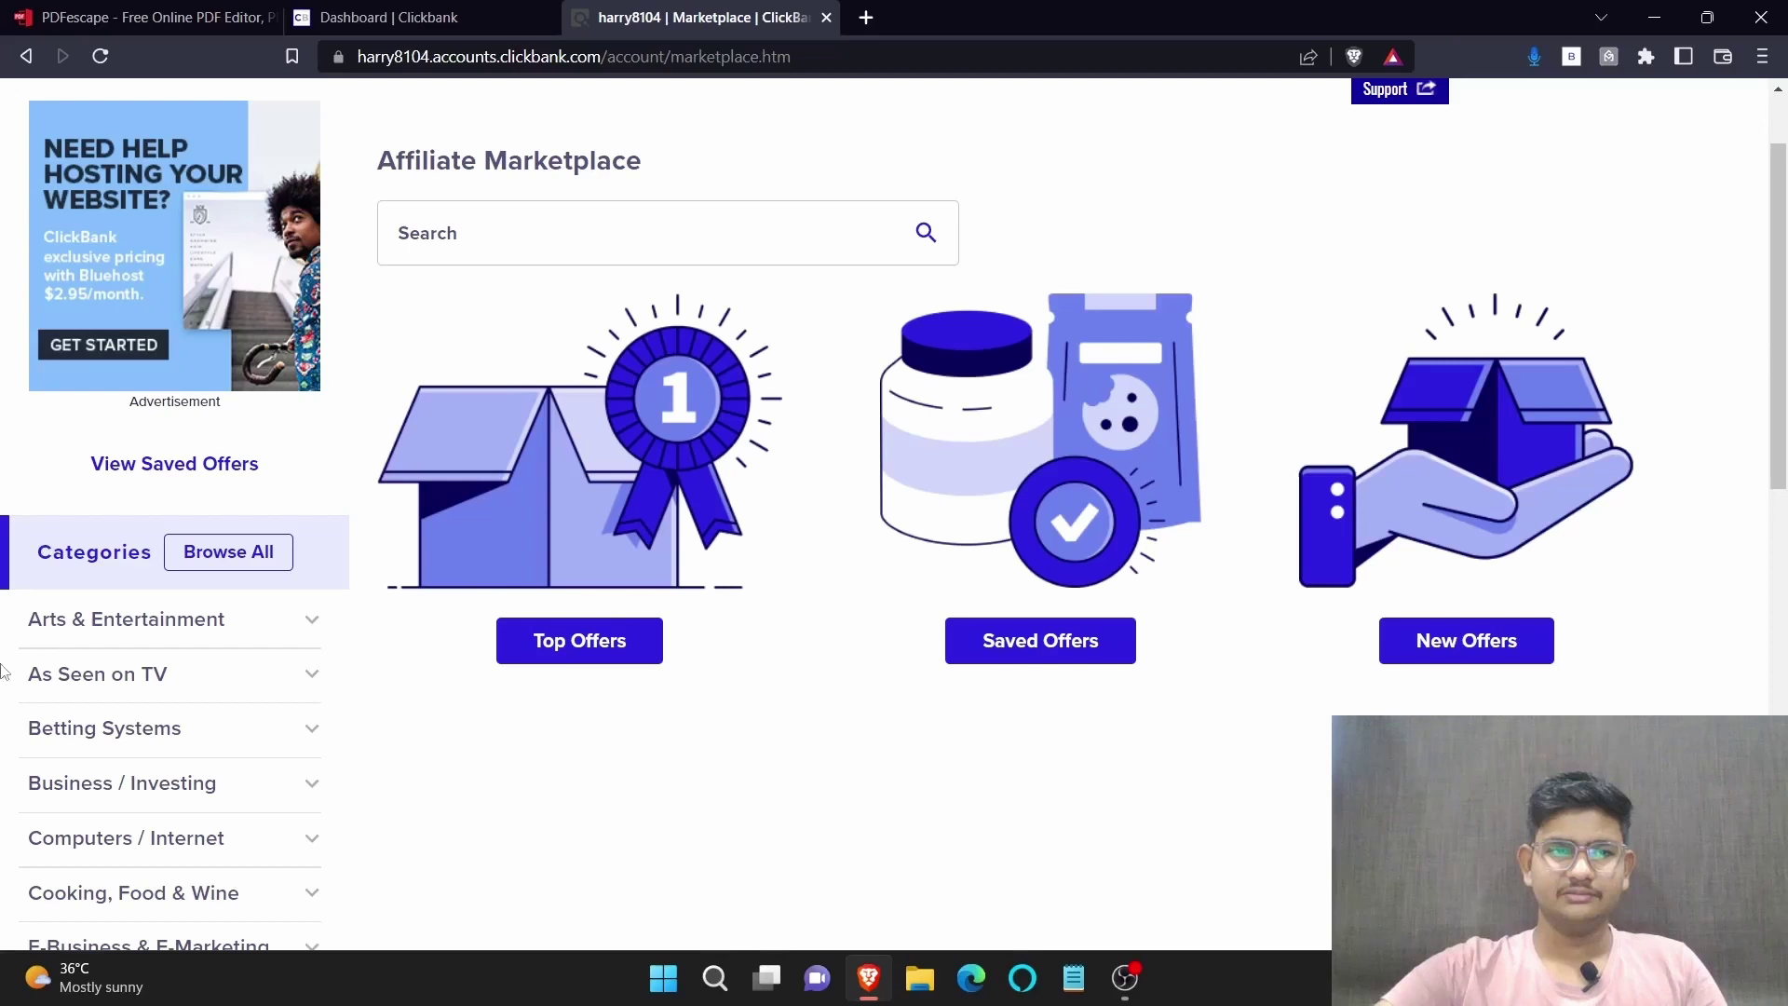
{"action": "scroll", "coordinate": [197, 617], "scroll_direction": "down", "scroll_amount": 1}
{"action": "scroll", "coordinate": [224, 391], "scroll_direction": "down", "scroll_amount": 3}
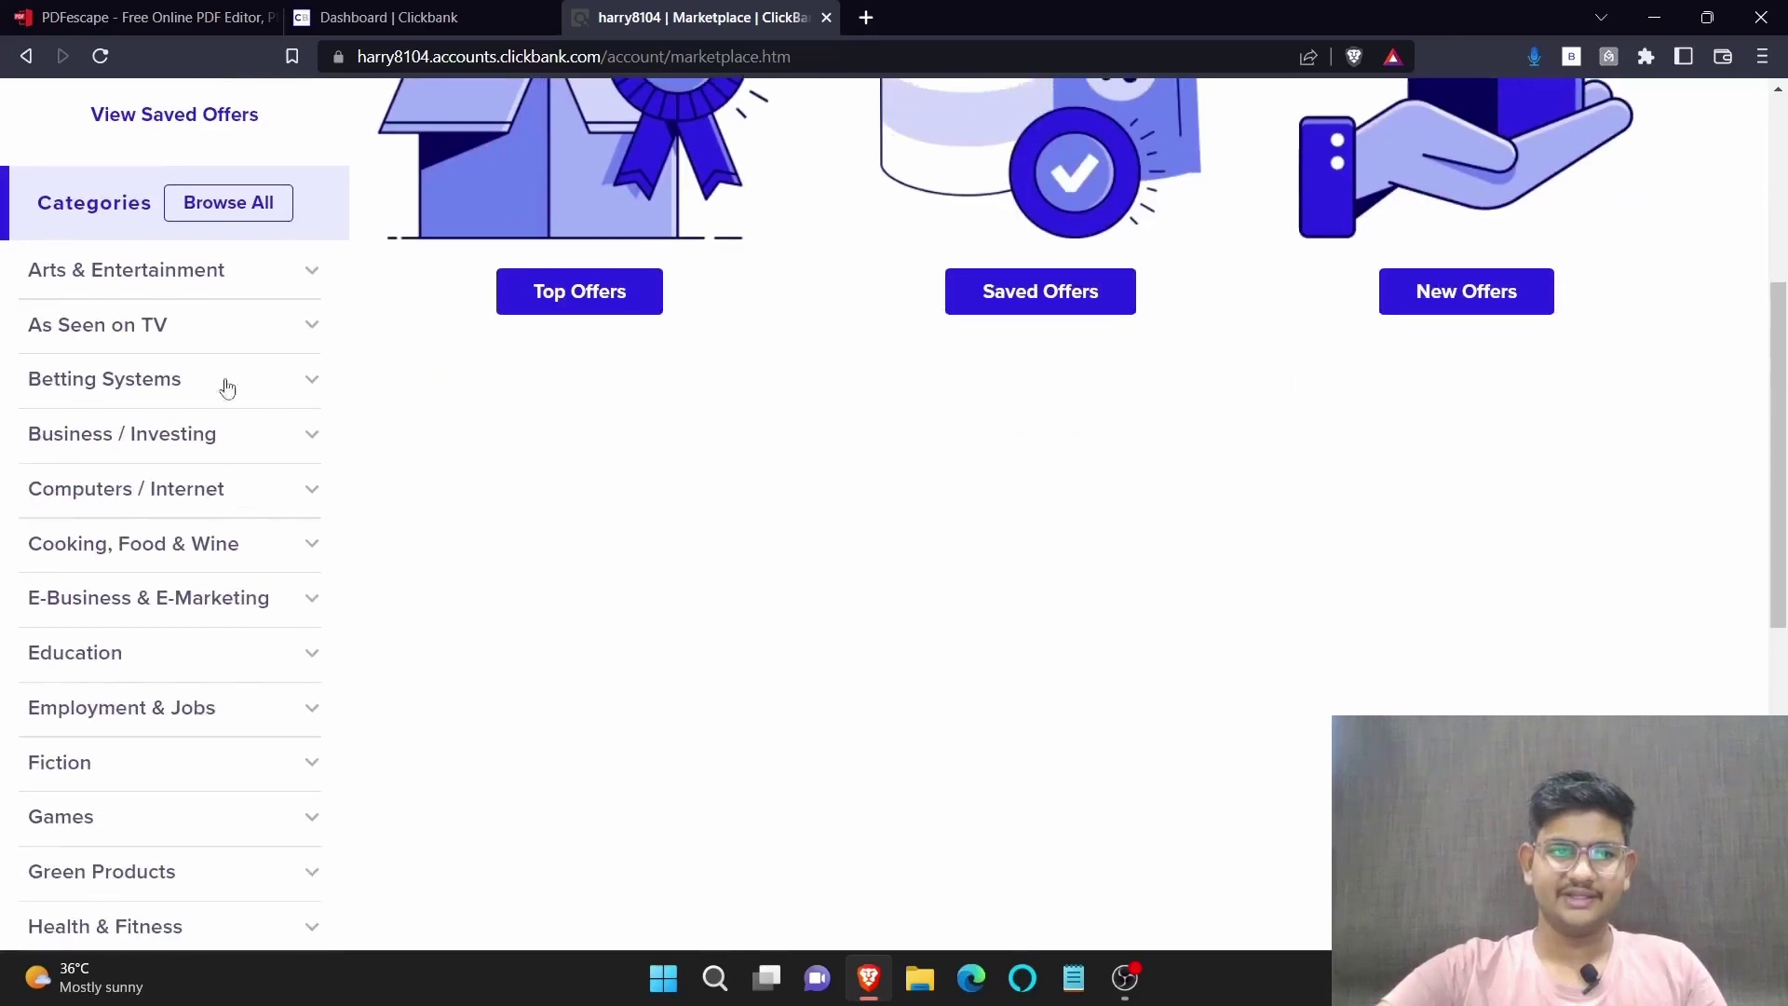
{"action": "scroll", "coordinate": [144, 455], "scroll_direction": "down", "scroll_amount": 2}
{"action": "scroll", "coordinate": [171, 611], "scroll_direction": "down", "scroll_amount": 1}
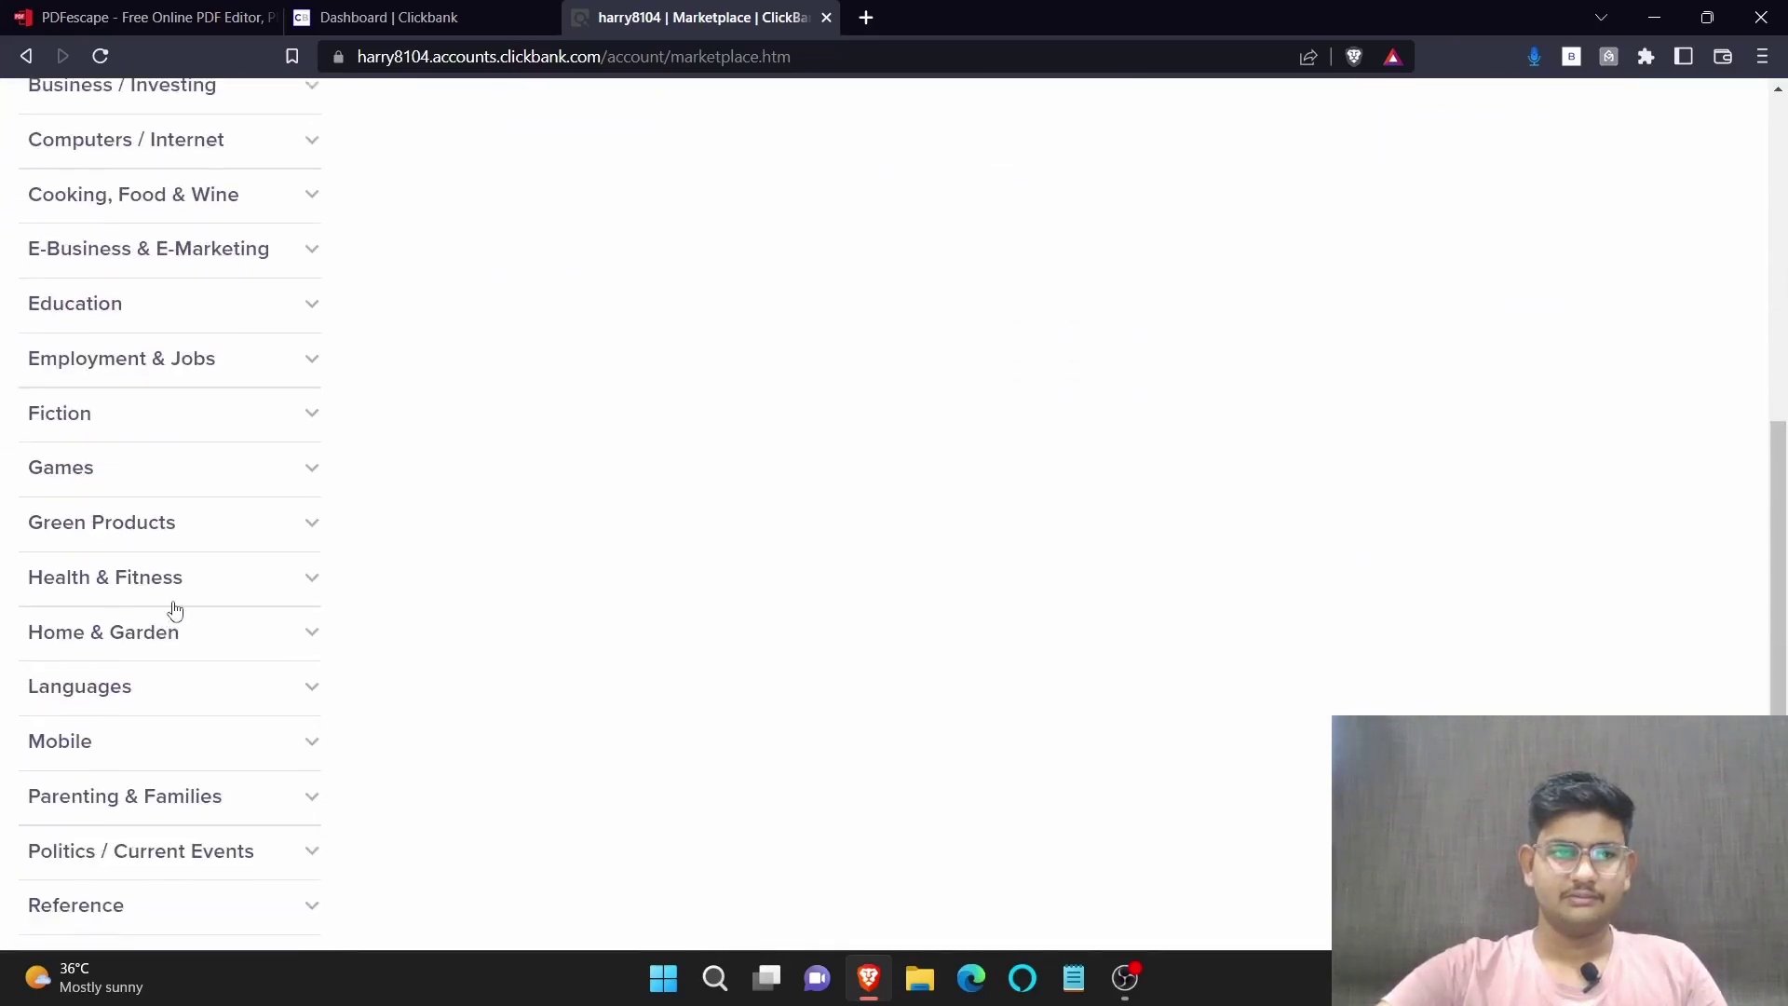
{"action": "left_click", "coordinate": [102, 640]}
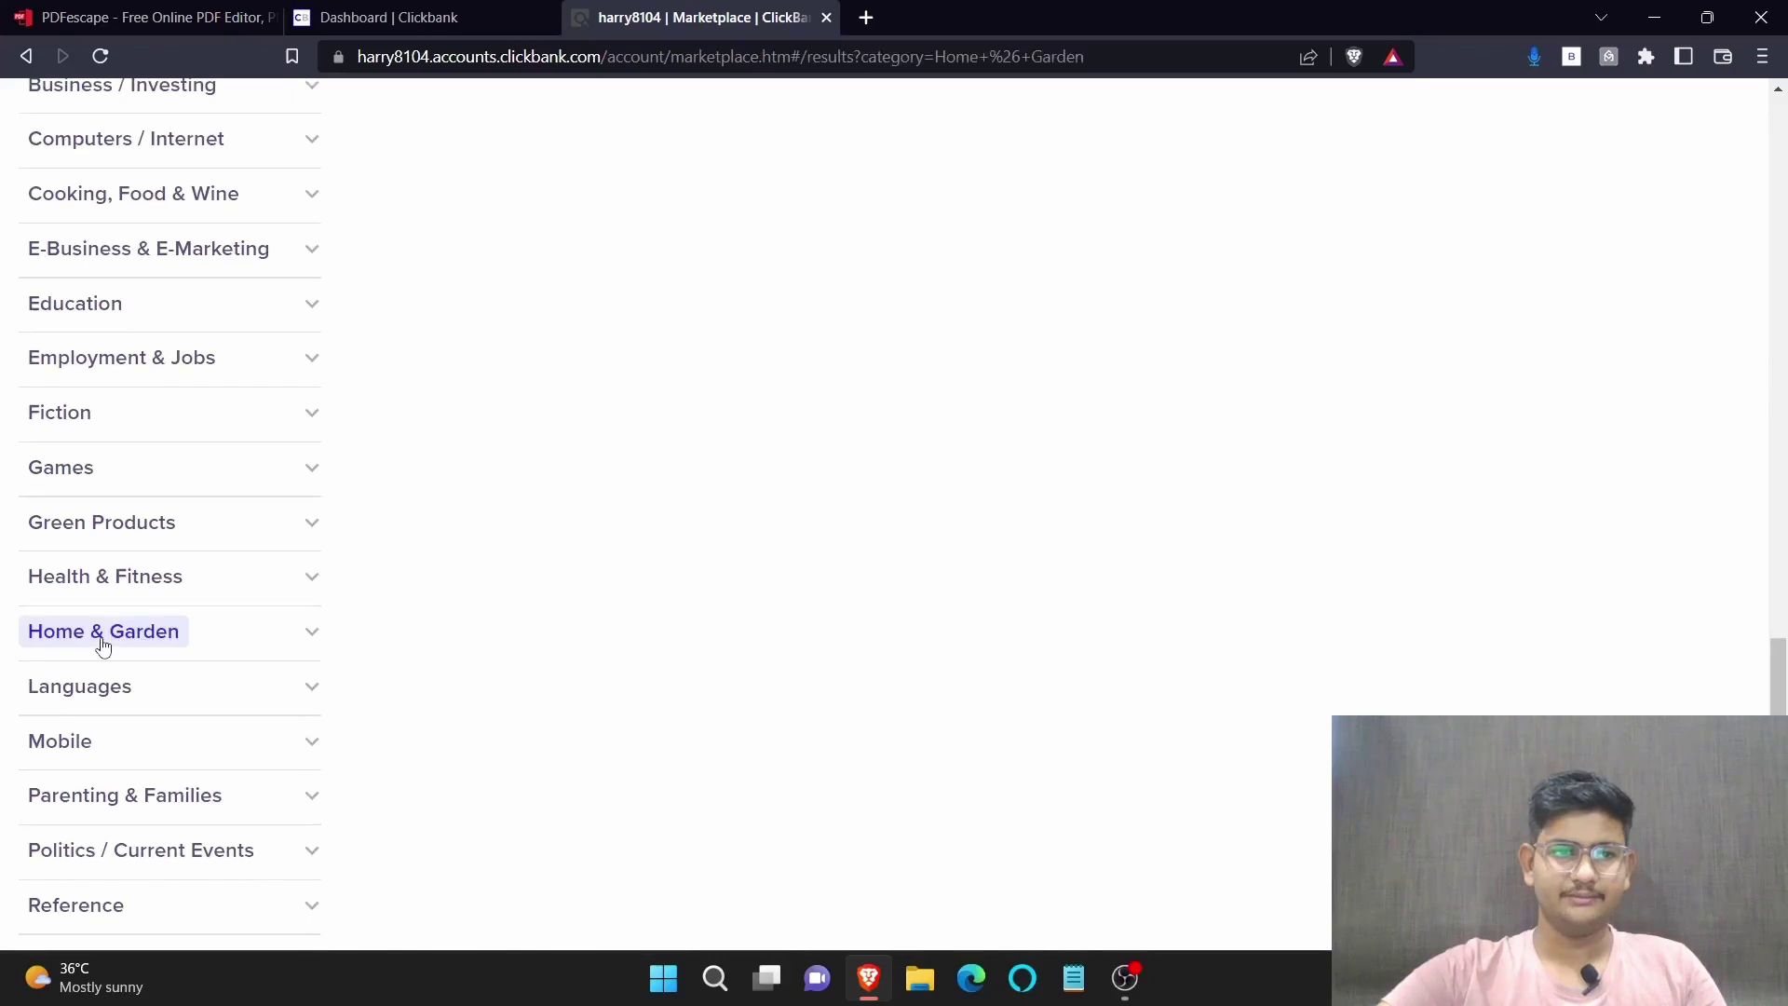
{"action": "scroll", "coordinate": [647, 582], "scroll_direction": "down", "scroll_amount": 2}
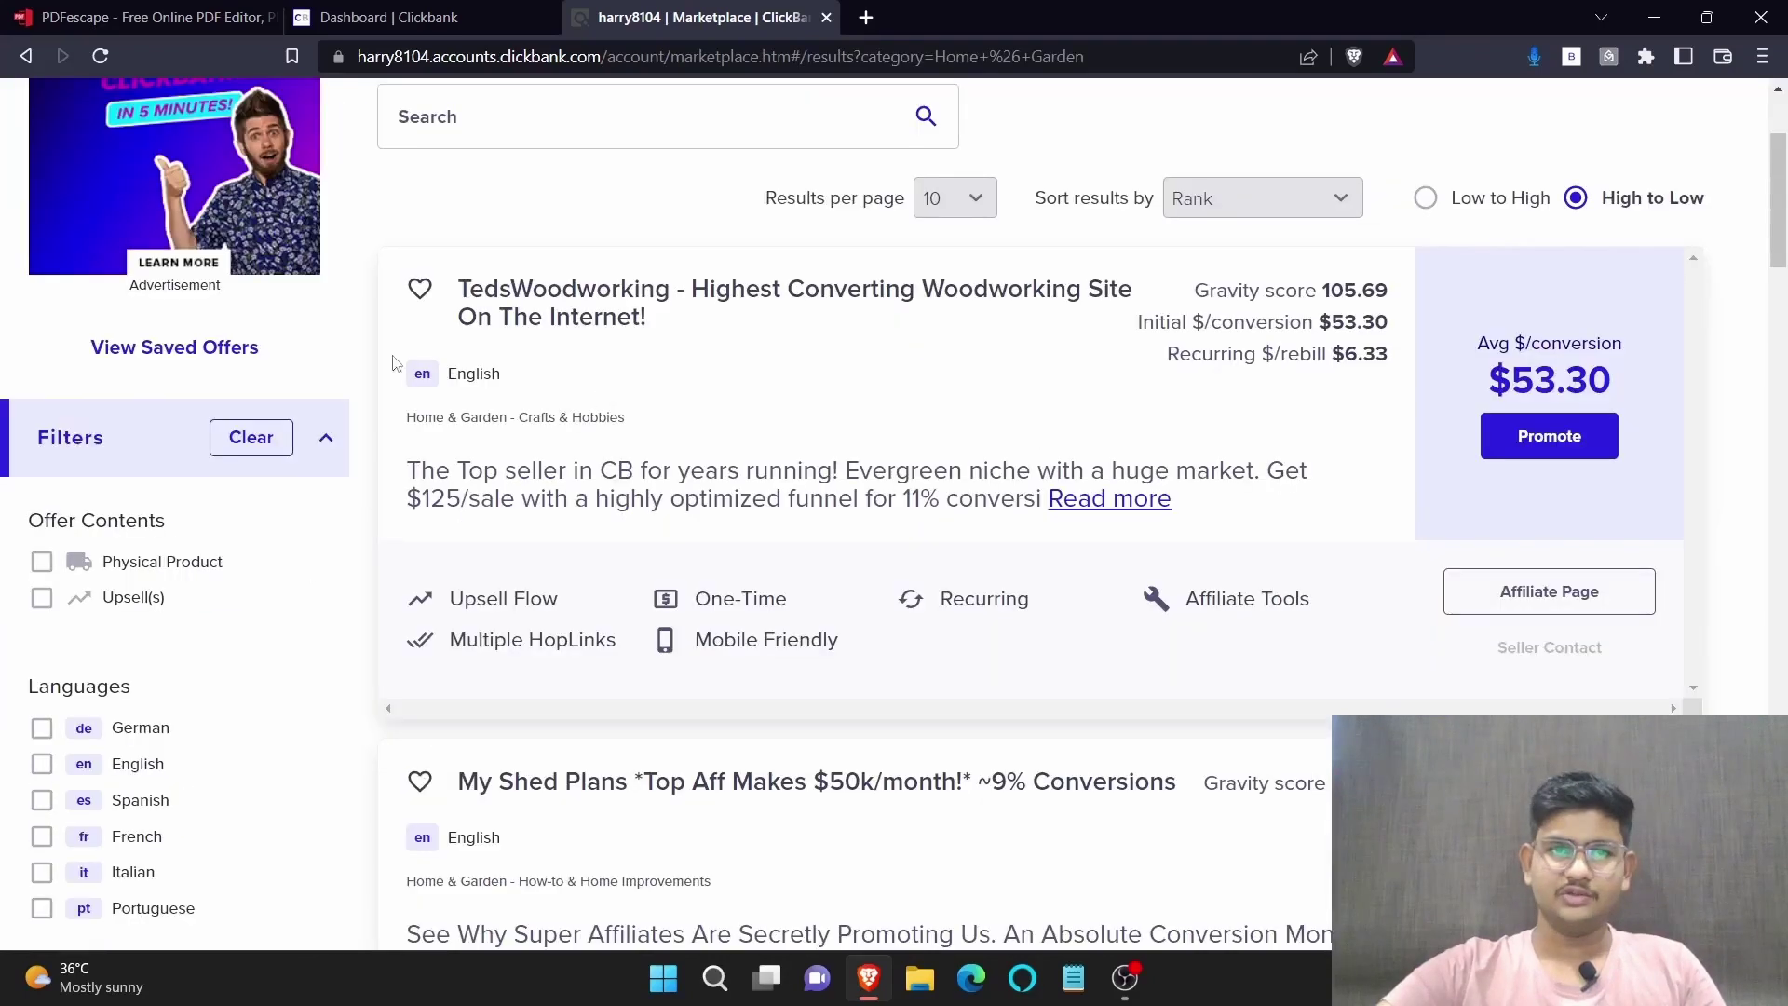
{"action": "scroll", "coordinate": [924, 347], "scroll_direction": "up", "scroll_amount": 1}
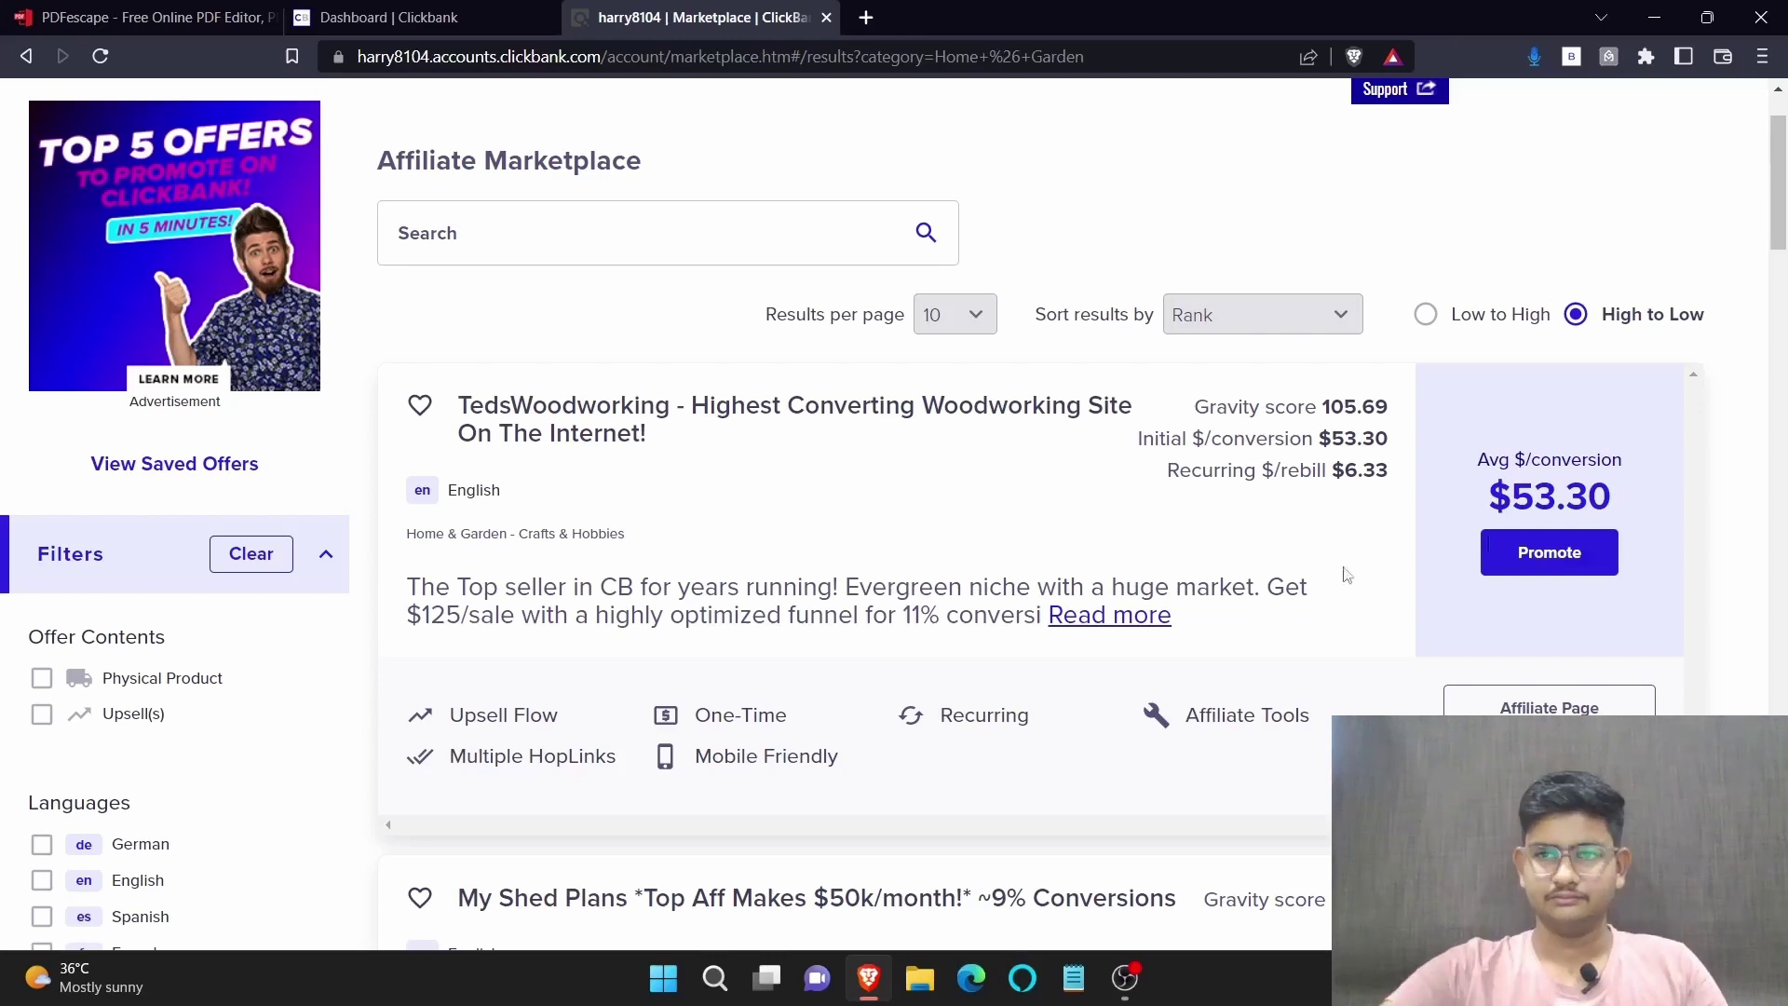
Create and copy an affiliate HopLink for the TedsWoodworking offer
{"action": "left_click", "coordinate": [1551, 558]}
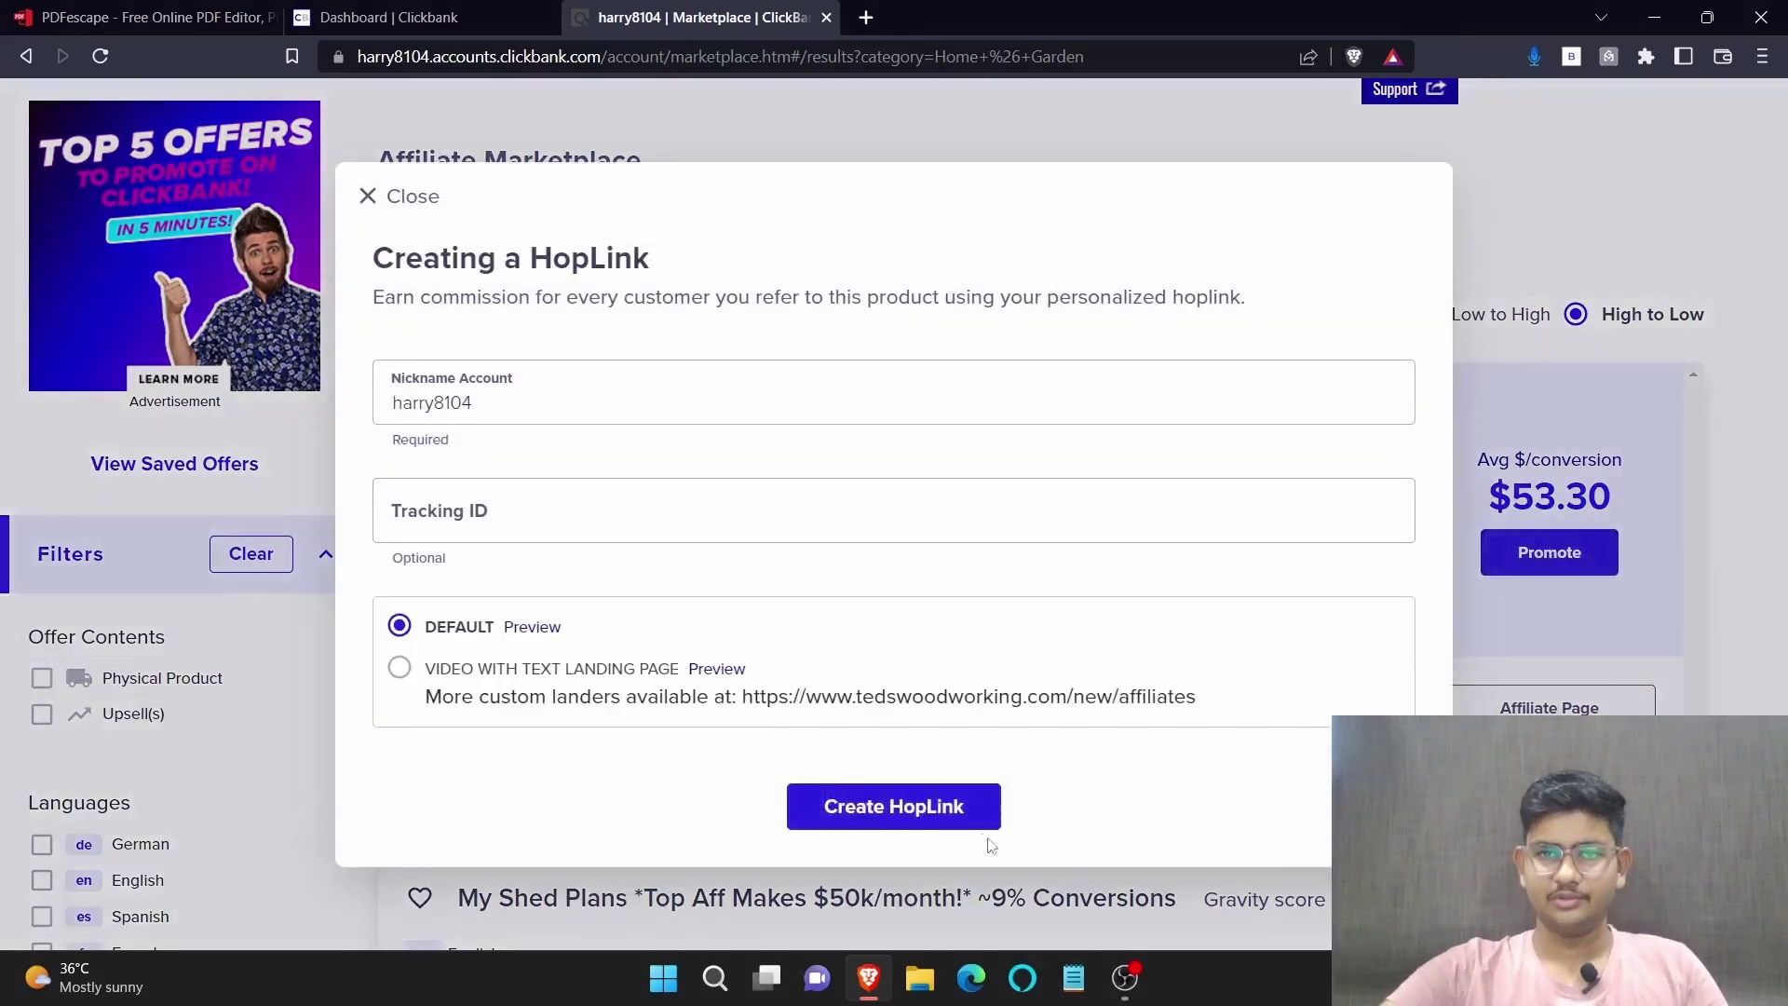
{"action": "left_click", "coordinate": [890, 809]}
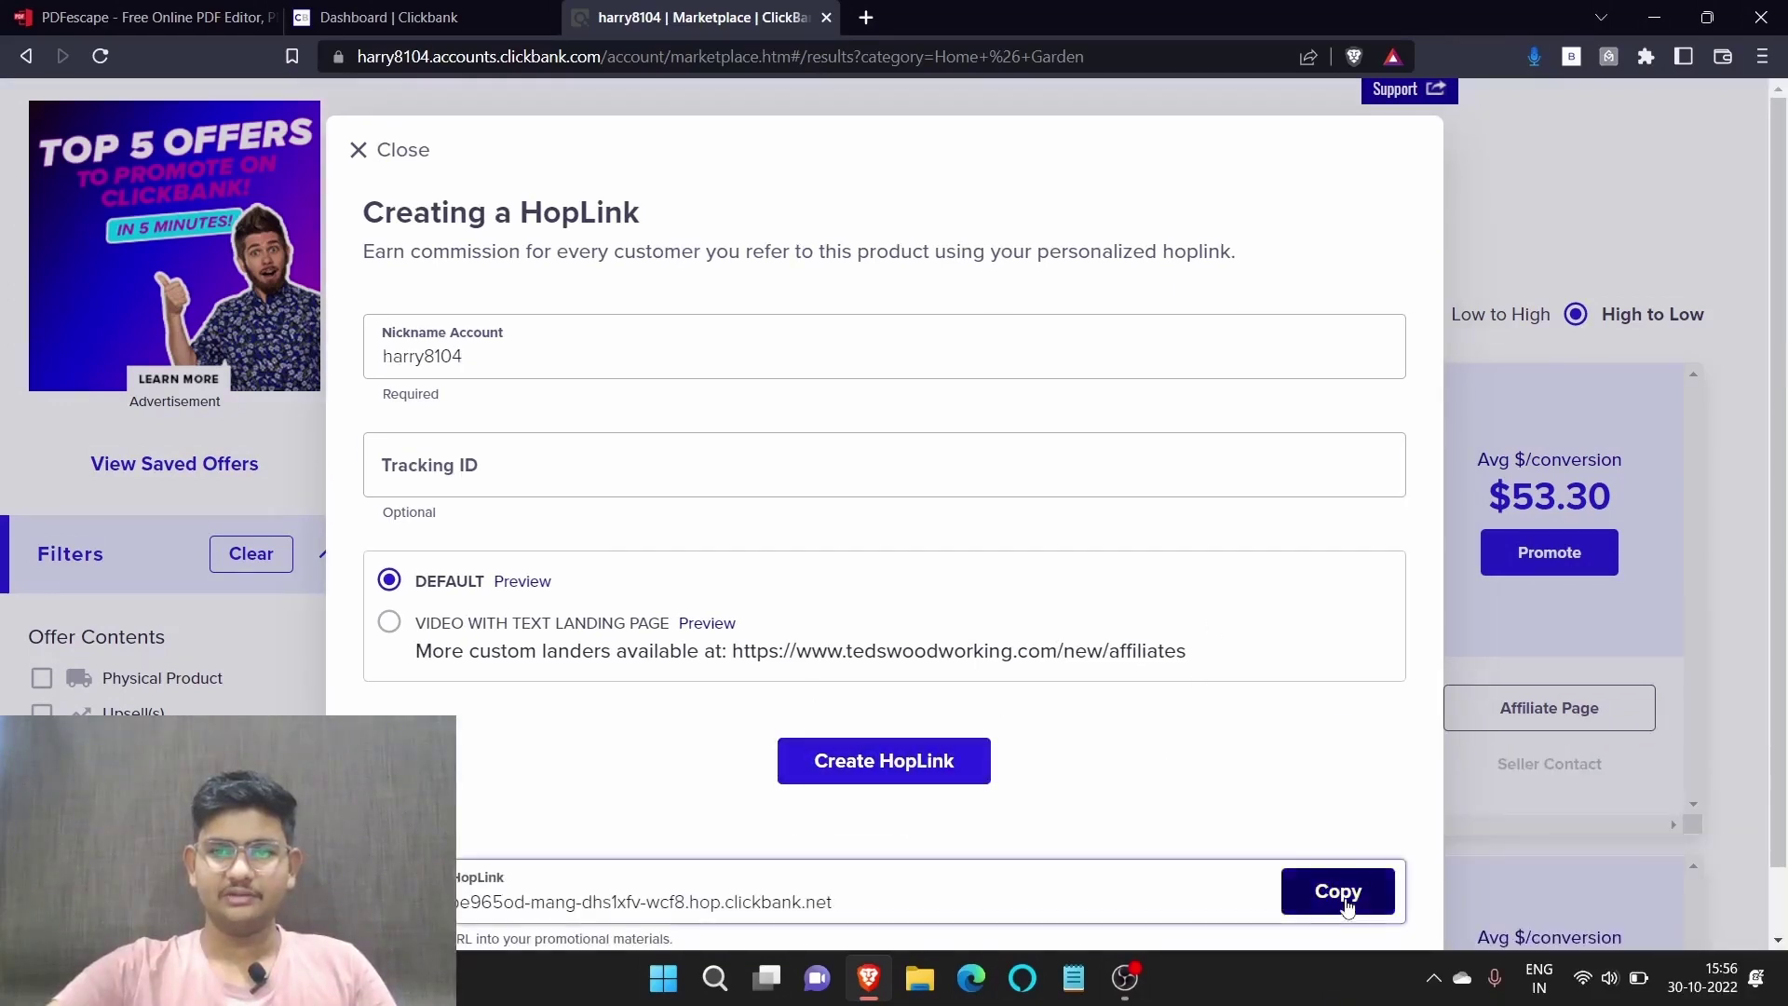
{"action": "left_click", "coordinate": [1345, 905]}
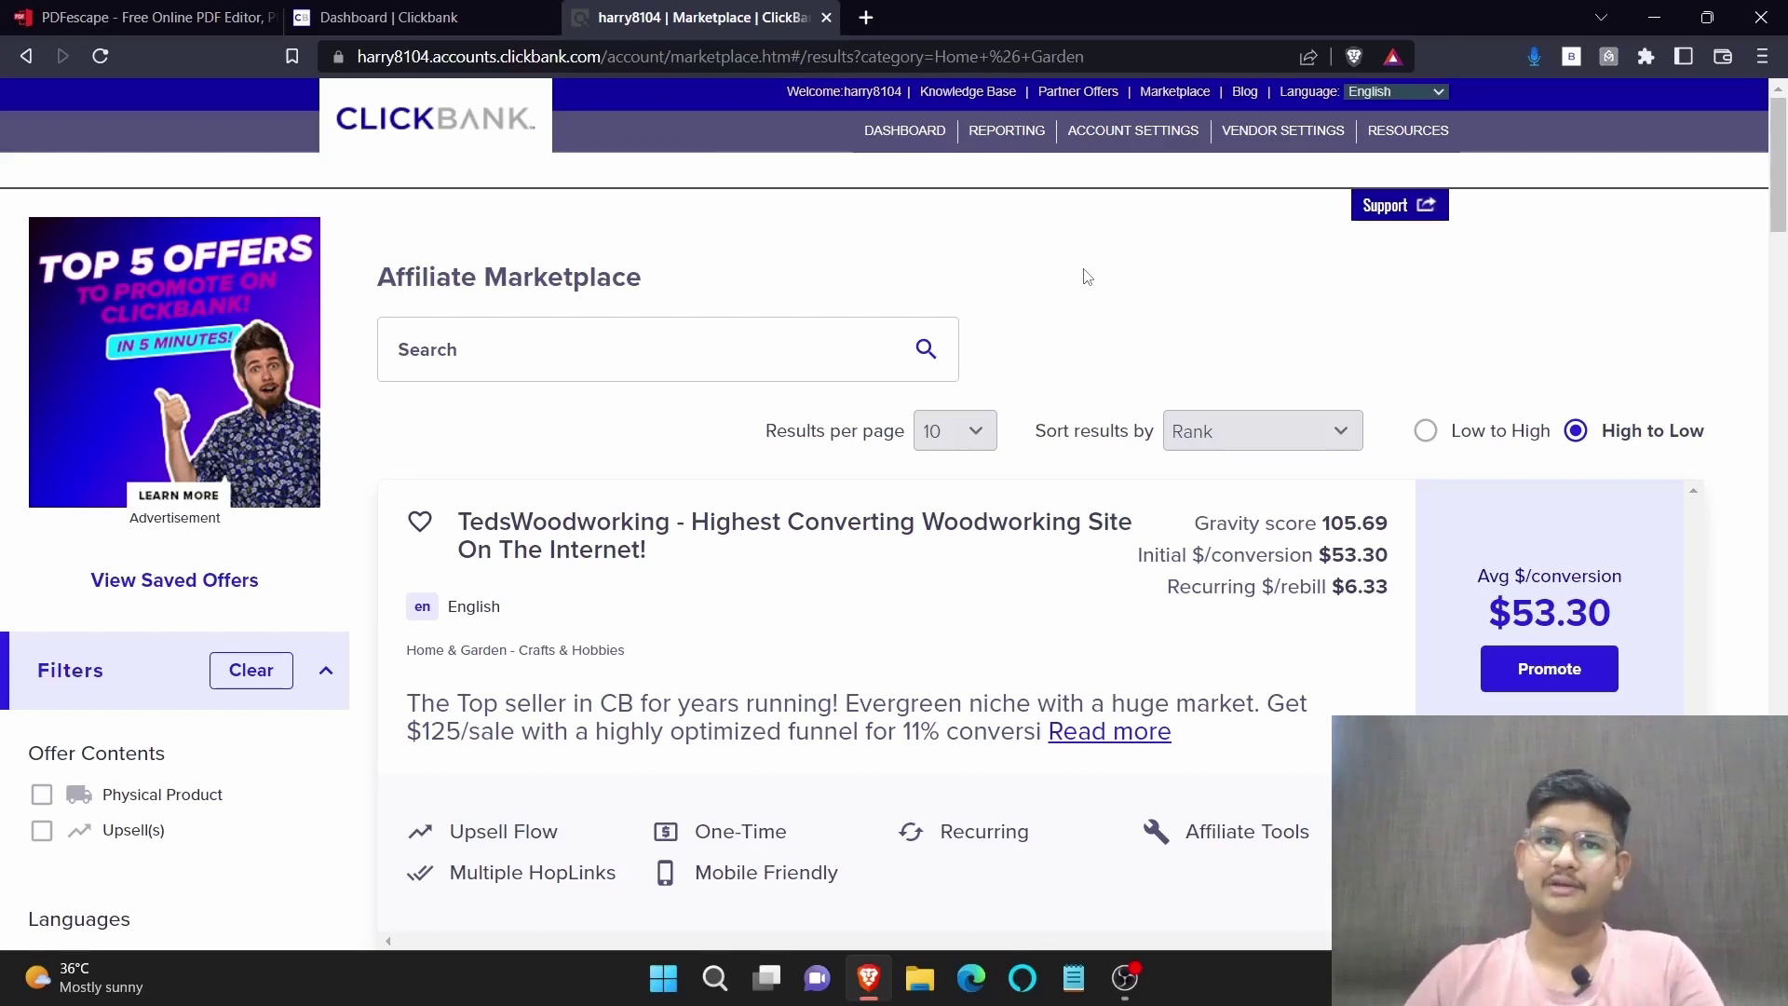
Search Google for 'woodworking plans' in a new tab and open Rockler's Free Woodworking Plans result
{"action": "left_click", "coordinate": [858, 22]}
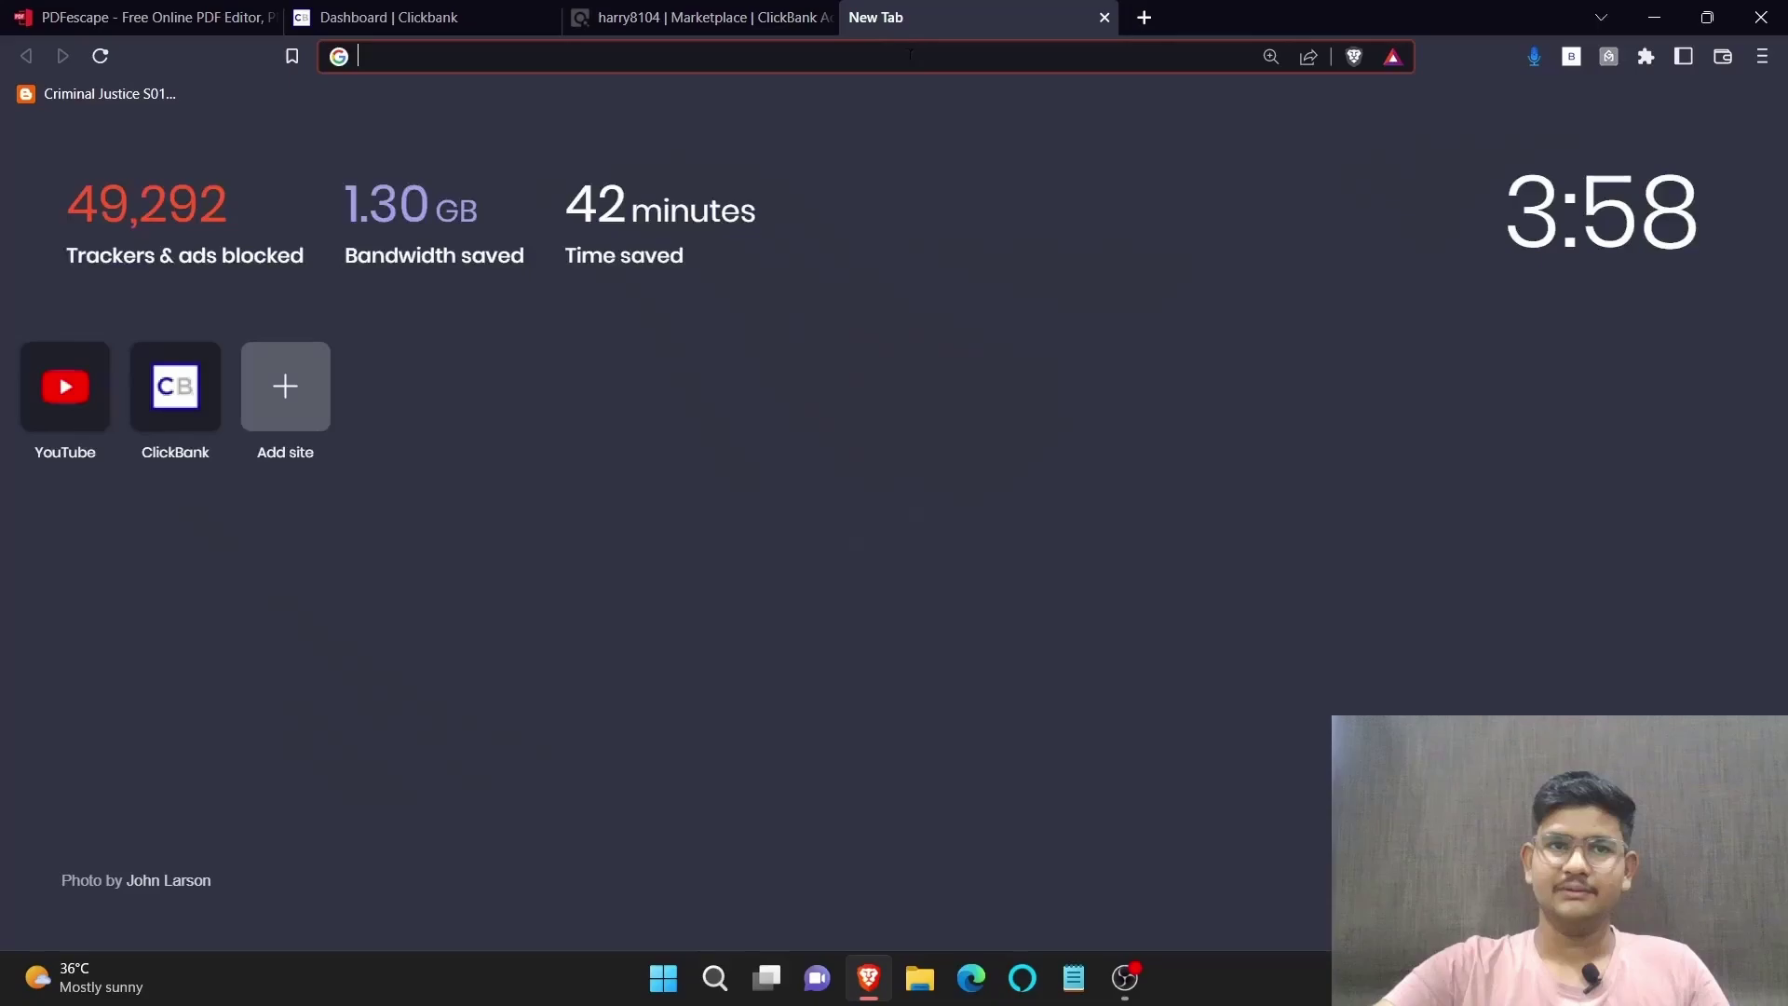
{"action": "type", "text": "wood"}
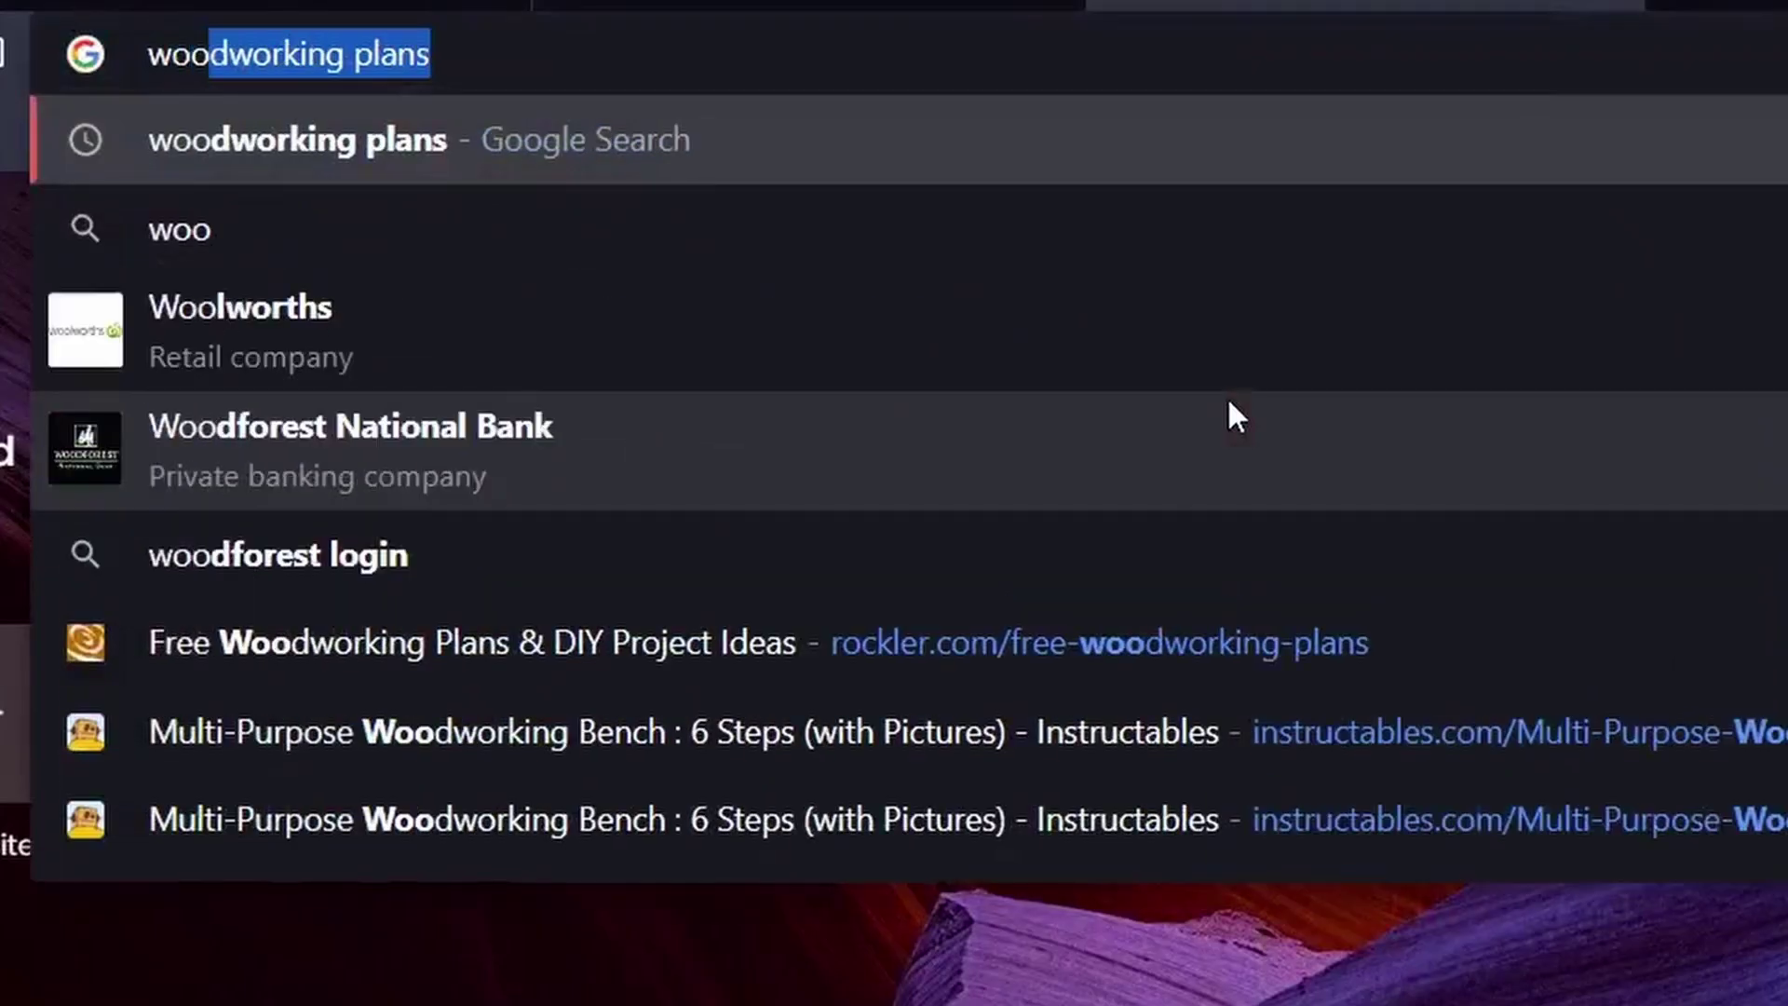
{"action": "type", "text": "owrki"}
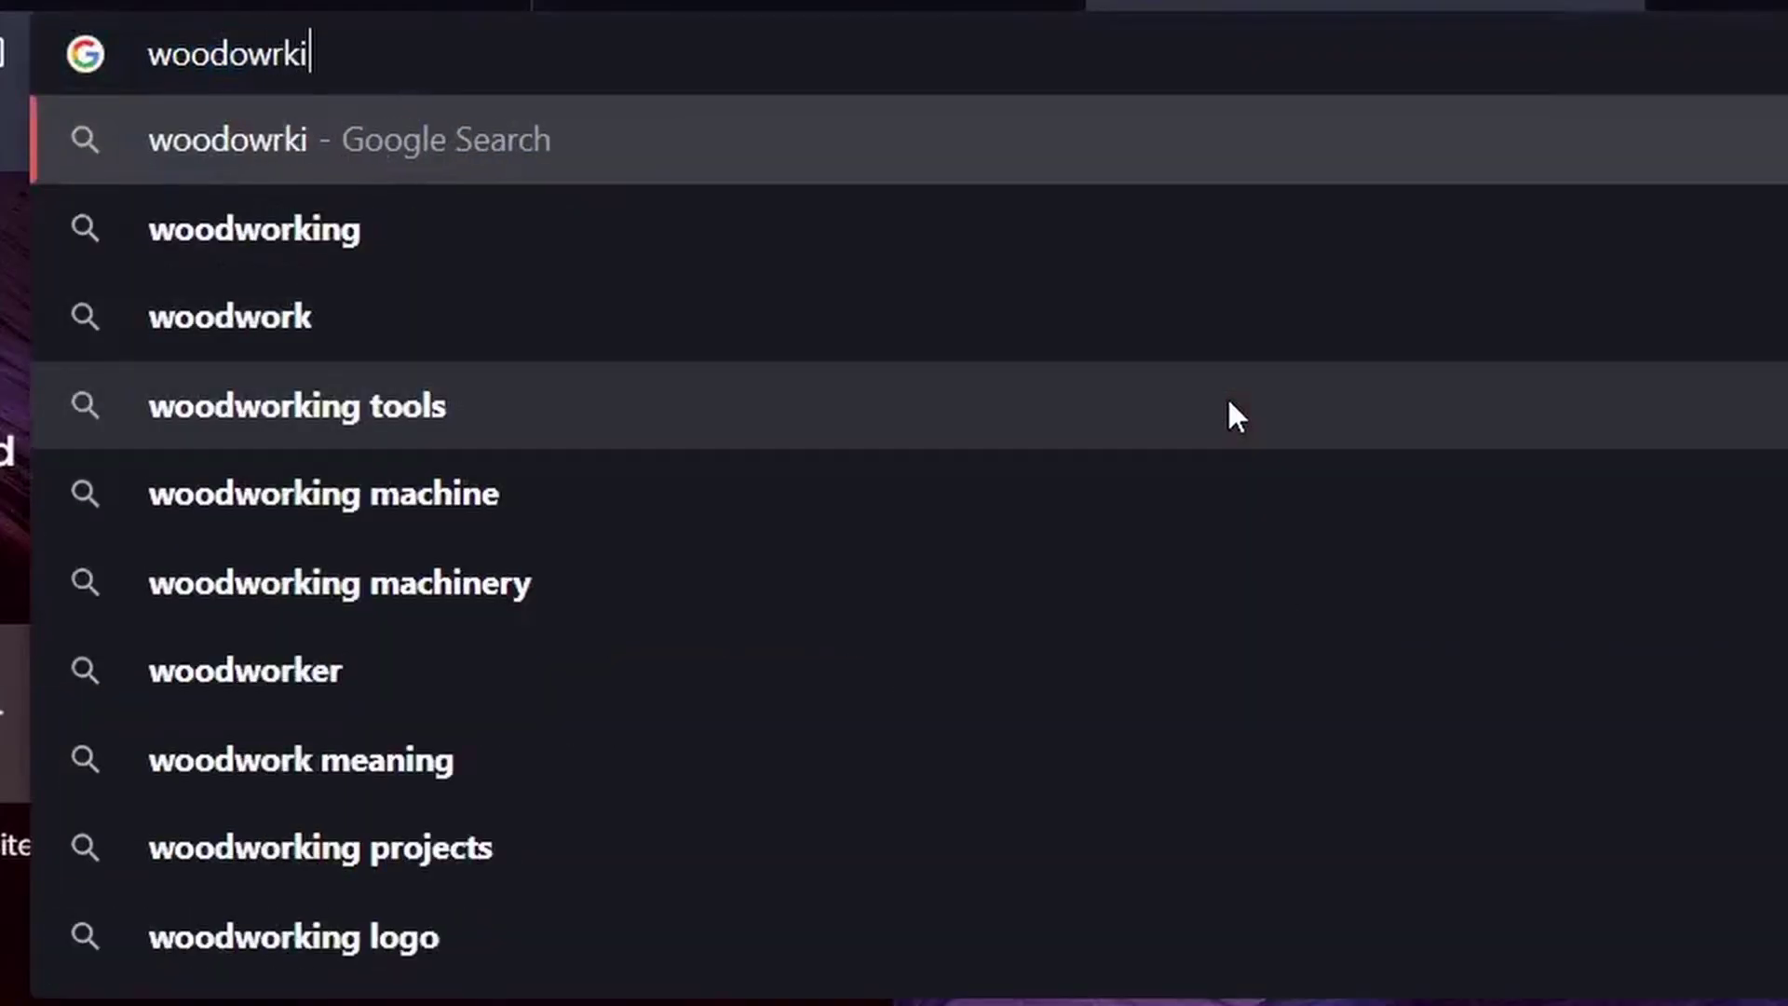
{"action": "key", "text": "BackSpace"}
{"action": "key", "text": "BackSpace"}
{"action": "key", "text": "BackSpace"}
{"action": "key", "text": "BackSpace"}
{"action": "key", "text": "BackSpace"}
{"action": "type", "text": "working "}
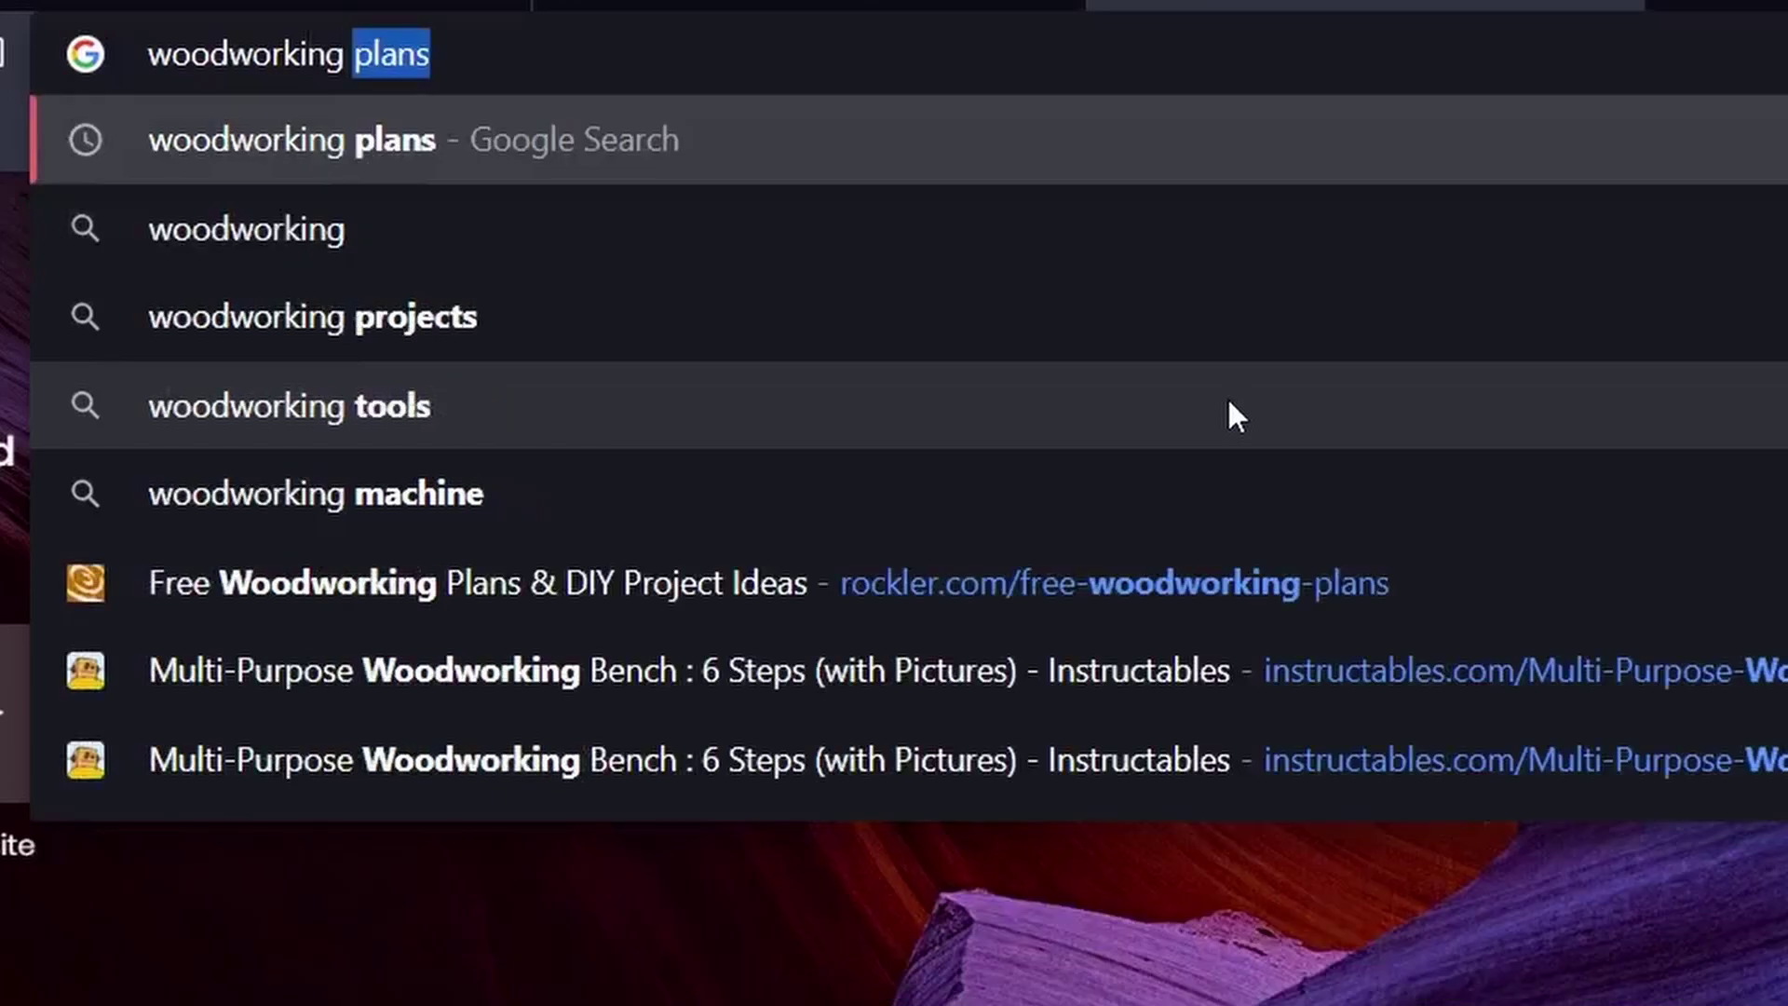
{"action": "type", "text": "plans"}
{"action": "key", "text": "Return"}
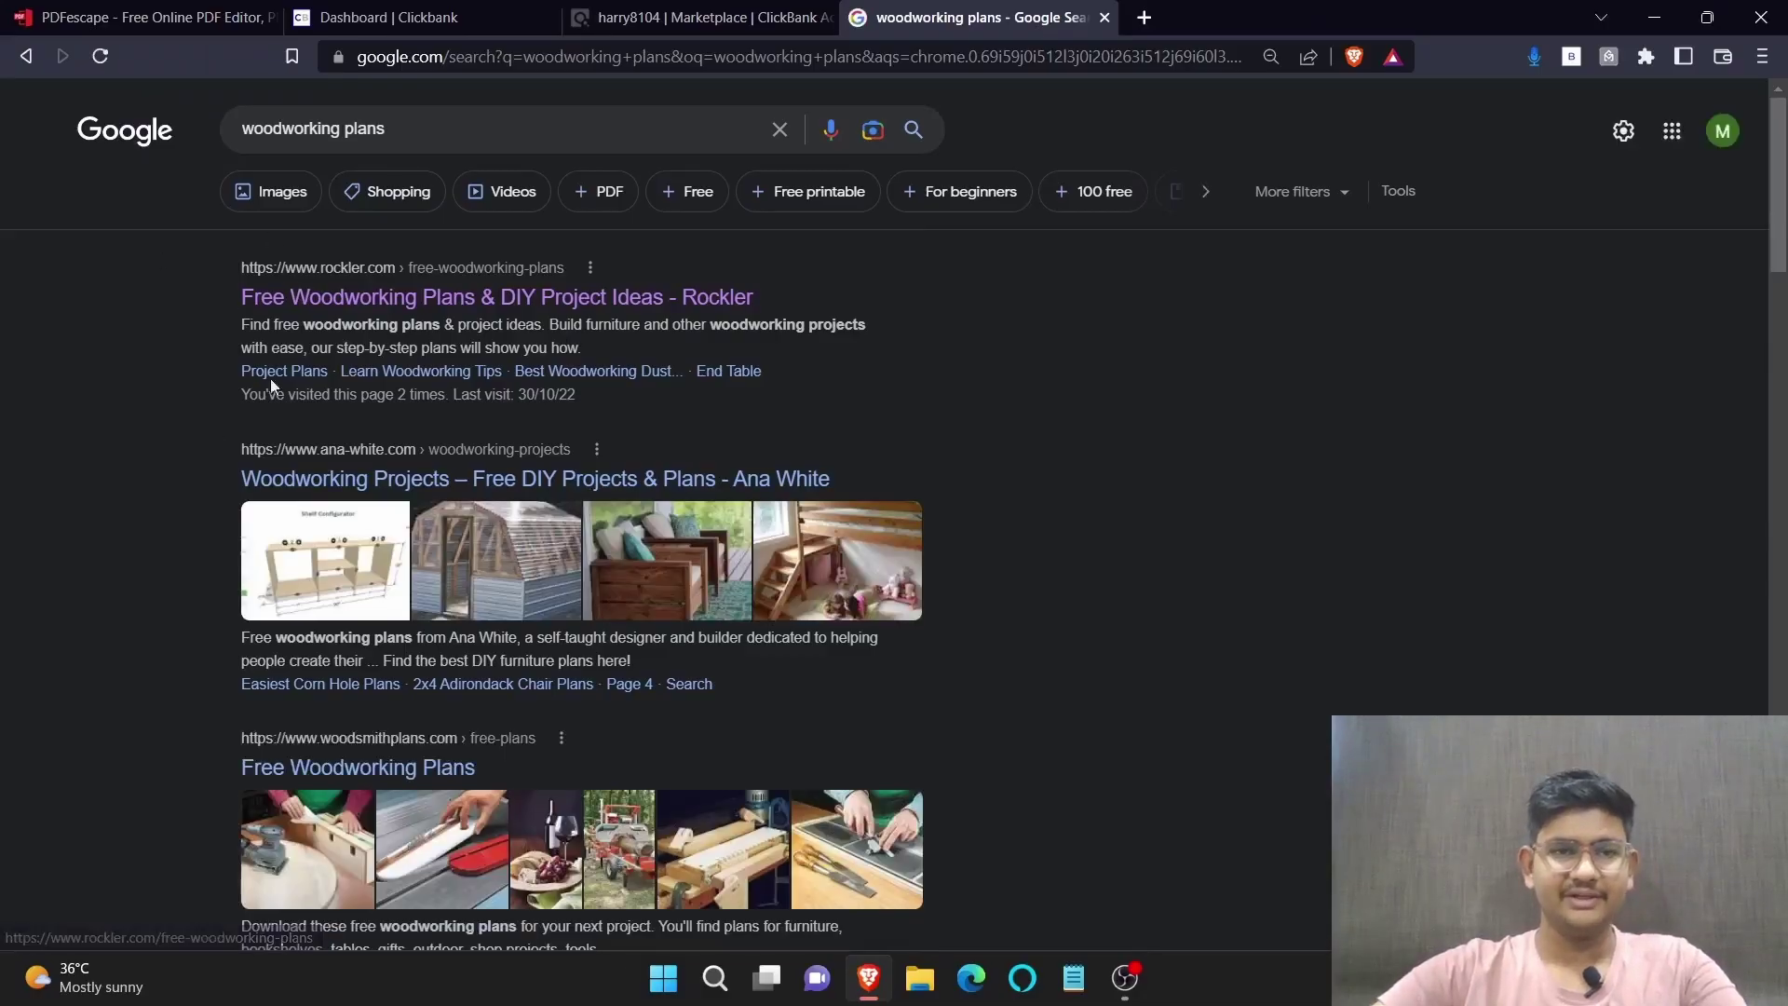
{"action": "left_click", "coordinate": [612, 312]}
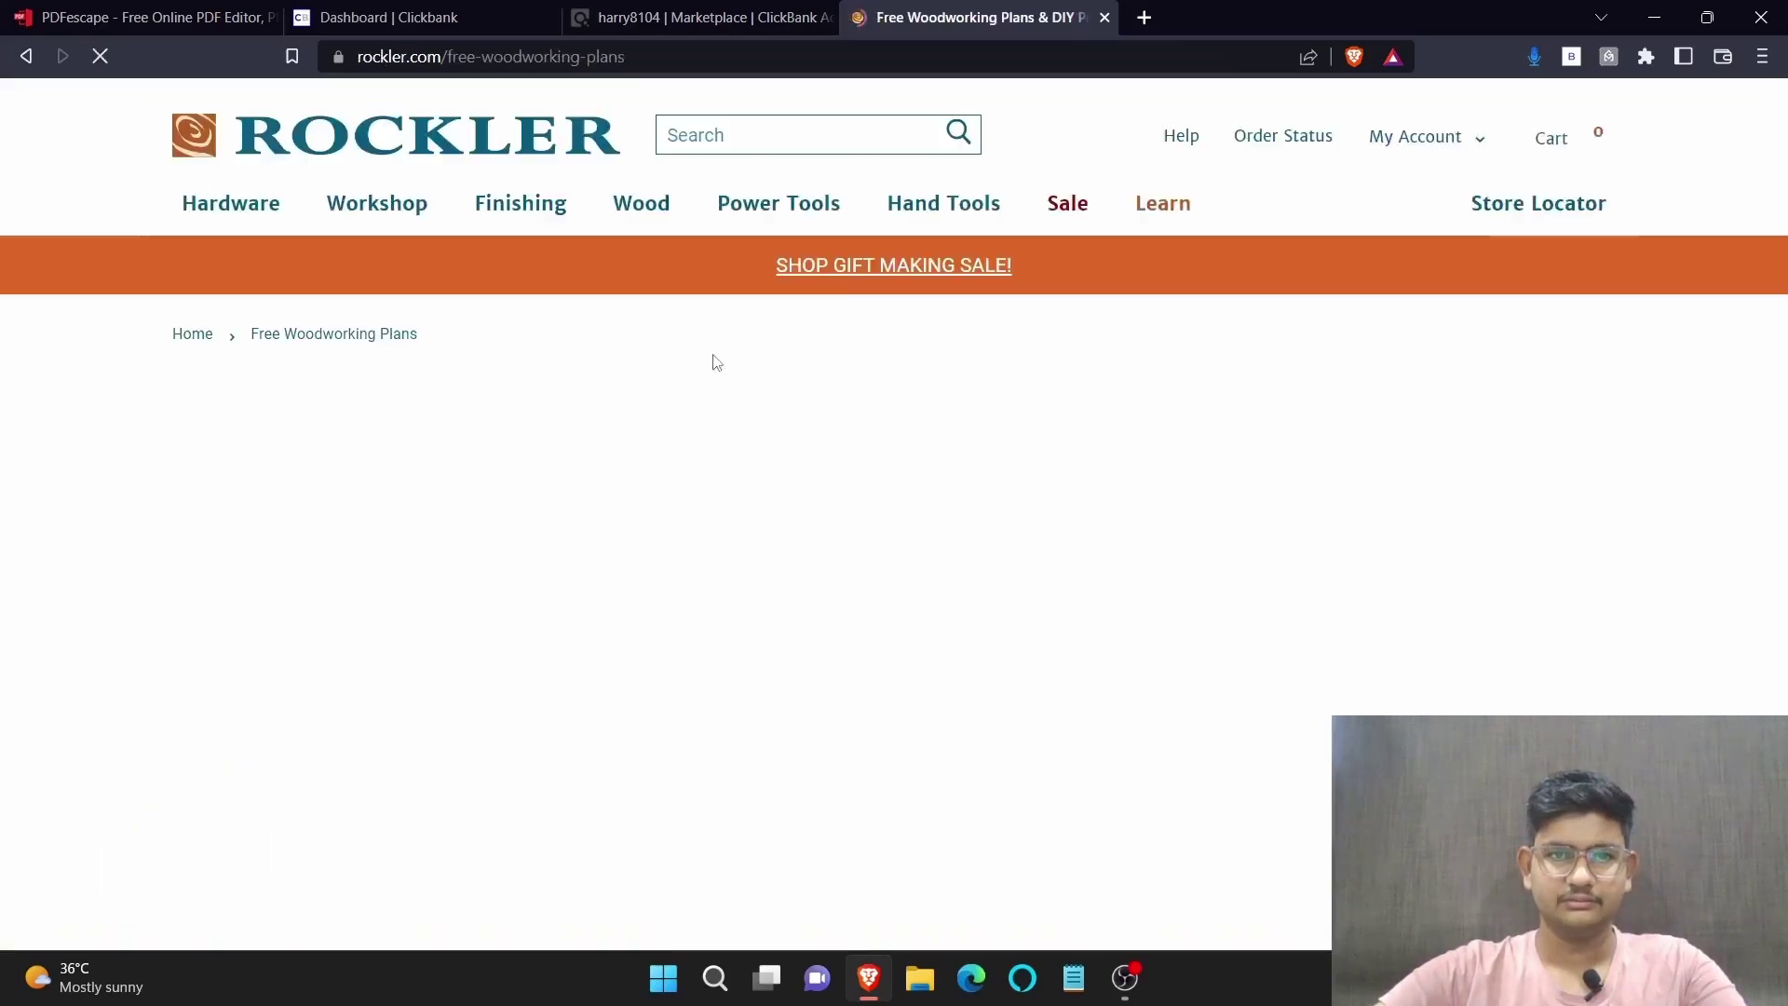
Go to the Wireless Speaker Kits plans page and open the Modern Desktop Radio plan PDF
{"action": "scroll", "coordinate": [699, 444], "scroll_direction": "down", "scroll_amount": 5}
{"action": "scroll", "coordinate": [758, 571], "scroll_direction": "down", "scroll_amount": 2}
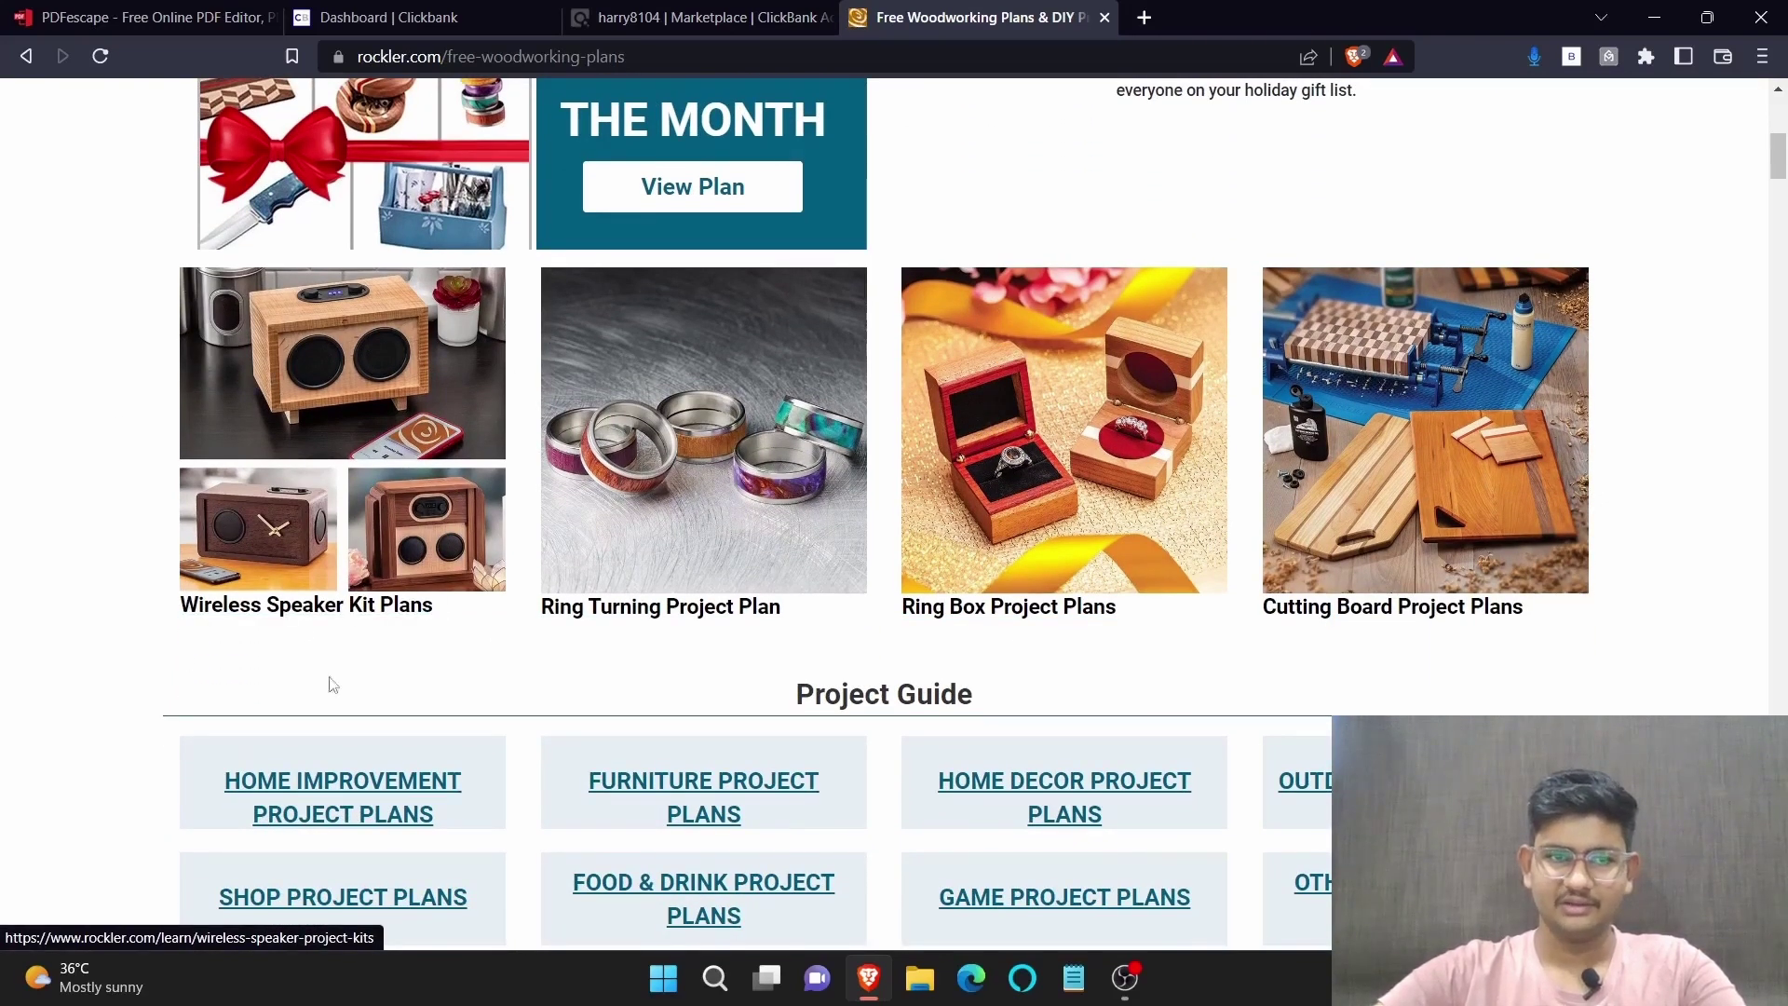
{"action": "left_click", "coordinate": [304, 607]}
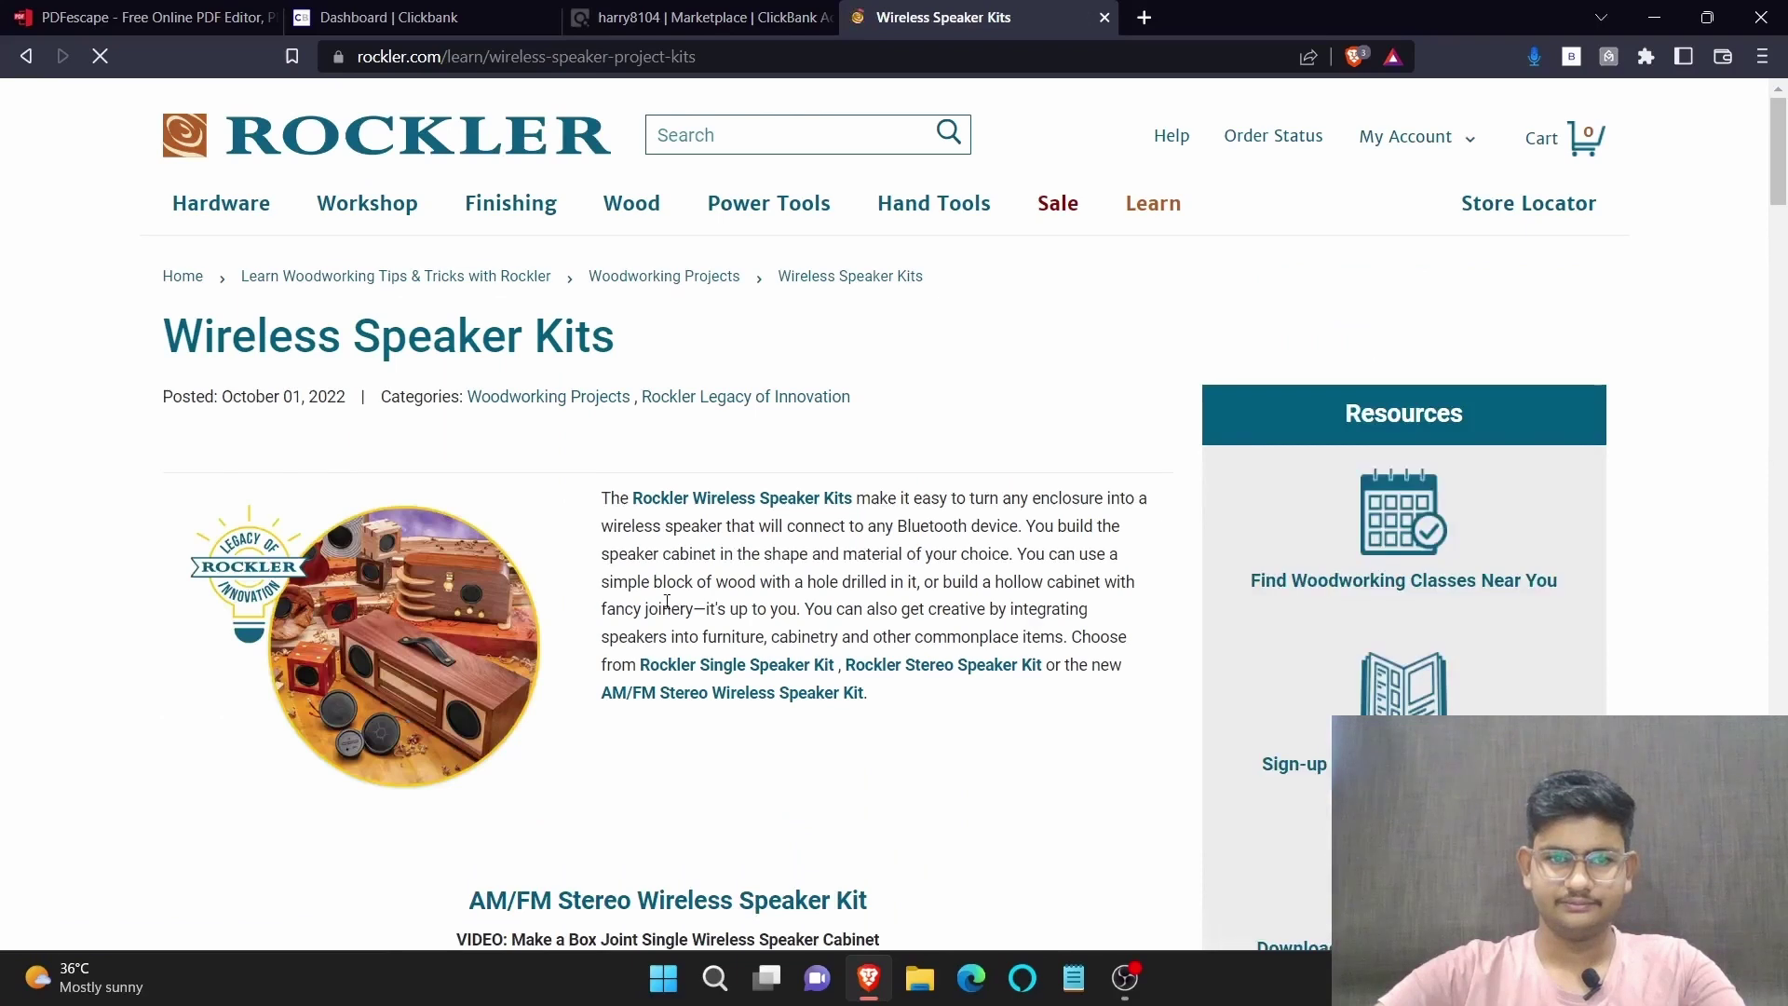
{"action": "scroll", "coordinate": [662, 608], "scroll_direction": "down", "scroll_amount": 5}
{"action": "scroll", "coordinate": [662, 608], "scroll_direction": "down", "scroll_amount": 9}
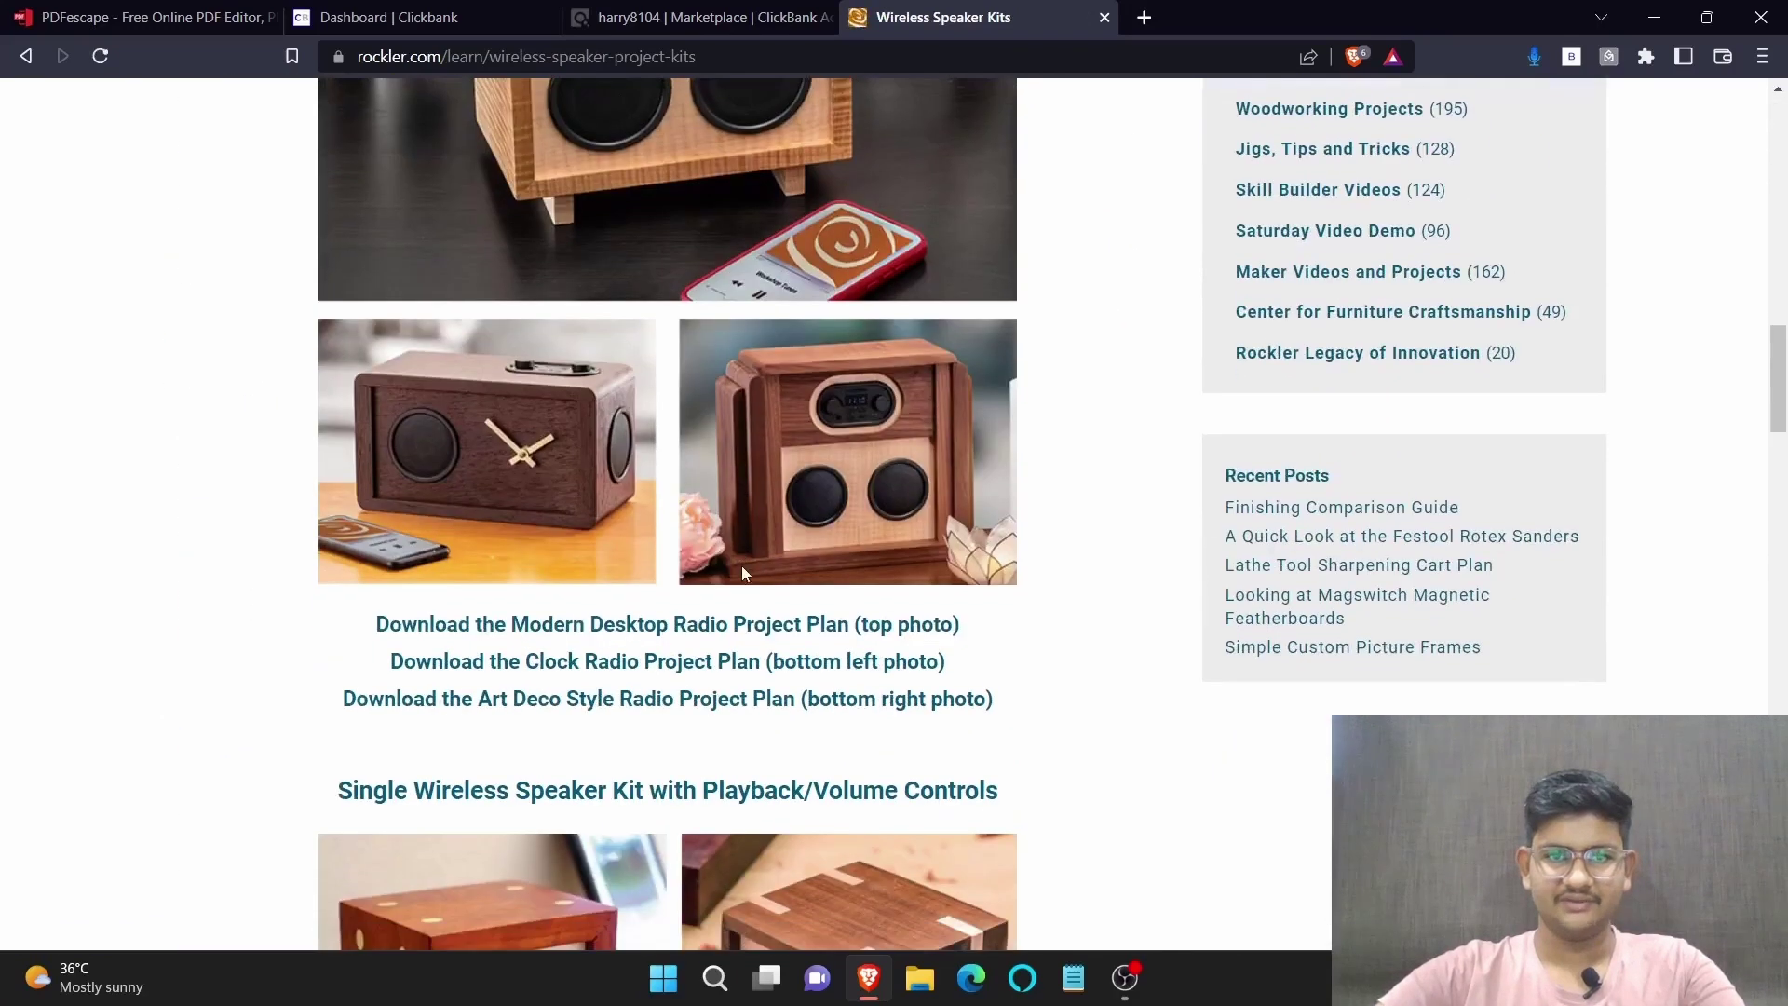
{"action": "scroll", "coordinate": [743, 573], "scroll_direction": "down", "scroll_amount": 2}
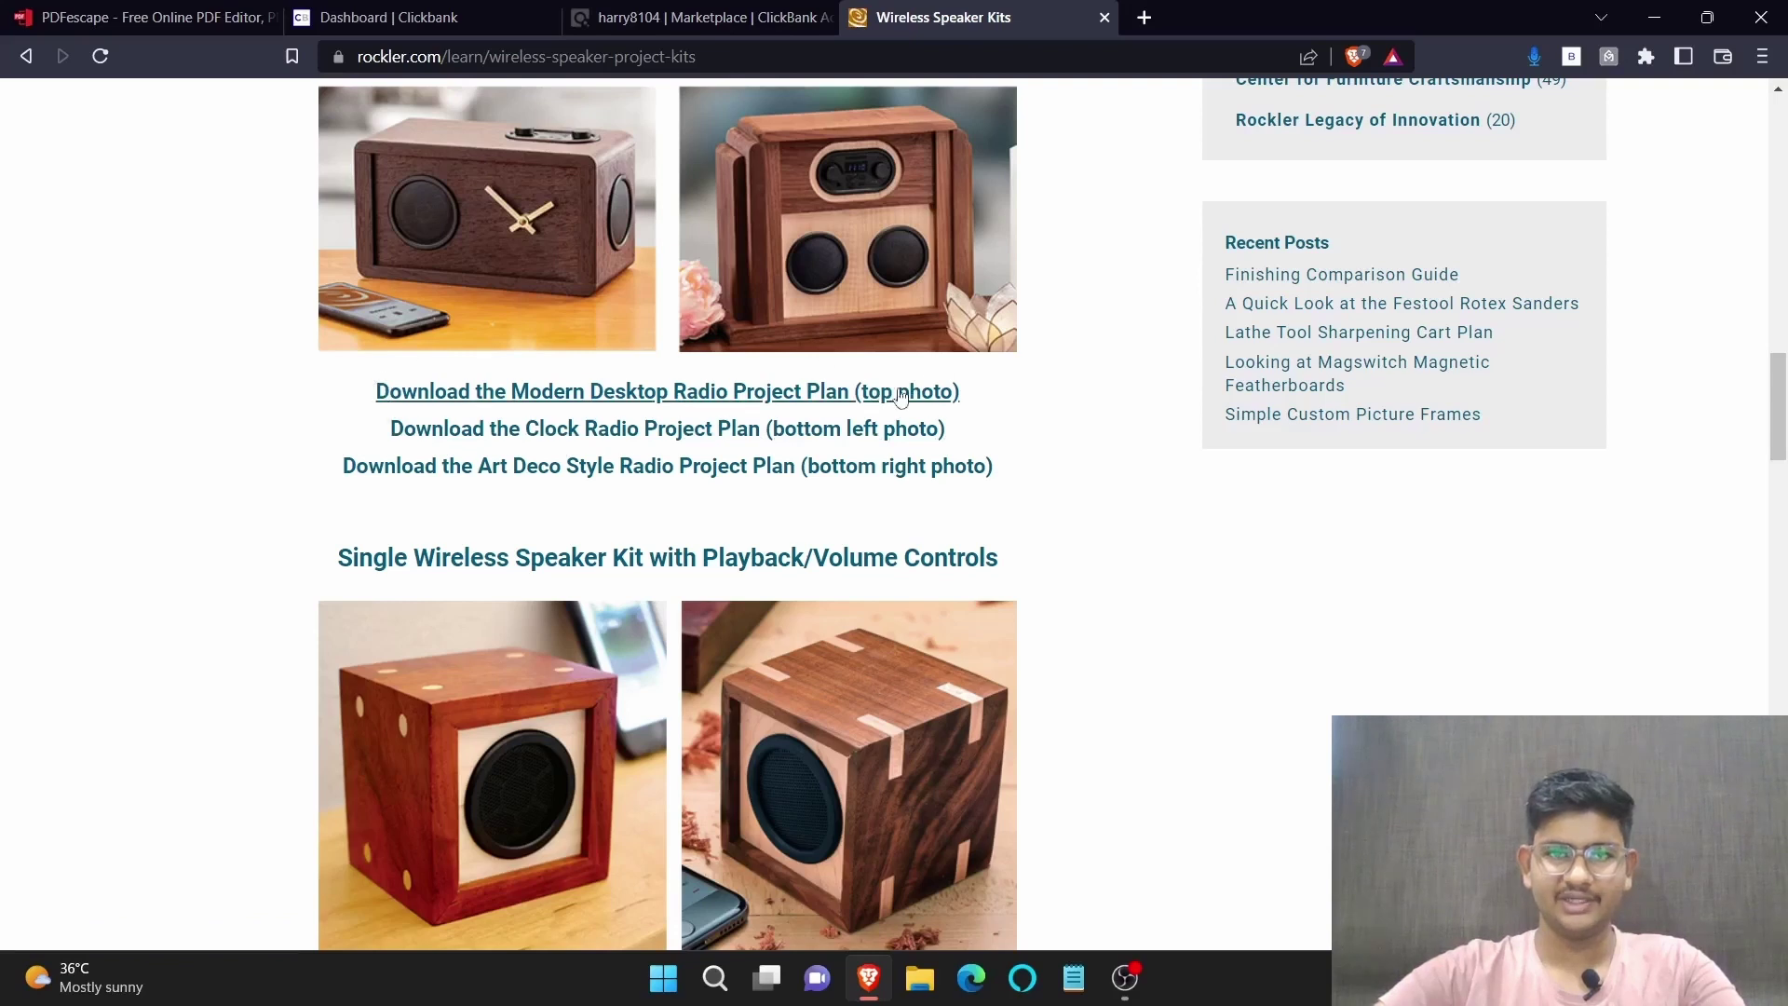
{"action": "left_click", "coordinate": [605, 402]}
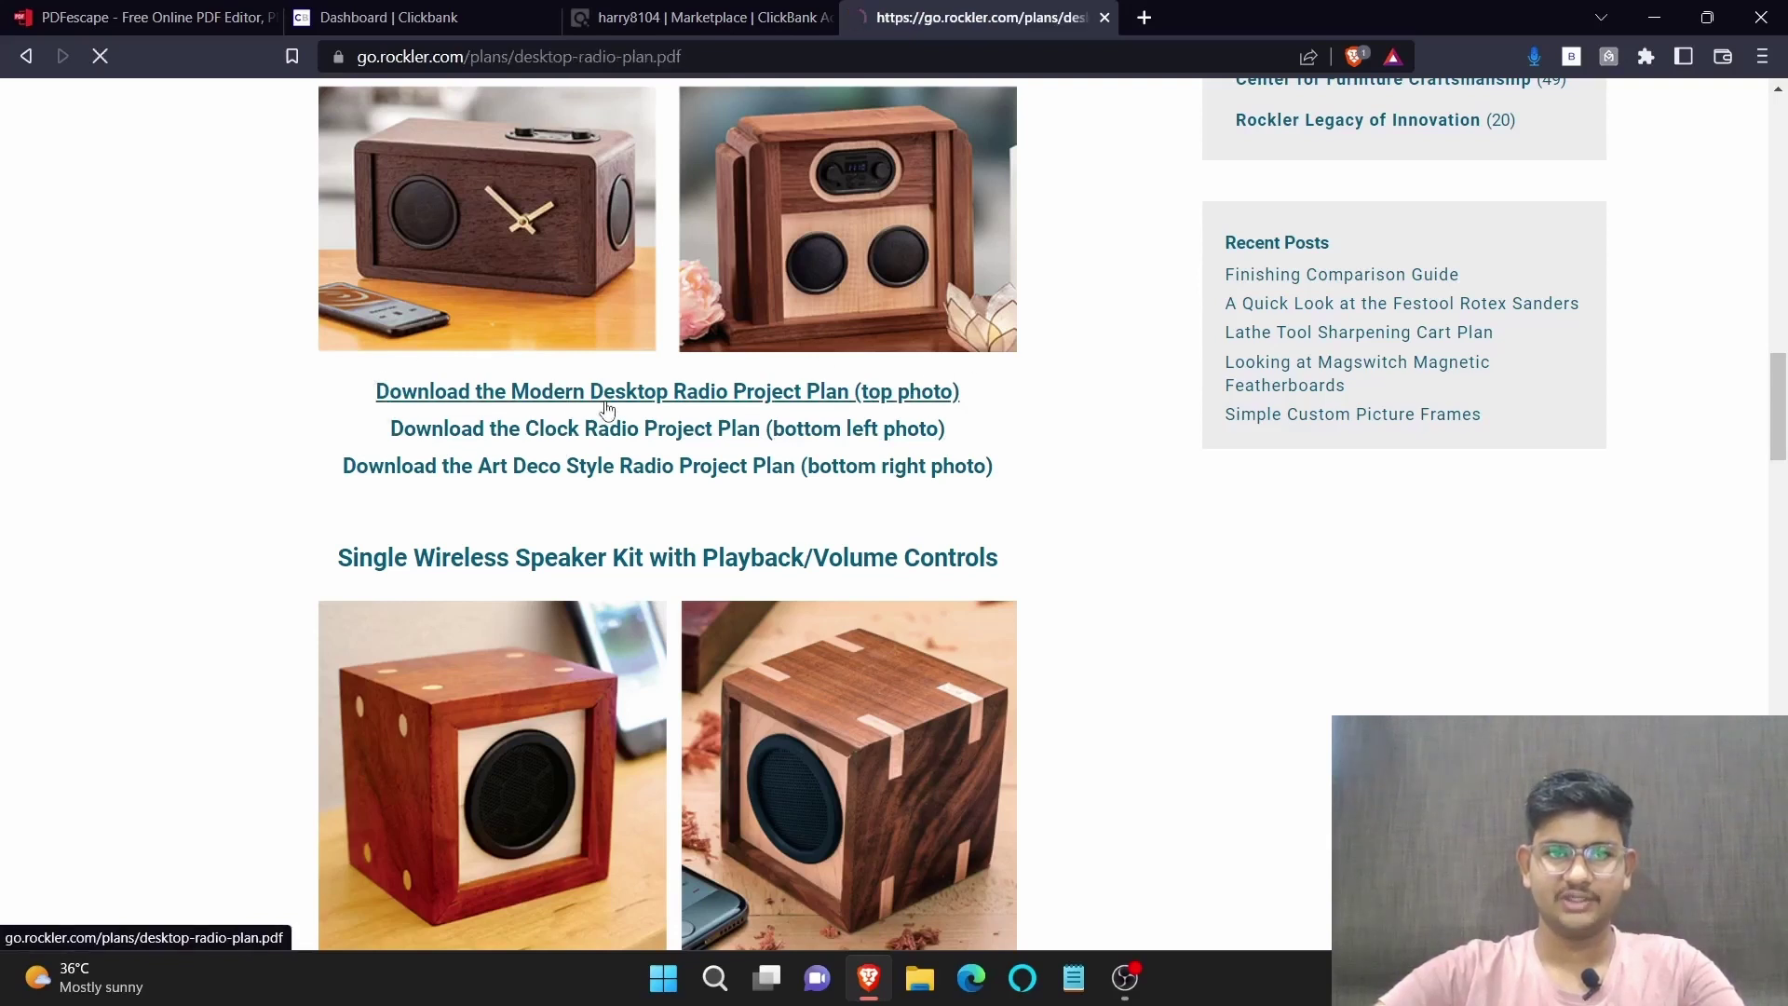
Scroll through the Stereo Wireless Desktop Radio plan PDF and return to the top
{"action": "scroll", "coordinate": [836, 475], "scroll_direction": "down", "scroll_amount": 20}
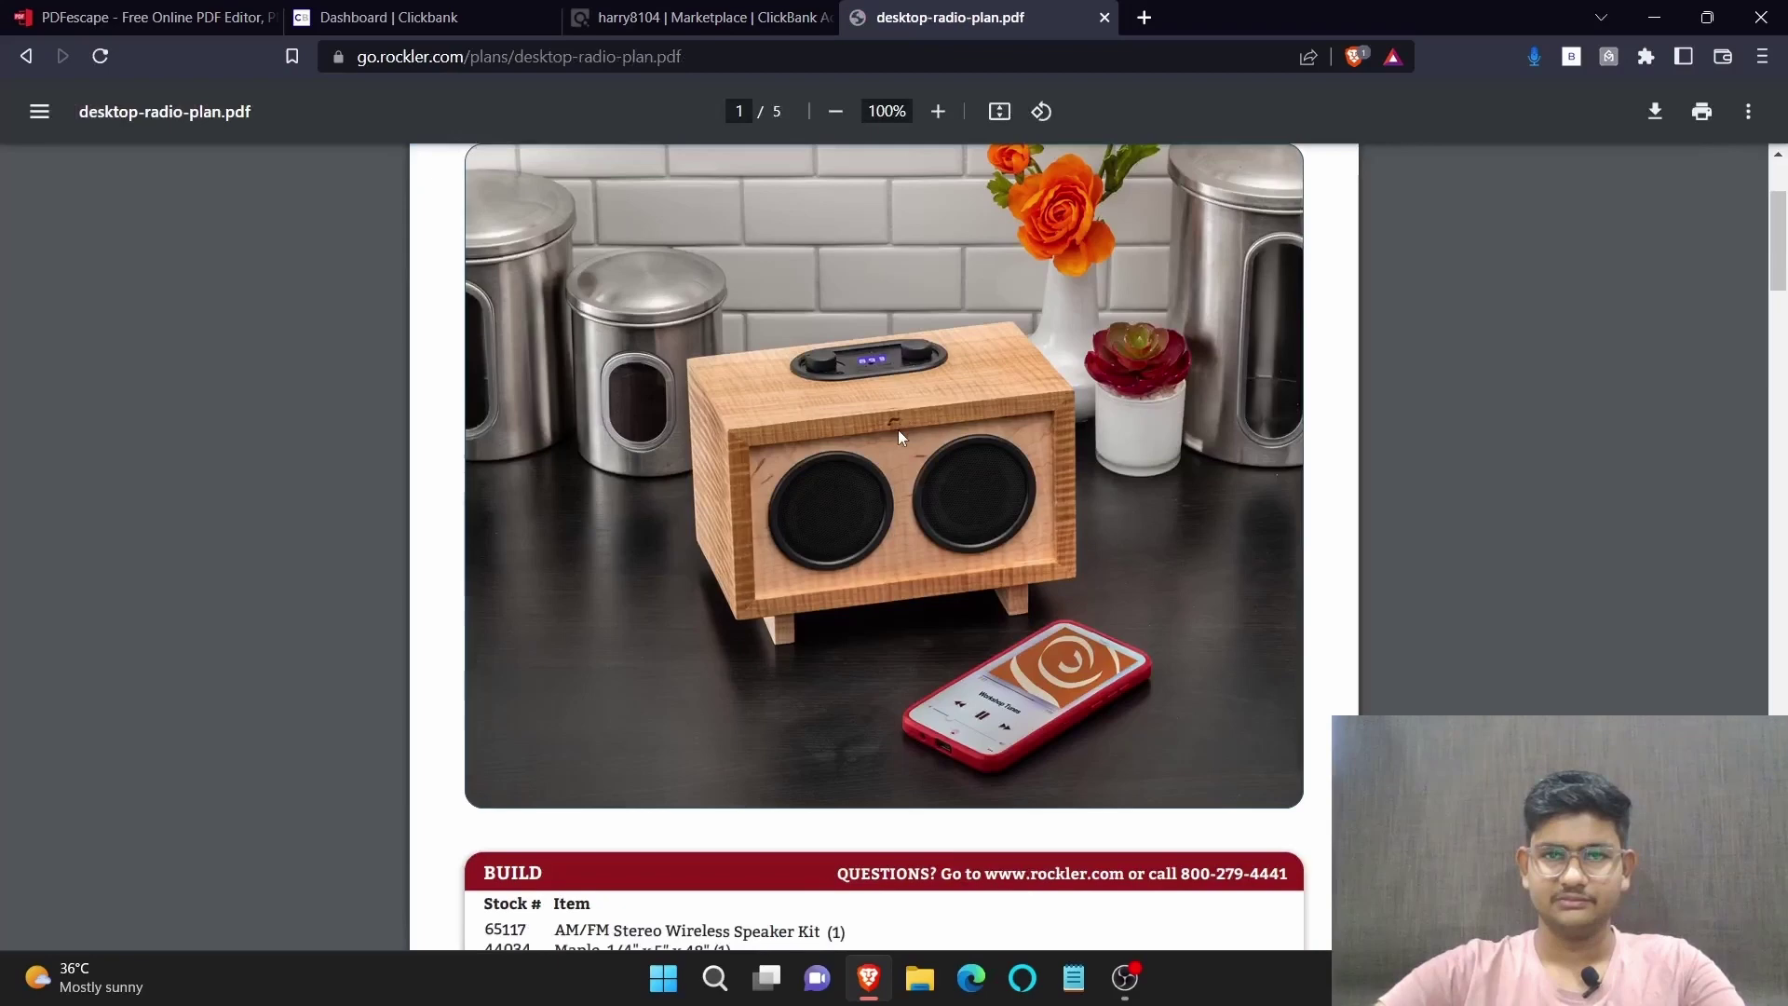
{"action": "scroll", "coordinate": [836, 475], "scroll_direction": "down", "scroll_amount": 20}
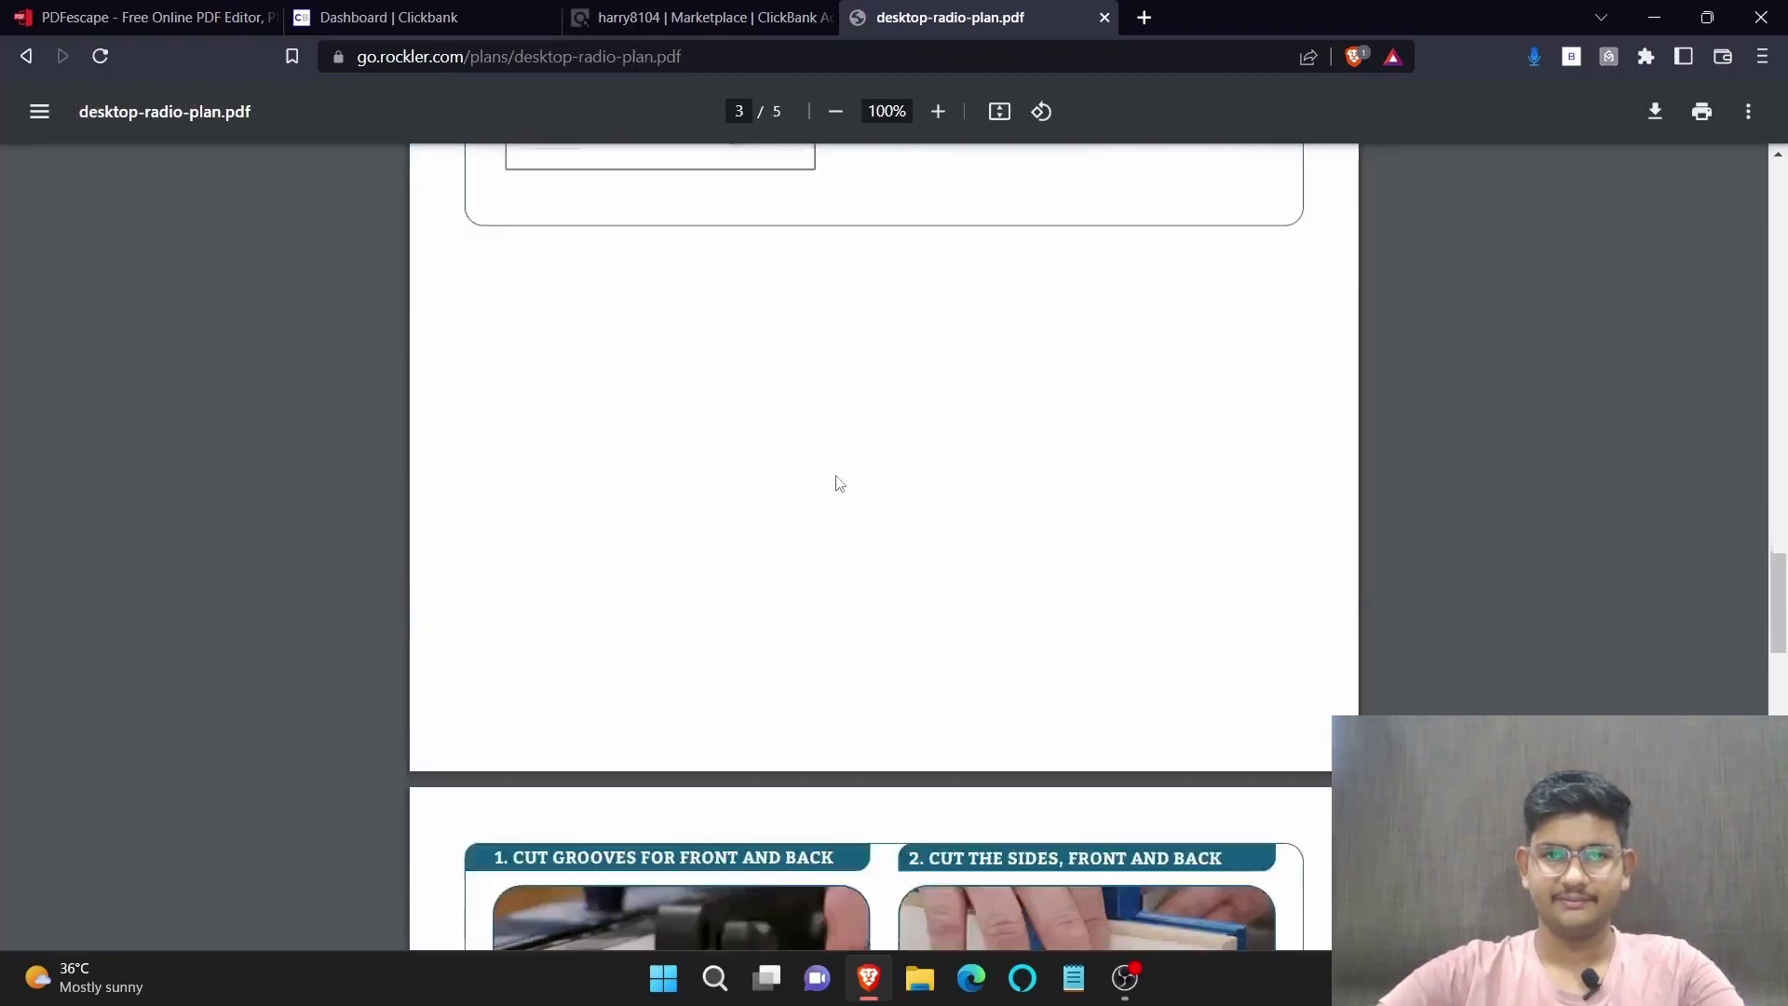
{"action": "scroll", "coordinate": [888, 457], "scroll_direction": "up", "scroll_amount": 20}
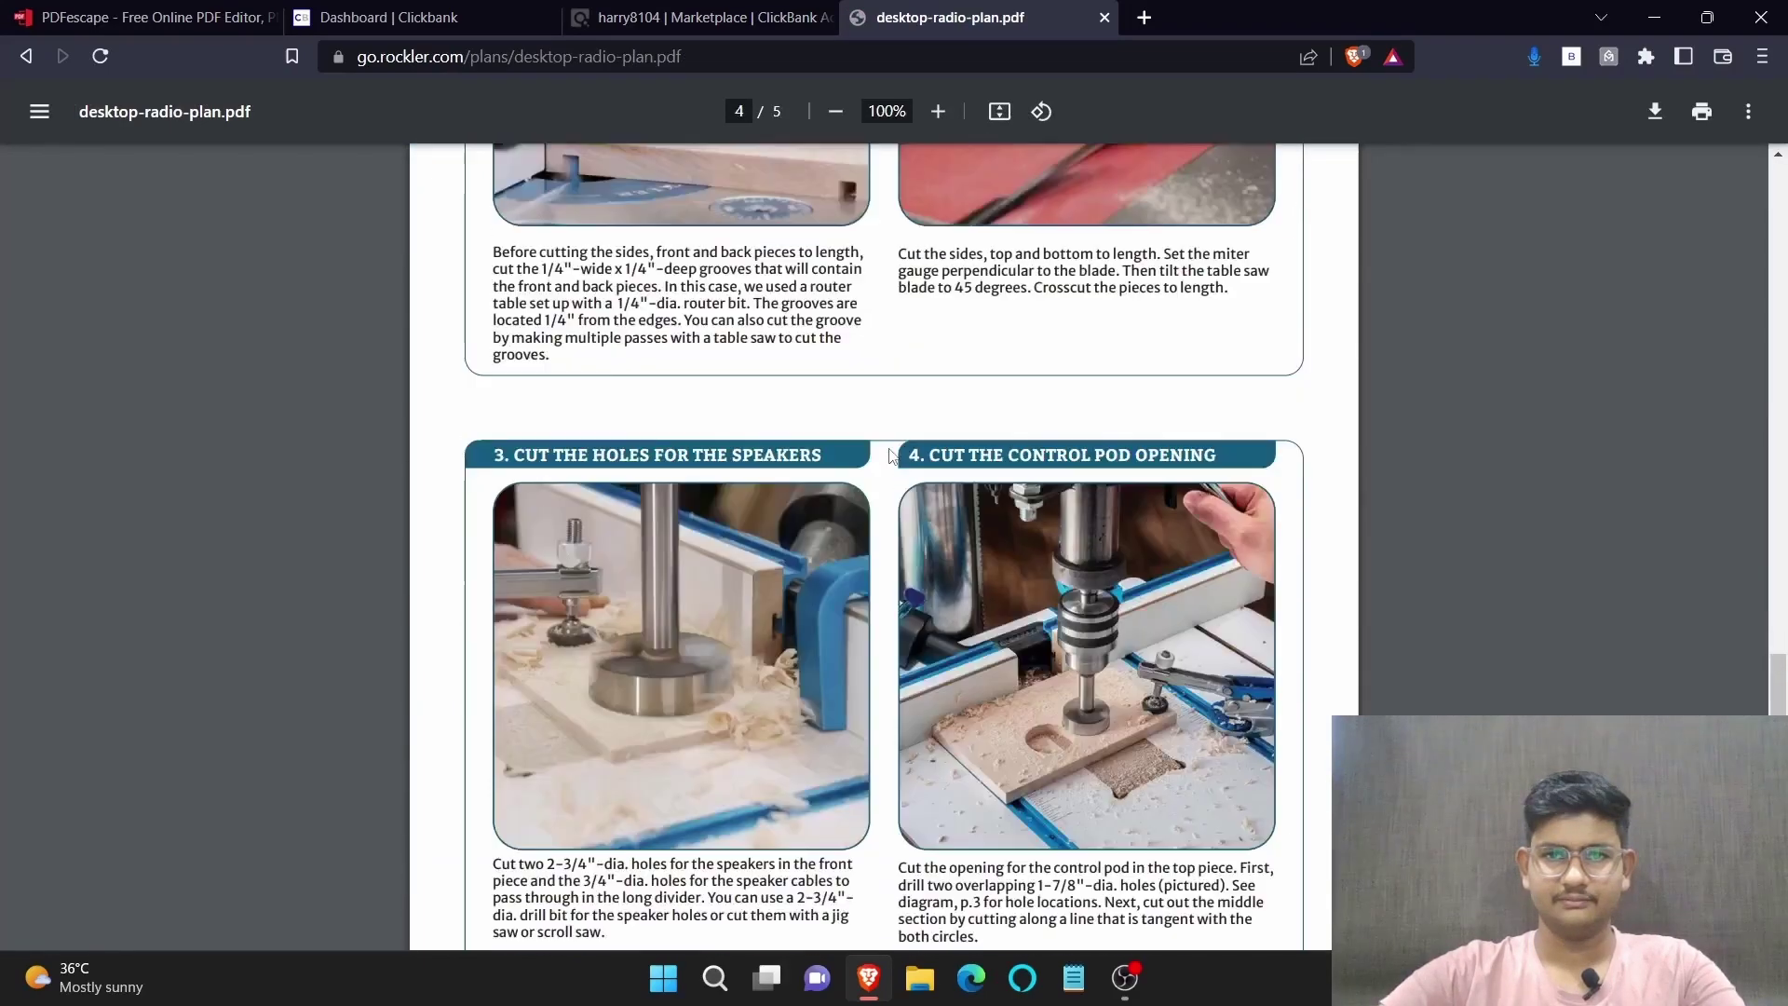
{"action": "scroll", "coordinate": [881, 434], "scroll_direction": "up", "scroll_amount": 5}
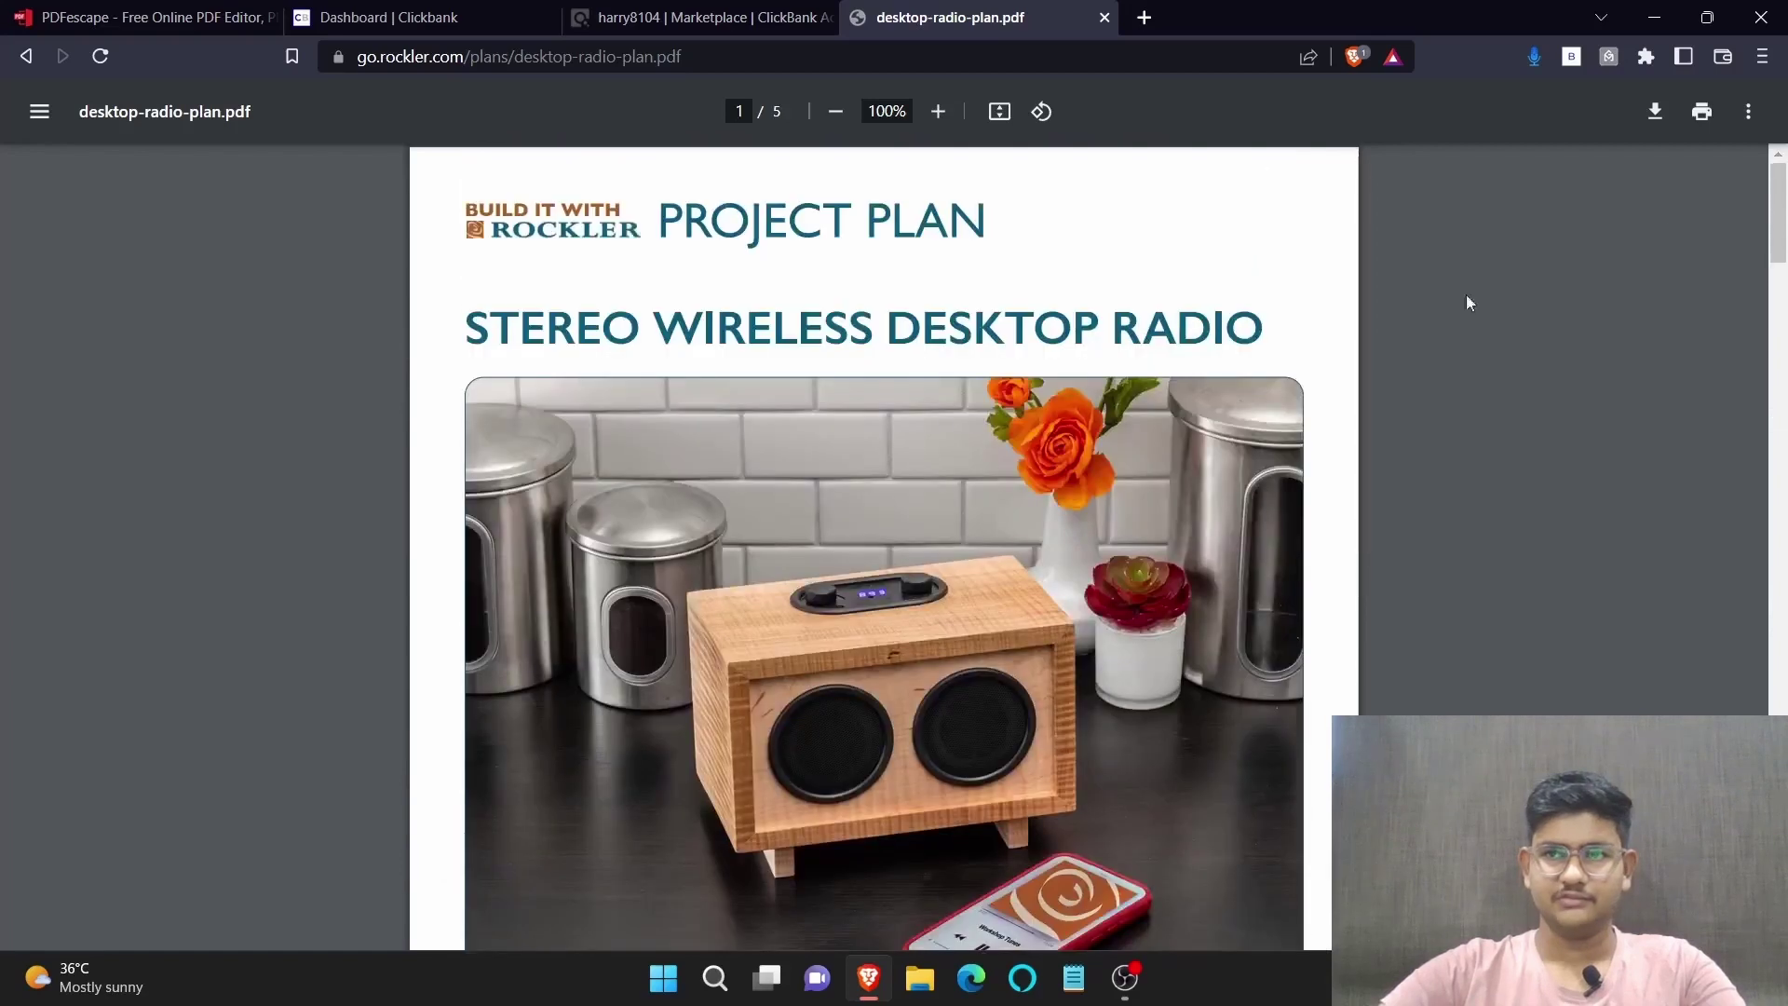
Save desktop-radio-plan.pdf to Downloads and open the local copy in place of the online tab
{"action": "left_click", "coordinate": [1654, 112]}
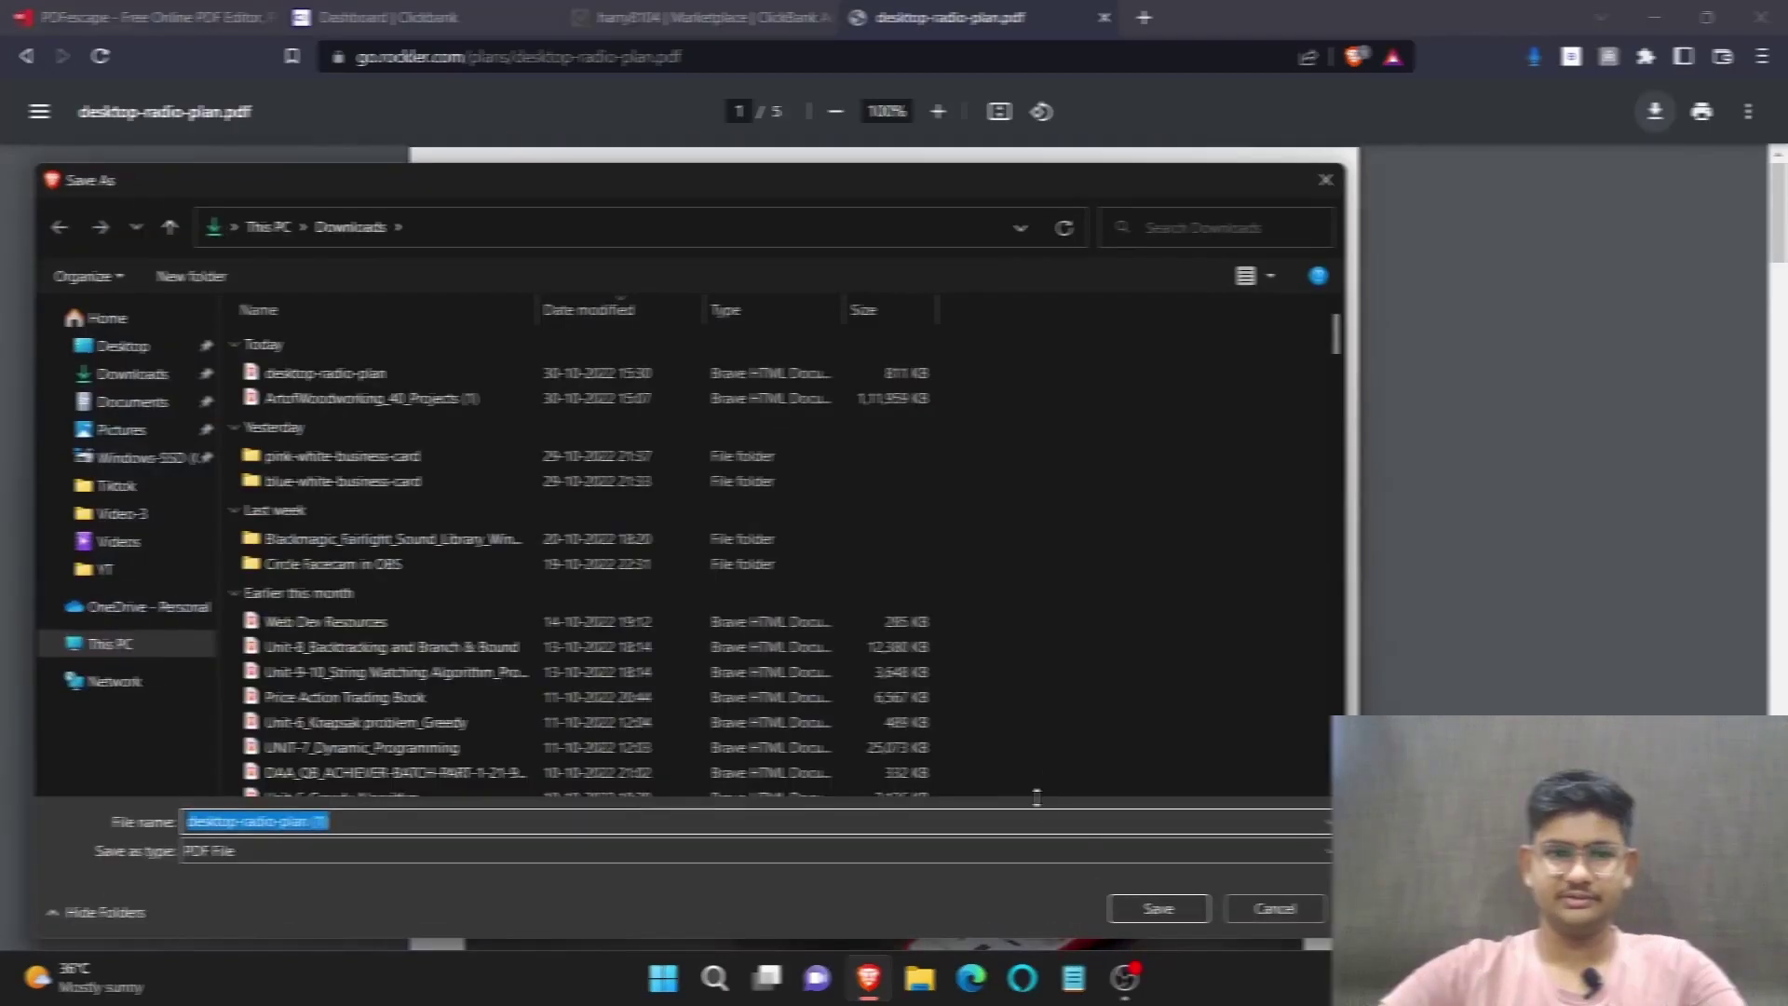
{"action": "left_click", "coordinate": [1157, 908]}
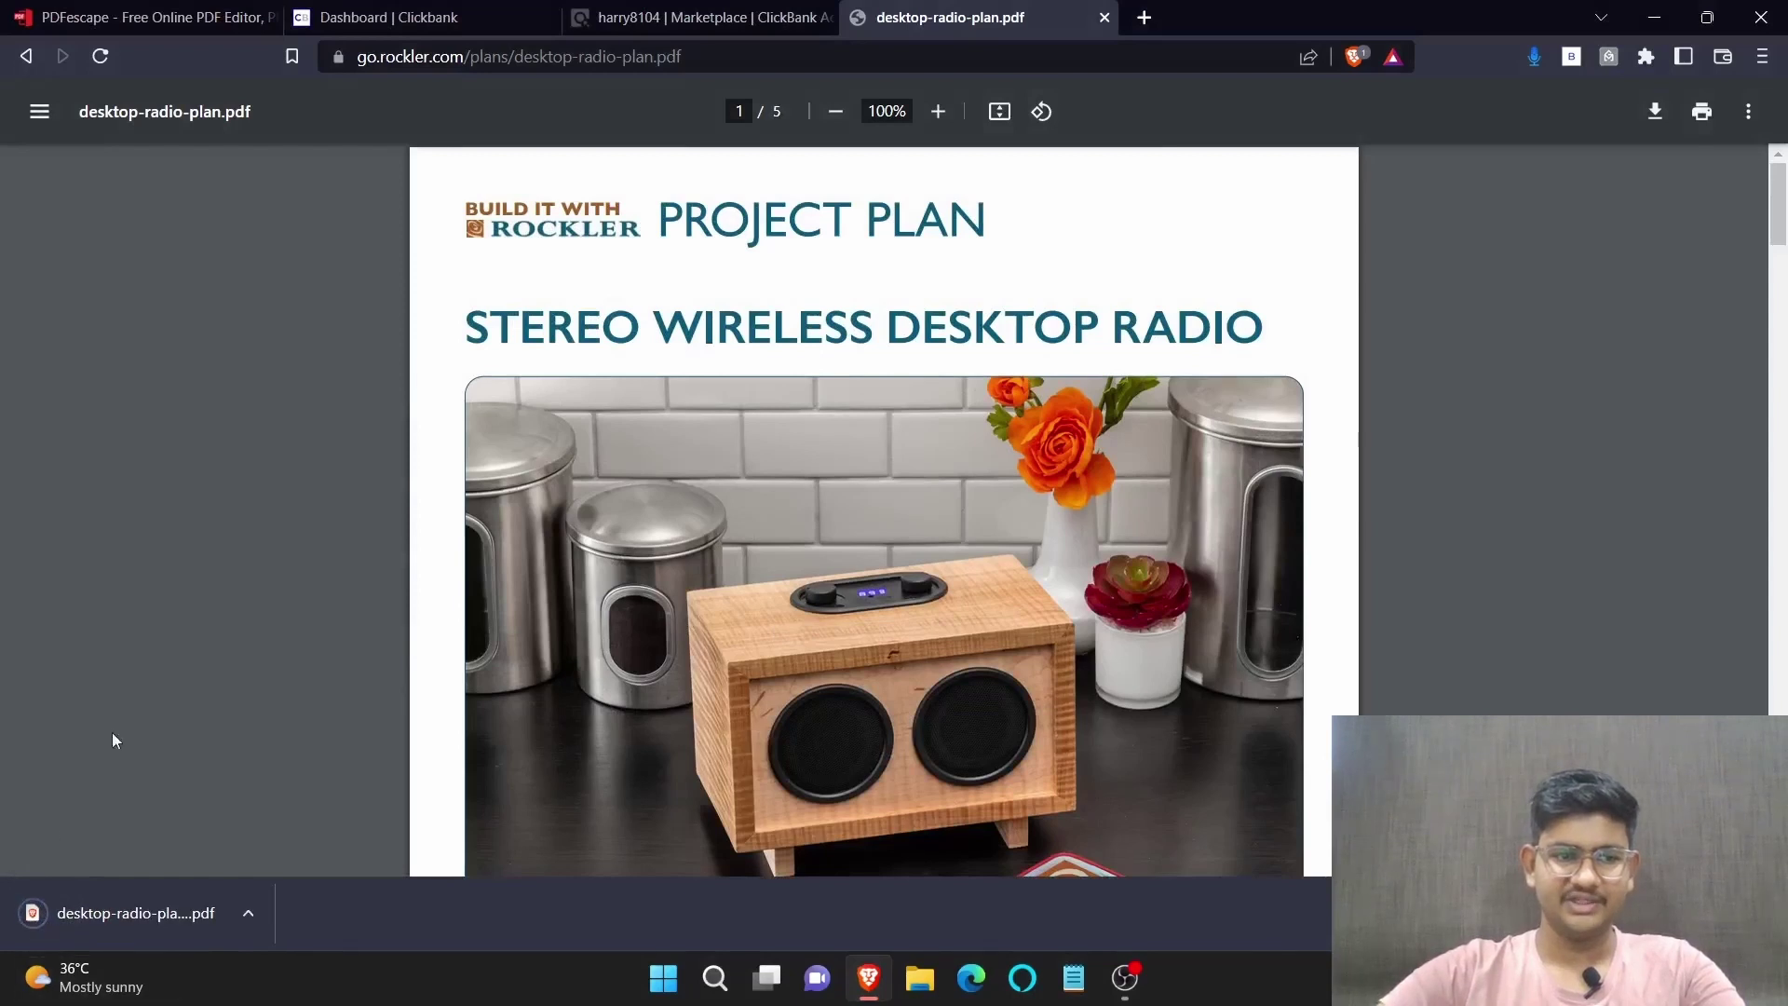
{"action": "left_click", "coordinate": [1105, 17]}
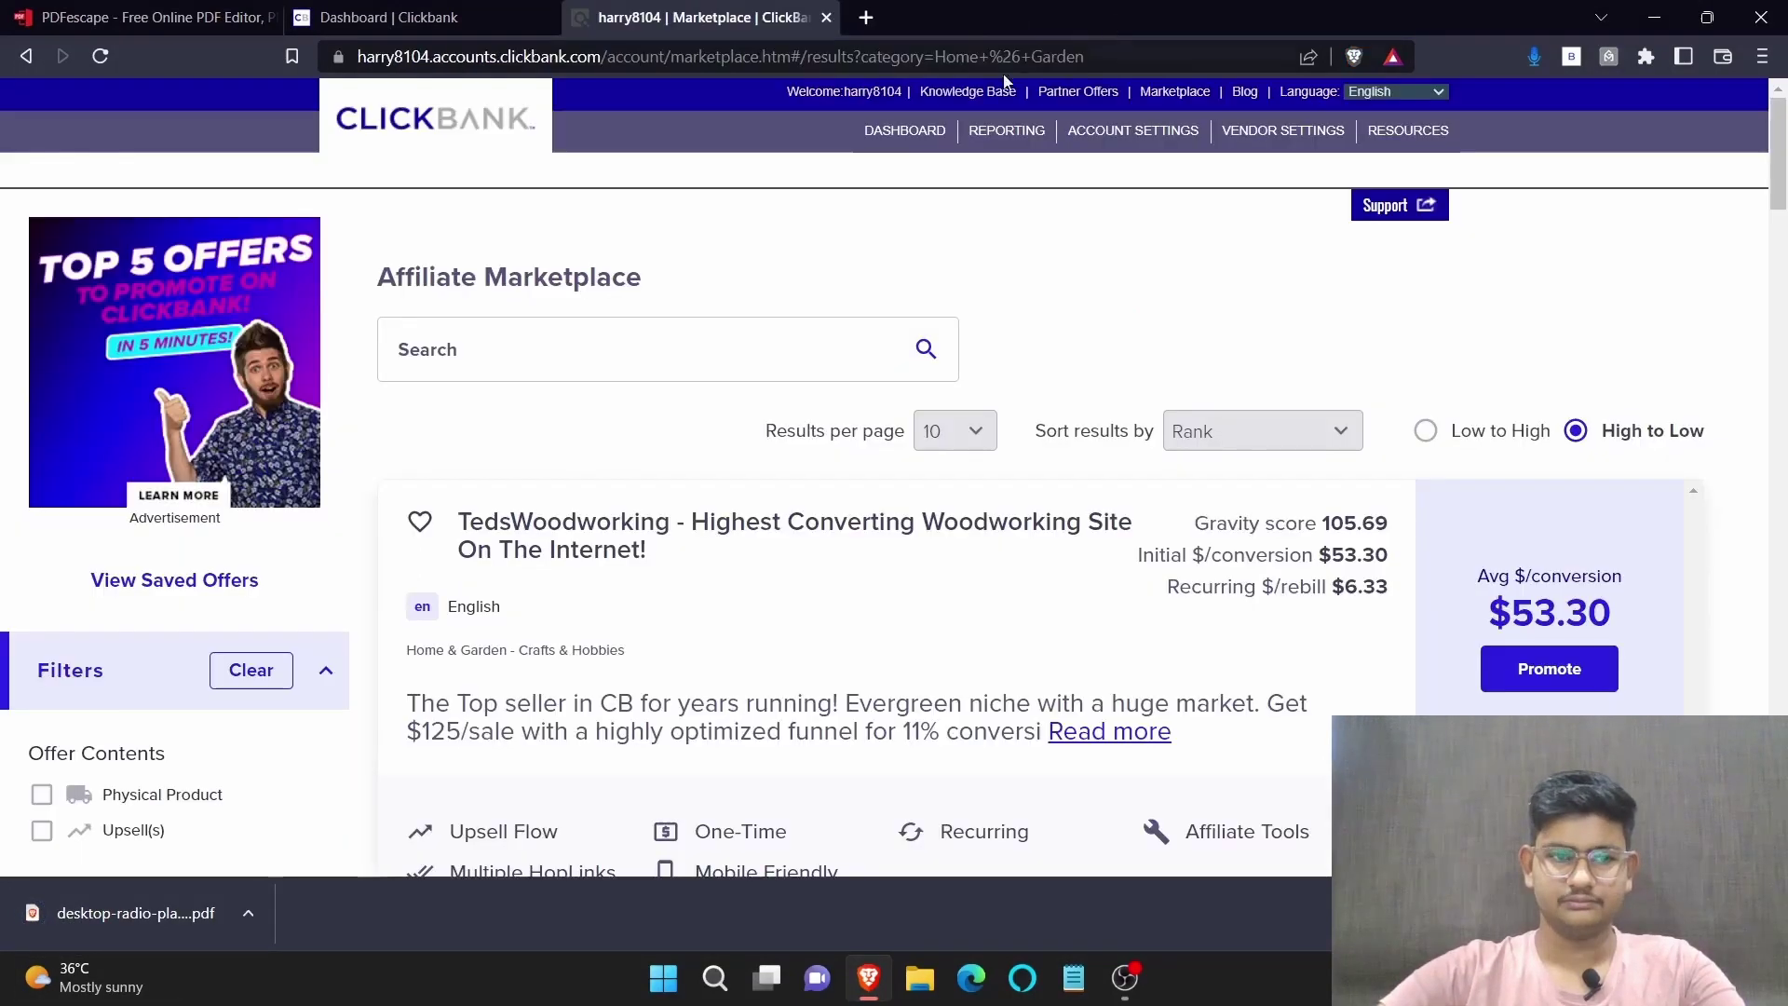
{"action": "left_click", "coordinate": [866, 18]}
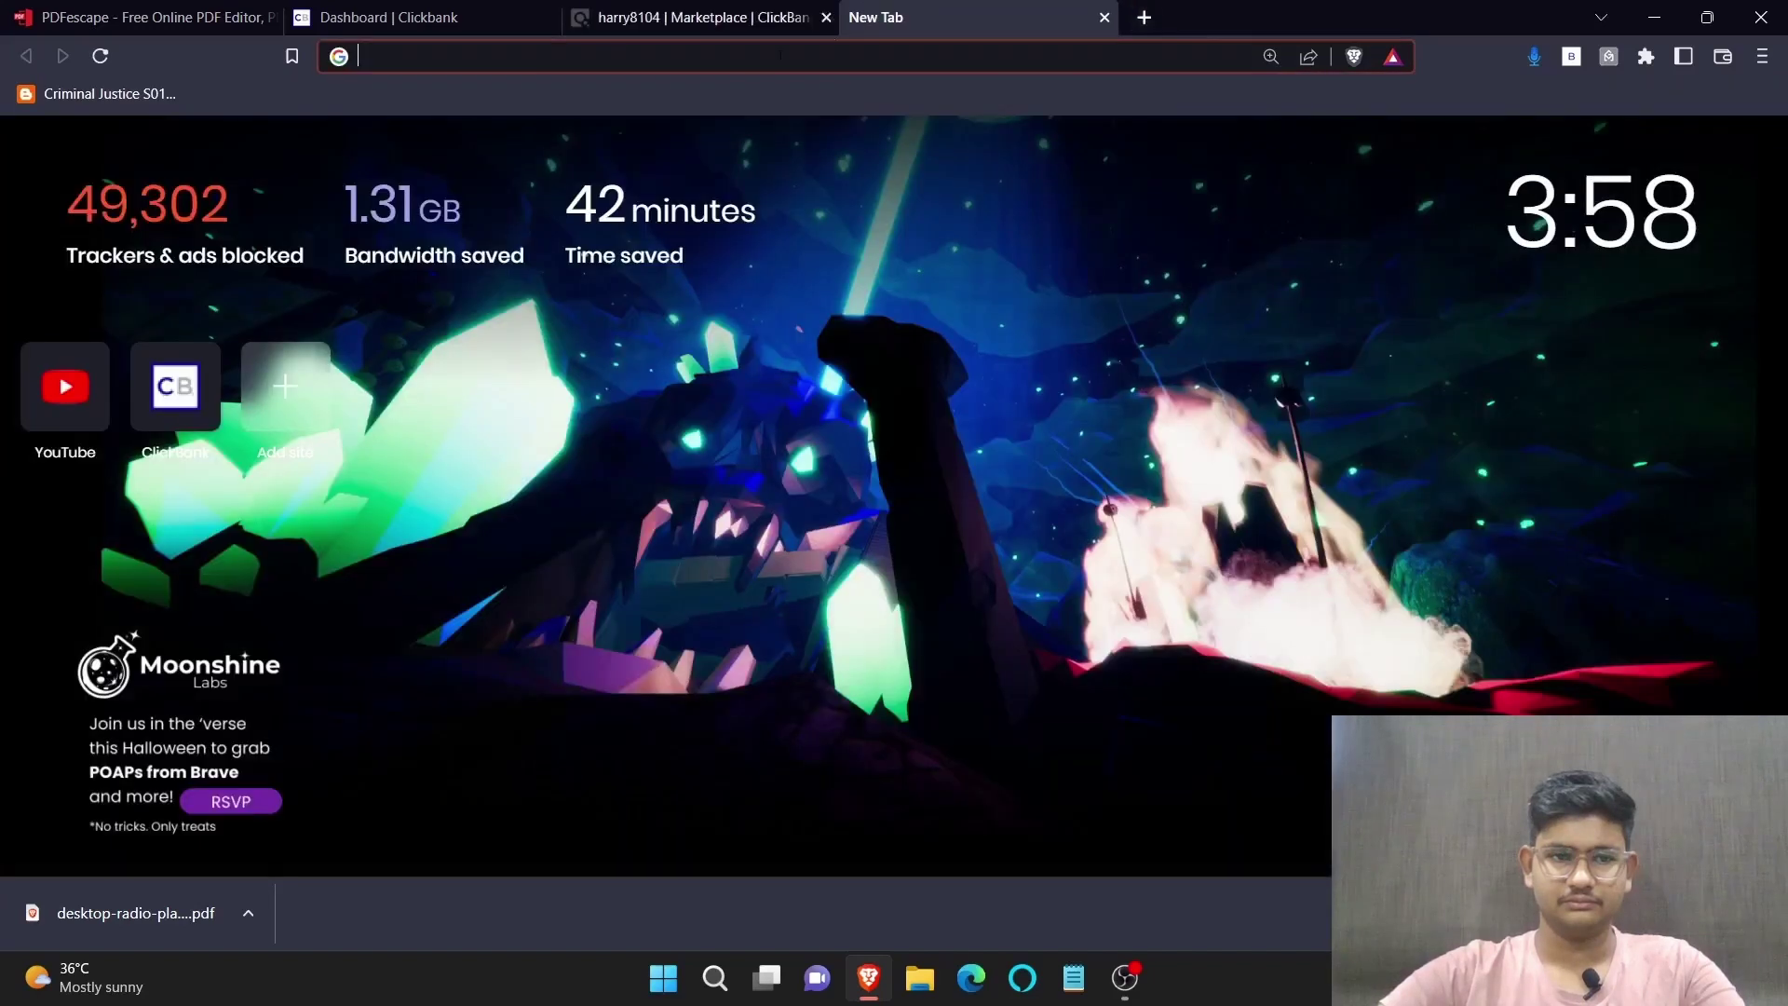
{"action": "right_click", "coordinate": [138, 892]}
{"action": "left_click", "coordinate": [109, 920]}
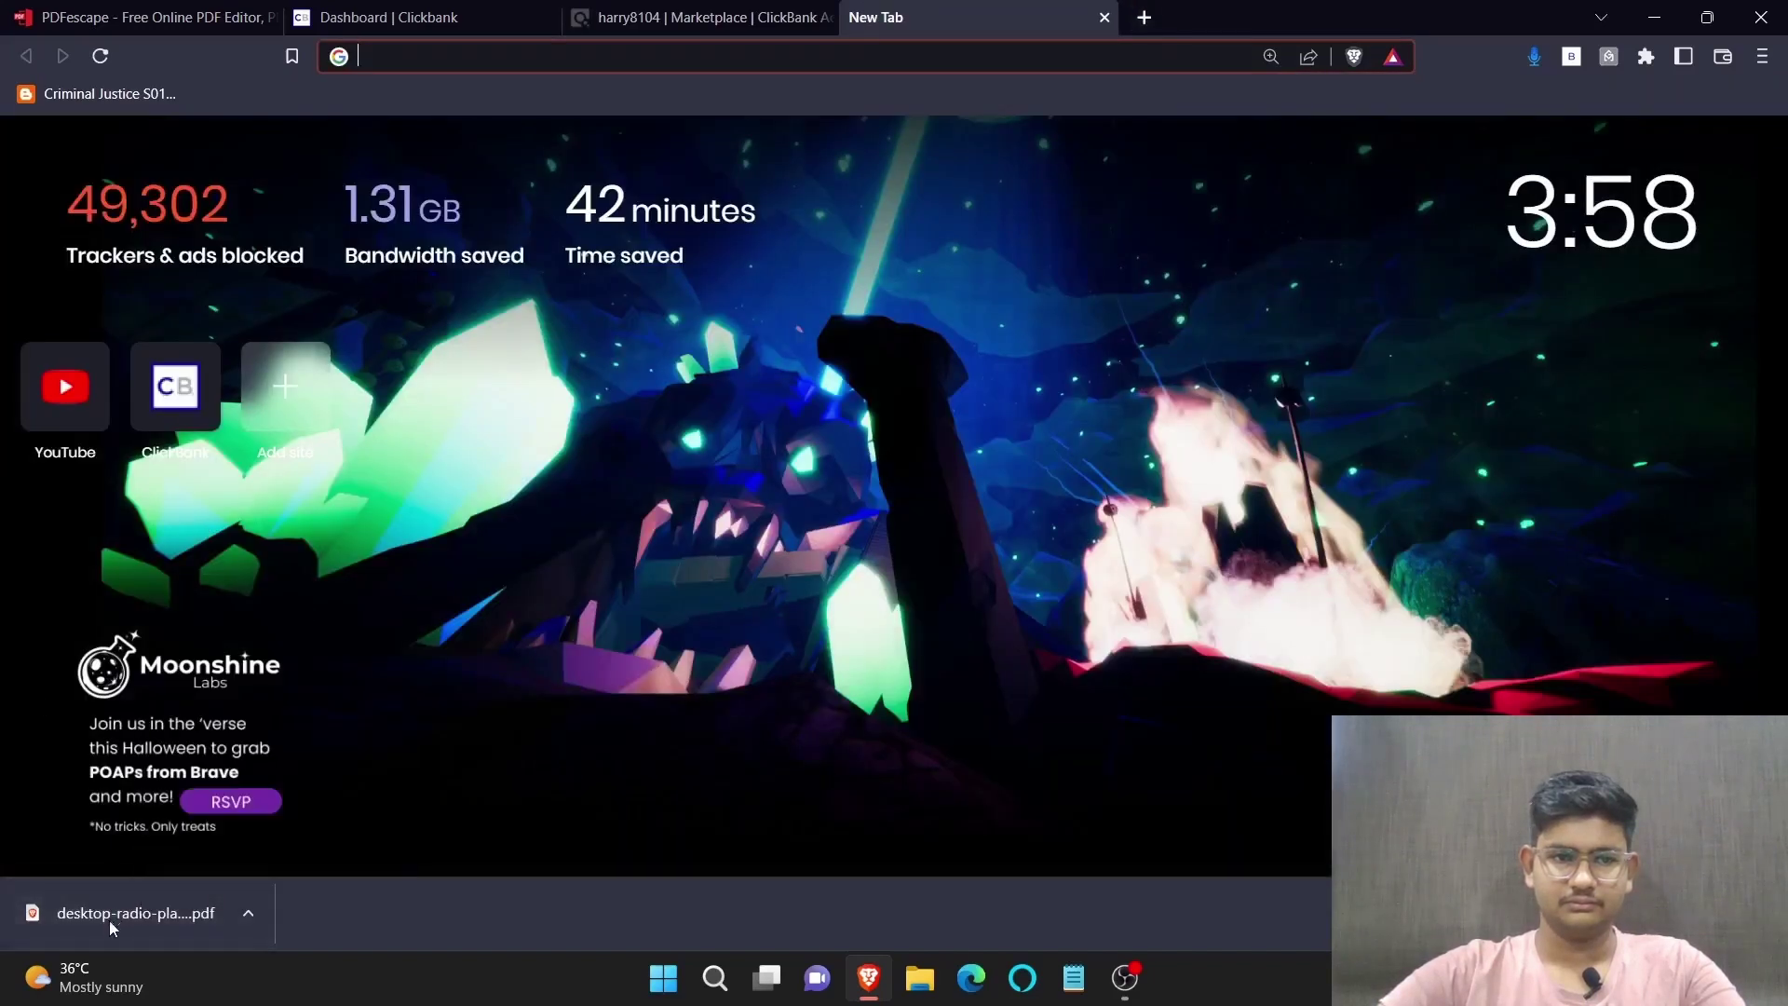
{"action": "left_click_drag", "start_coordinate": [109, 920], "coordinate": [937, 9]}
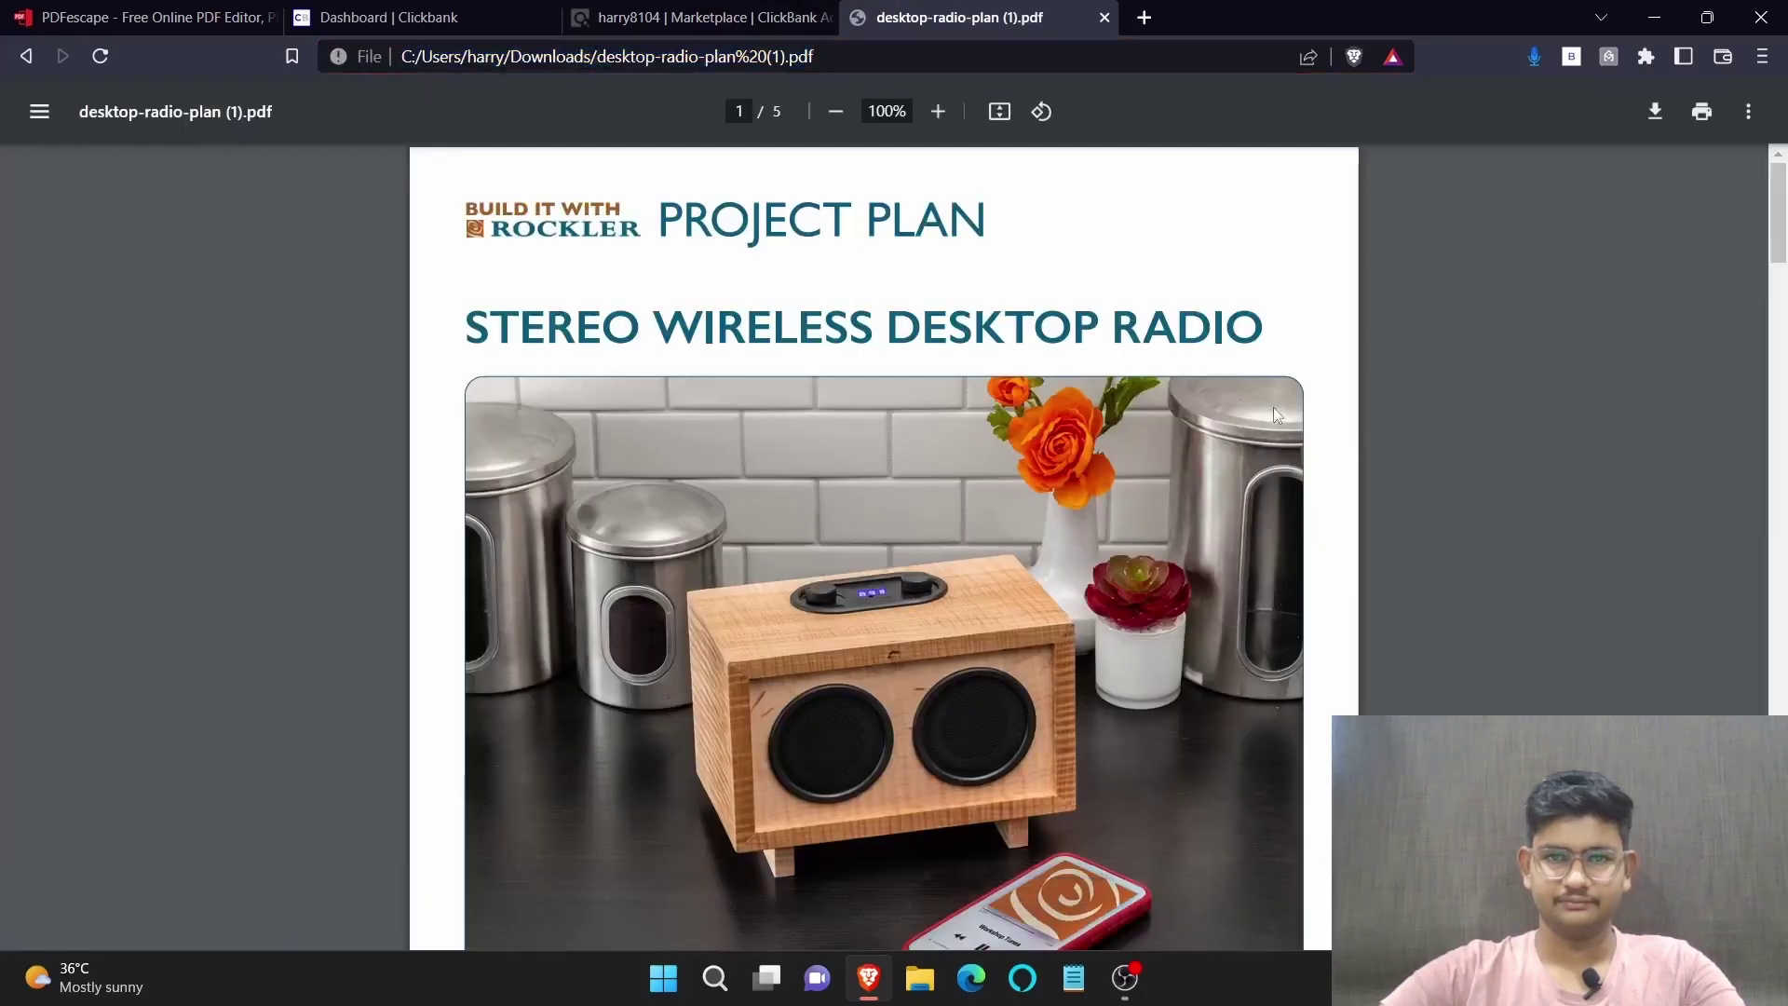
Page through all five pages of the local desktop-radio-plan (1).pdf
{"action": "scroll", "coordinate": [1272, 406], "scroll_direction": "down", "scroll_amount": 15}
{"action": "scroll", "coordinate": [1031, 415], "scroll_direction": "down", "scroll_amount": 15}
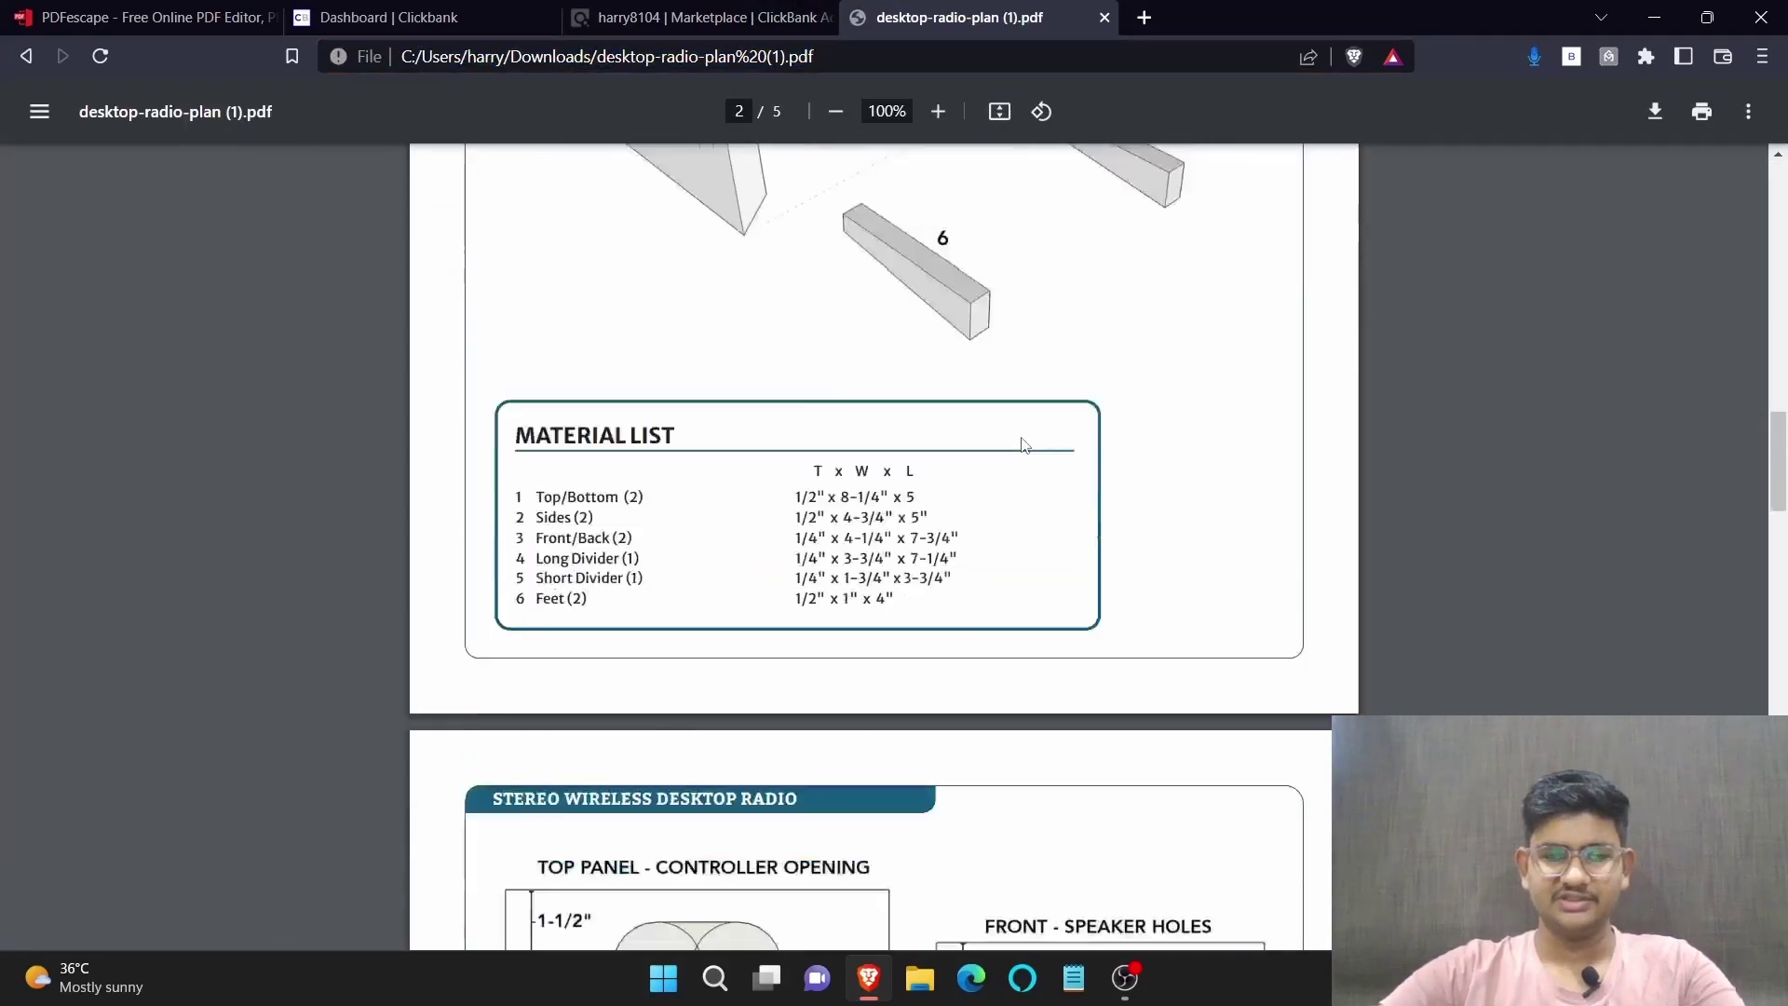
{"action": "scroll", "coordinate": [957, 453], "scroll_direction": "down", "scroll_amount": 20}
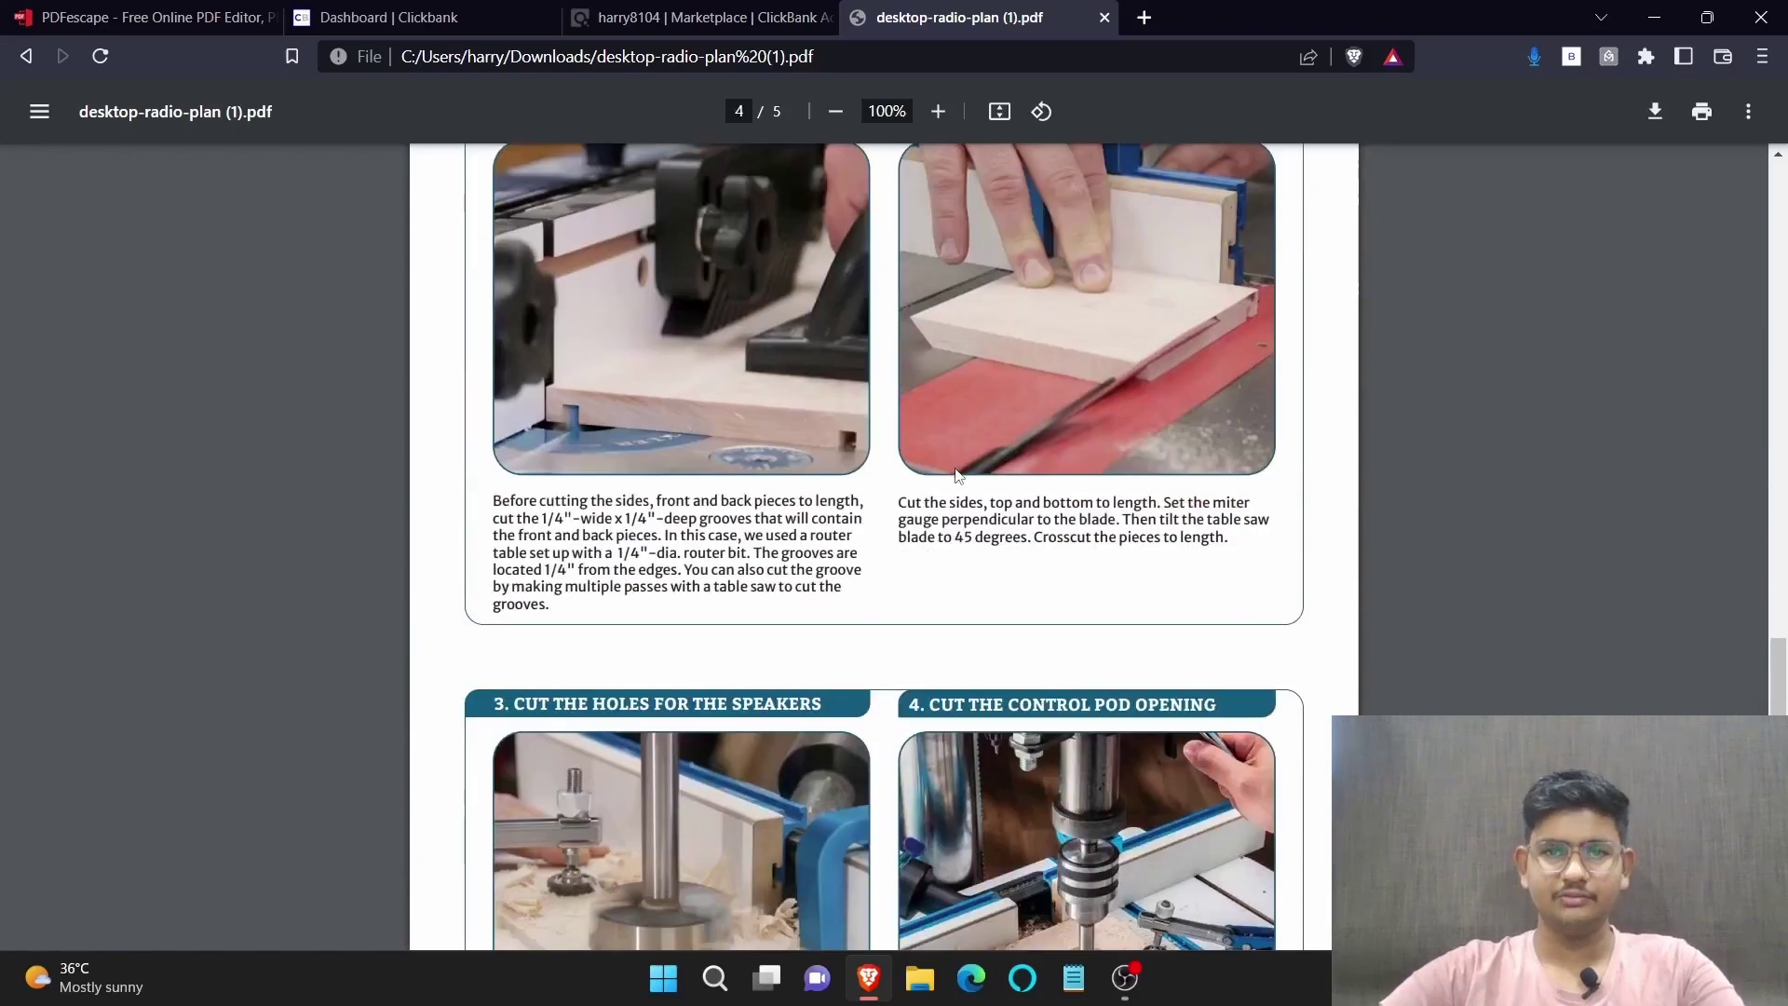
{"action": "scroll", "coordinate": [978, 527], "scroll_direction": "up", "scroll_amount": 20}
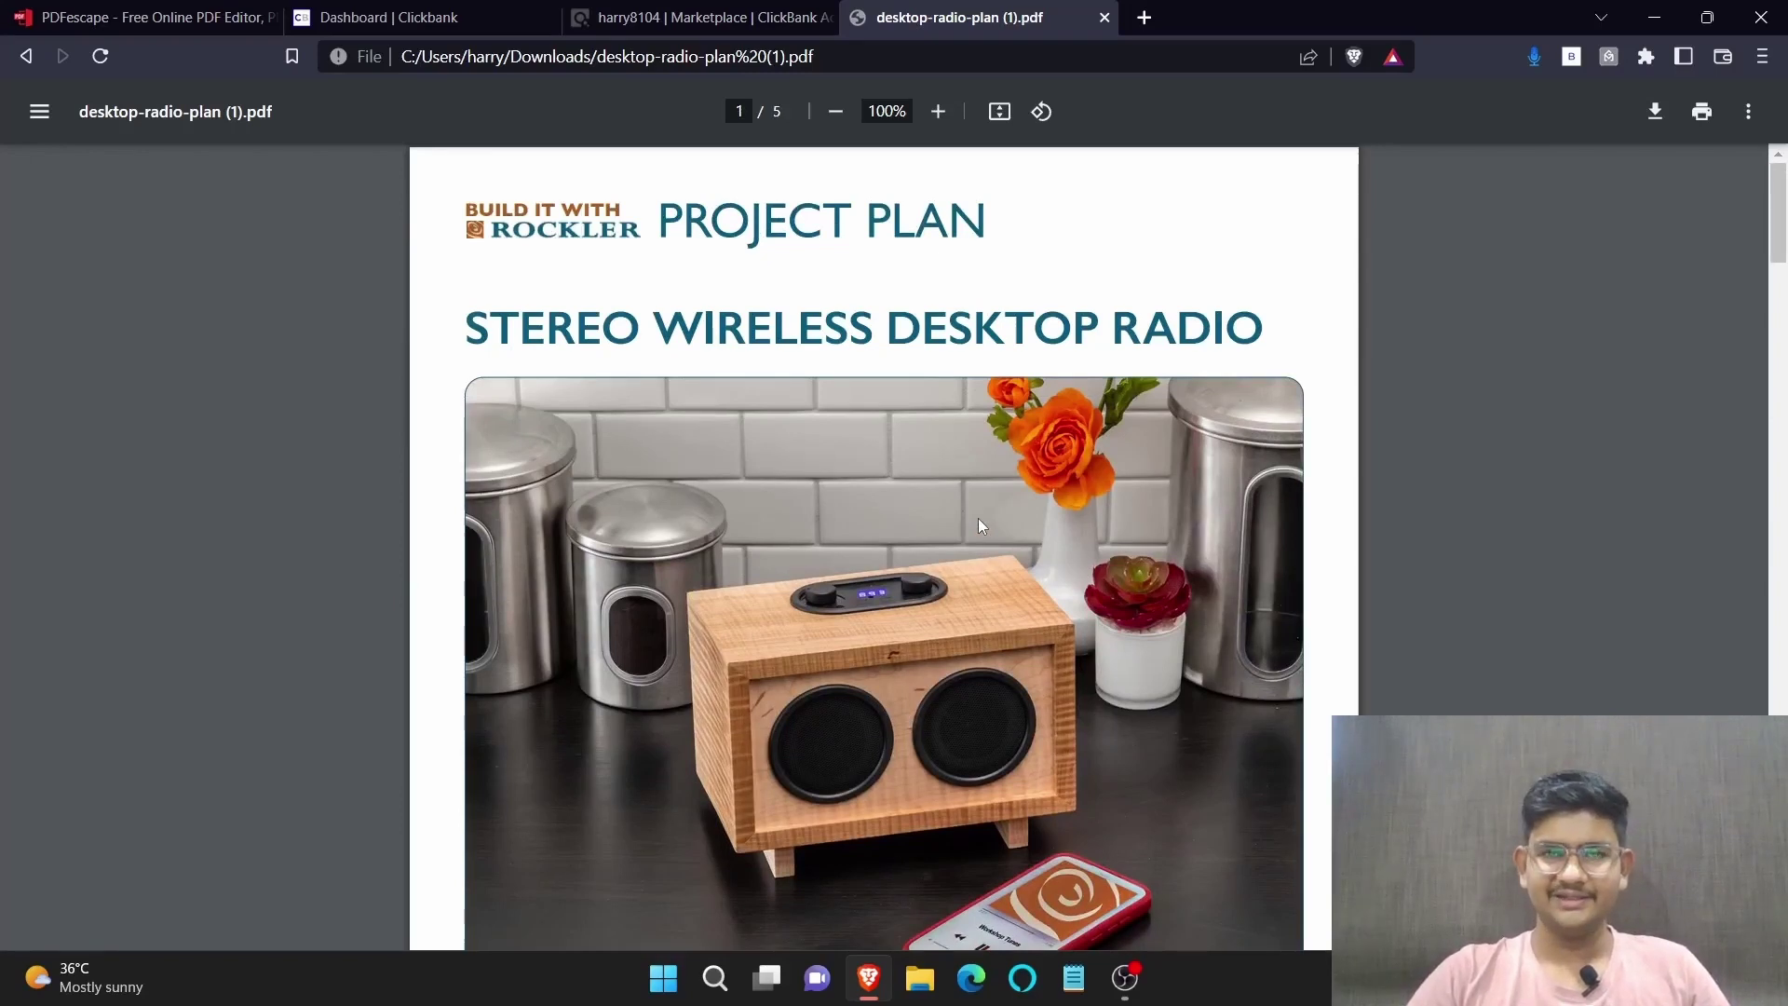
{"action": "scroll", "coordinate": [987, 526], "scroll_direction": "down", "scroll_amount": 15}
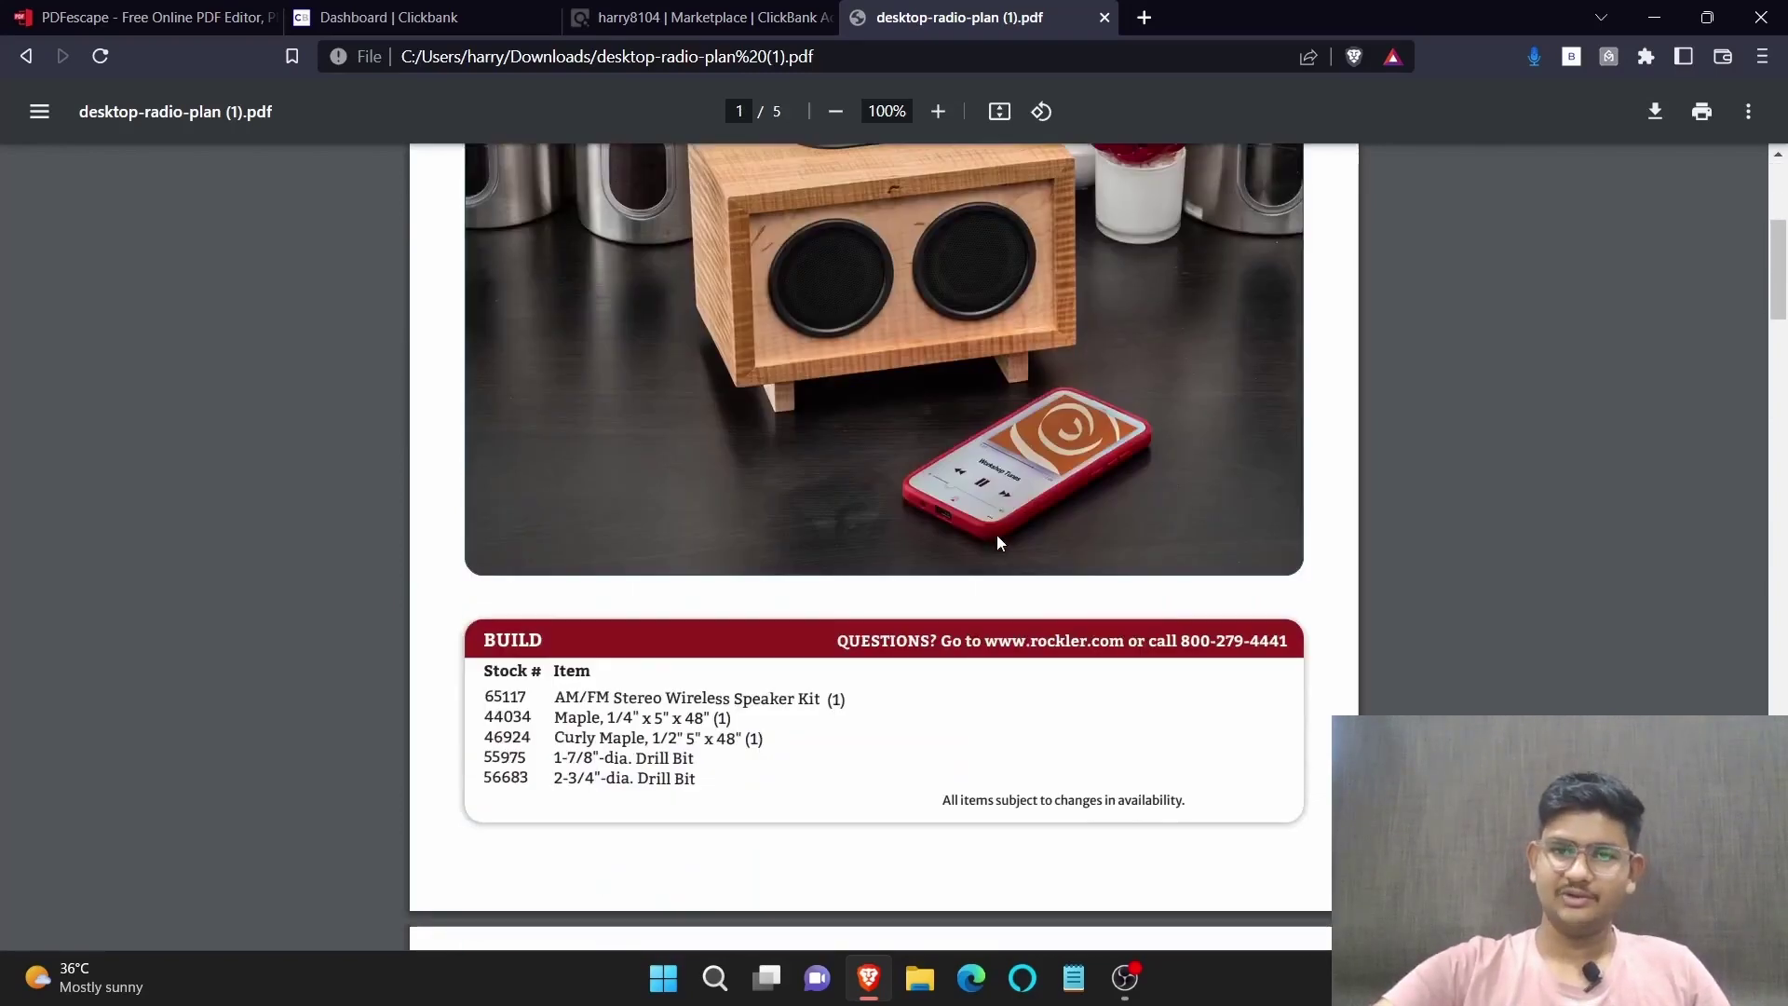
{"action": "scroll", "coordinate": [974, 576], "scroll_direction": "down", "scroll_amount": 10}
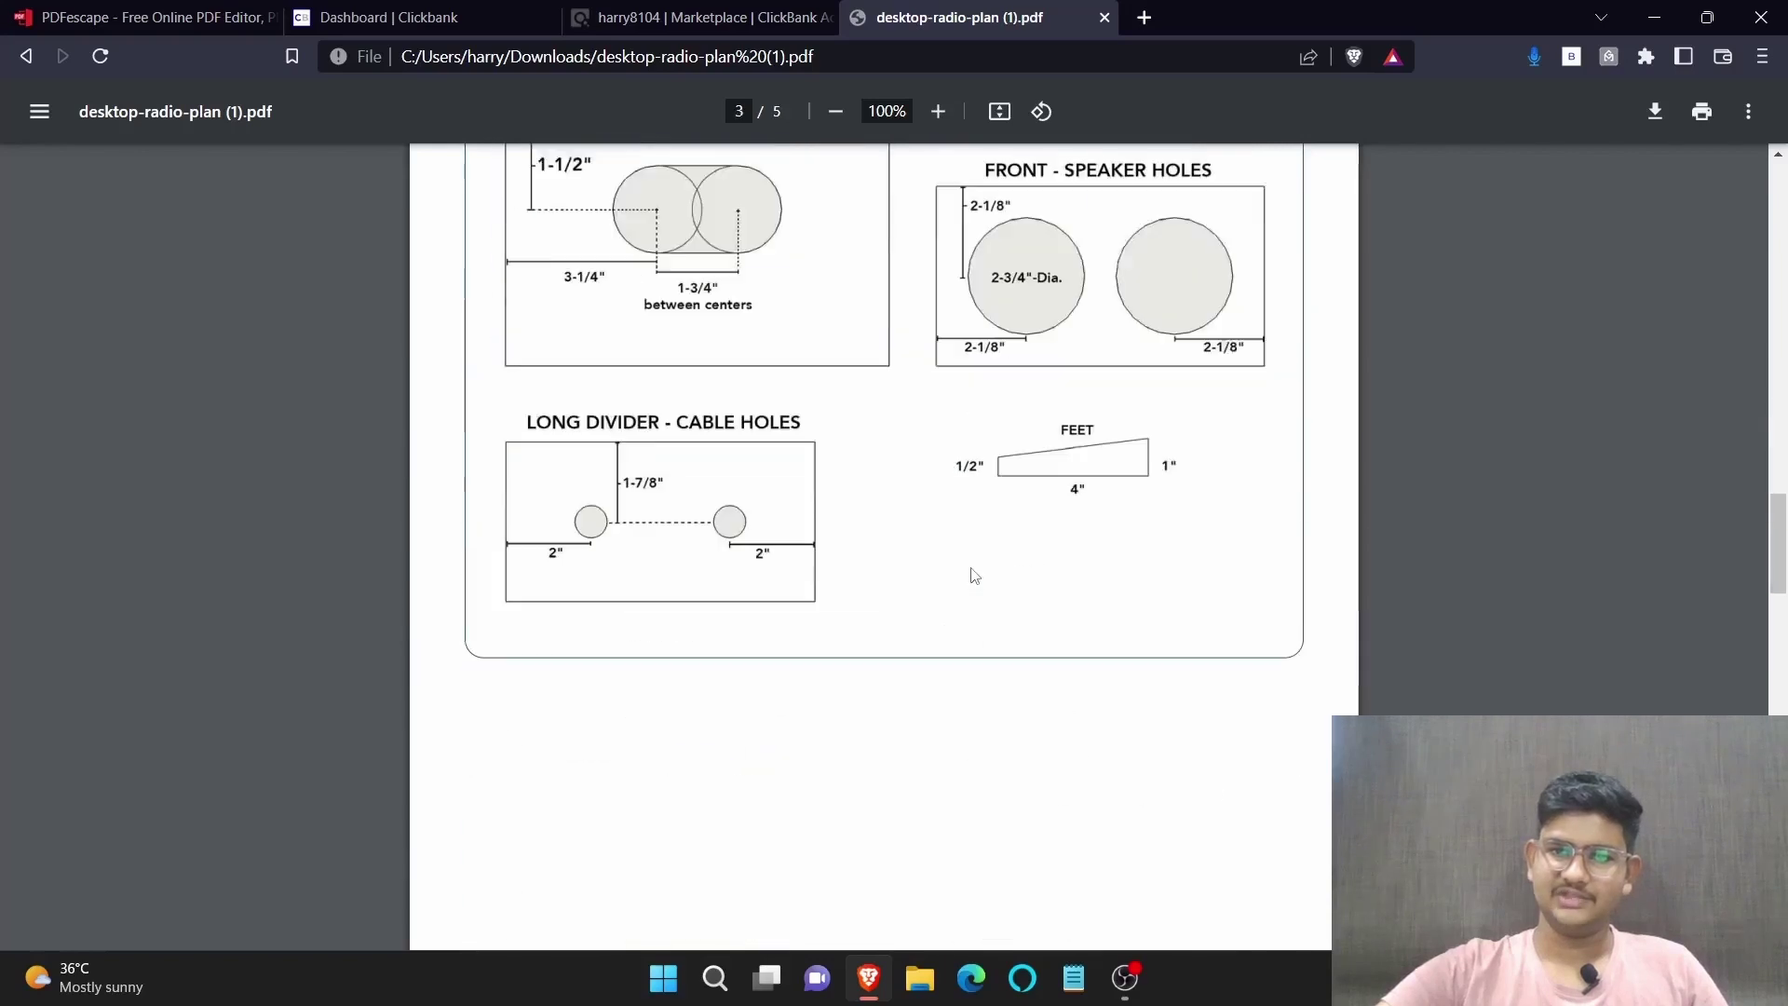
{"action": "scroll", "coordinate": [1186, 499], "scroll_direction": "down", "scroll_amount": 10}
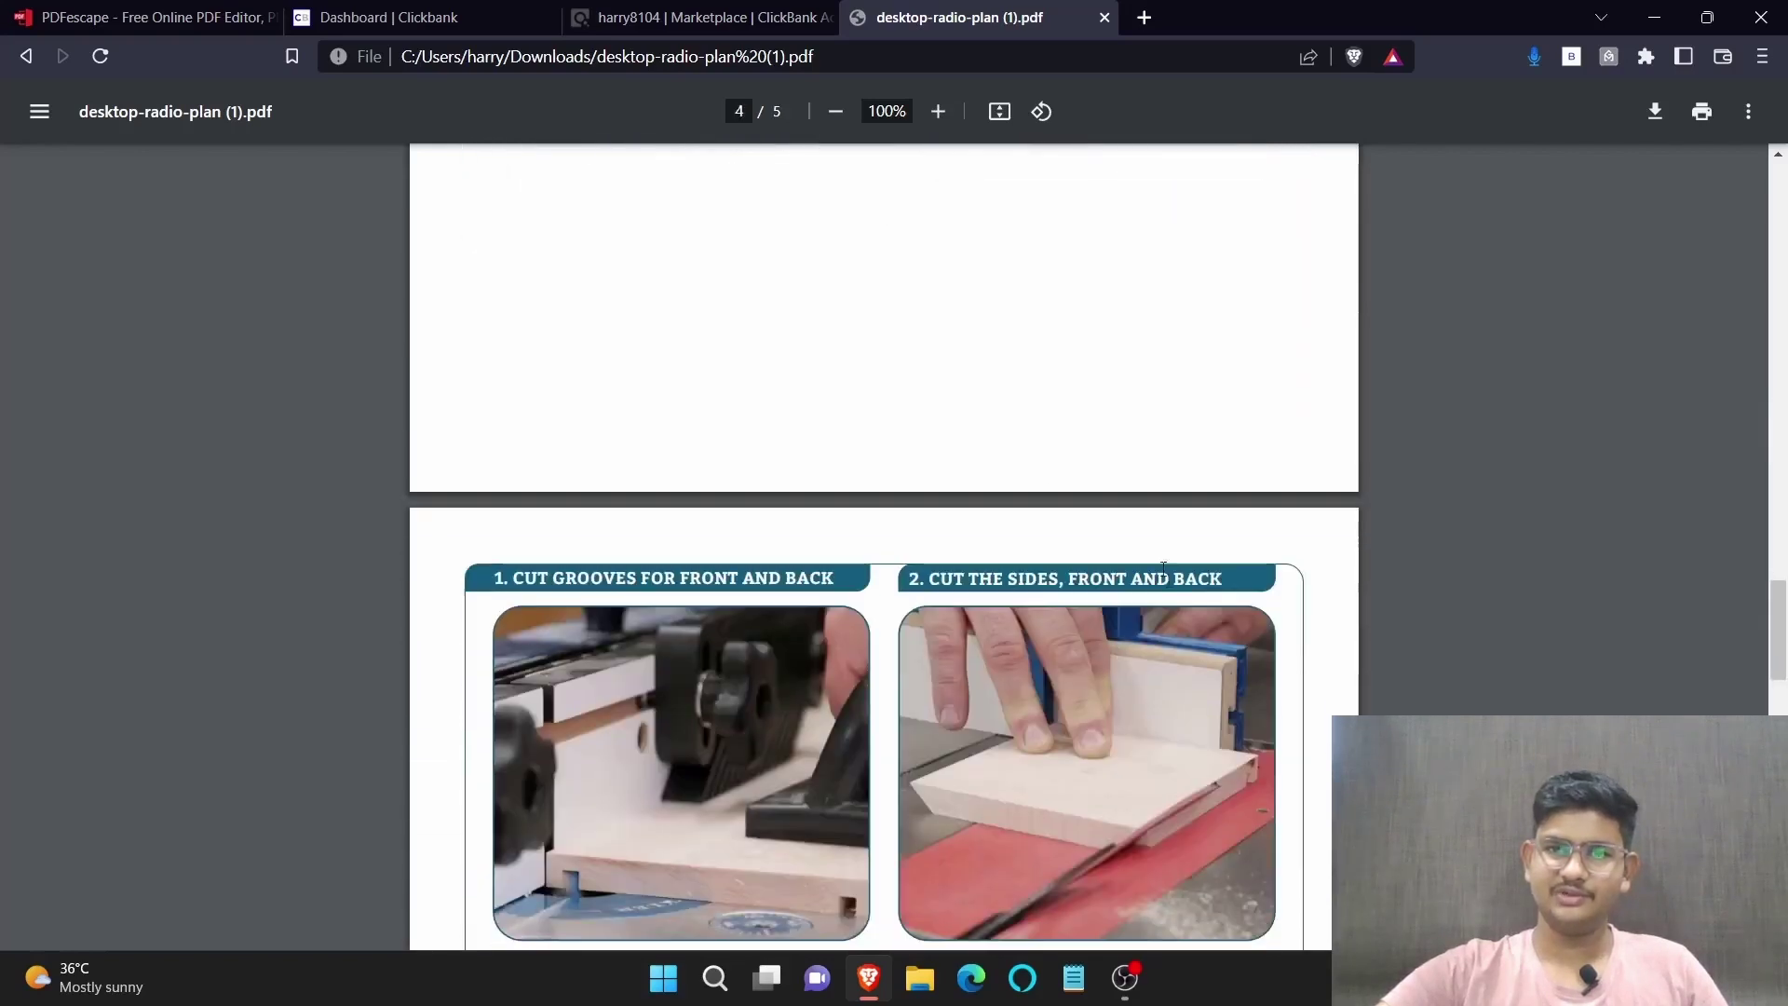
{"action": "scroll", "coordinate": [793, 333], "scroll_direction": "down", "scroll_amount": 6}
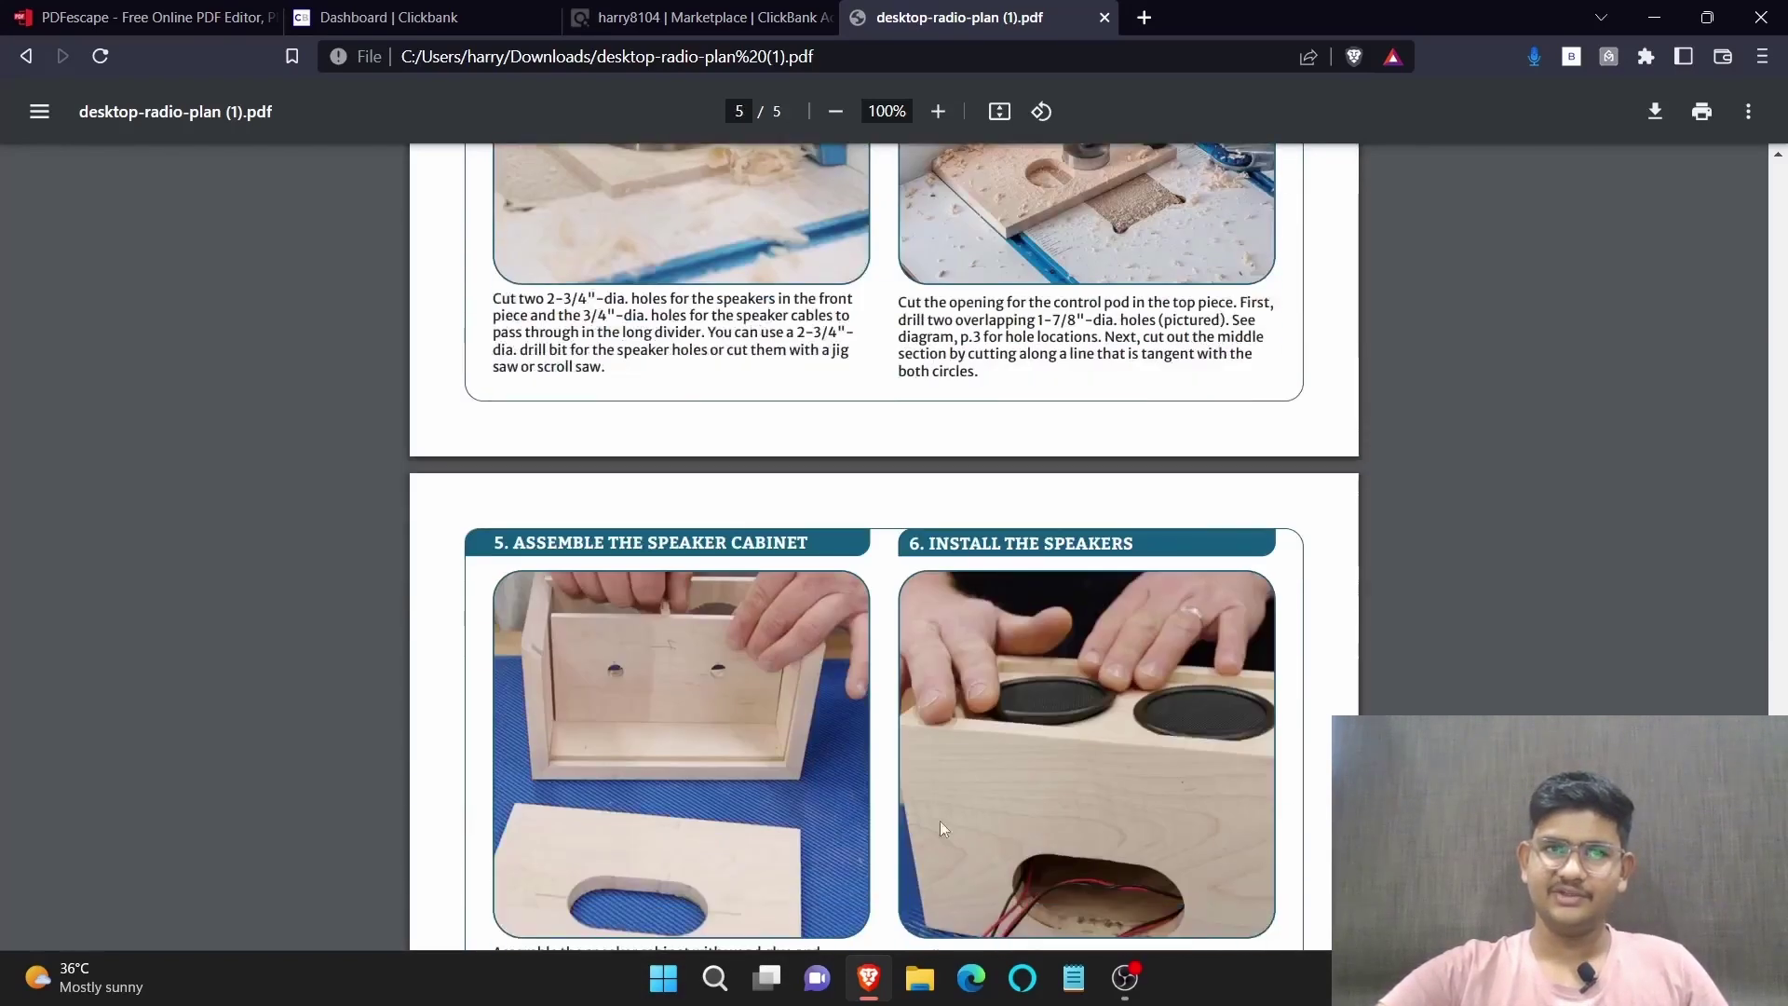
{"action": "scroll", "coordinate": [1401, 587], "scroll_direction": "down", "scroll_amount": 5}
{"action": "scroll", "coordinate": [1376, 590], "scroll_direction": "up", "scroll_amount": 20}
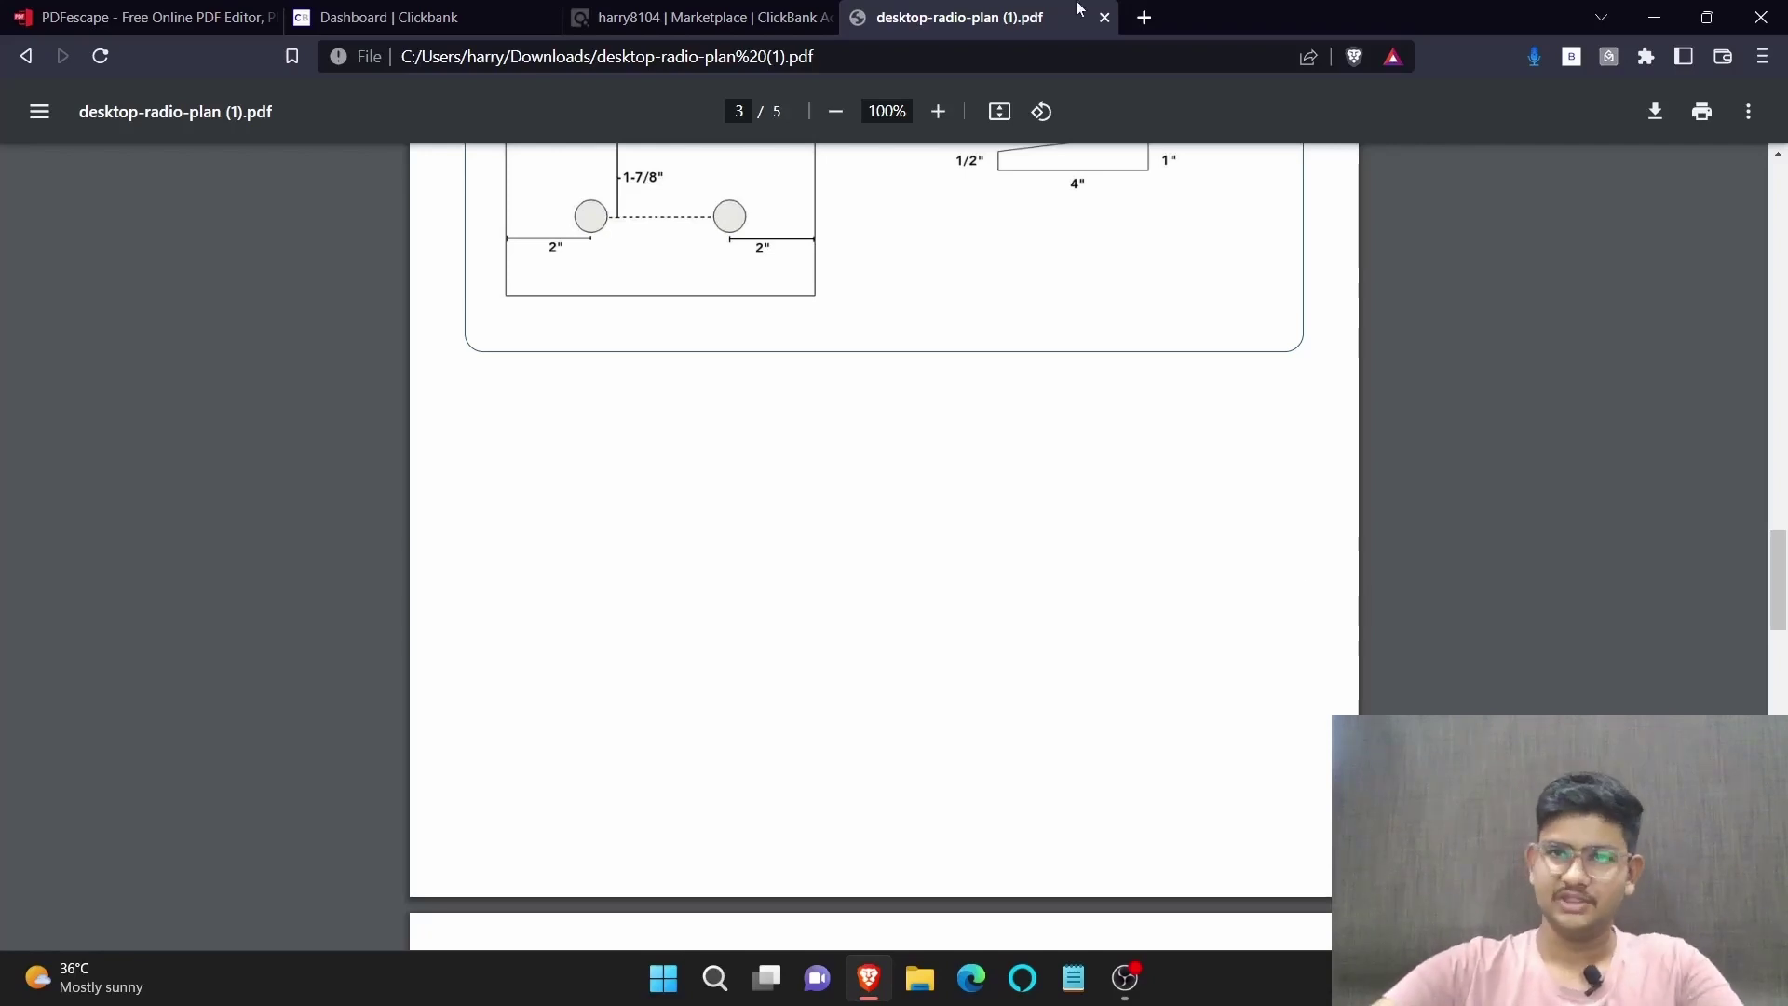
Go to pdfescape.com in a new tab and load the desktop radio plan in its Free Online editor
{"action": "left_click", "coordinate": [1155, 17]}
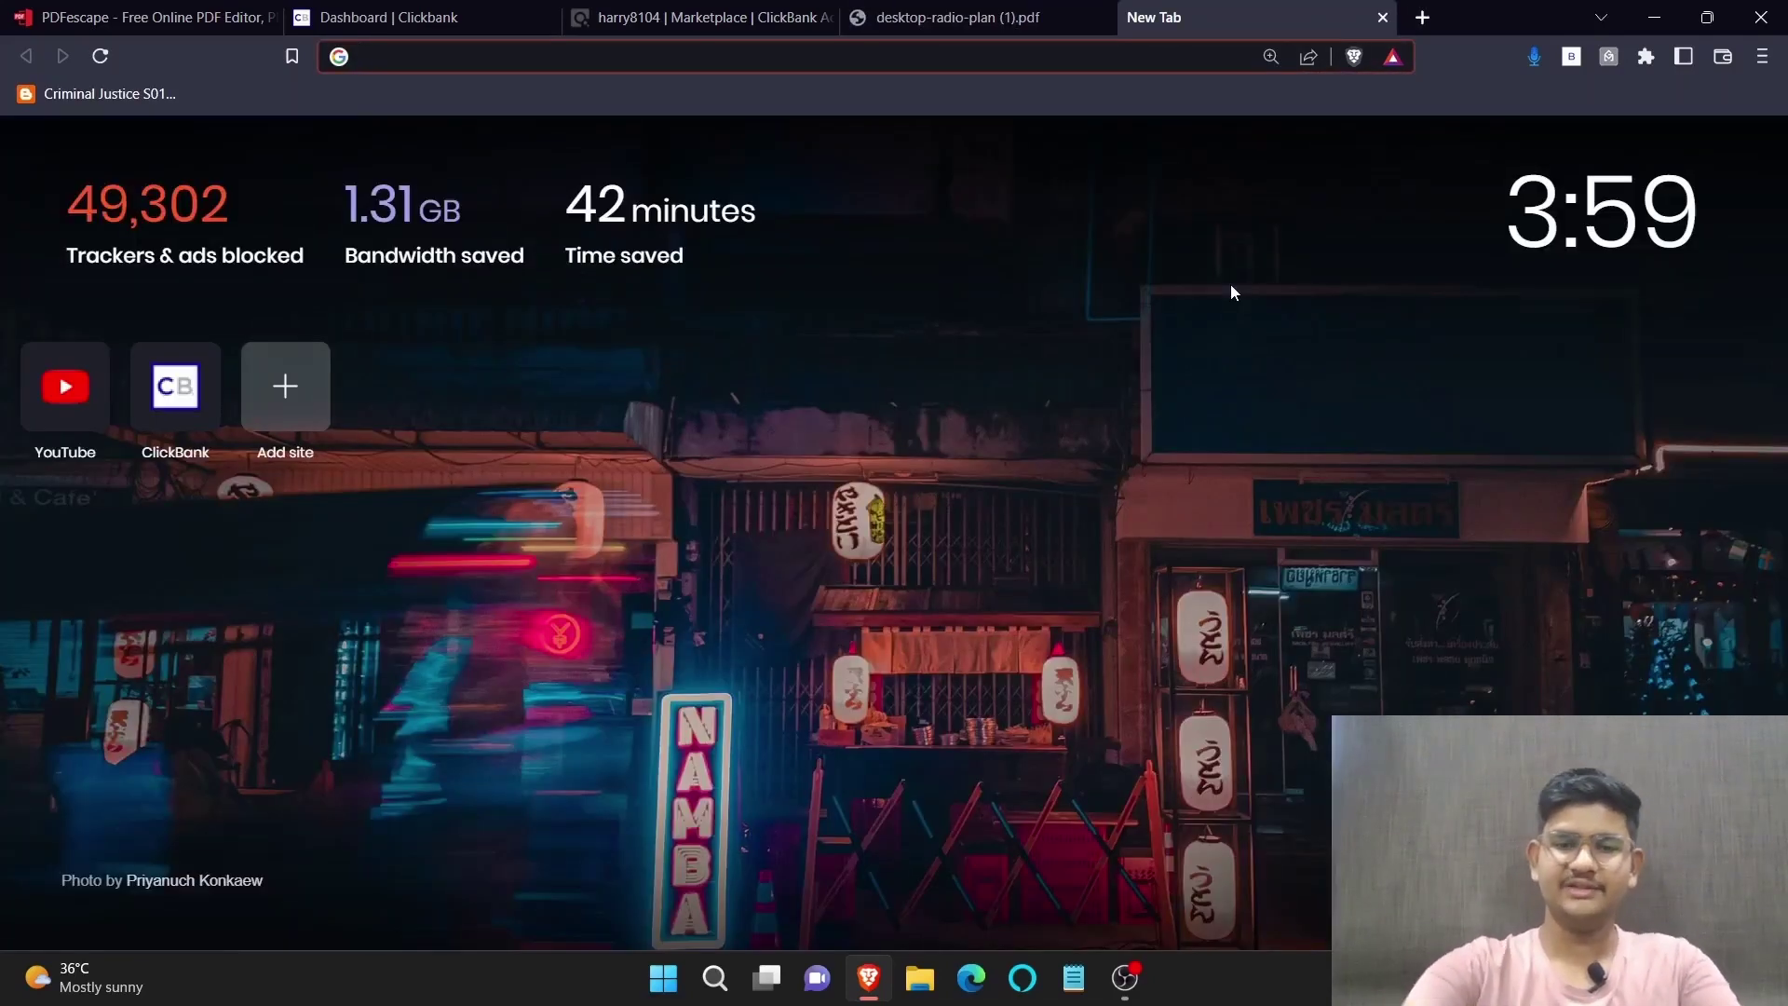
{"action": "type", "text": "pdf"}
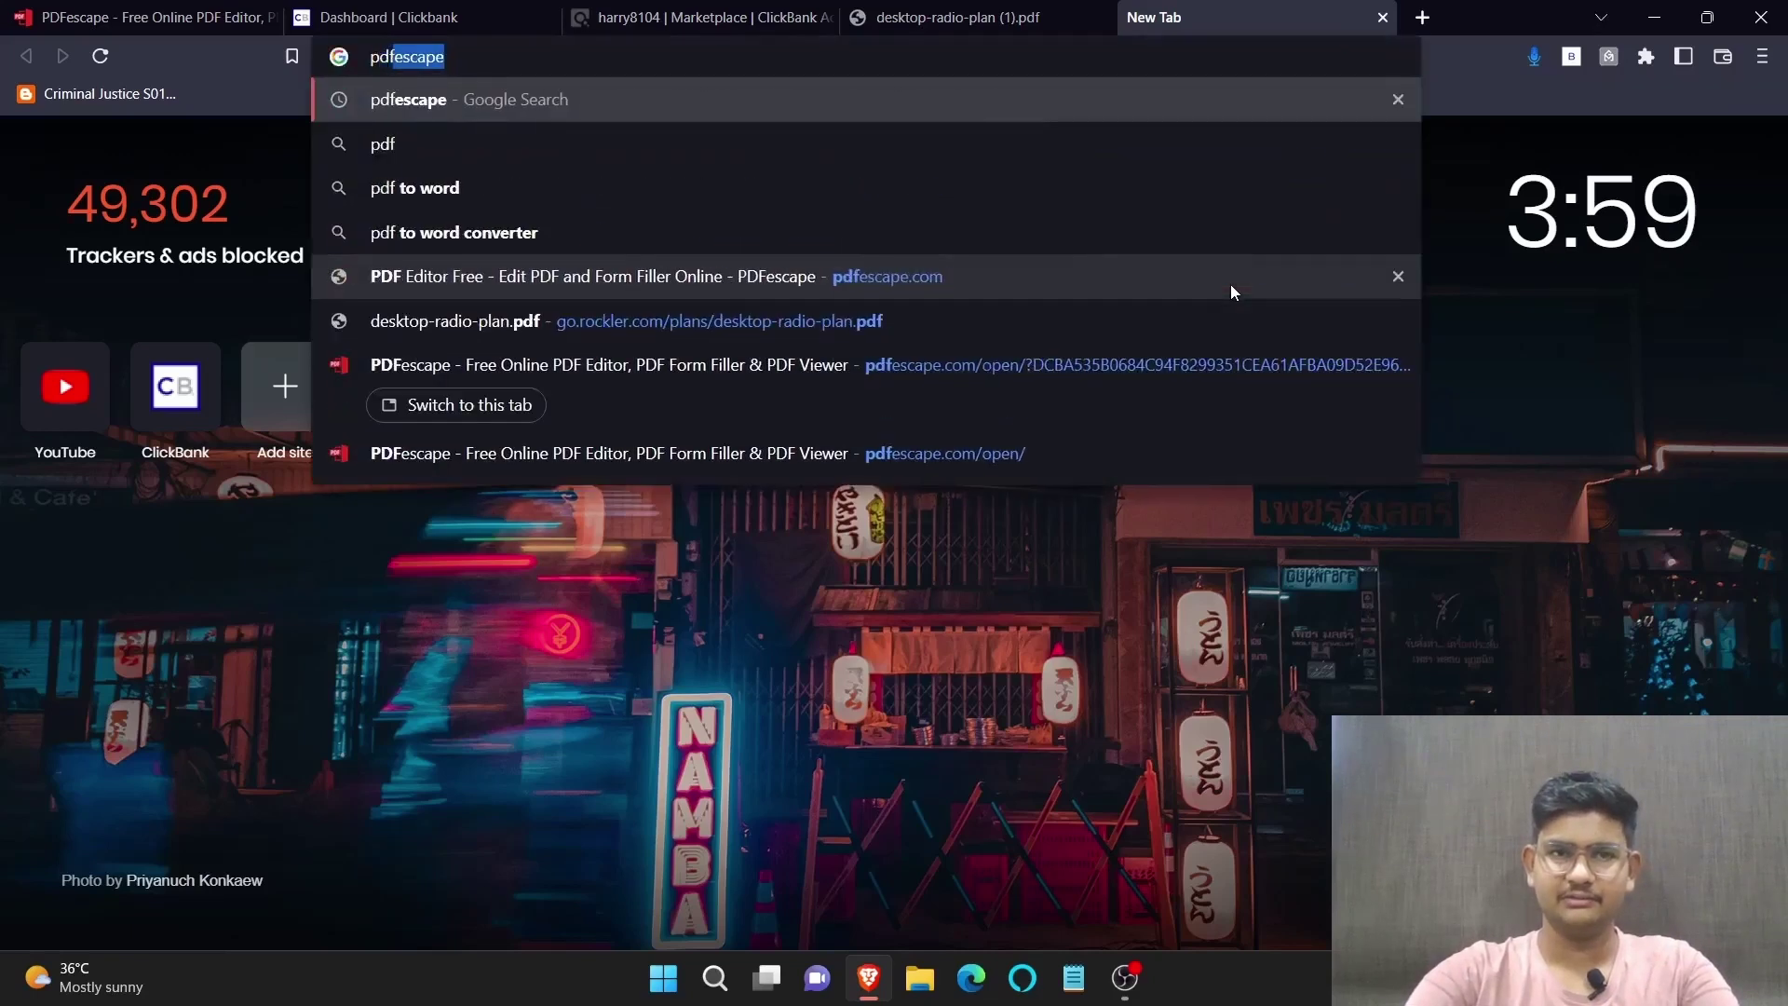
{"action": "type", "text": "escape.co"}
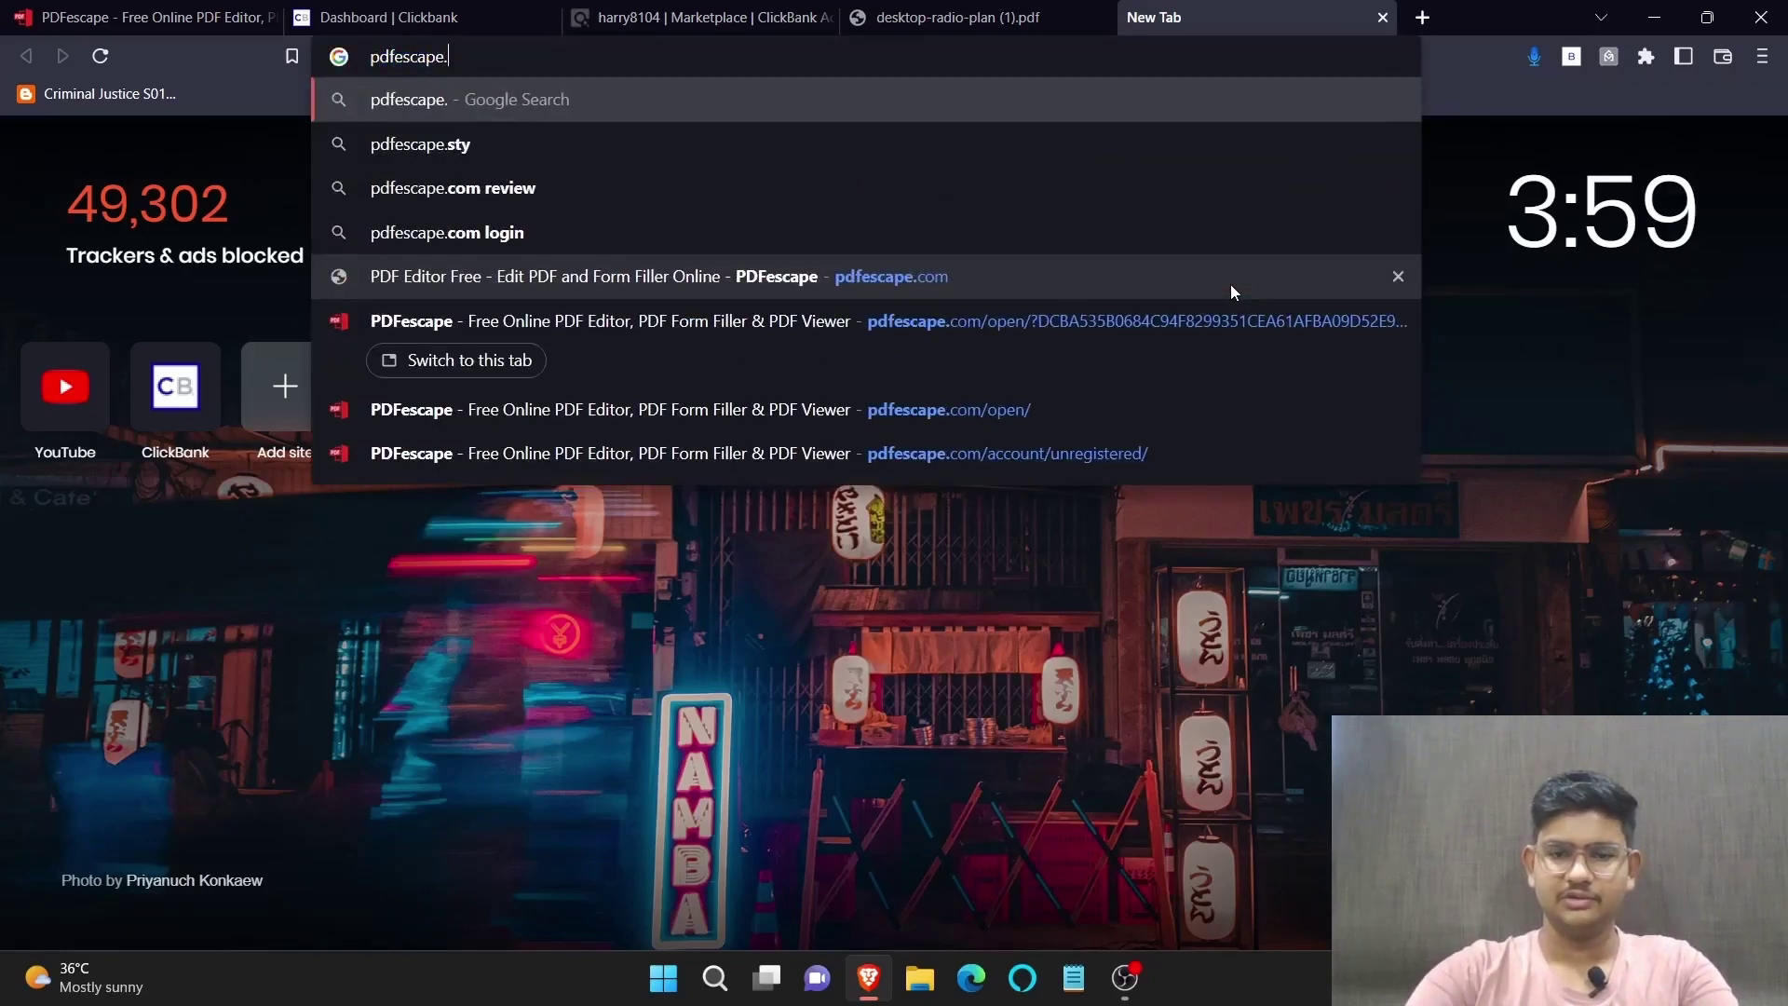
{"action": "type", "text": "m"}
{"action": "key", "text": "Return"}
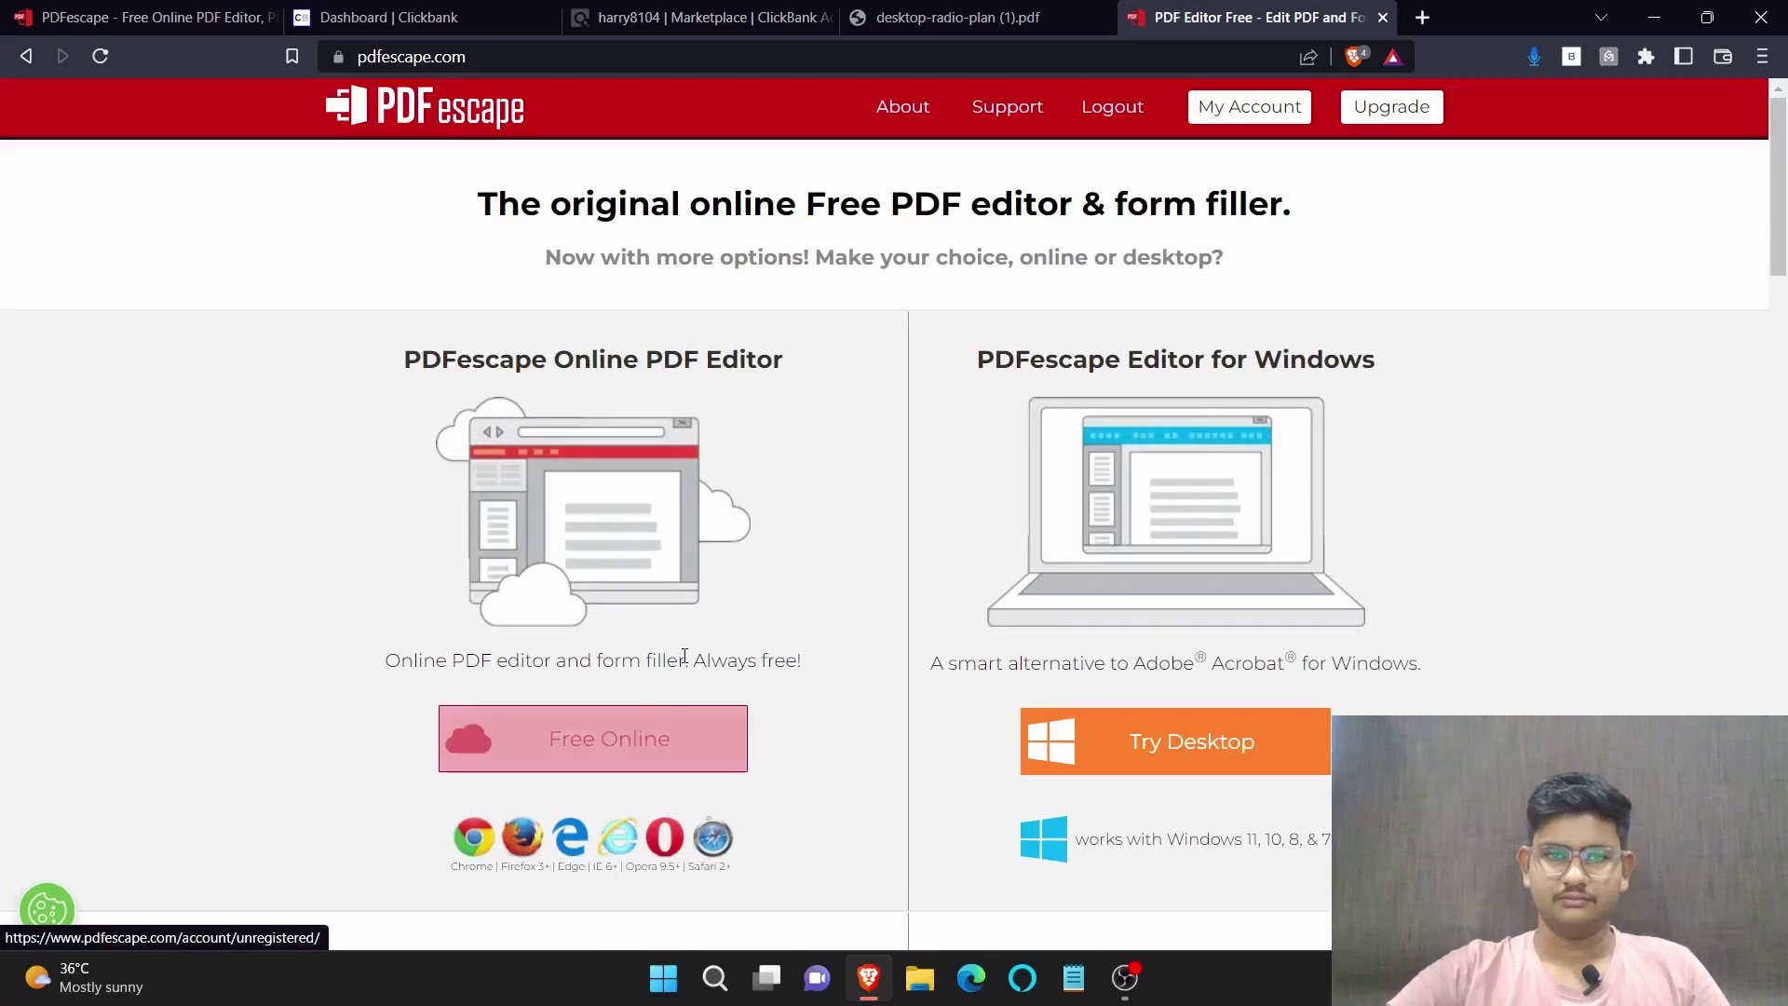
{"action": "left_click", "coordinate": [615, 748]}
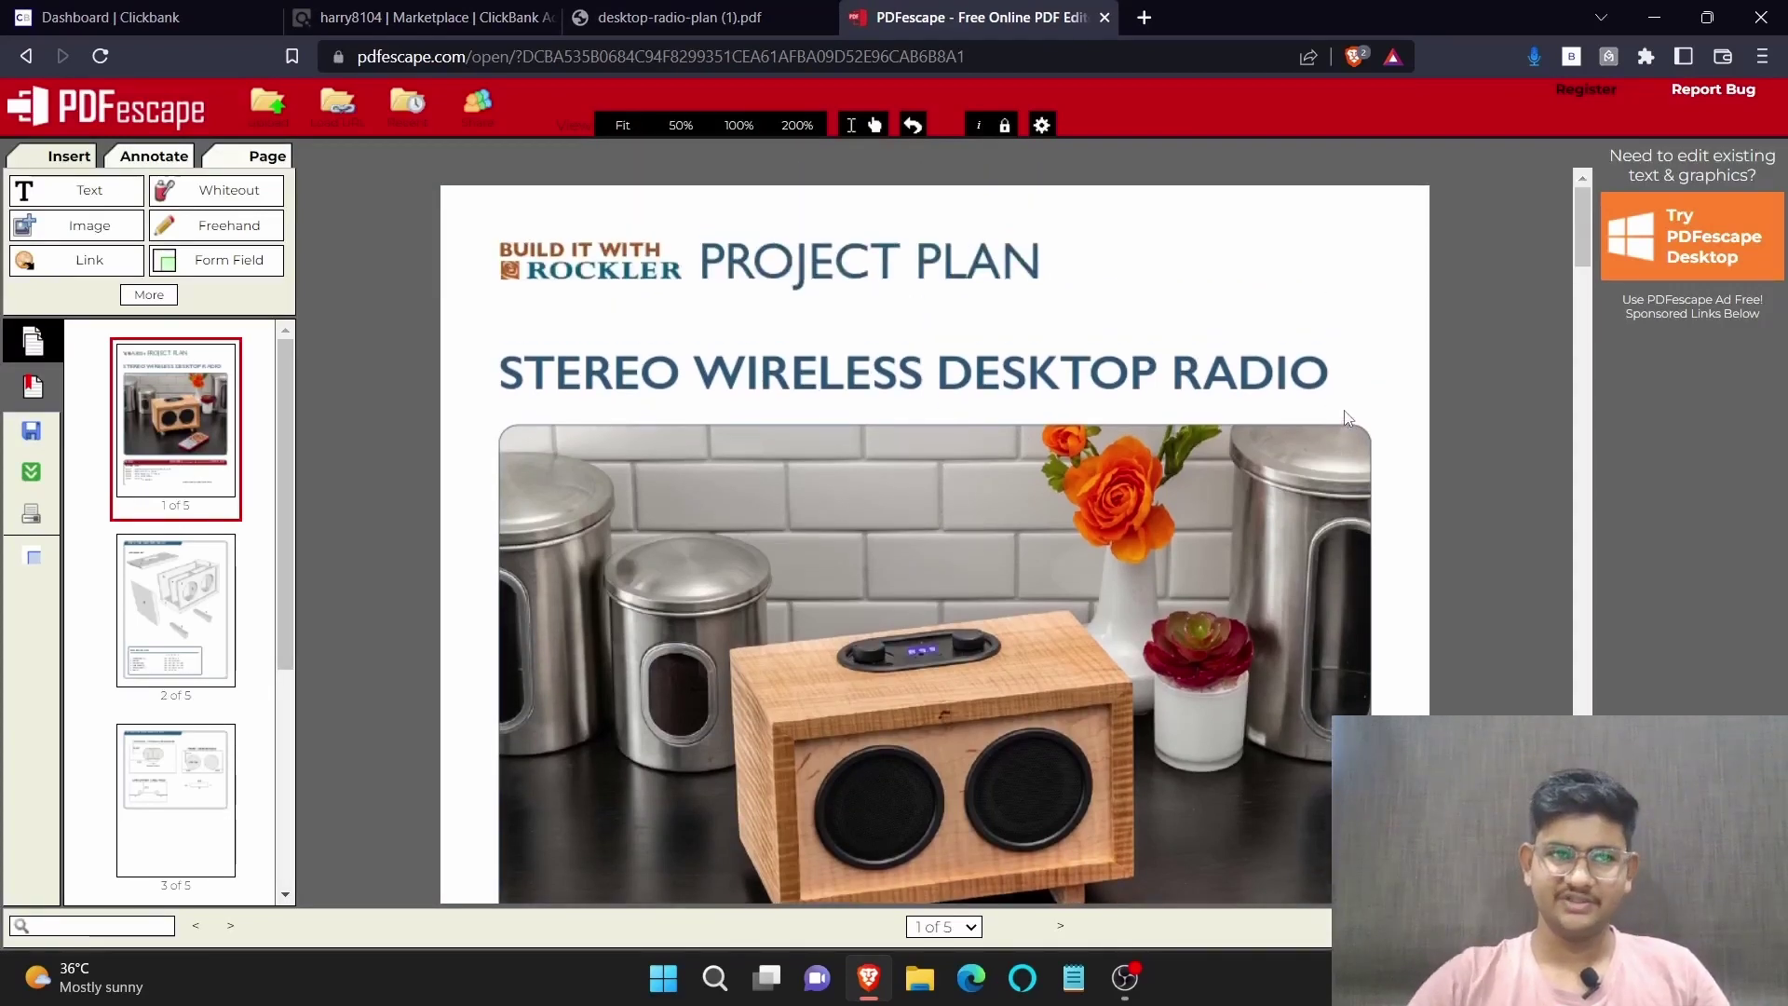
Paste 'CLICK HERE TO GET ACCESS TO MORE WOODWORKING PLANS LIKE THIS' below page 3's diagram
{"action": "scroll", "coordinate": [1263, 471], "scroll_direction": "down", "scroll_amount": 15}
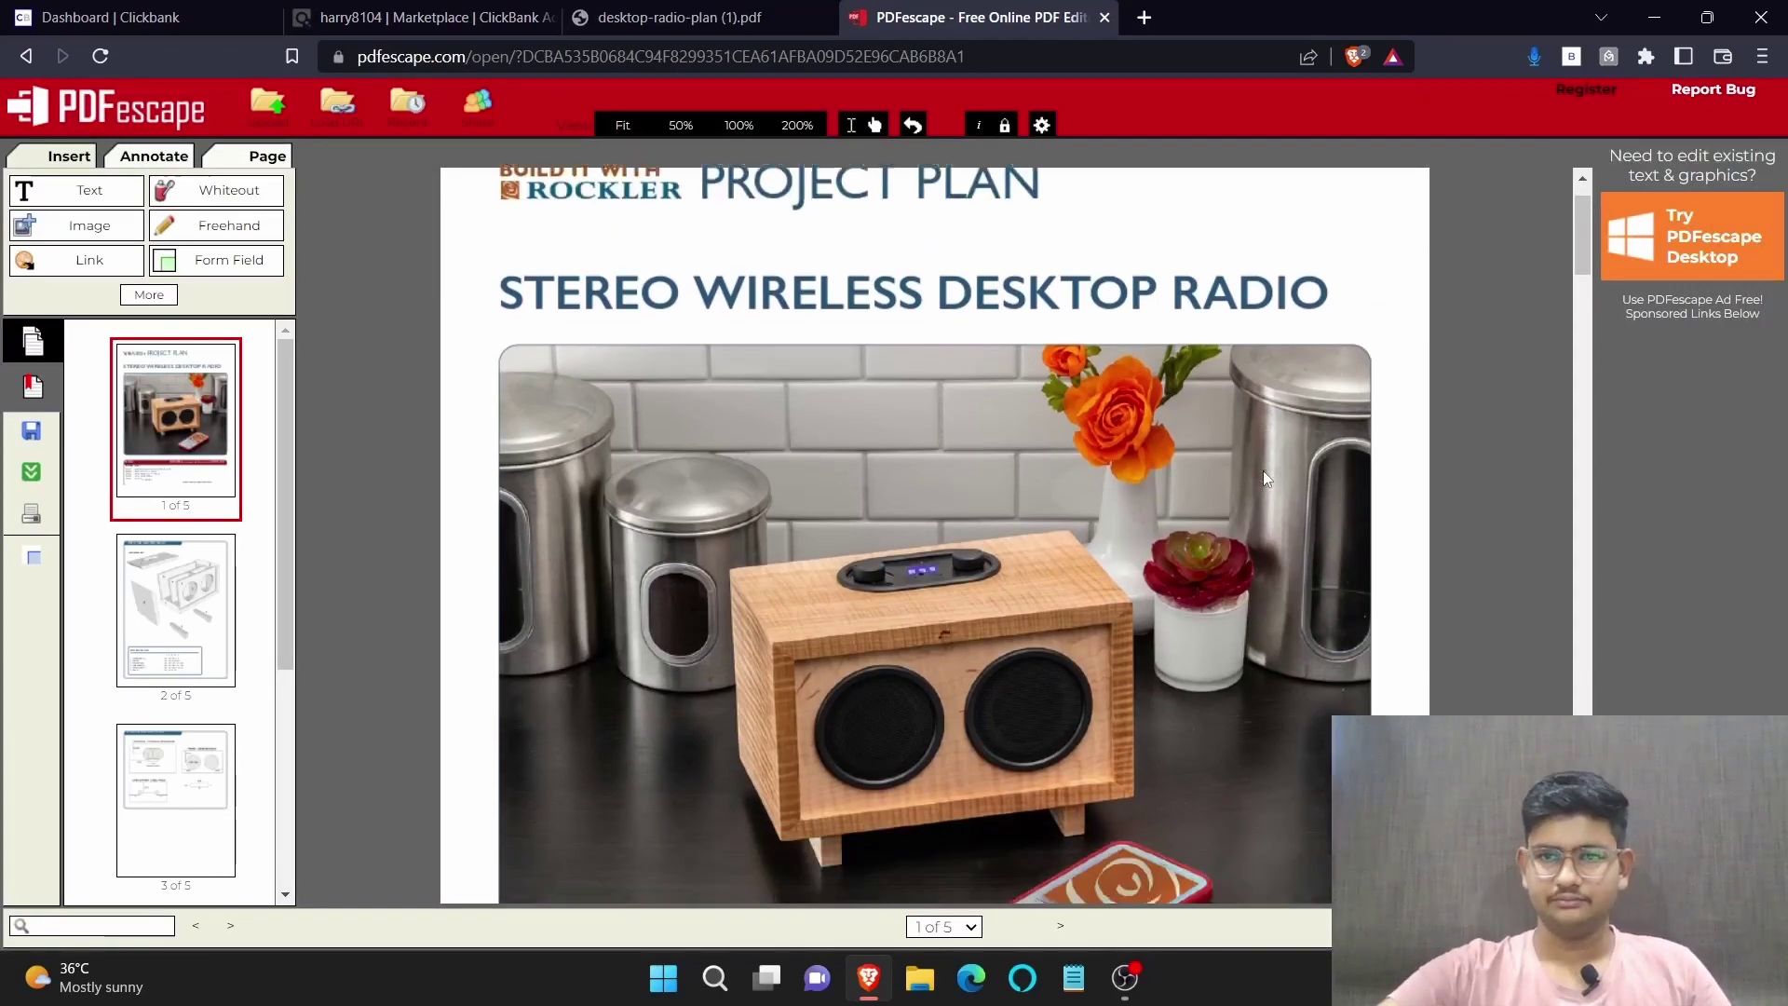
{"action": "scroll", "coordinate": [1270, 491], "scroll_direction": "down", "scroll_amount": 10}
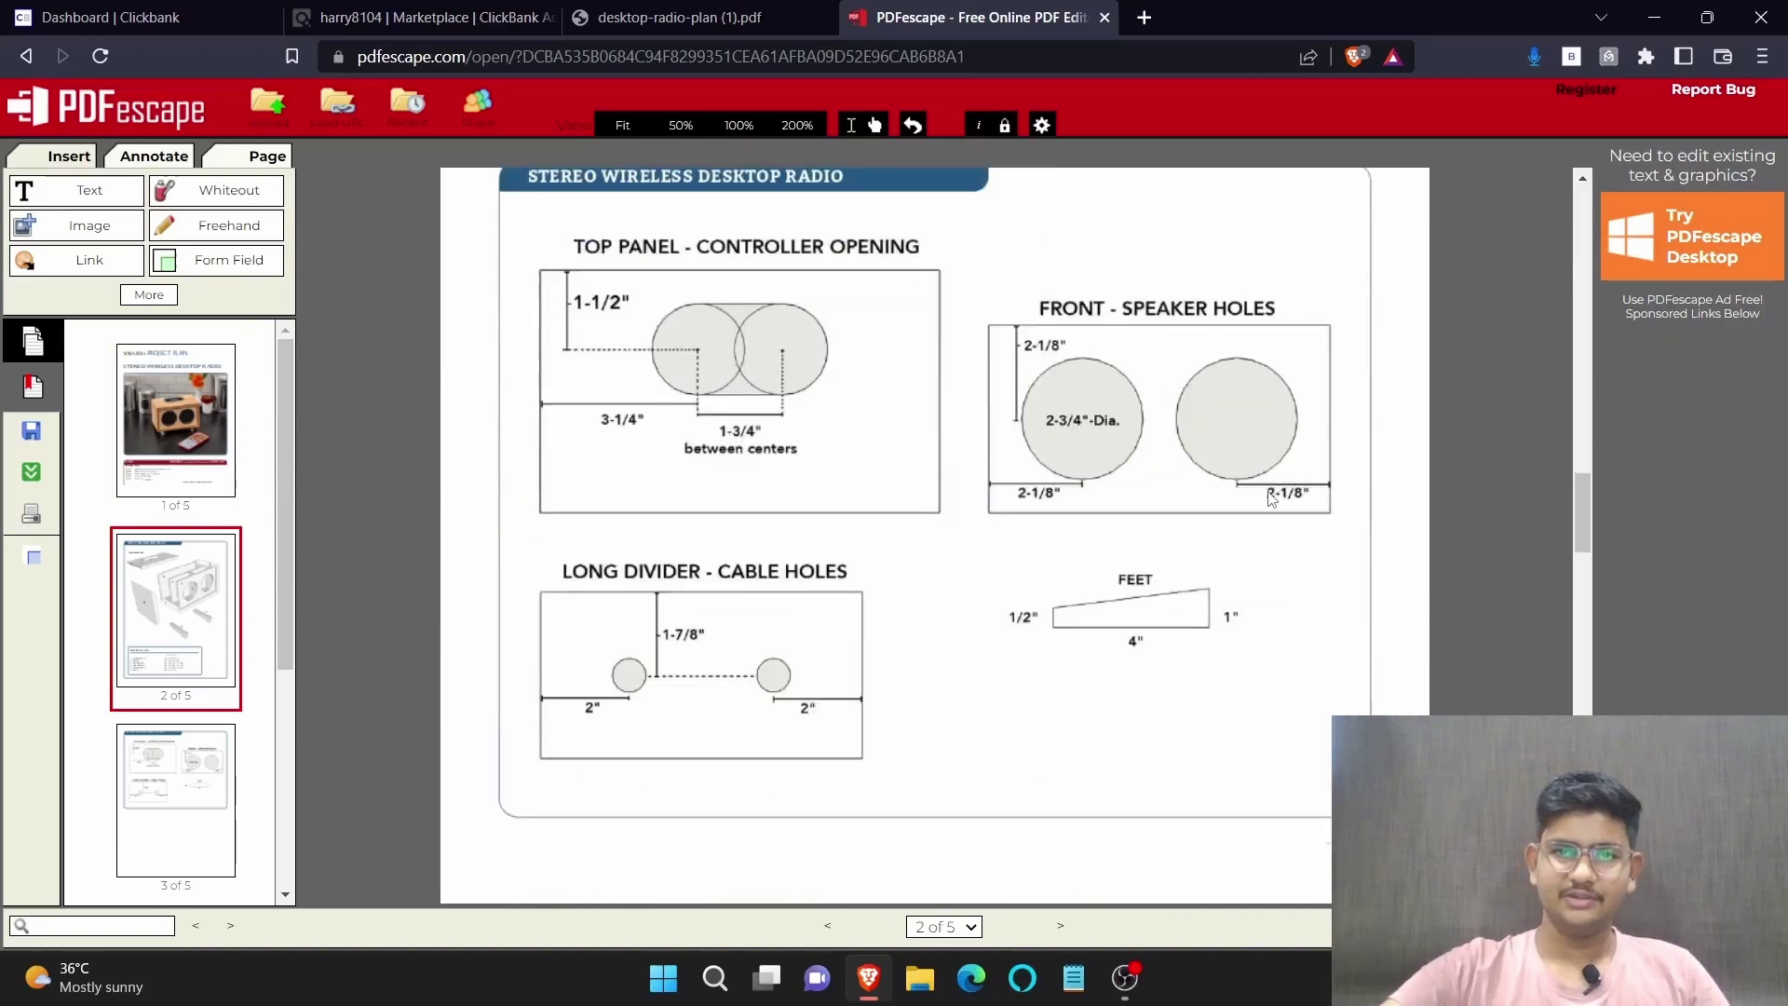
{"action": "left_click", "coordinate": [40, 195]}
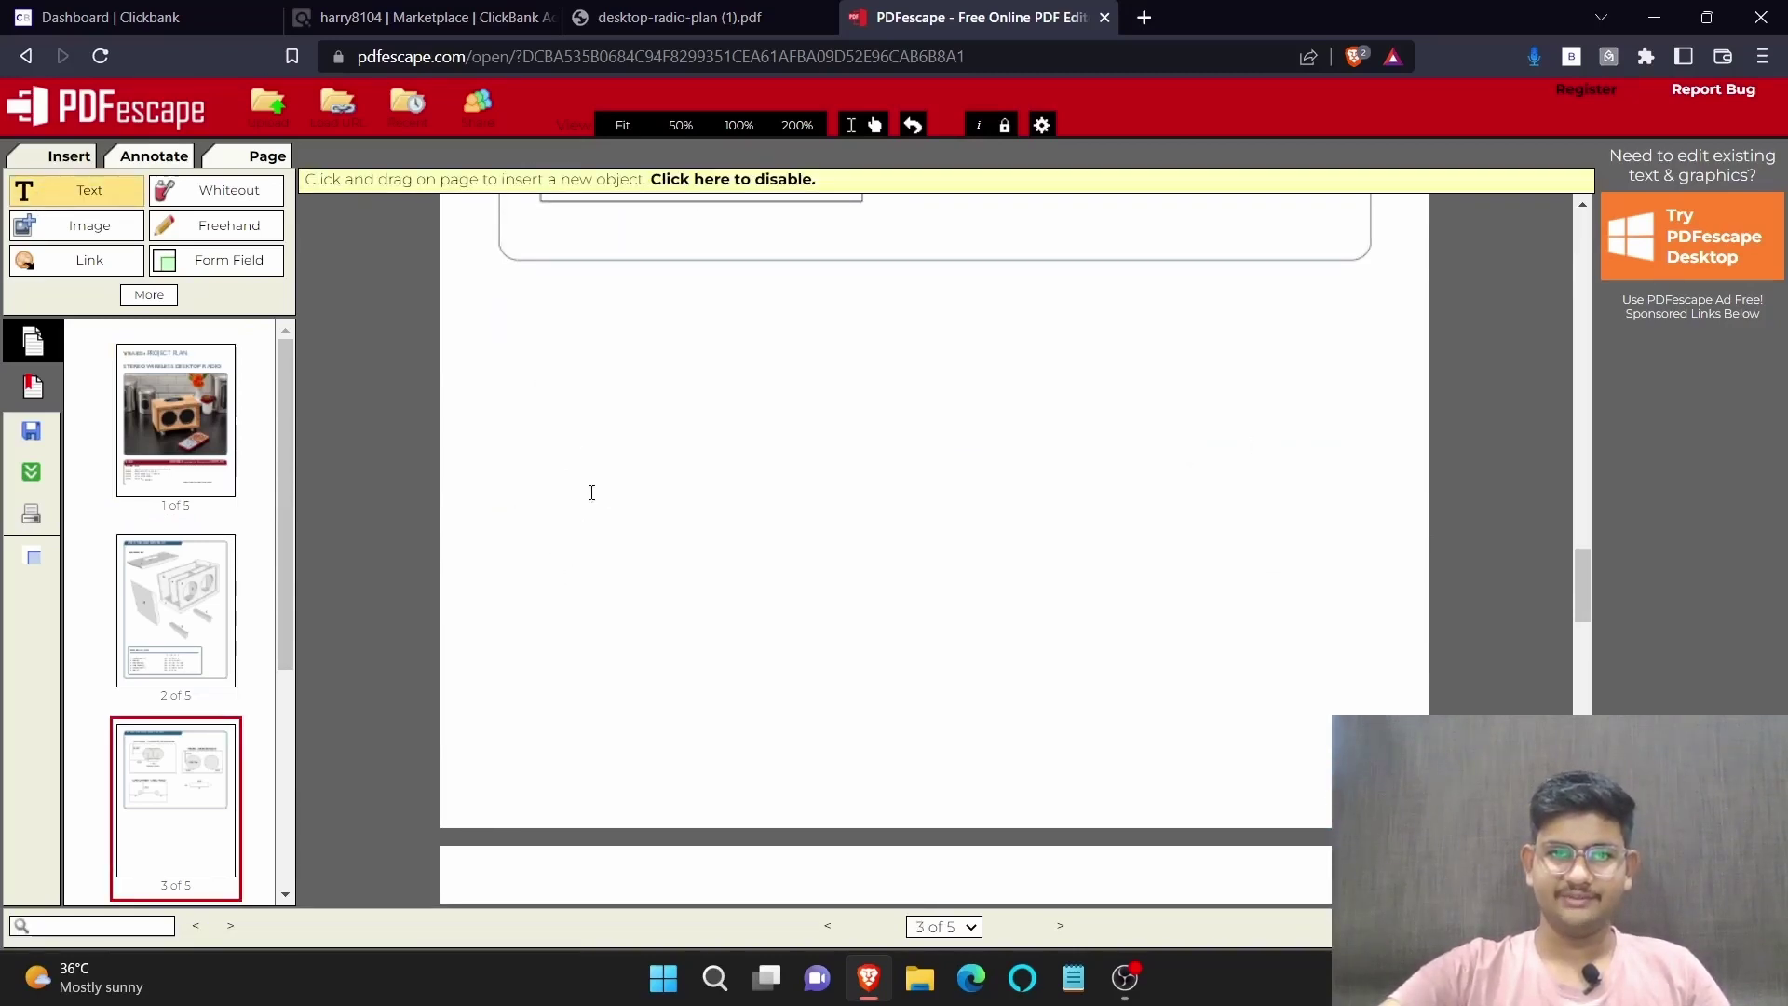
{"action": "left_click", "coordinate": [550, 489]}
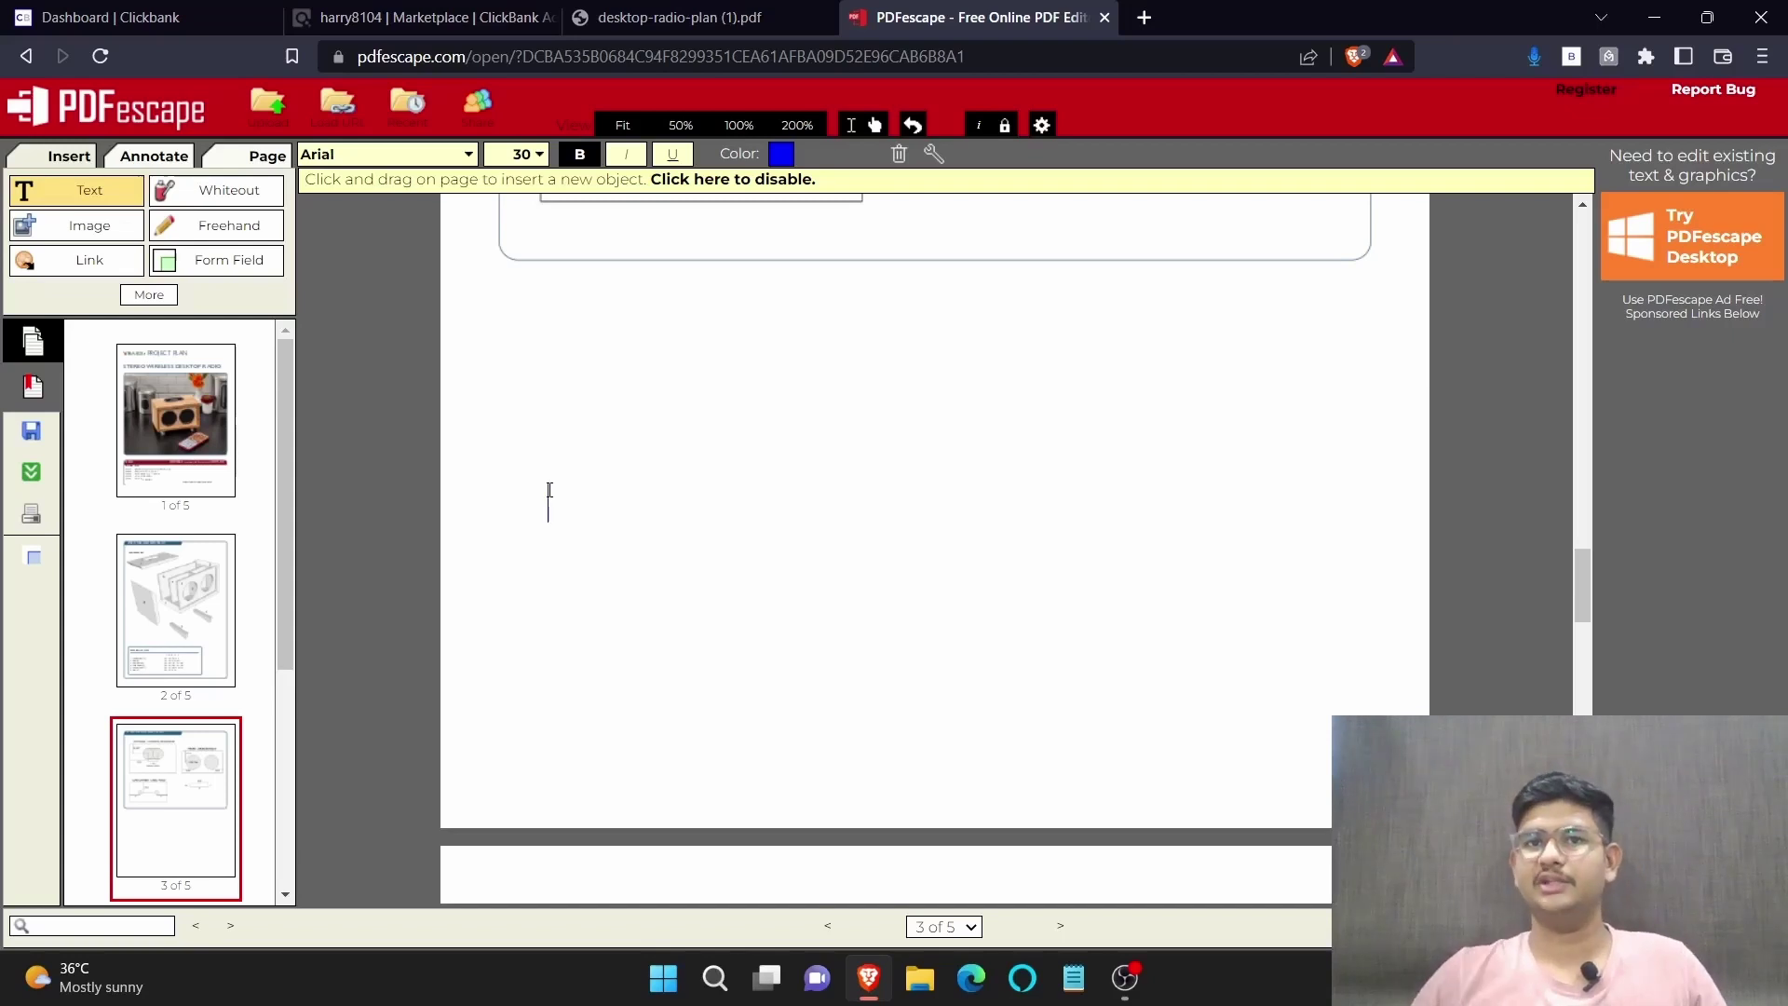
{"action": "type", "text": "CLICK HERE TO GET ACCESS TO MORE WOODWORKING PLANS LIKE THIS"}
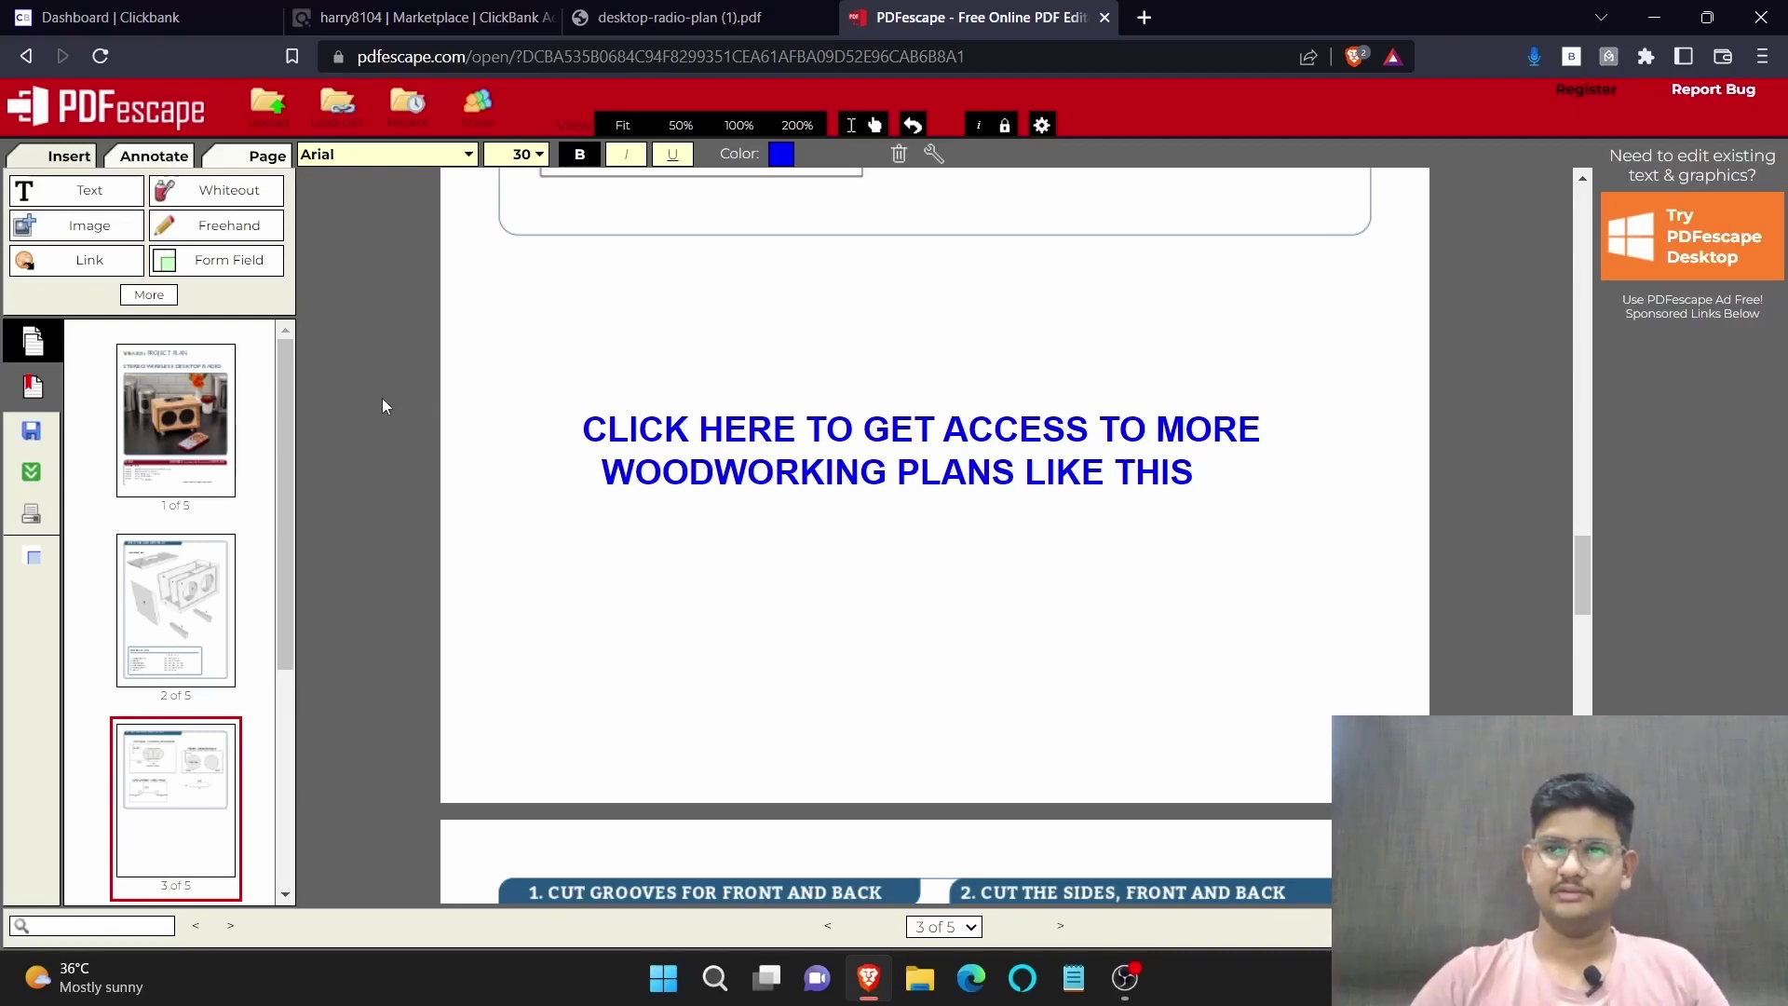
{"action": "left_click", "coordinate": [558, 519]}
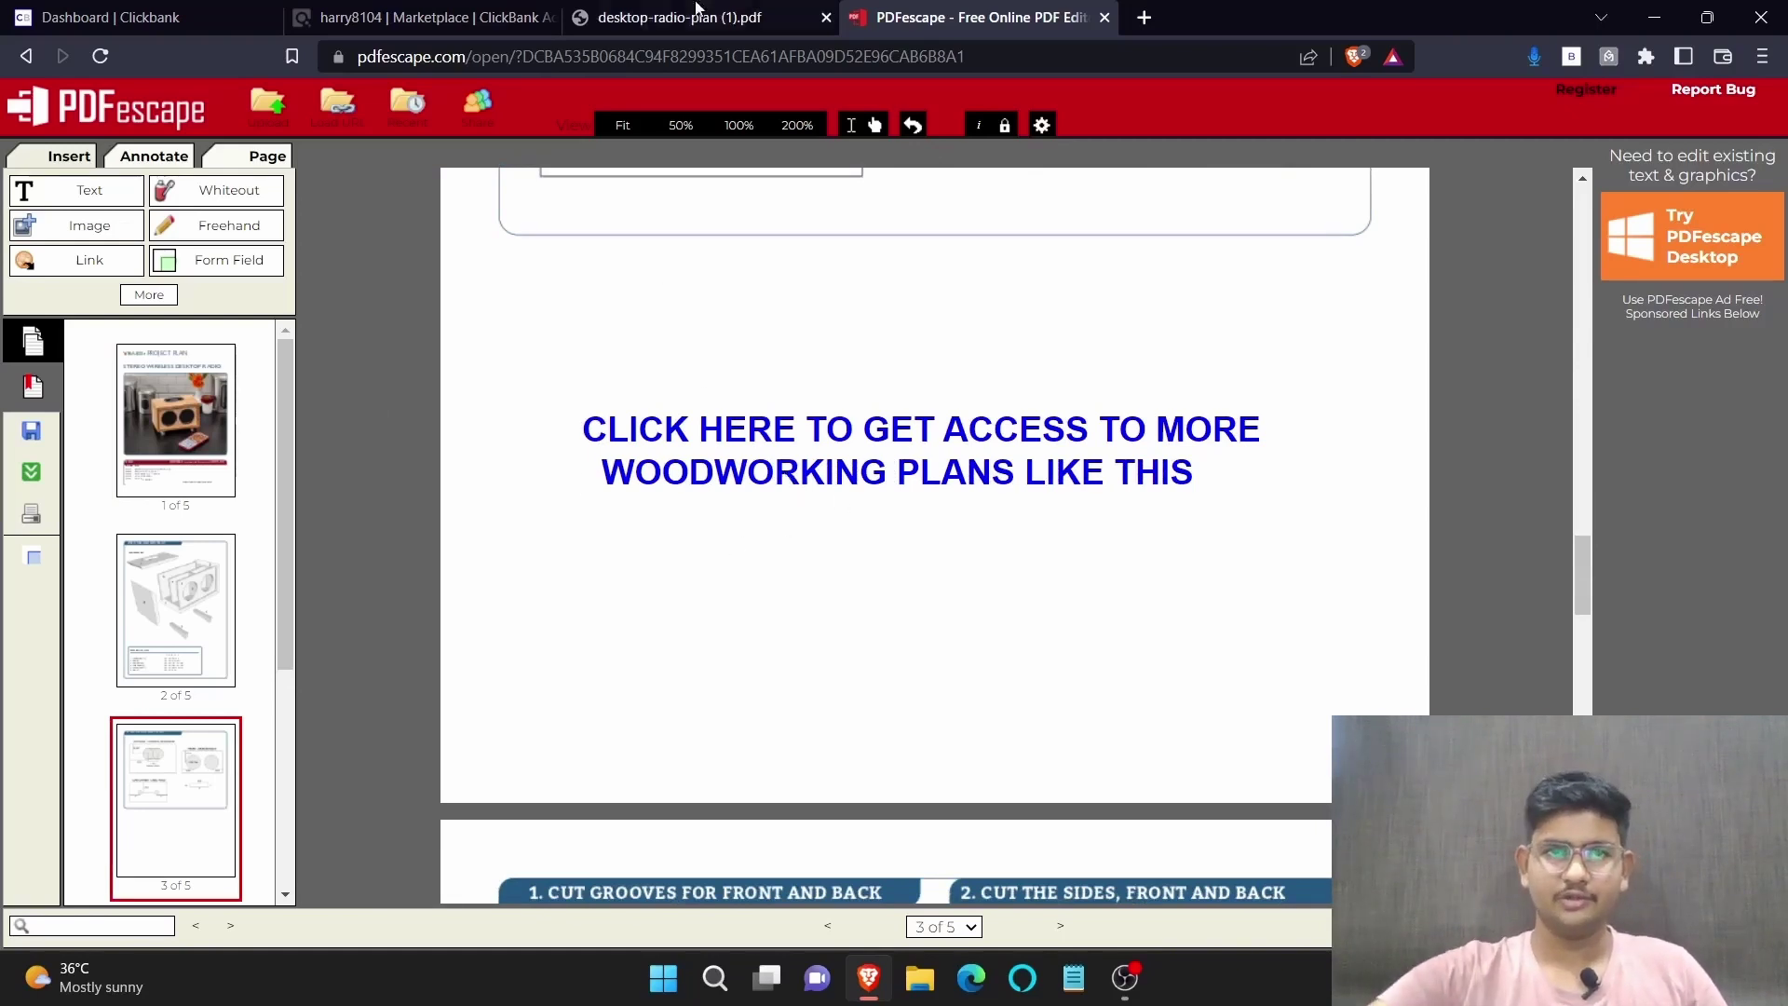
Generate a ClickBank HopLink for the TedsWoodworking offer and copy its URL
{"action": "left_click", "coordinate": [428, 16]}
{"action": "scroll", "coordinate": [1429, 493], "scroll_direction": "down", "scroll_amount": 1}
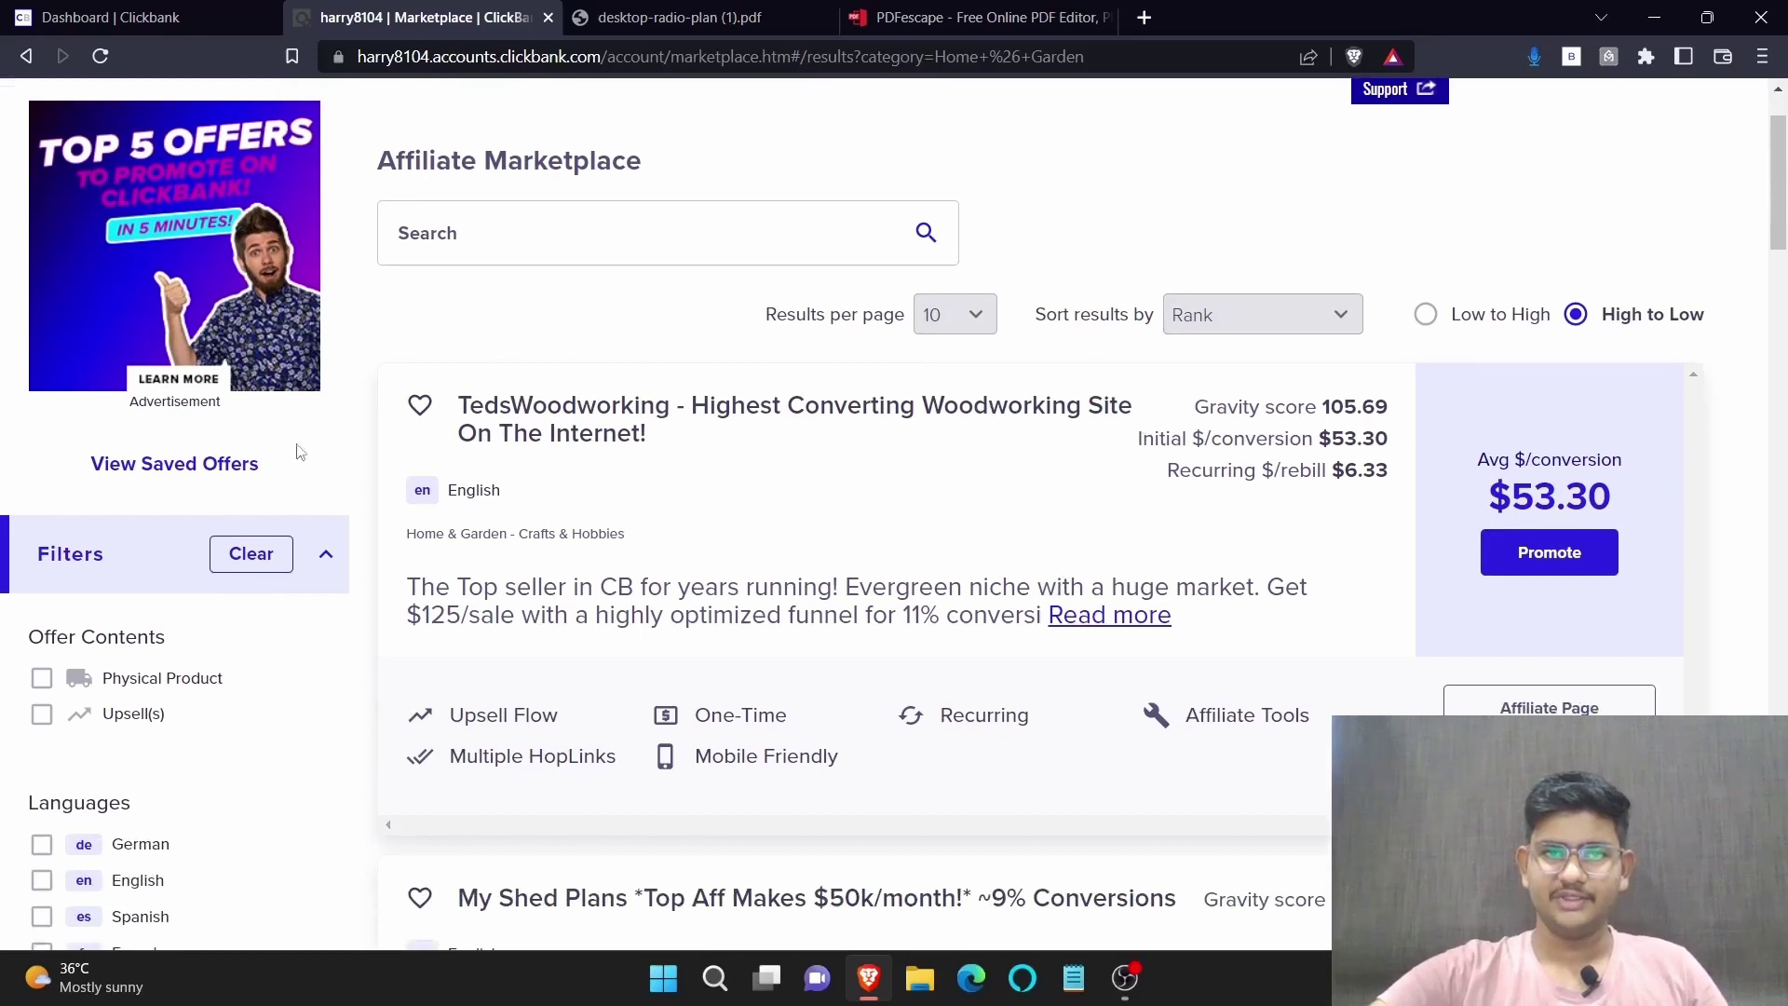
{"action": "left_click", "coordinate": [1590, 555]}
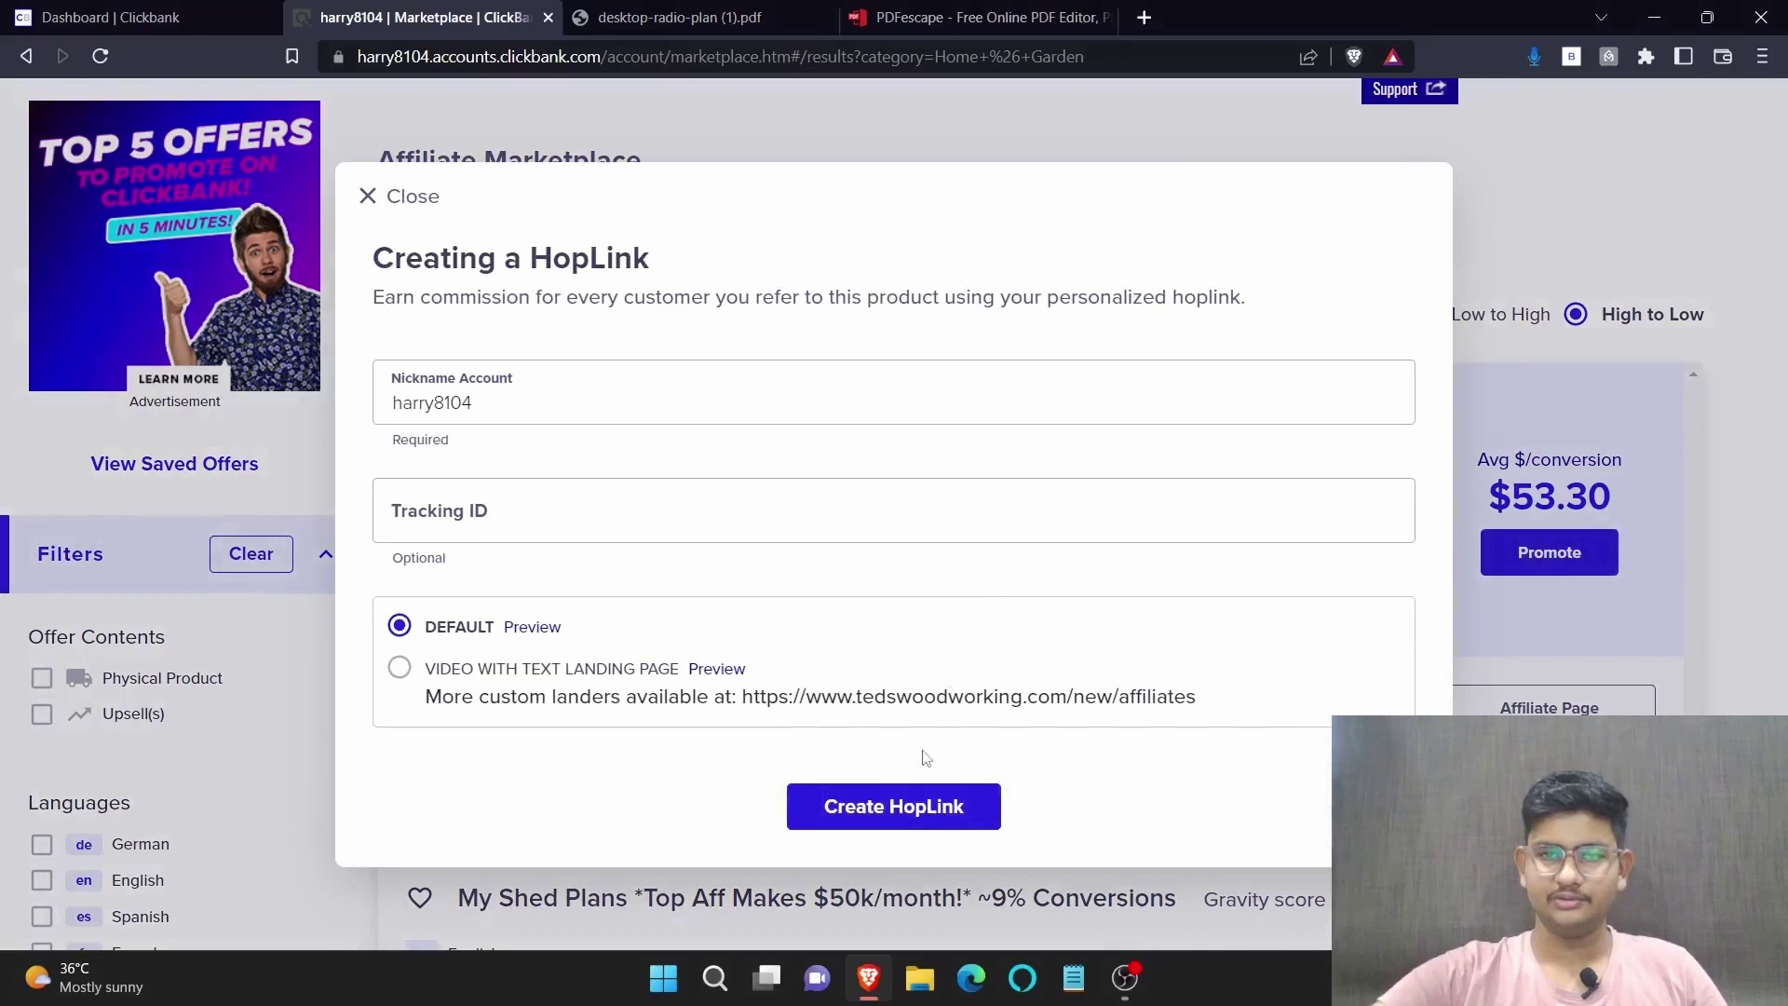
{"action": "left_click", "coordinate": [918, 802]}
{"action": "left_click_drag", "start_coordinate": [844, 754], "coordinate": [377, 754]}
{"action": "right_click", "coordinate": [488, 762]}
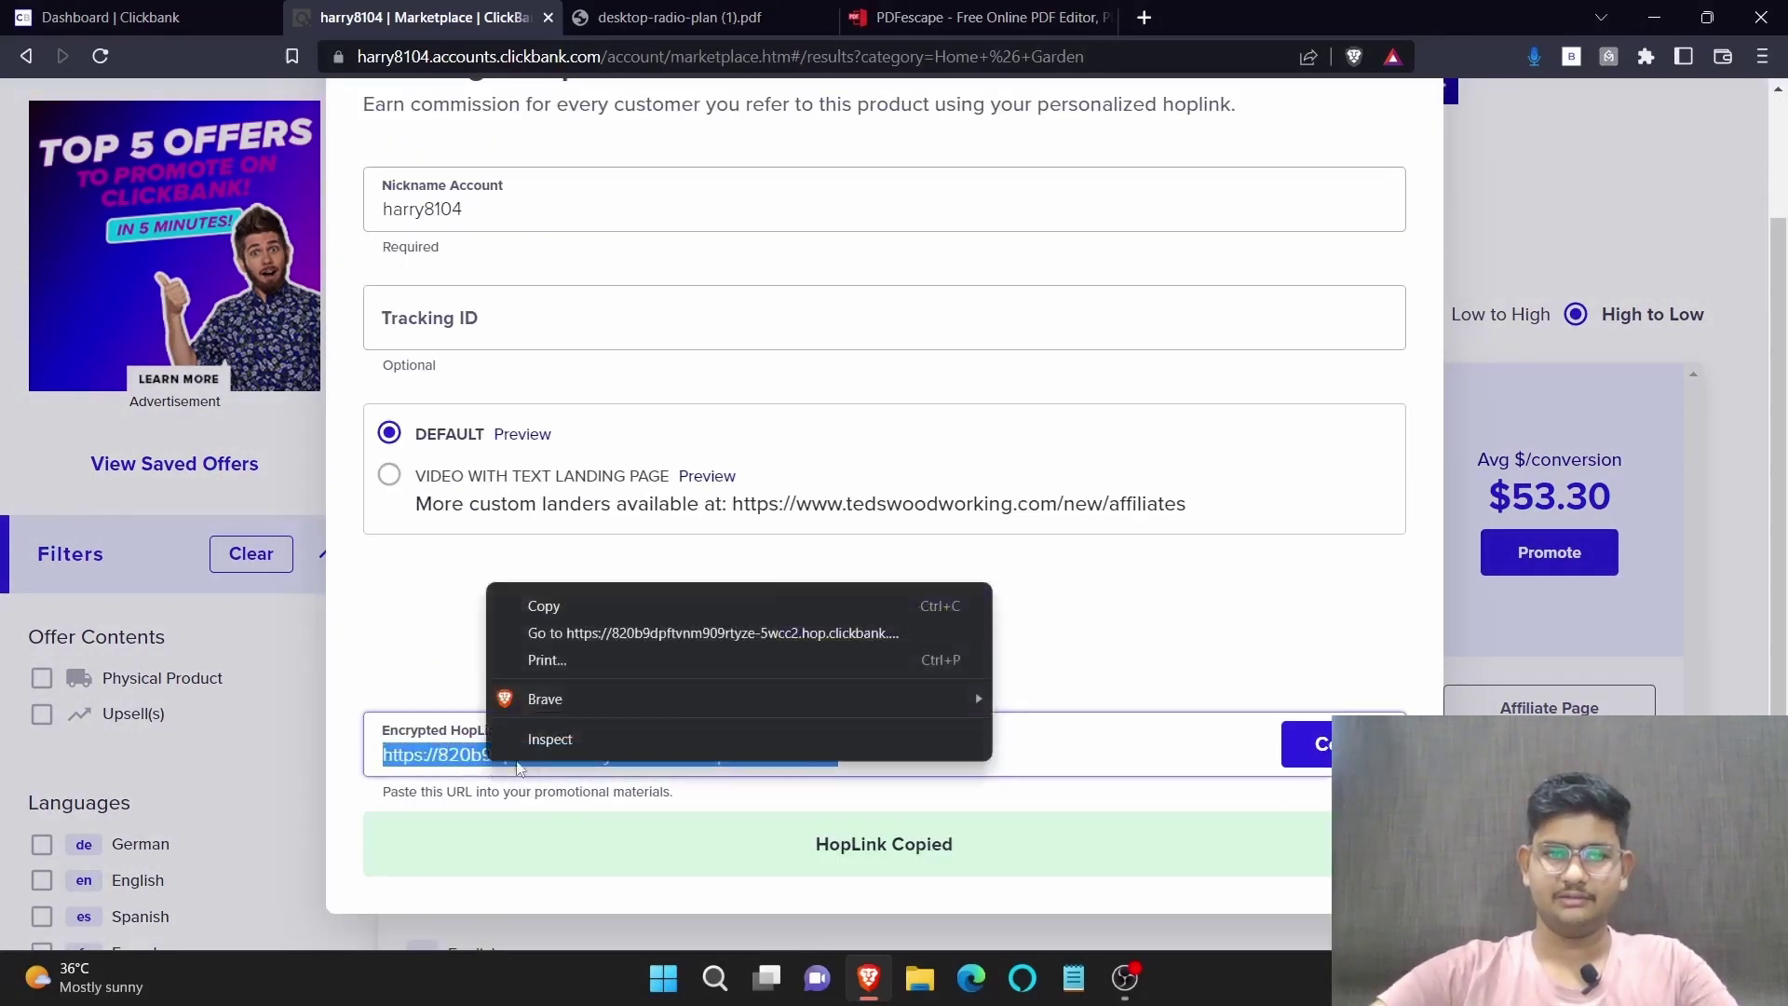
{"action": "left_click", "coordinate": [579, 606]}
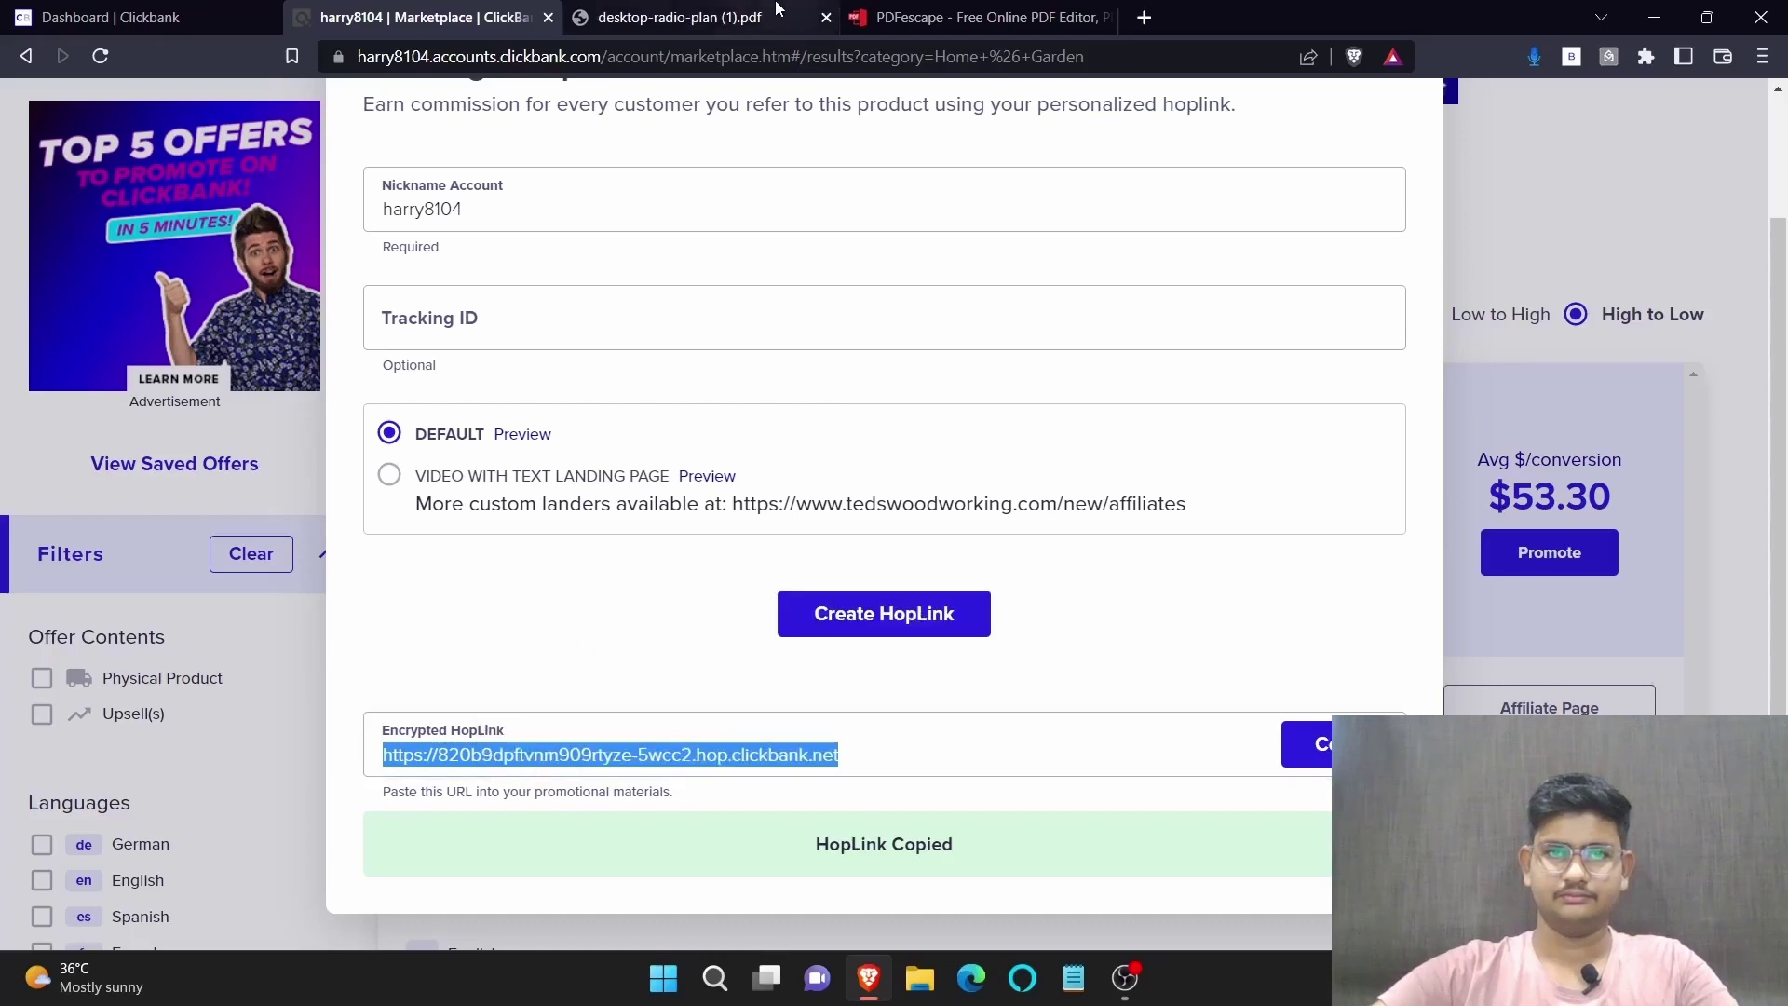
{"action": "left_click", "coordinate": [917, 17]}
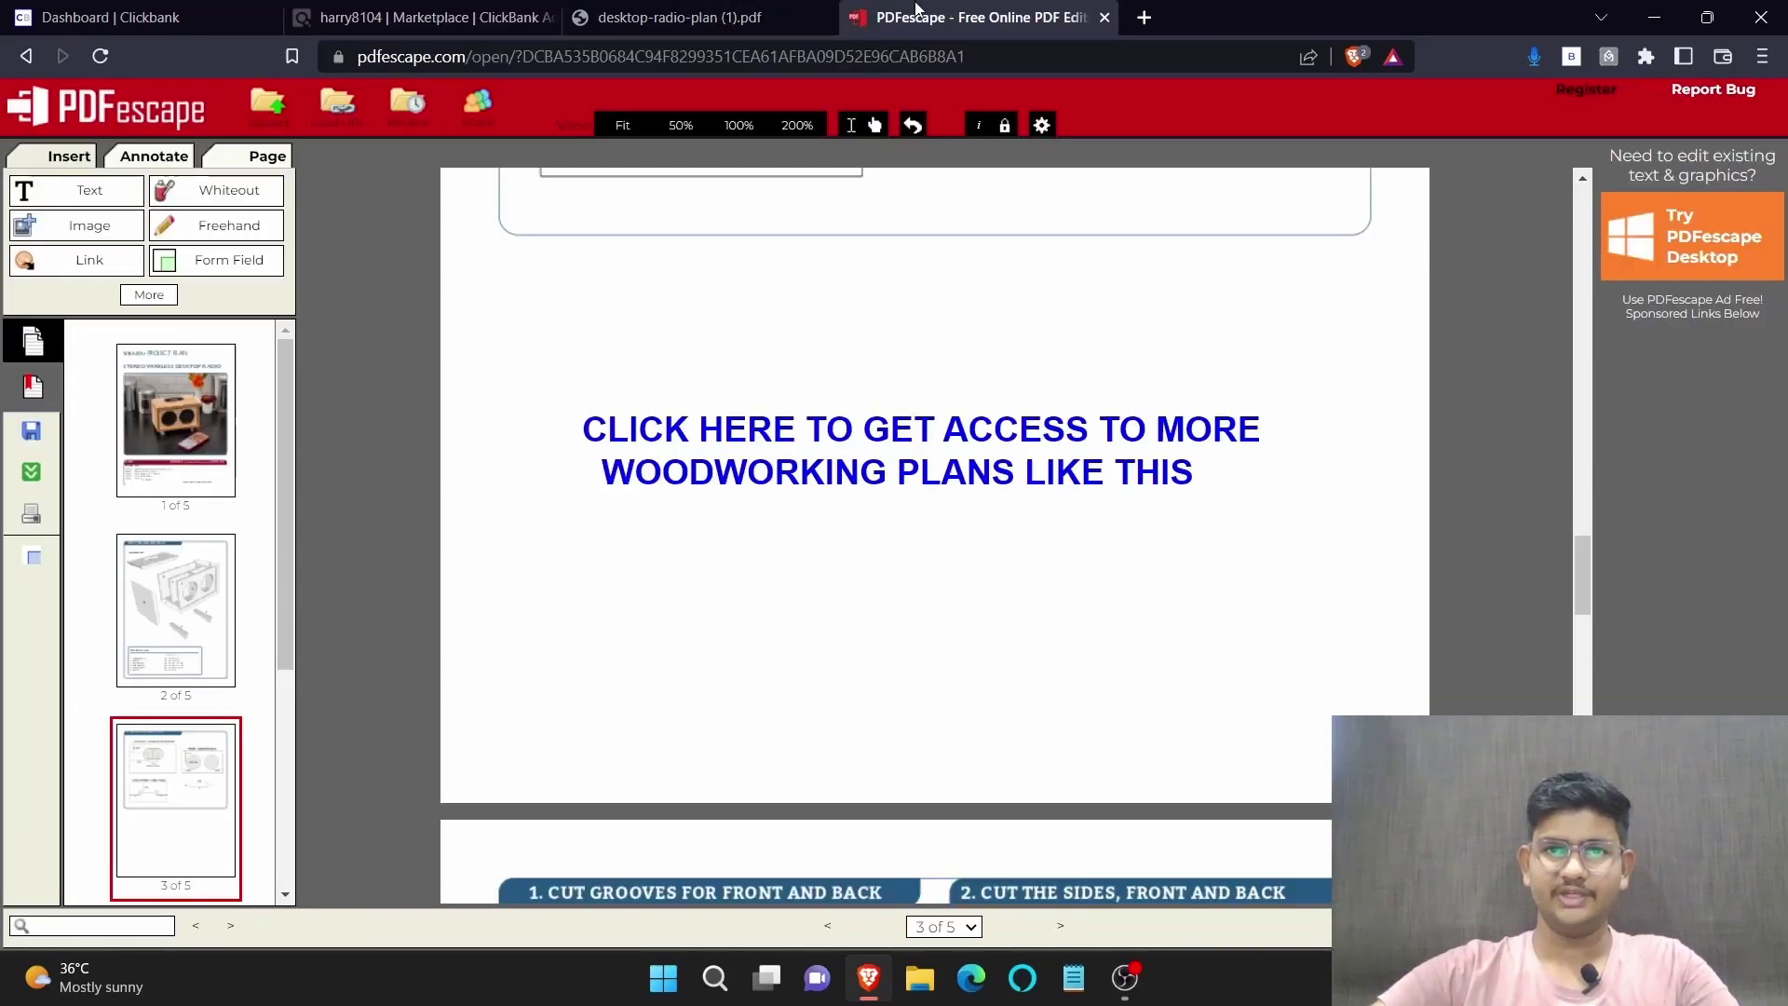
Link page 3's blue call-to-action text to the copied ClickBank HopLink
{"action": "left_click", "coordinate": [79, 273]}
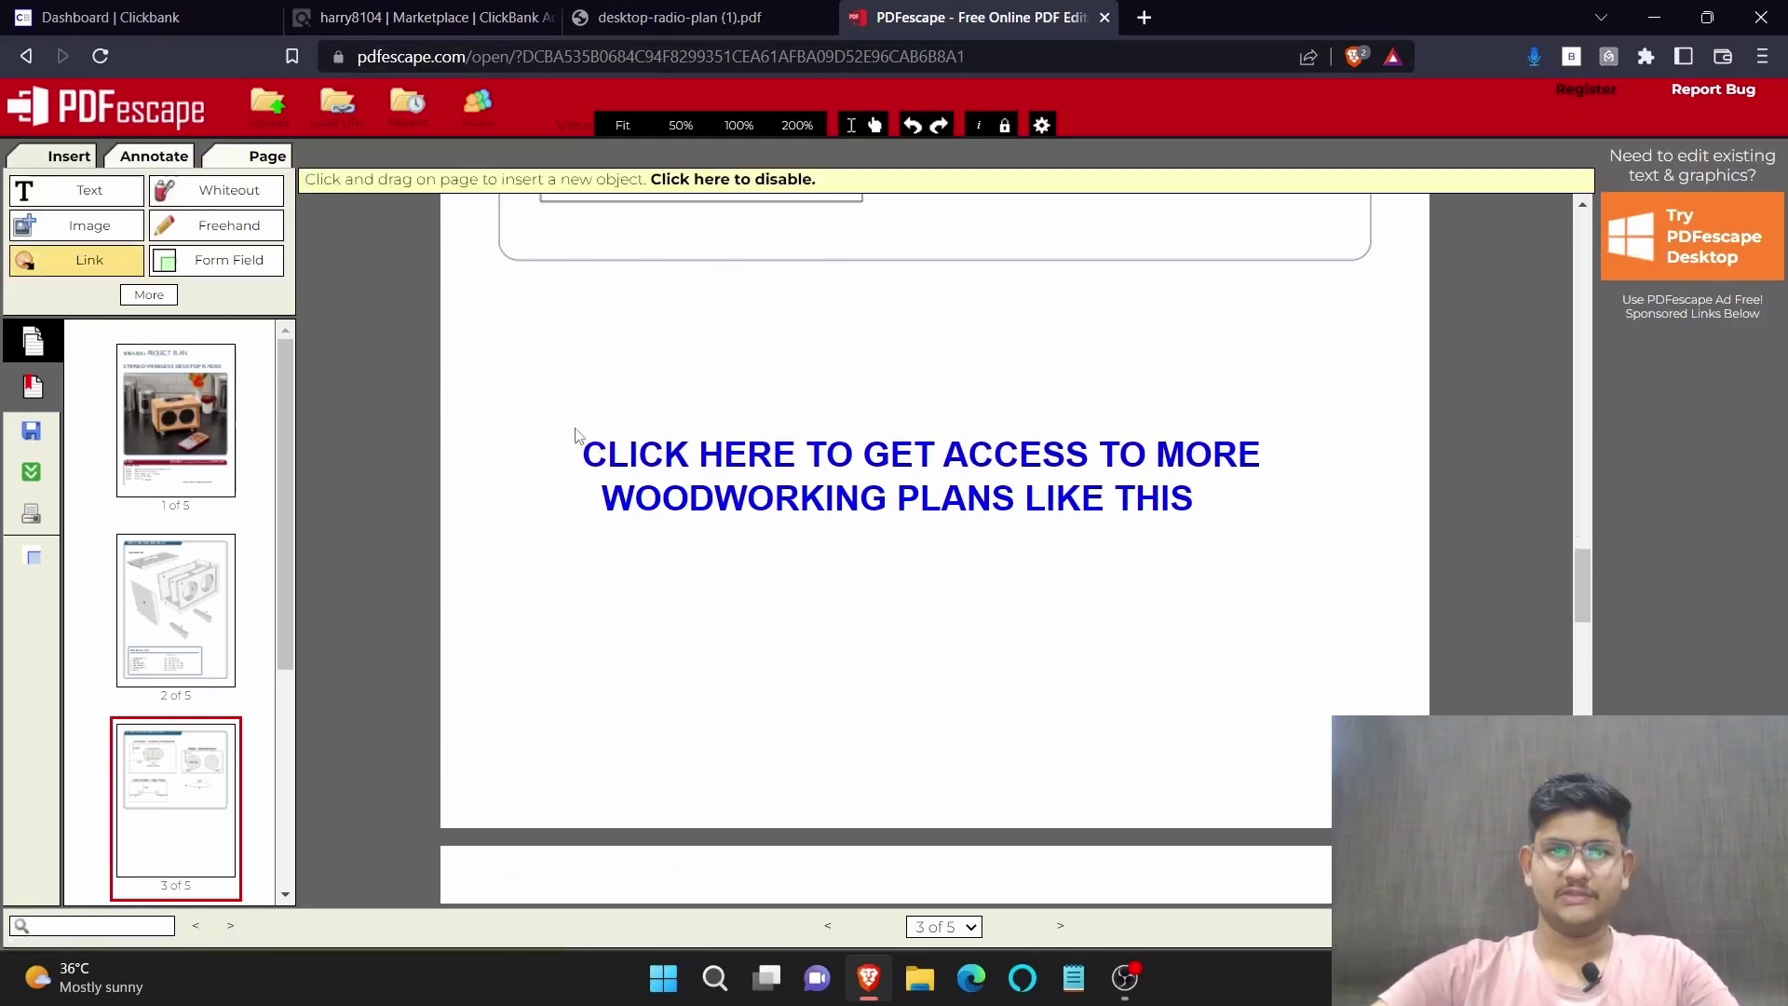
{"action": "left_click_drag", "start_coordinate": [576, 428], "coordinate": [1279, 522]}
{"action": "left_click_drag", "start_coordinate": [704, 456], "coordinate": [650, 466]}
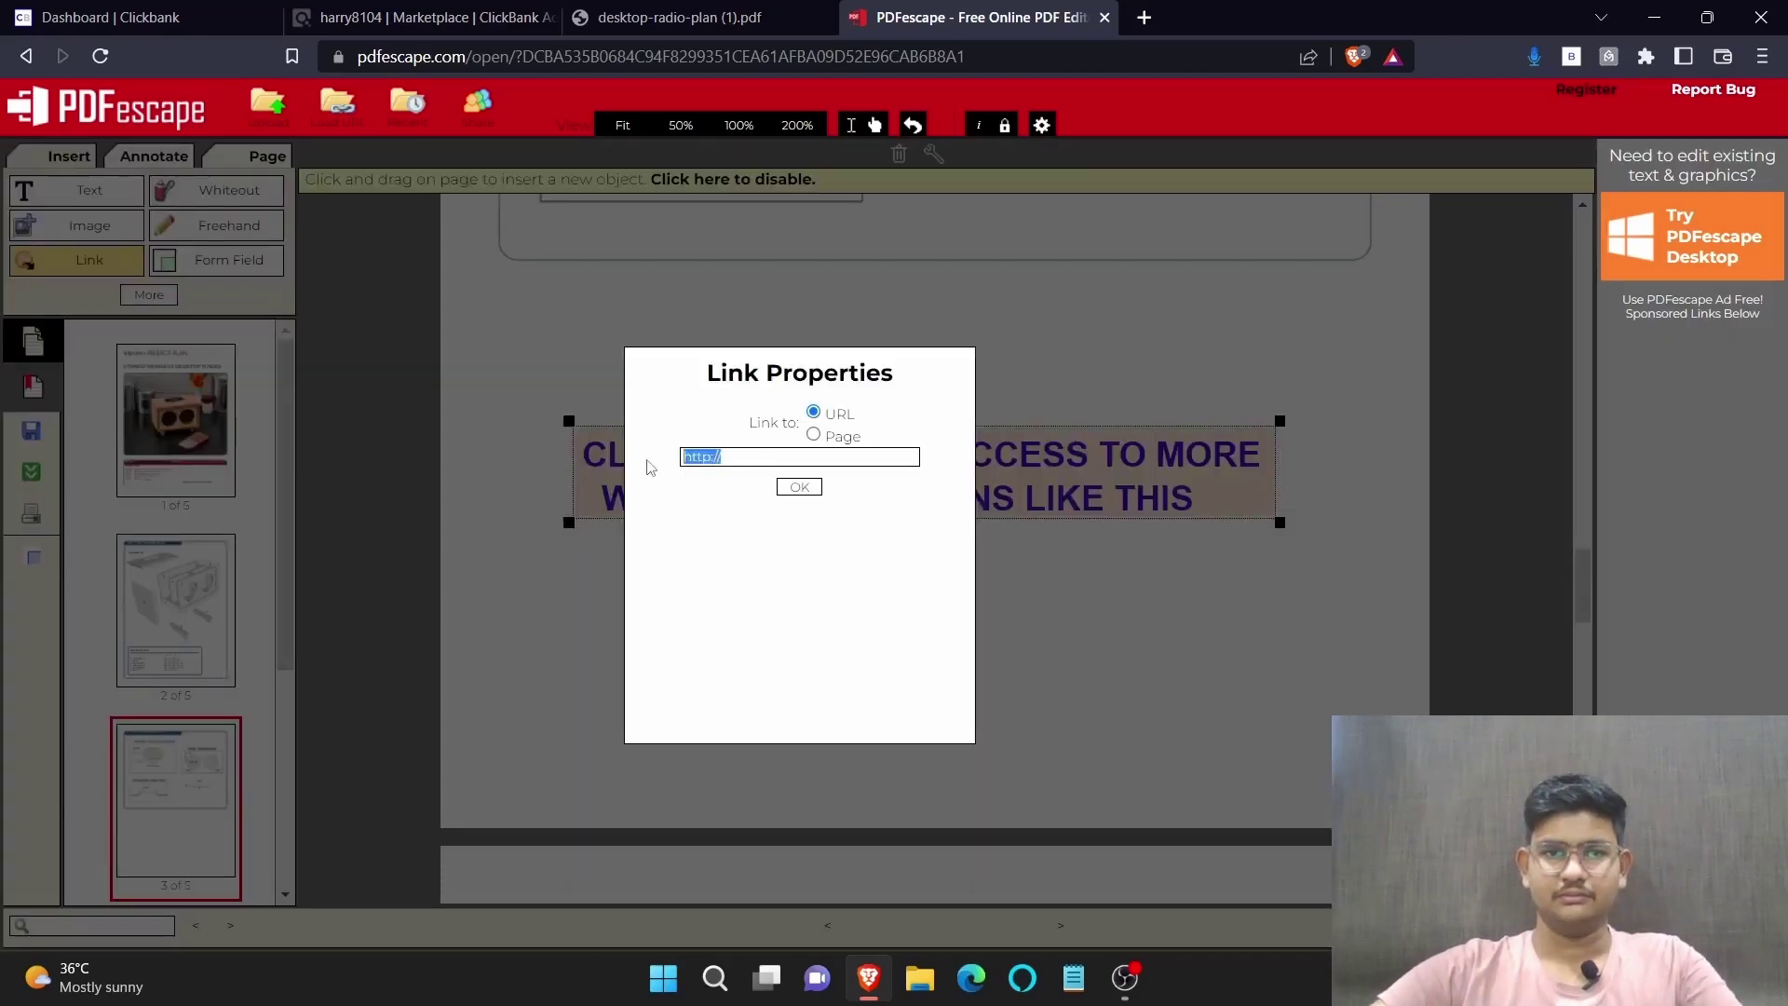
{"action": "key", "text": "BackSpace"}
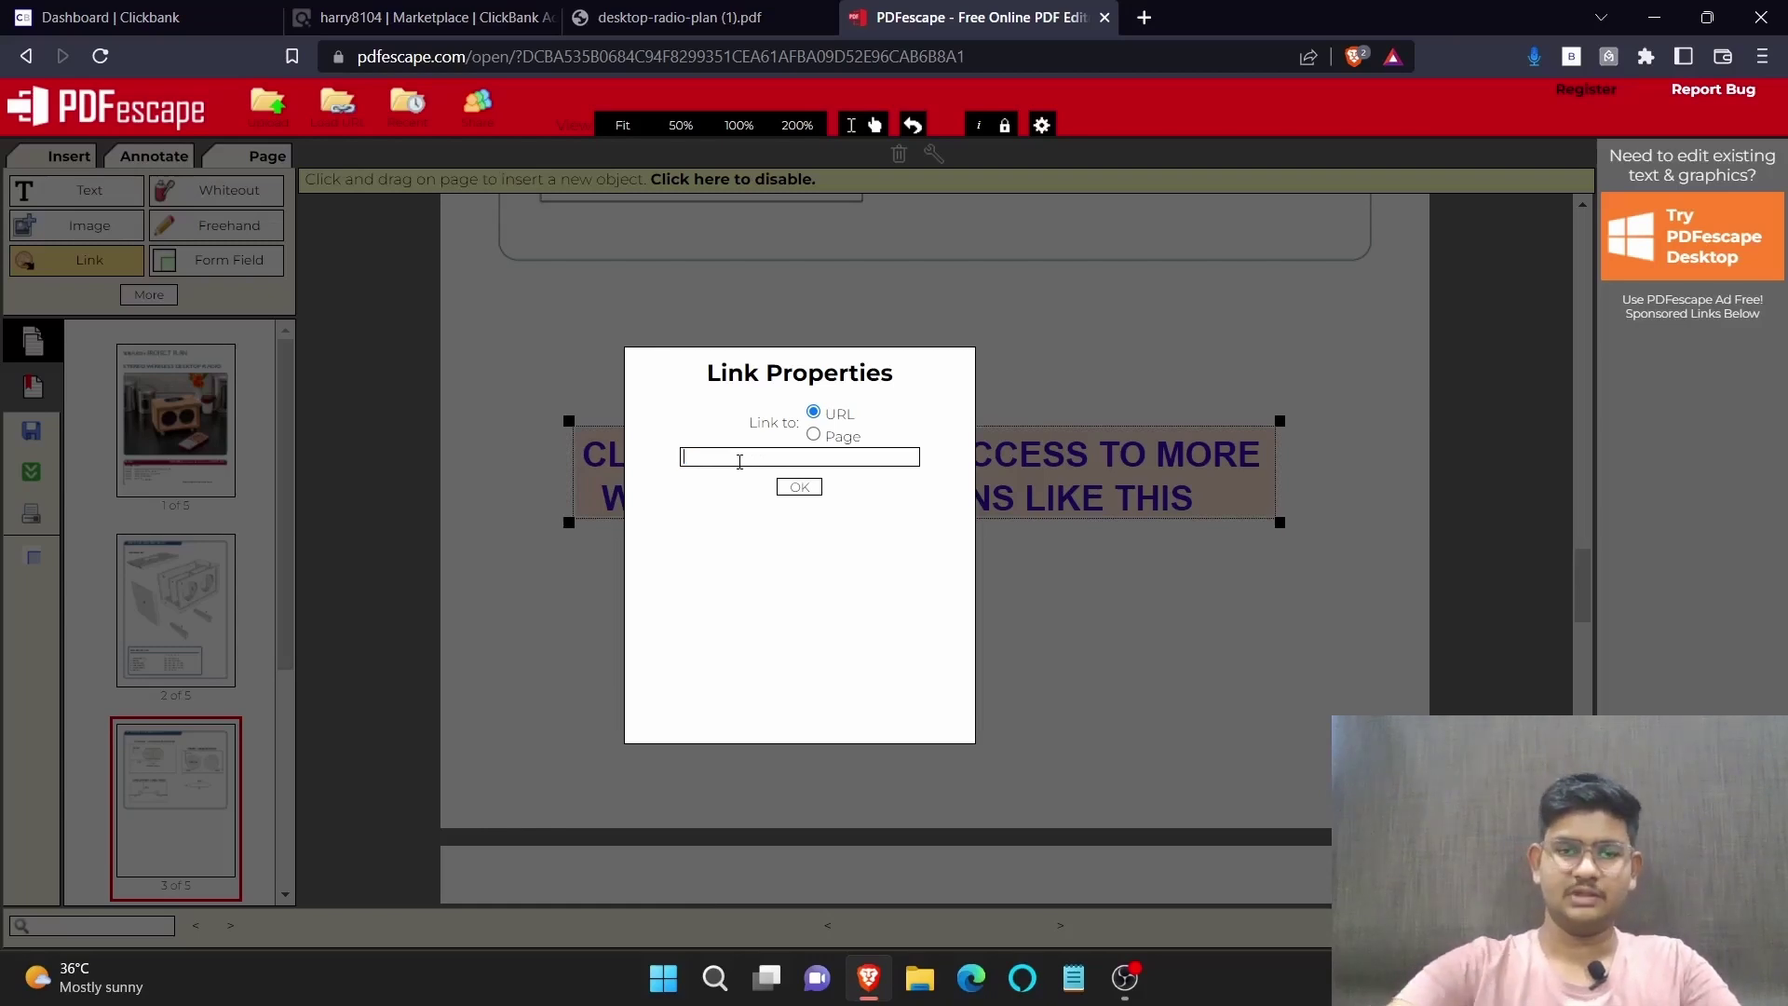
{"action": "key", "text": "ctrl+v"}
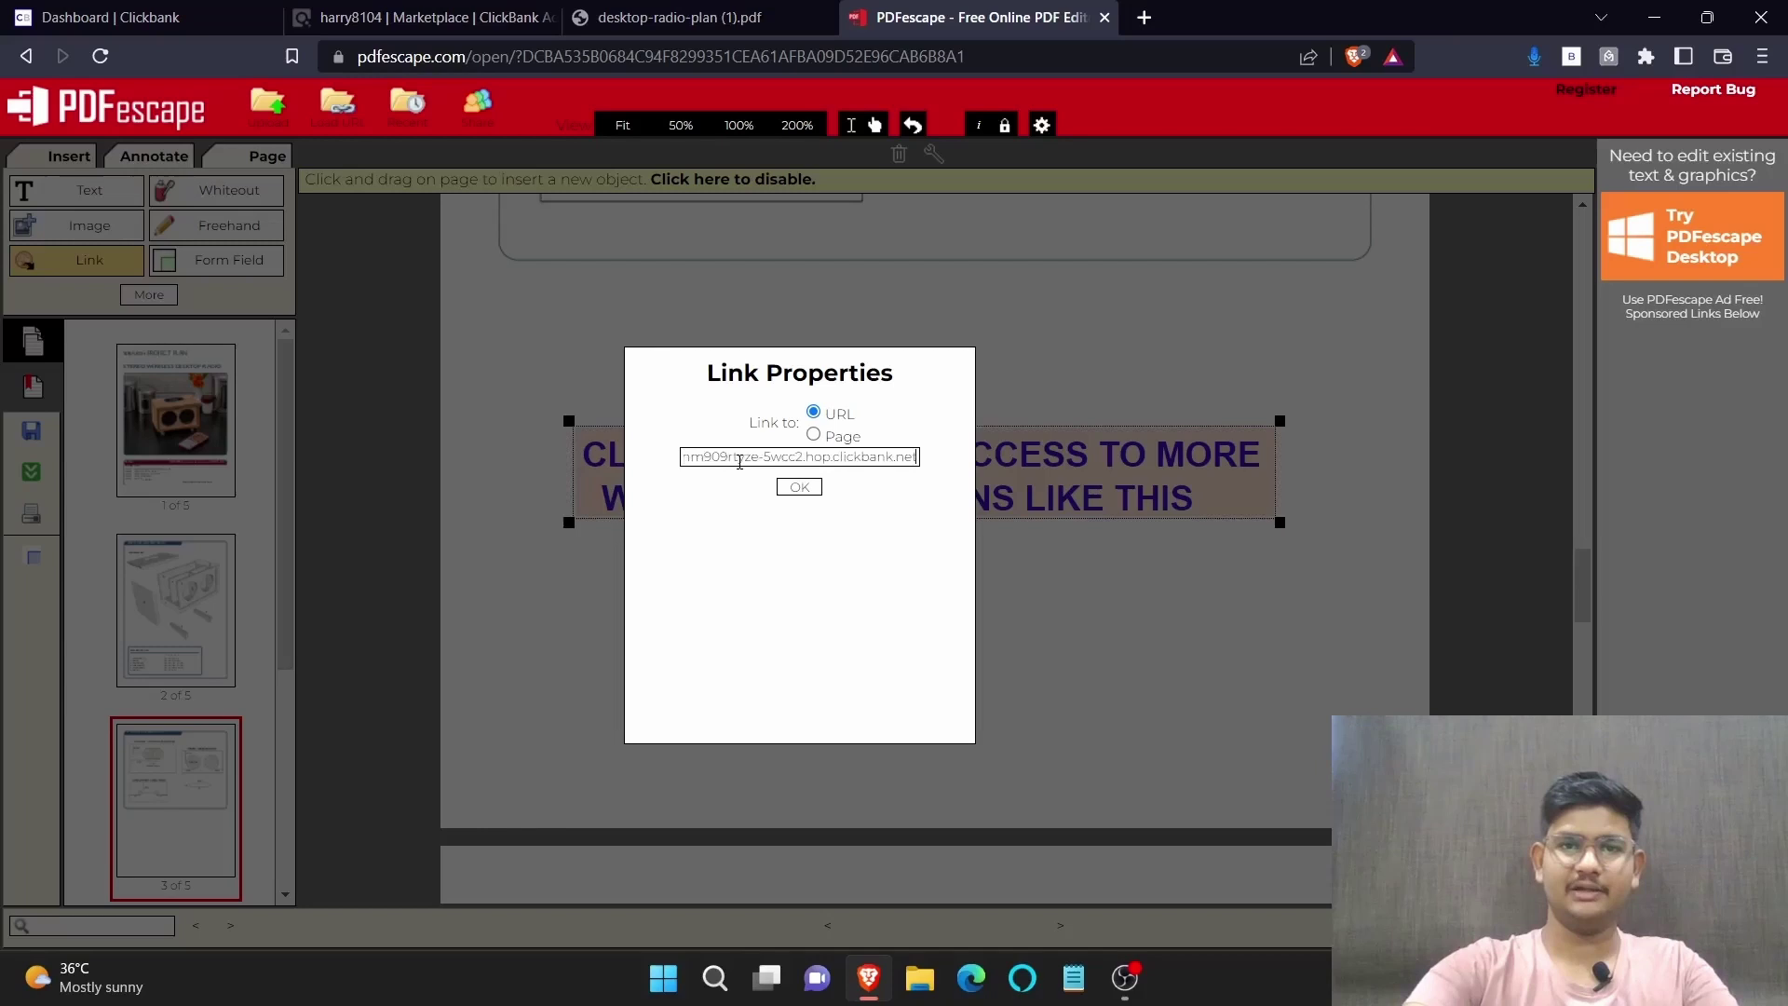
{"action": "left_click", "coordinate": [799, 487]}
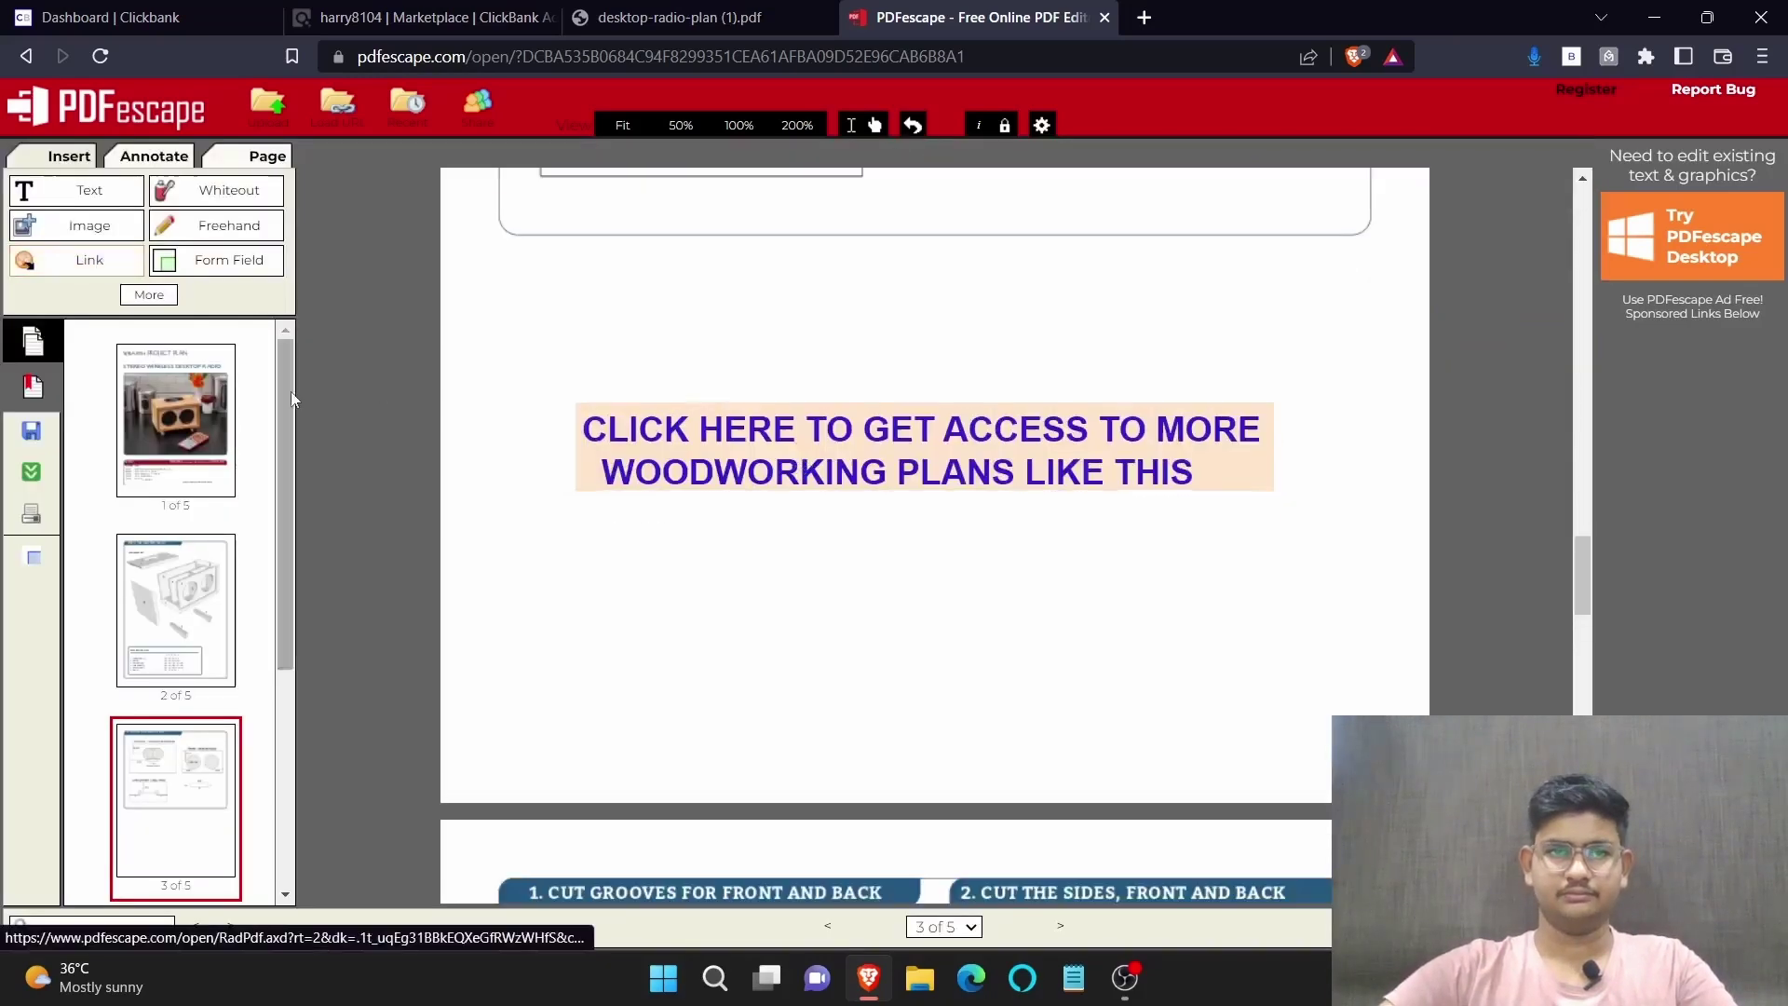
Download the edited plan as desktop-radio-plan (2).pdf and test its page-3 CLICK HERE link
{"action": "scroll", "coordinate": [292, 396], "scroll_direction": "up", "scroll_amount": 1}
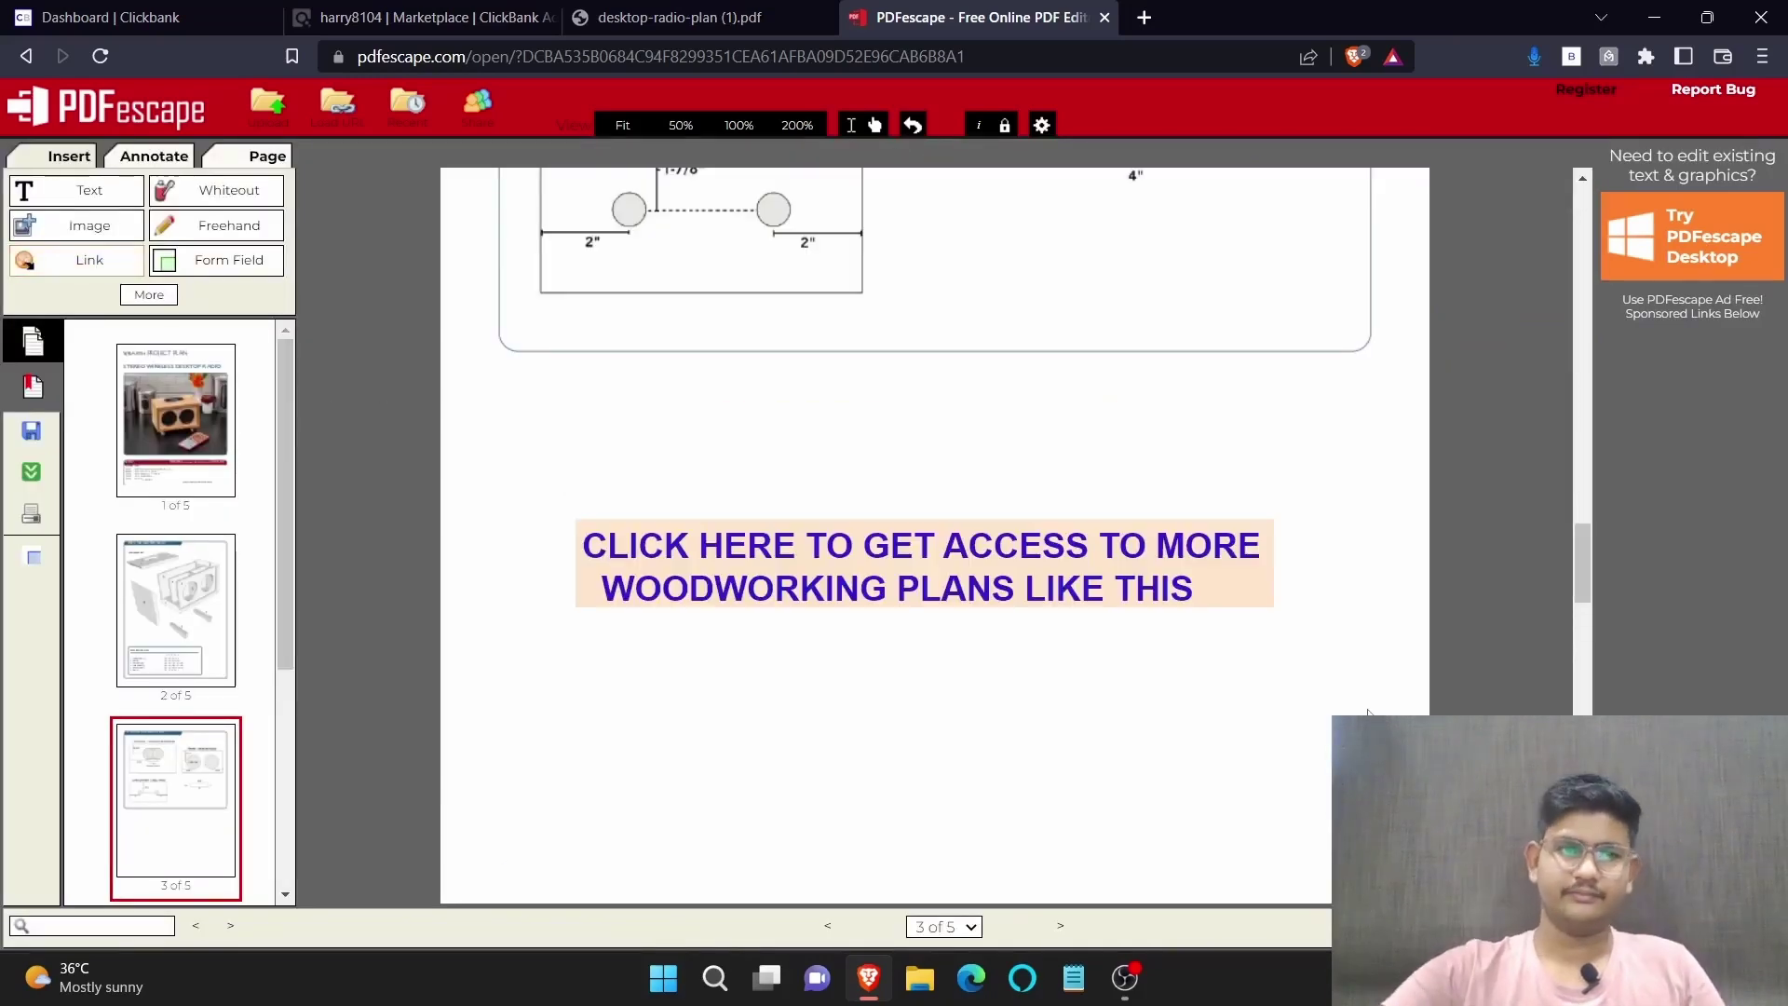
{"action": "left_click", "coordinate": [26, 481]}
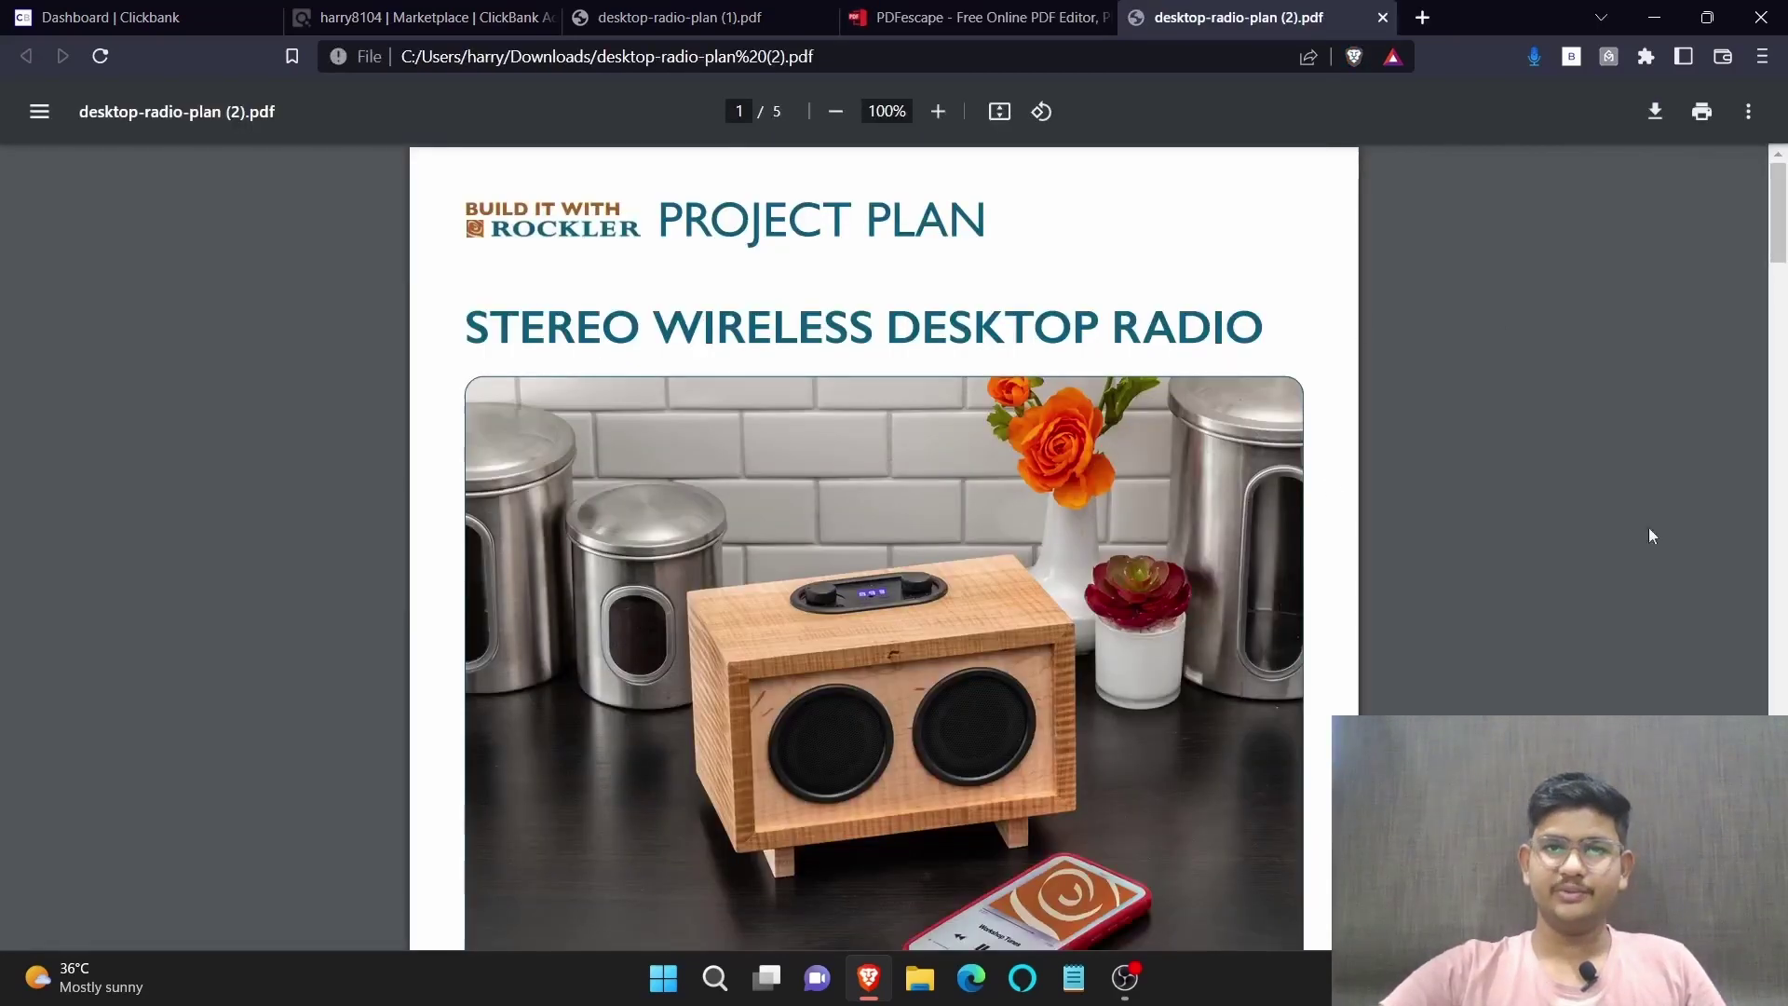
{"action": "scroll", "coordinate": [1590, 484], "scroll_direction": "down", "scroll_amount": 6}
{"action": "scroll", "coordinate": [1578, 484], "scroll_direction": "up", "scroll_amount": 6}
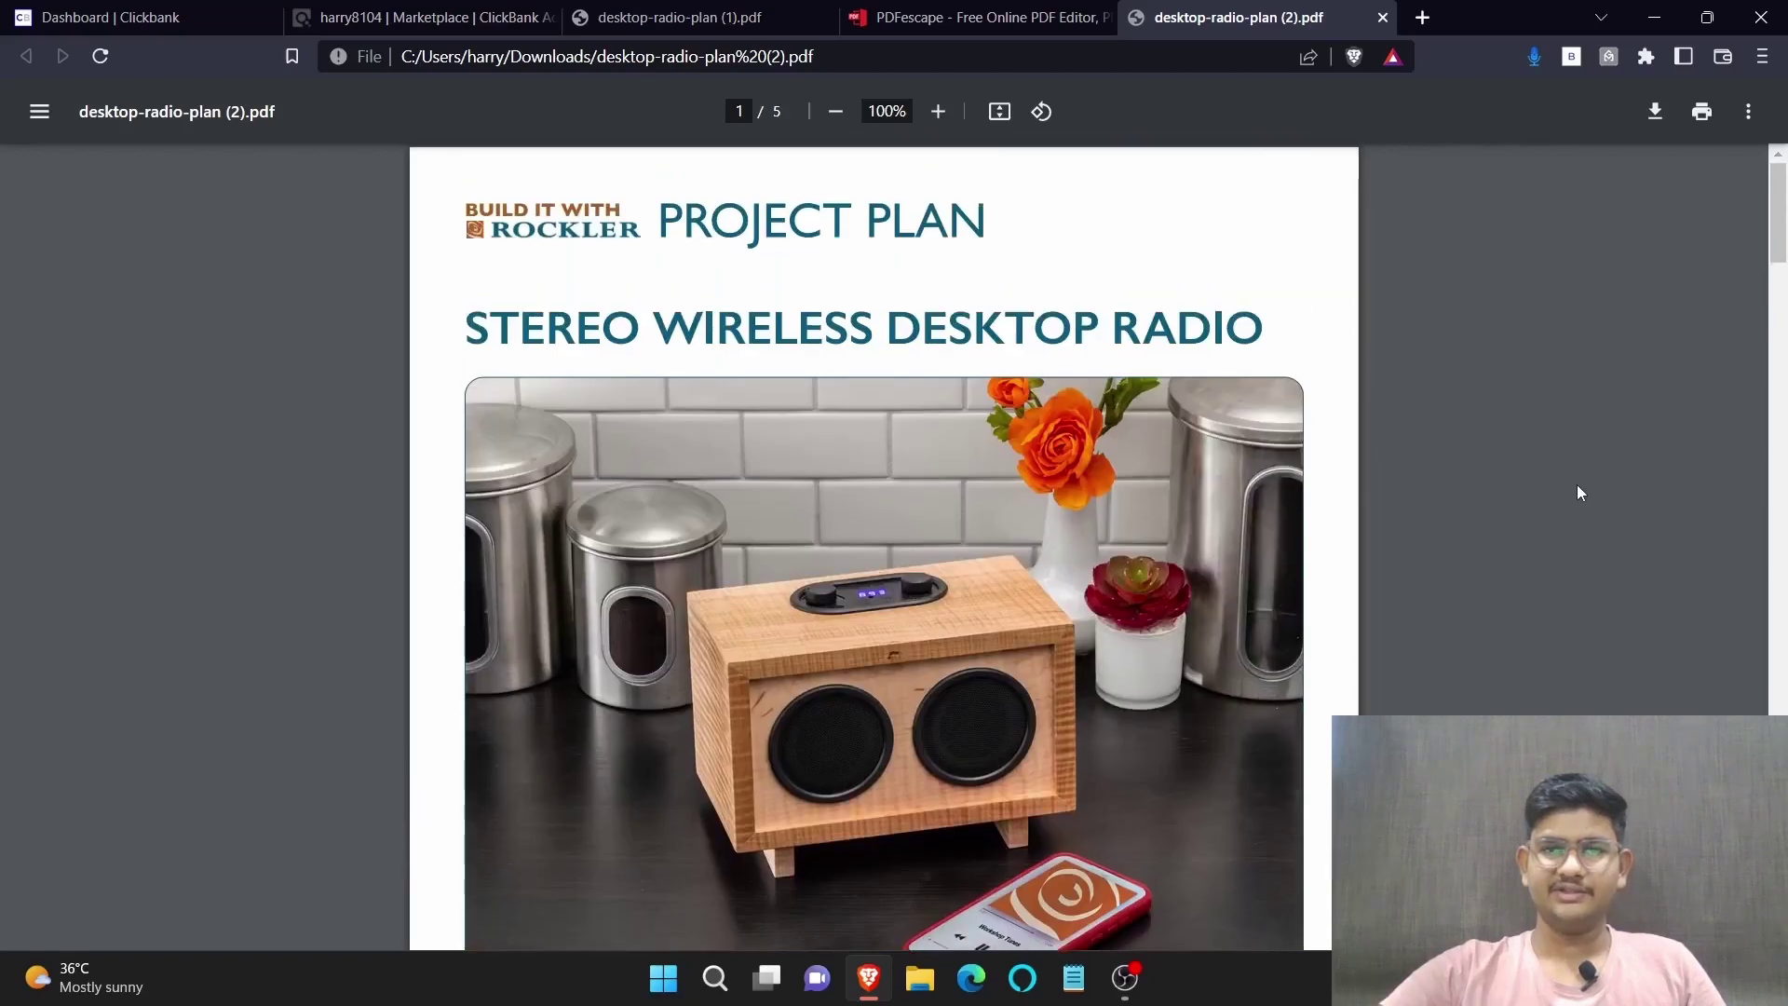
{"action": "scroll", "coordinate": [1577, 485], "scroll_direction": "down", "scroll_amount": 4}
{"action": "scroll", "coordinate": [1577, 499], "scroll_direction": "down", "scroll_amount": 15}
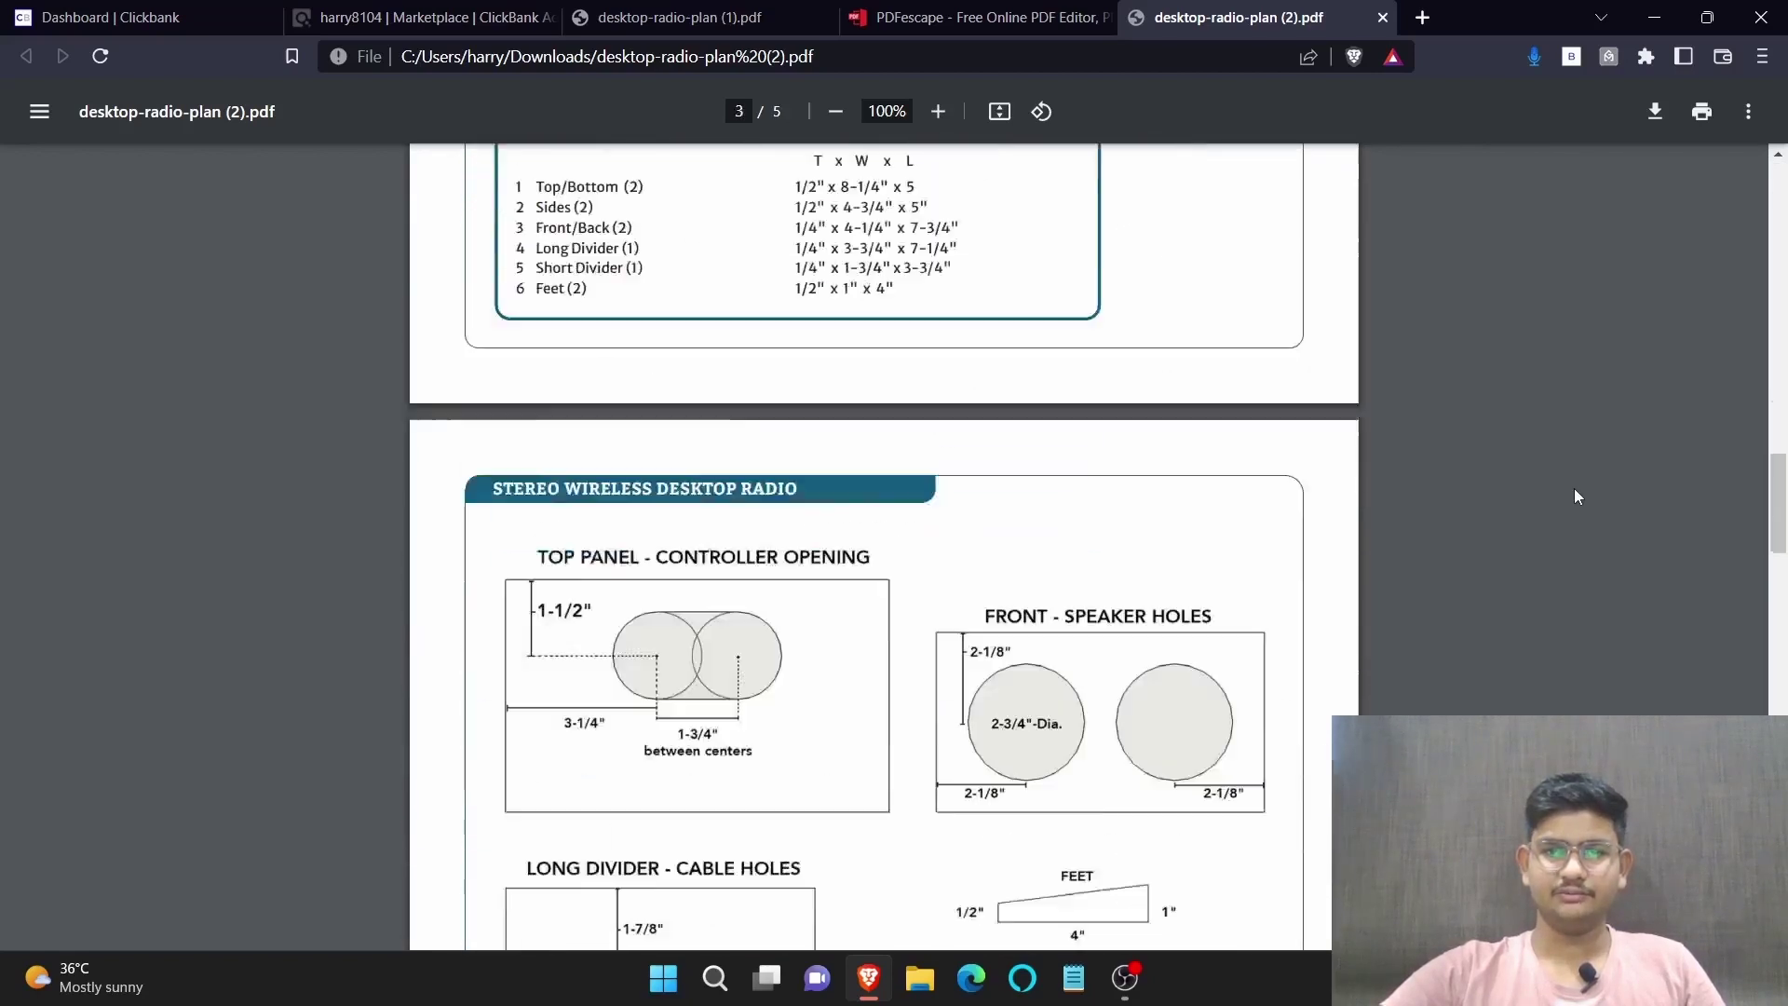
{"action": "scroll", "coordinate": [1574, 493], "scroll_direction": "down", "scroll_amount": 5}
{"action": "scroll", "coordinate": [1490, 419], "scroll_direction": "up", "scroll_amount": 1}
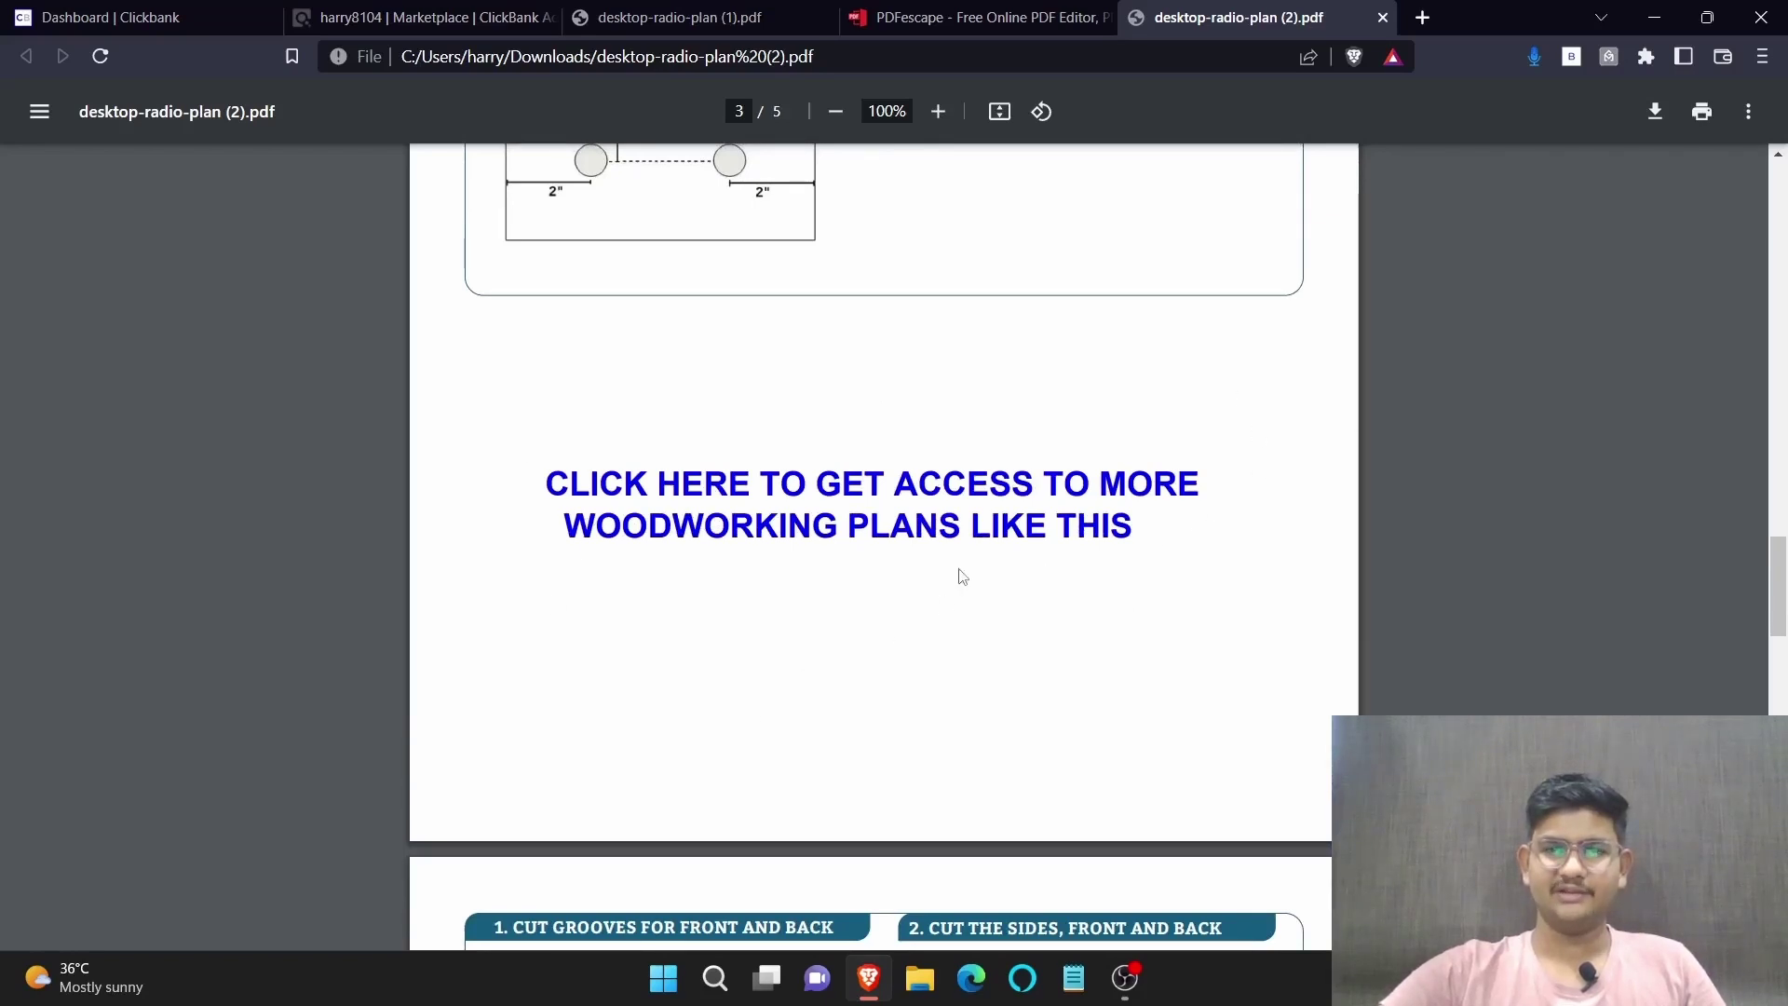
{"action": "left_click", "coordinate": [785, 498]}
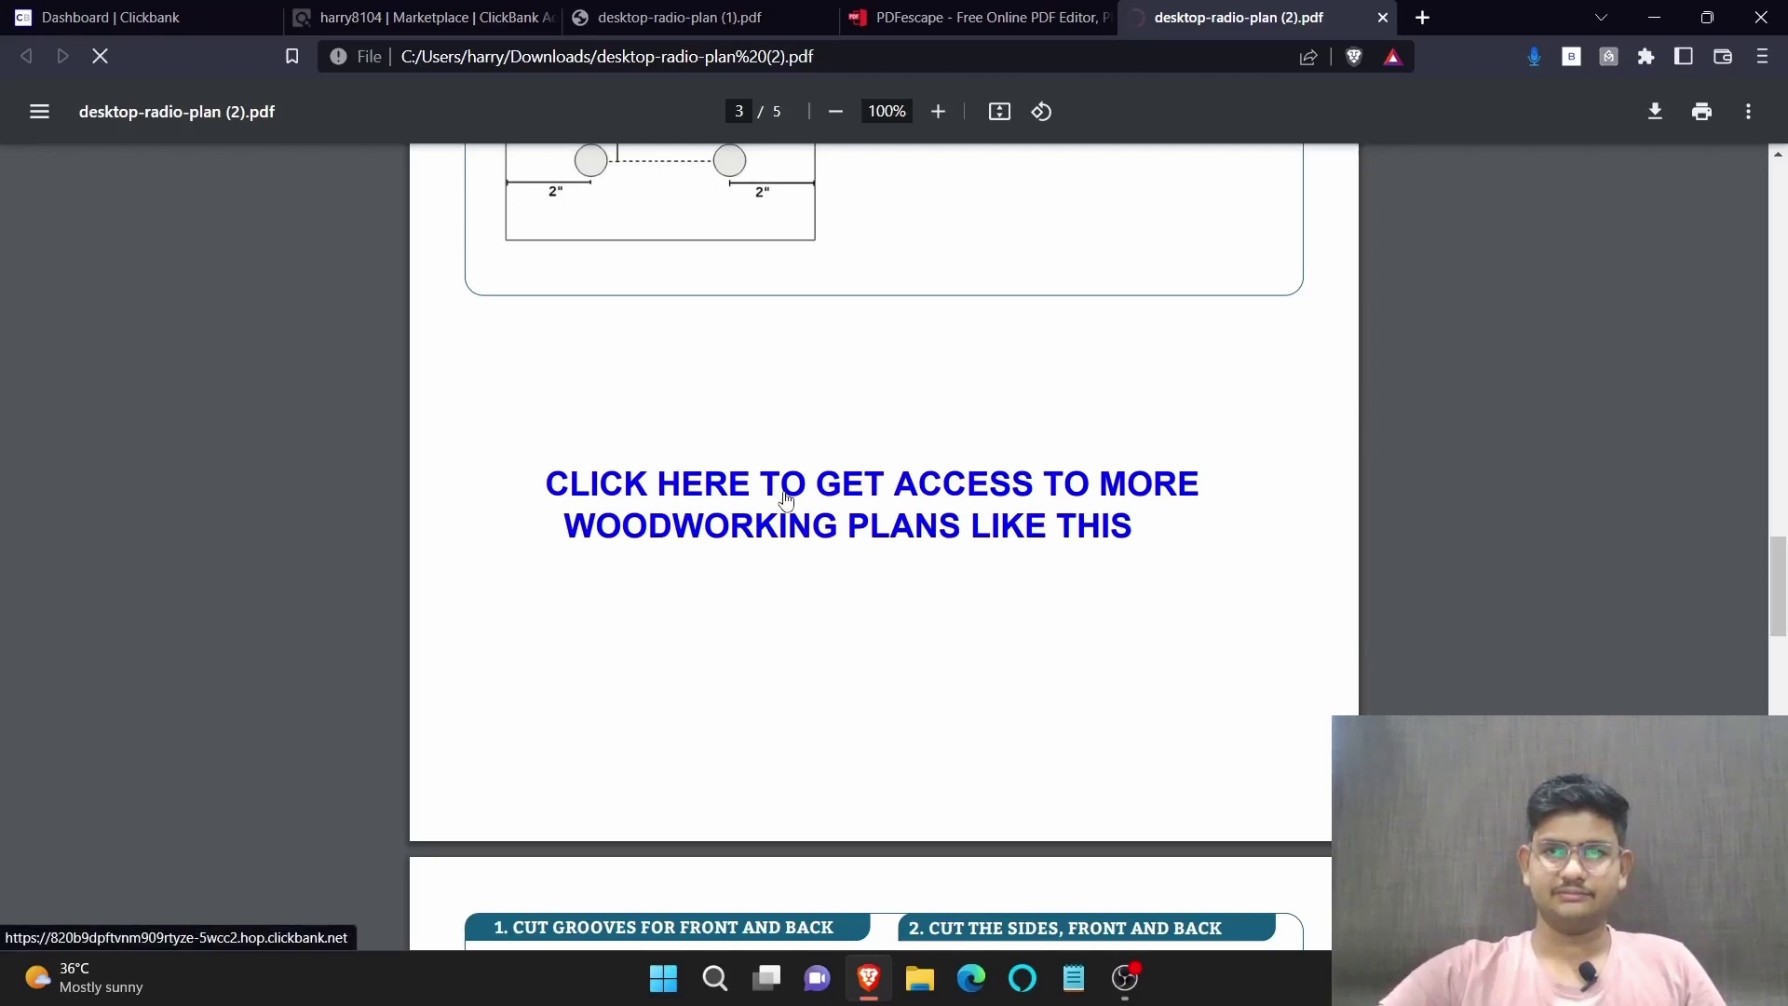
Scroll through the Ted's Woodworking sales page to check where the link leads
{"action": "scroll", "coordinate": [1577, 440], "scroll_direction": "down", "scroll_amount": 1}
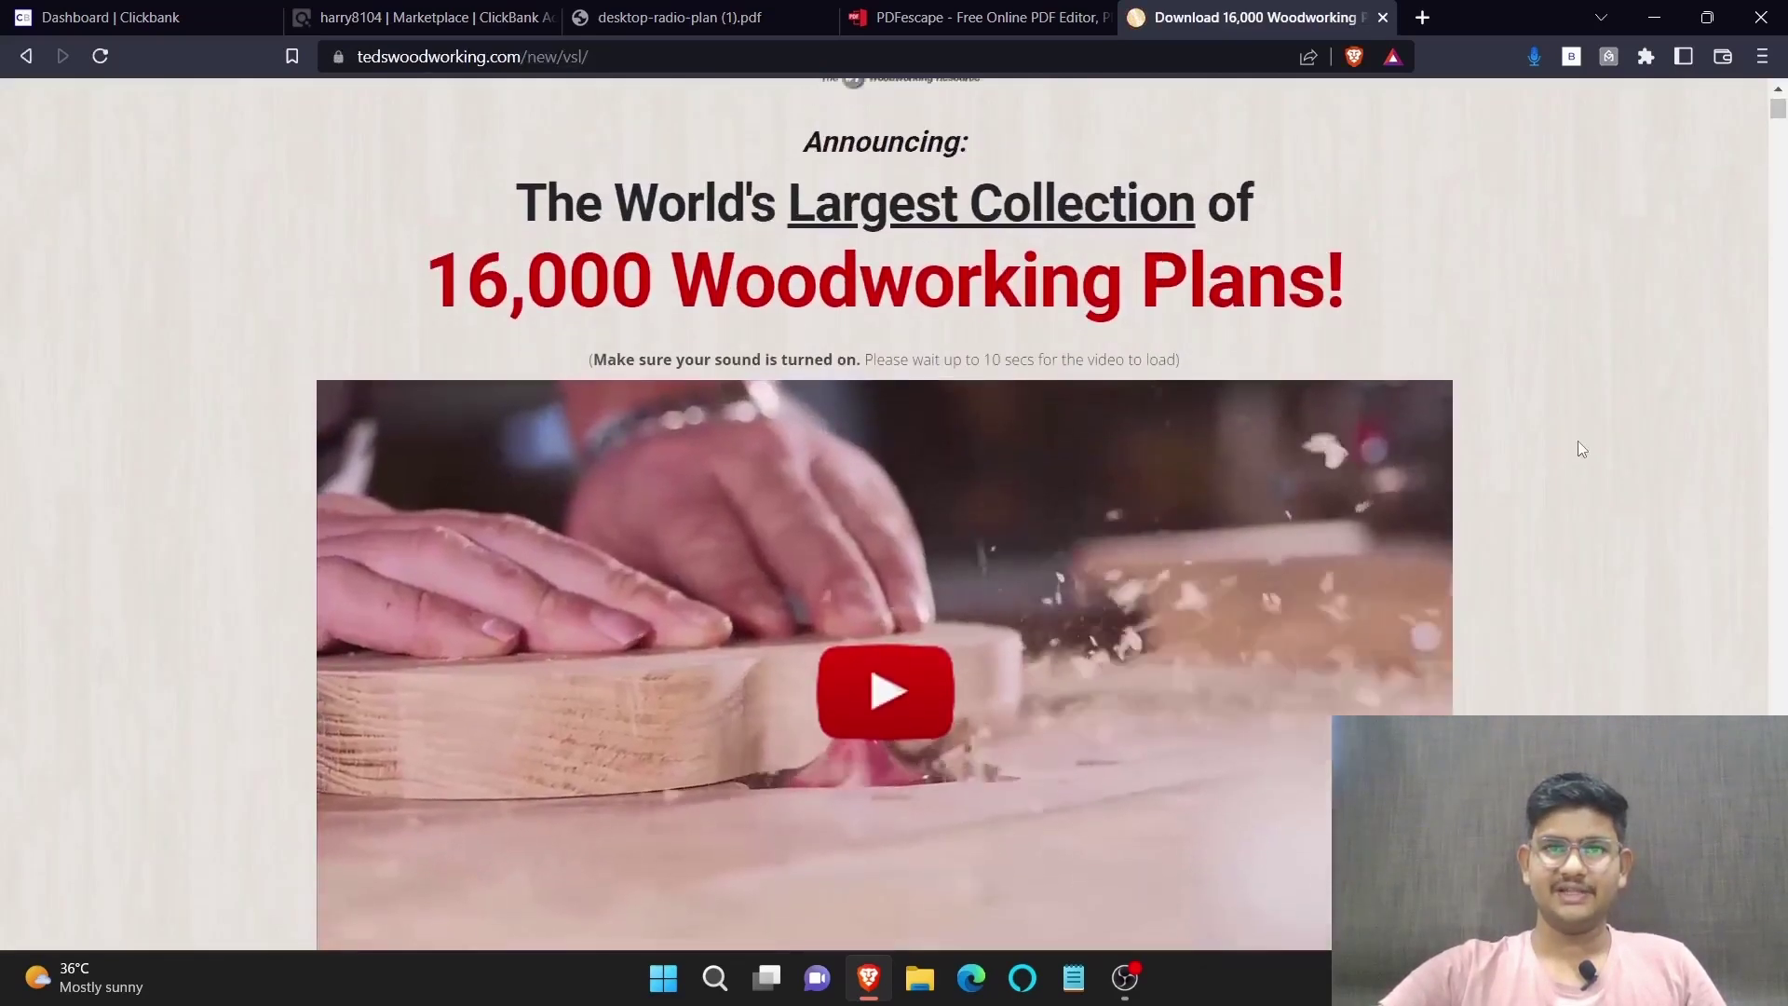
{"action": "scroll", "coordinate": [1577, 448], "scroll_direction": "up", "scroll_amount": 1}
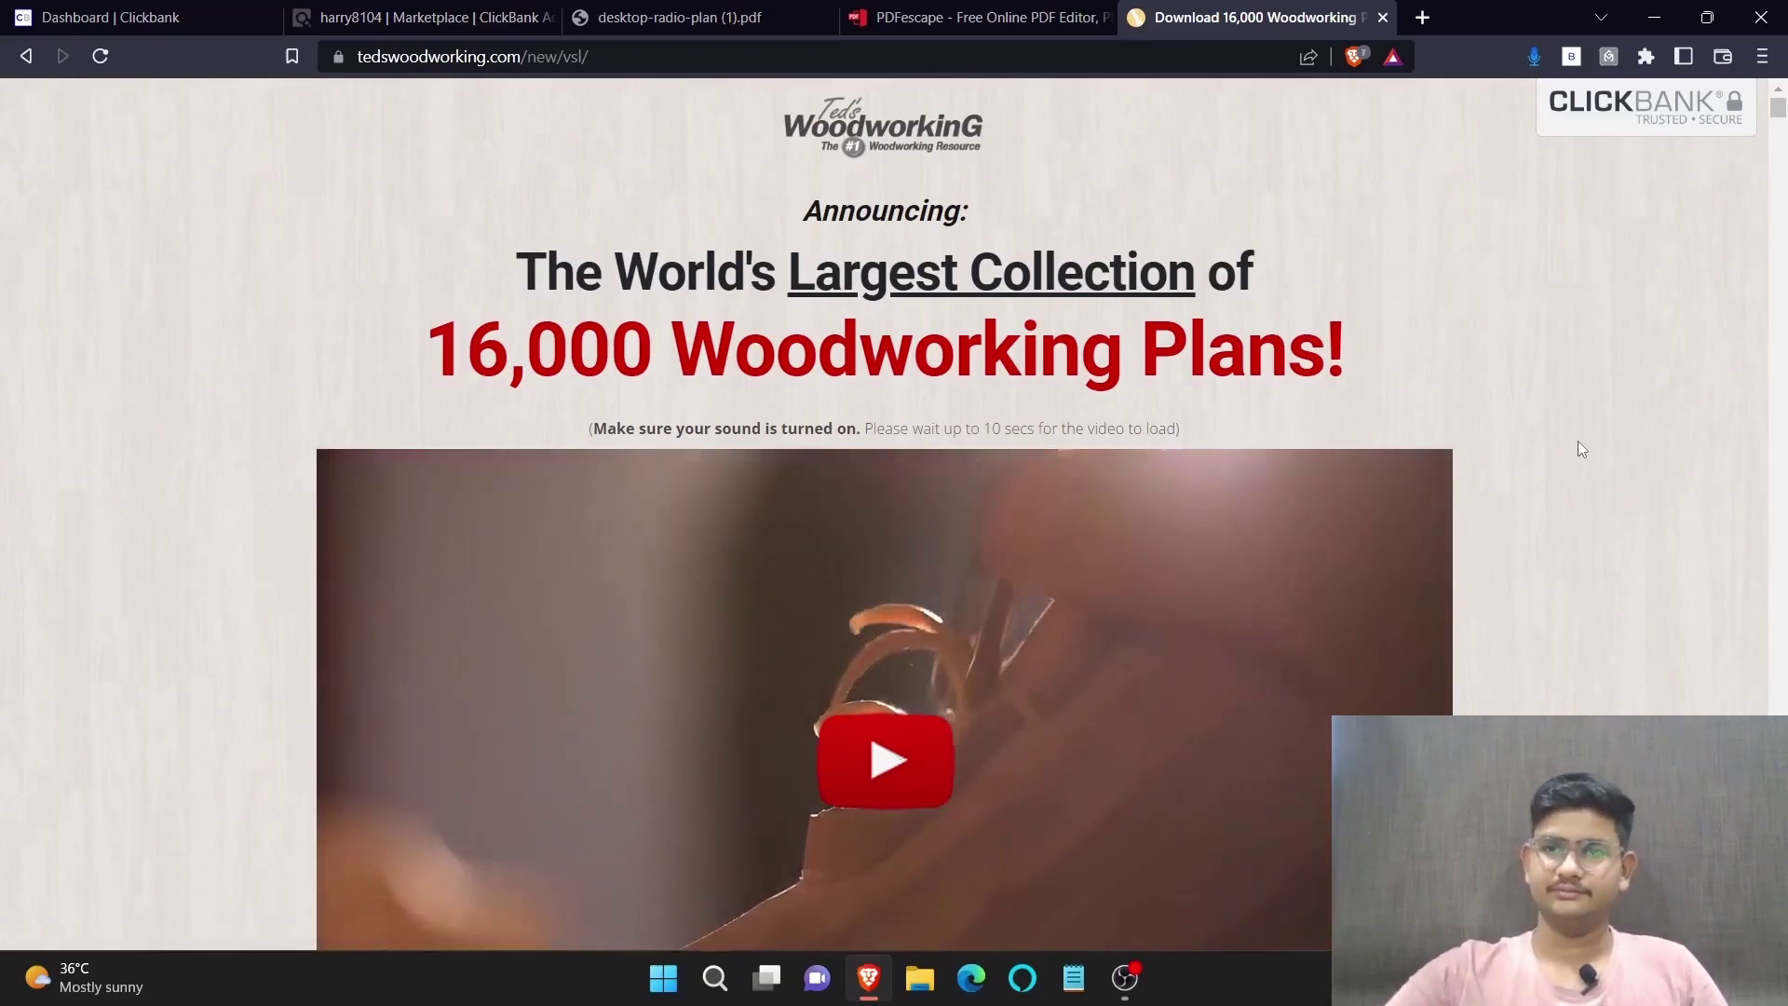
{"action": "scroll", "coordinate": [1578, 449], "scroll_direction": "down", "scroll_amount": 8}
{"action": "scroll", "coordinate": [1578, 461], "scroll_direction": "up", "scroll_amount": 4}
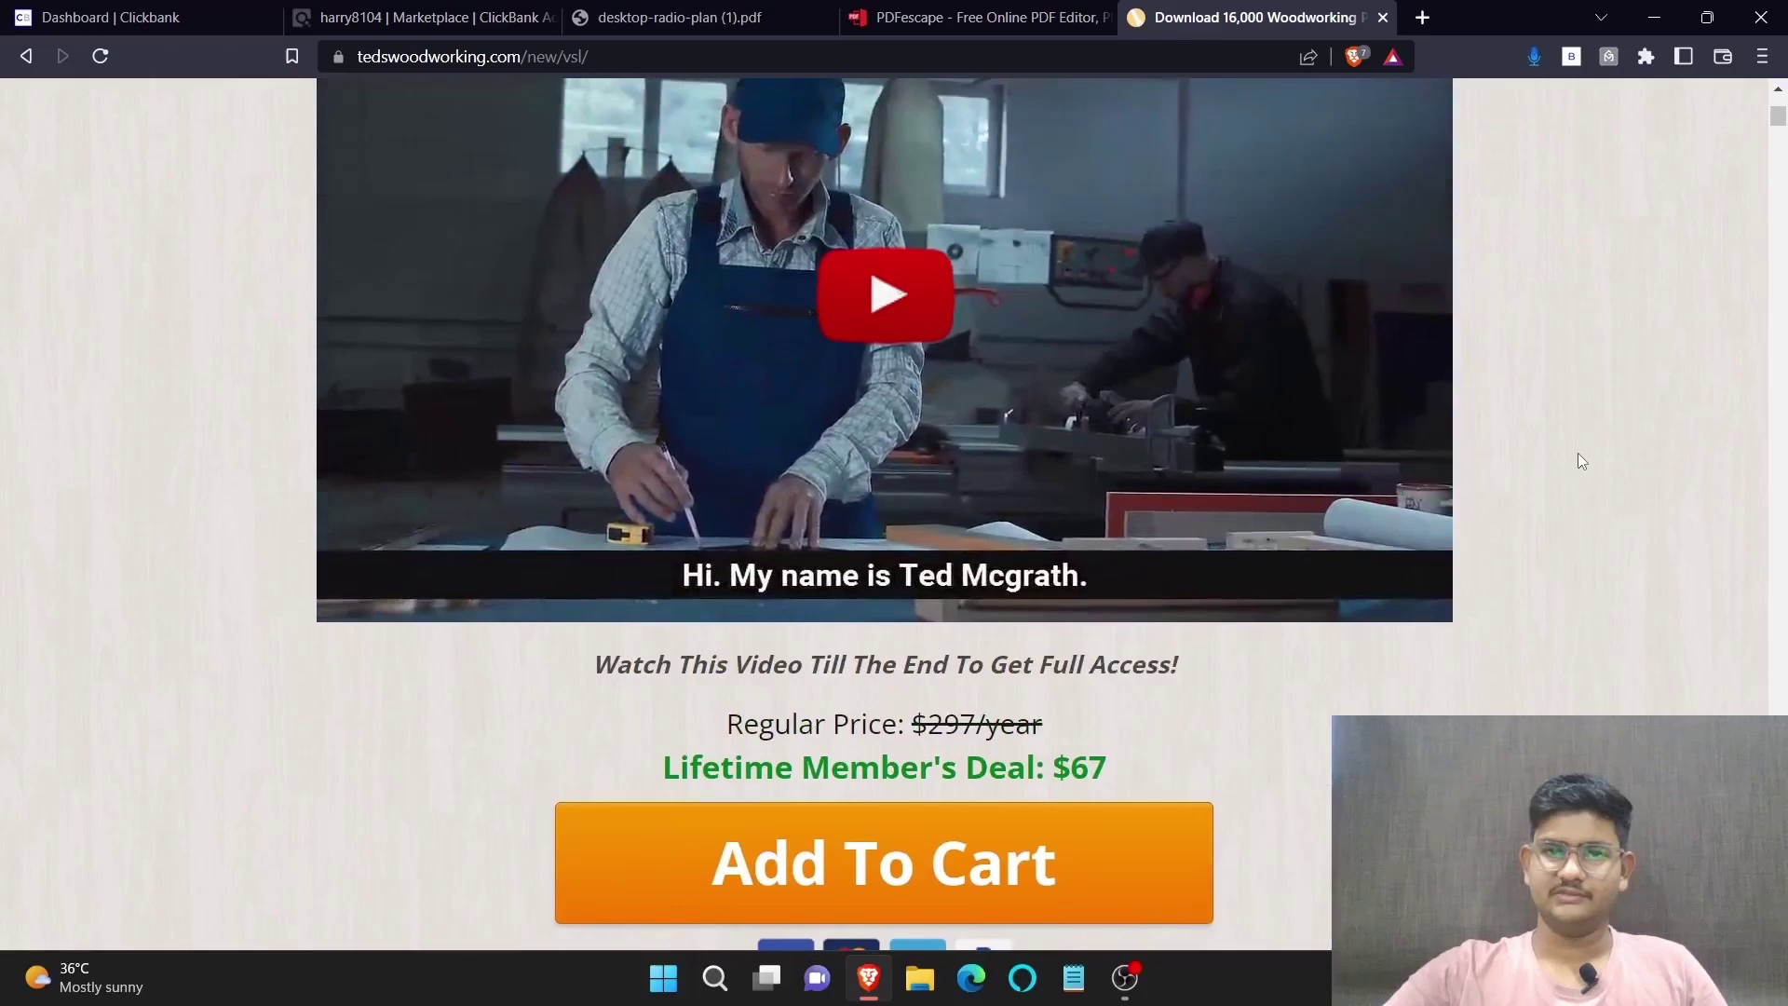
{"action": "scroll", "coordinate": [1577, 453], "scroll_direction": "down", "scroll_amount": 3}
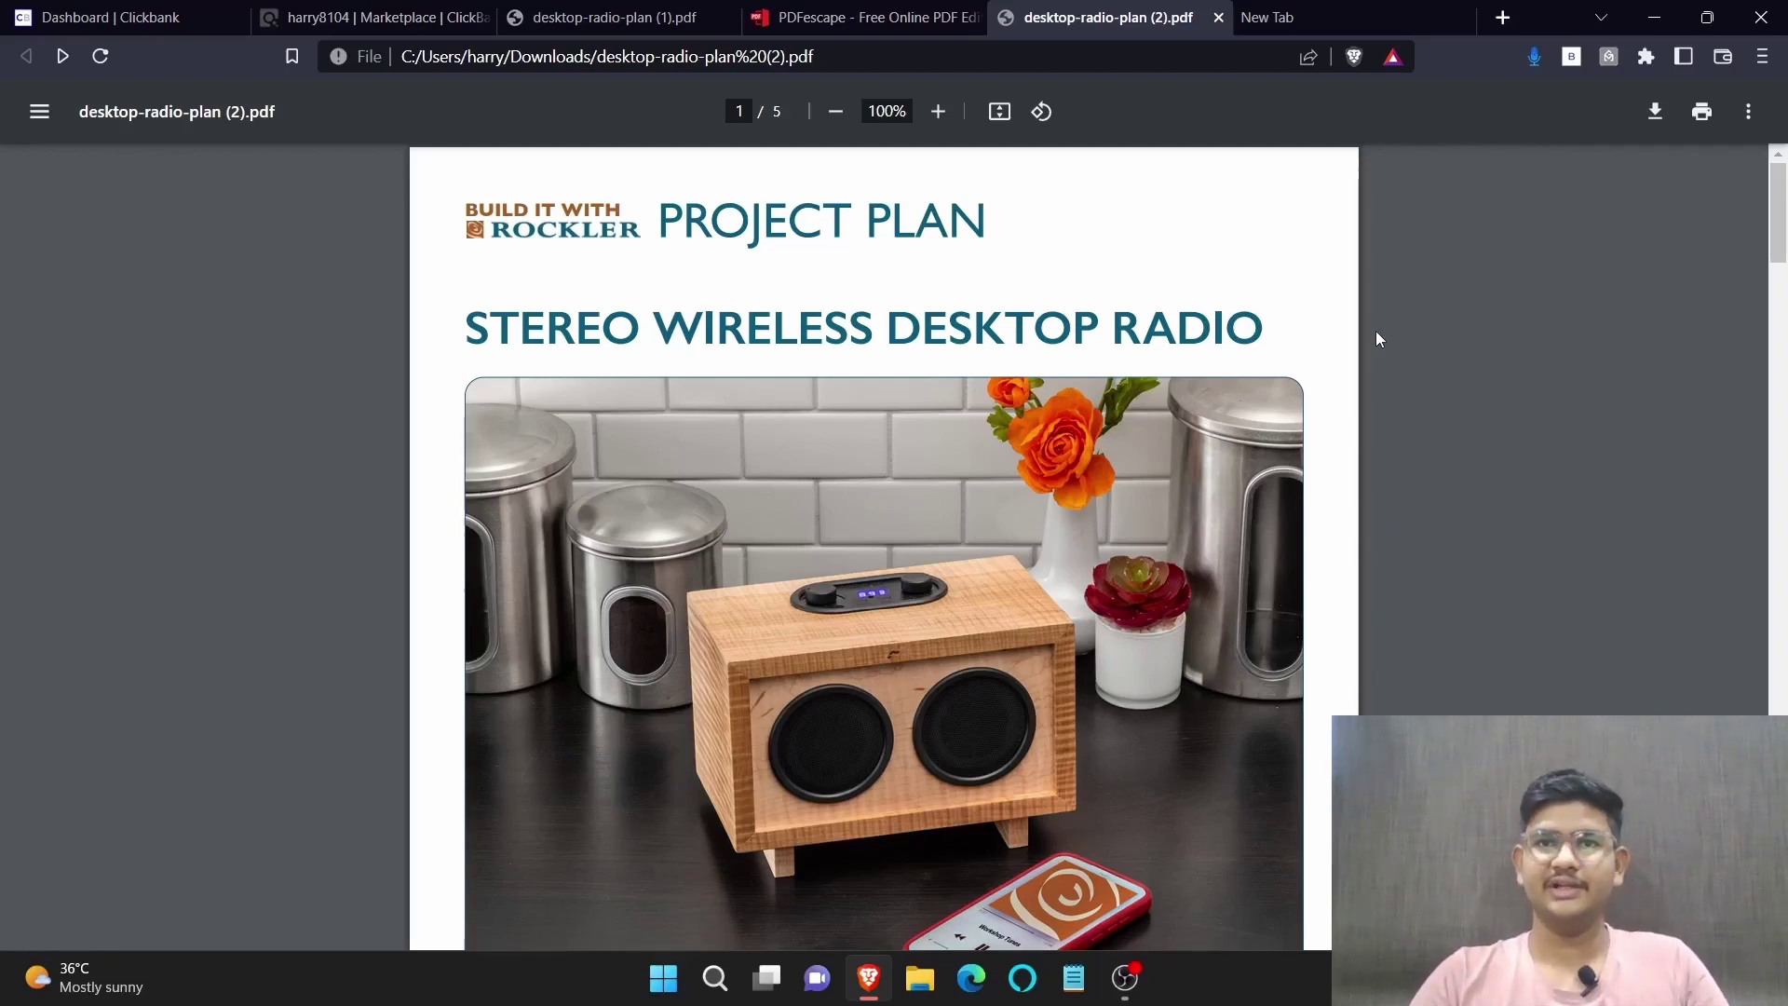
Open instructables.com in a new tab via the INSTR address-bar suggestion
{"action": "left_click", "coordinate": [1322, 19]}
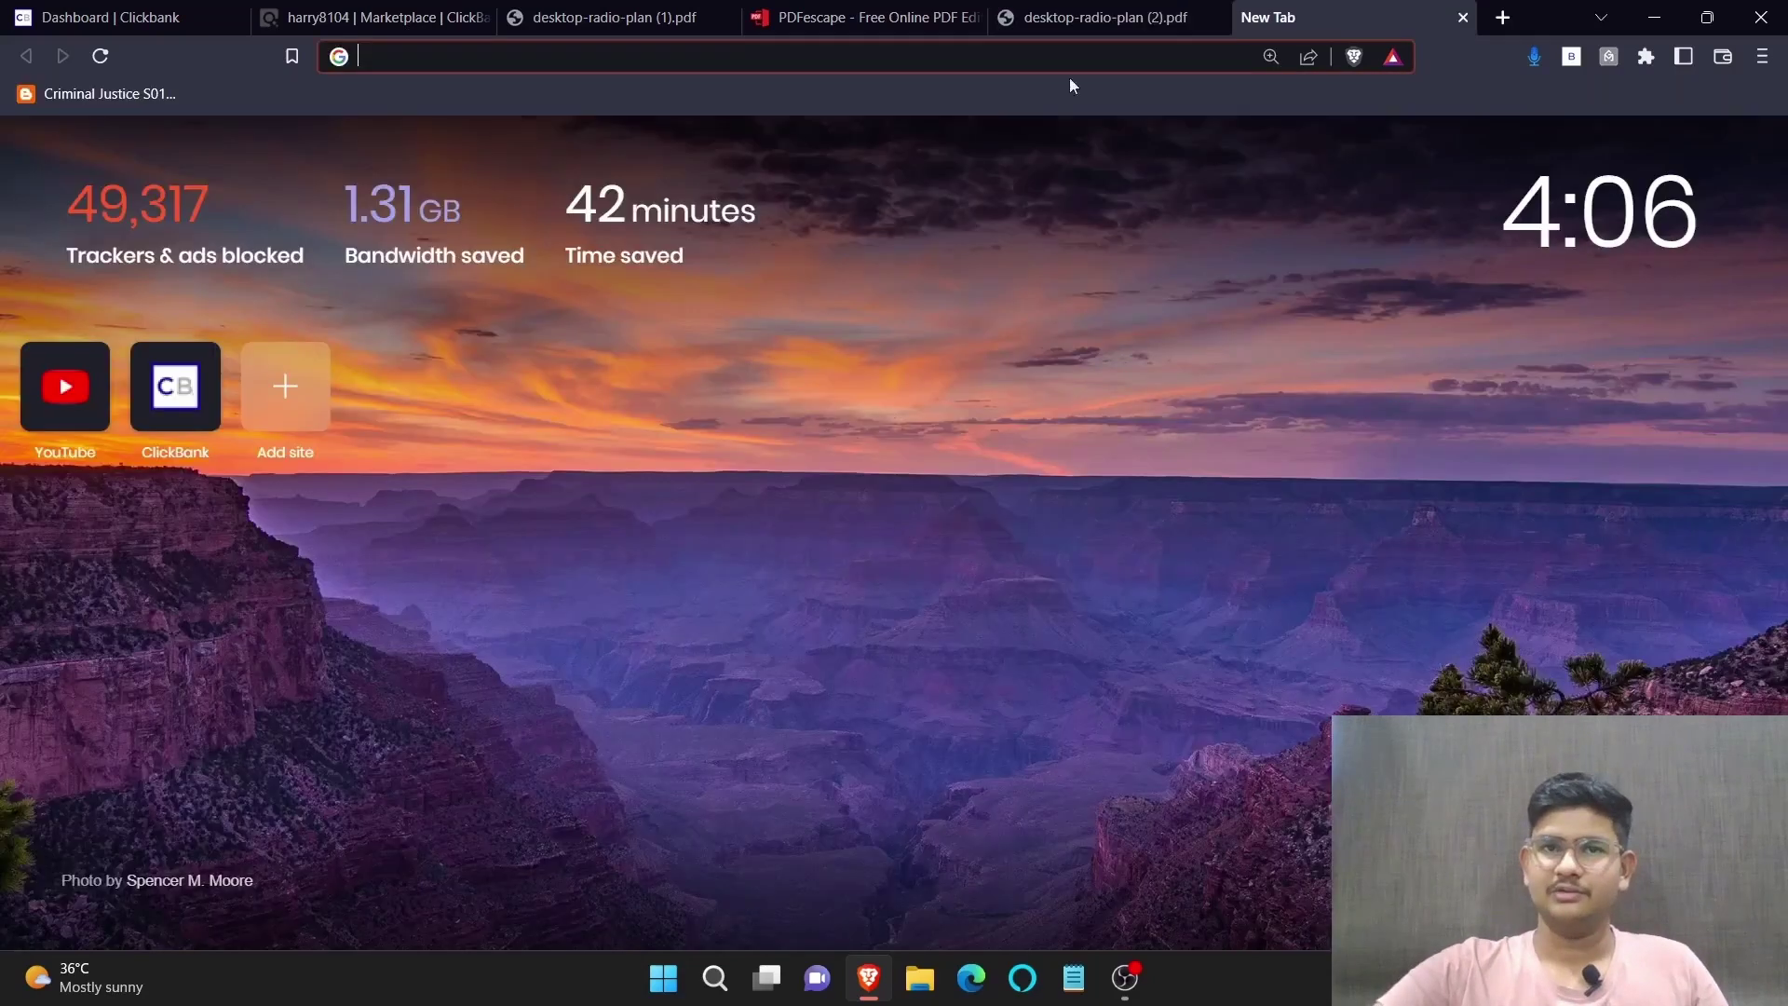
{"action": "left_click", "coordinate": [1017, 64]}
{"action": "type", "text": "INSTRuctables.com"}
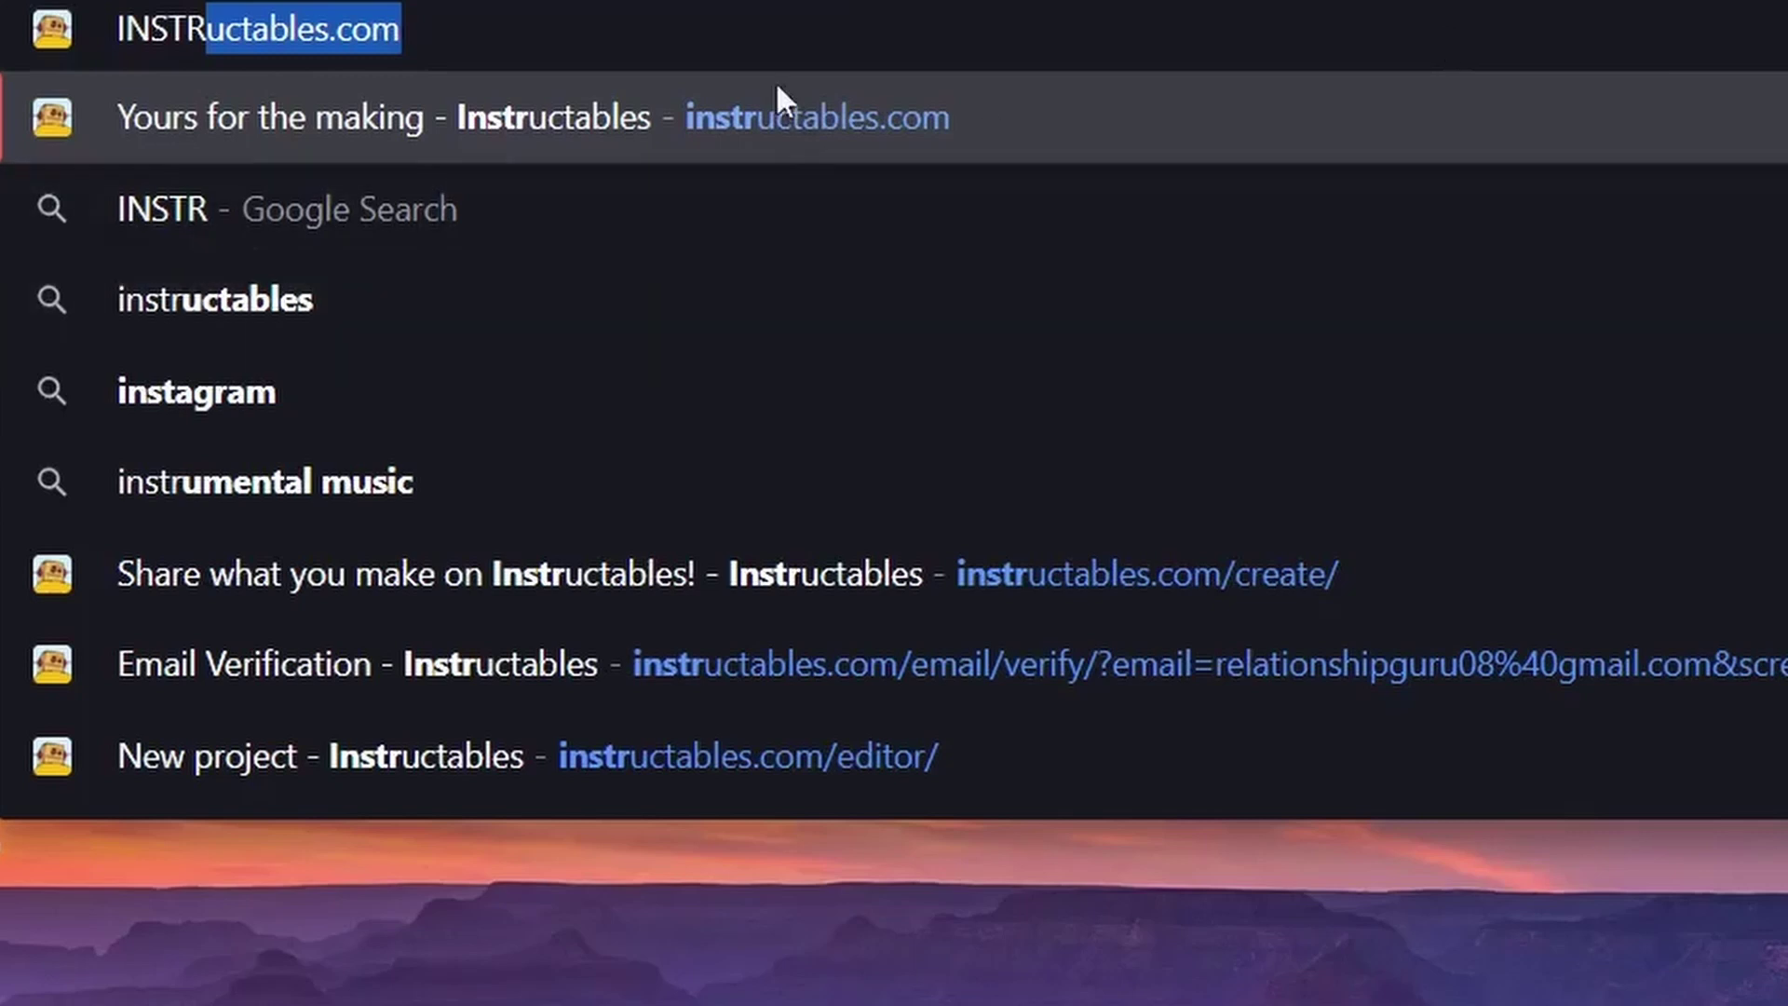
{"action": "left_click", "coordinate": [805, 139]}
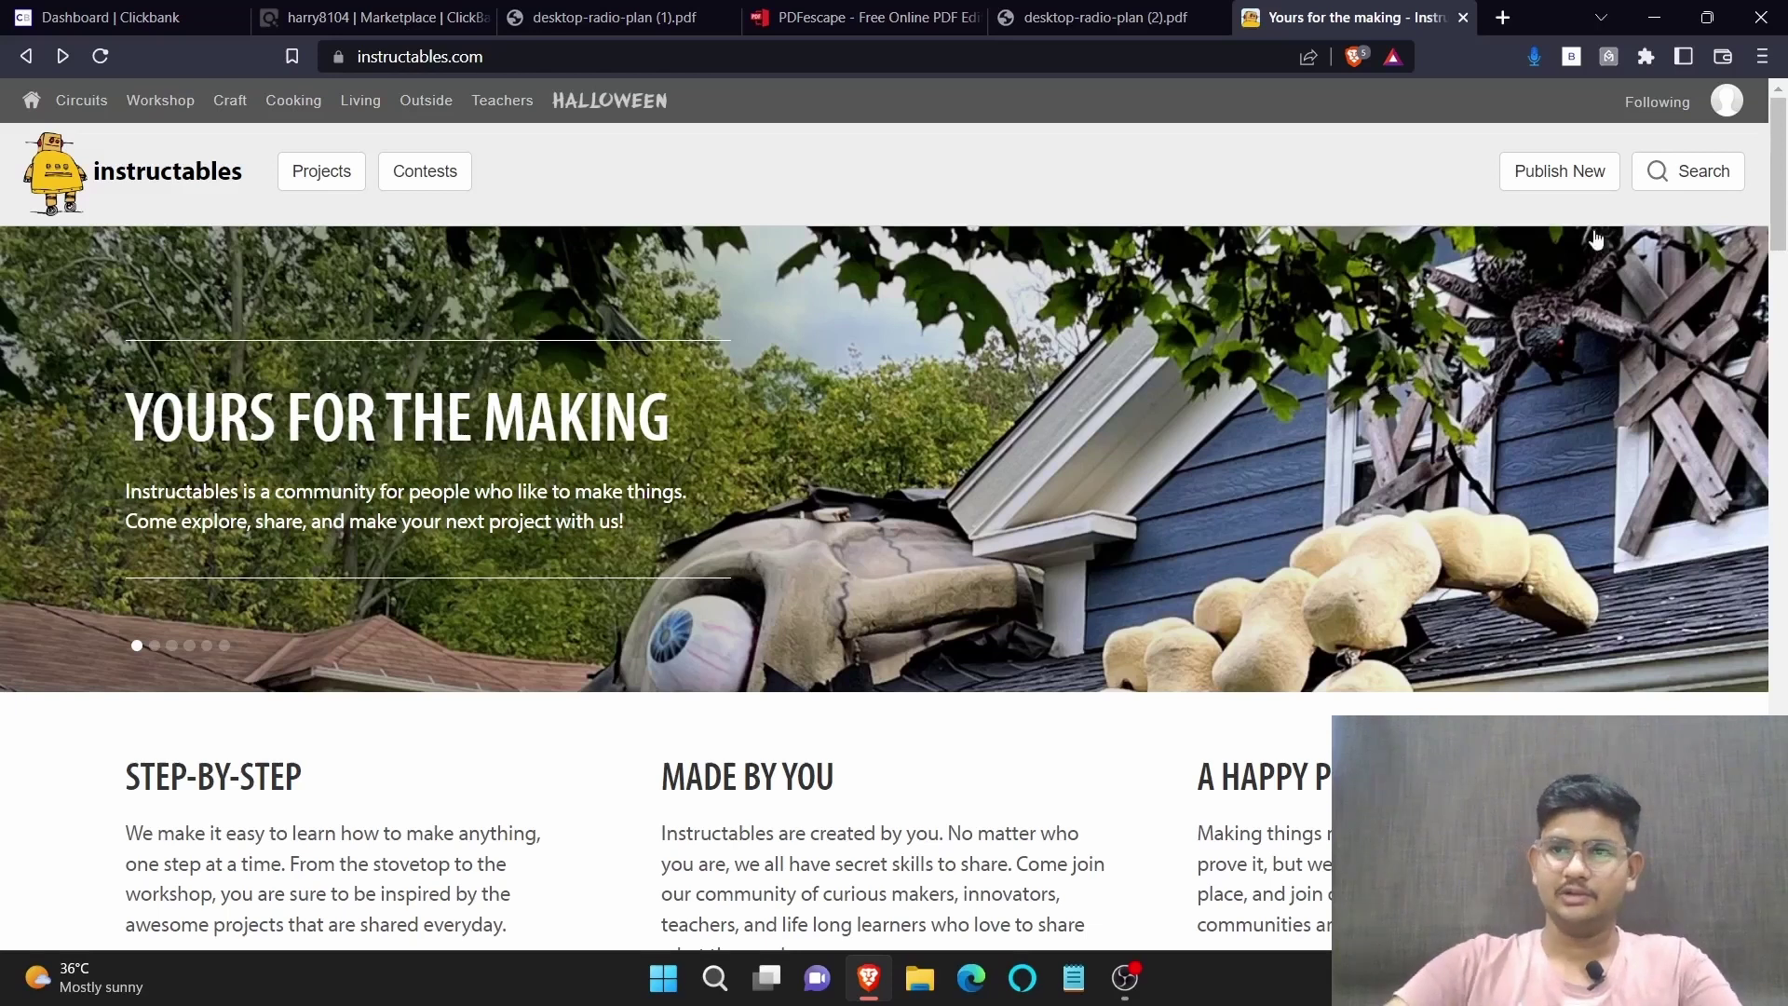
Search Instructables for 'woodworking' projects
{"action": "left_click", "coordinate": [1696, 171]}
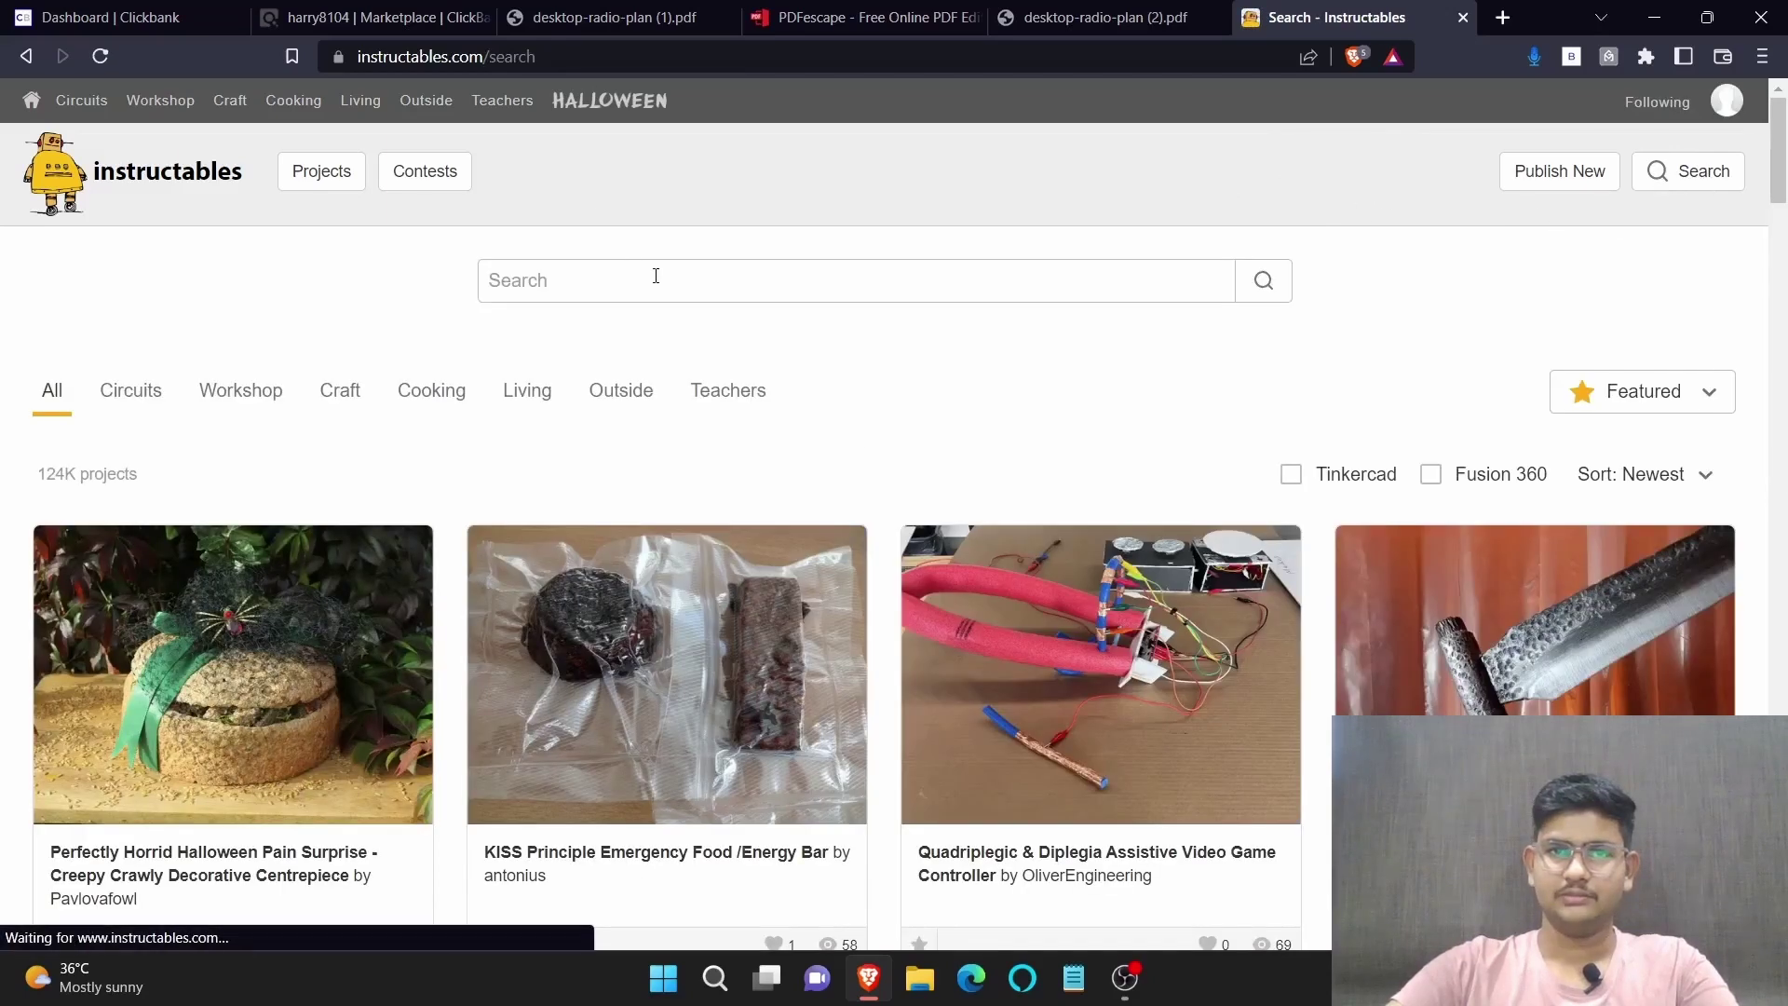
{"action": "left_click", "coordinate": [656, 275]}
{"action": "type", "text": "wood"}
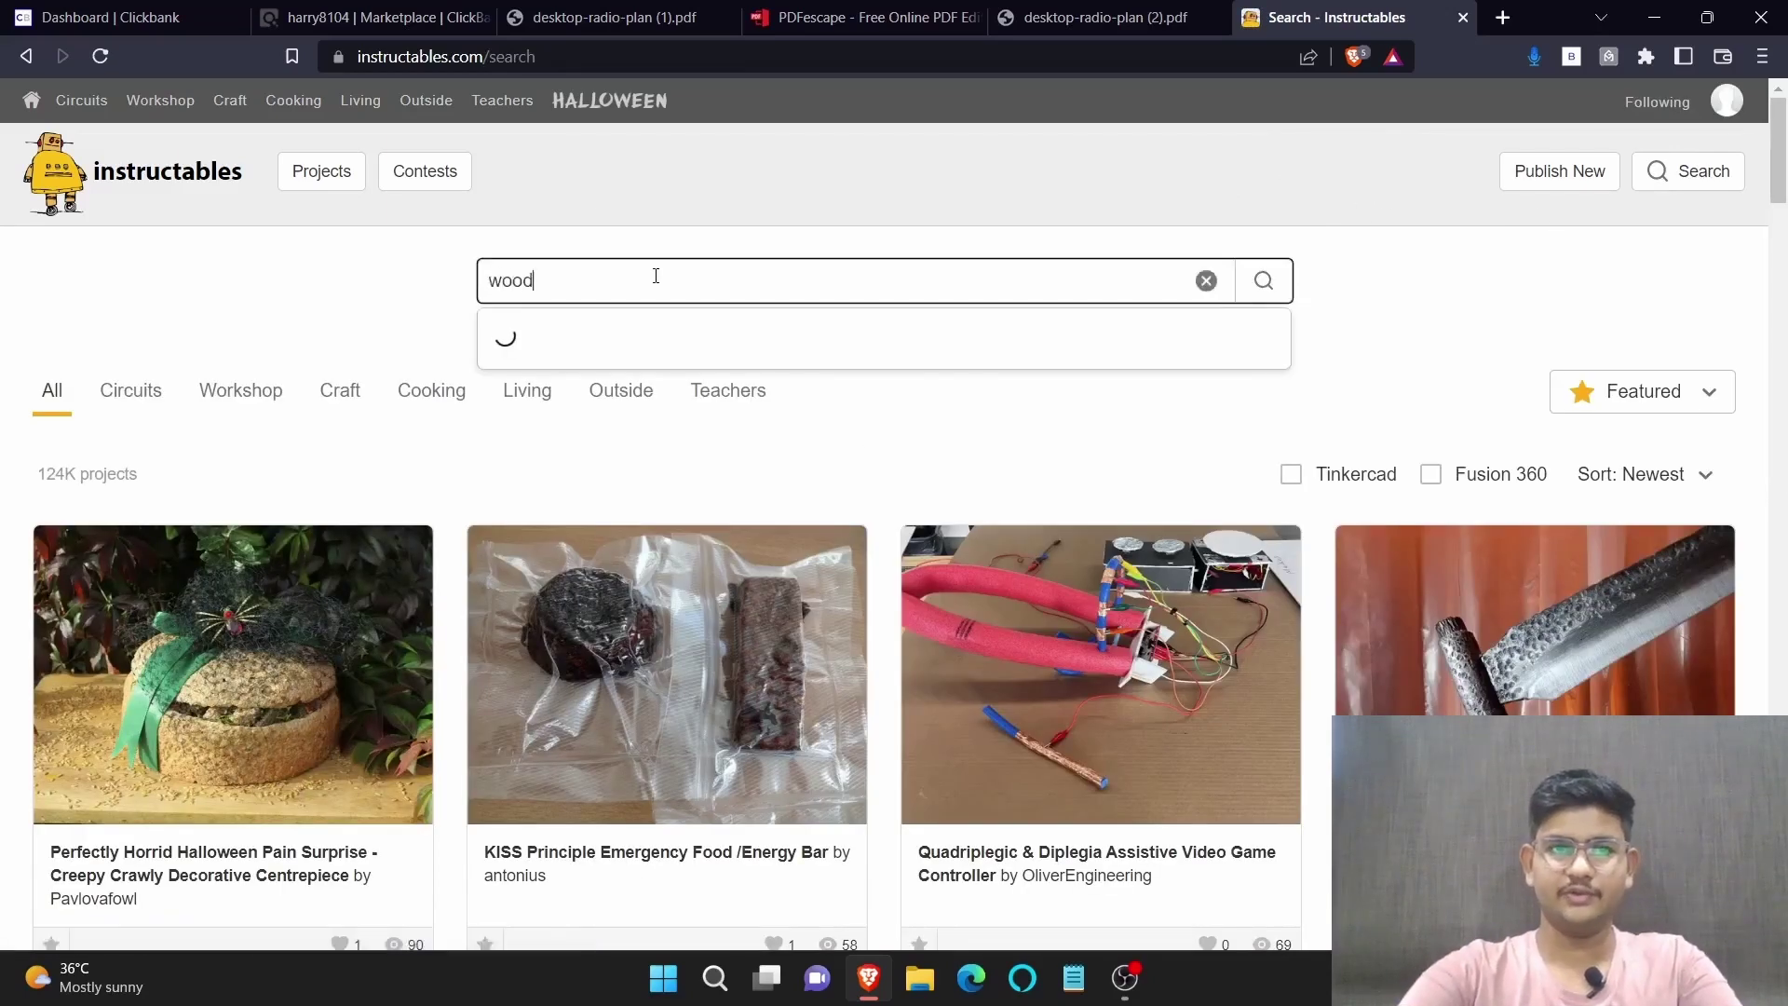
{"action": "type", "text": "workin"}
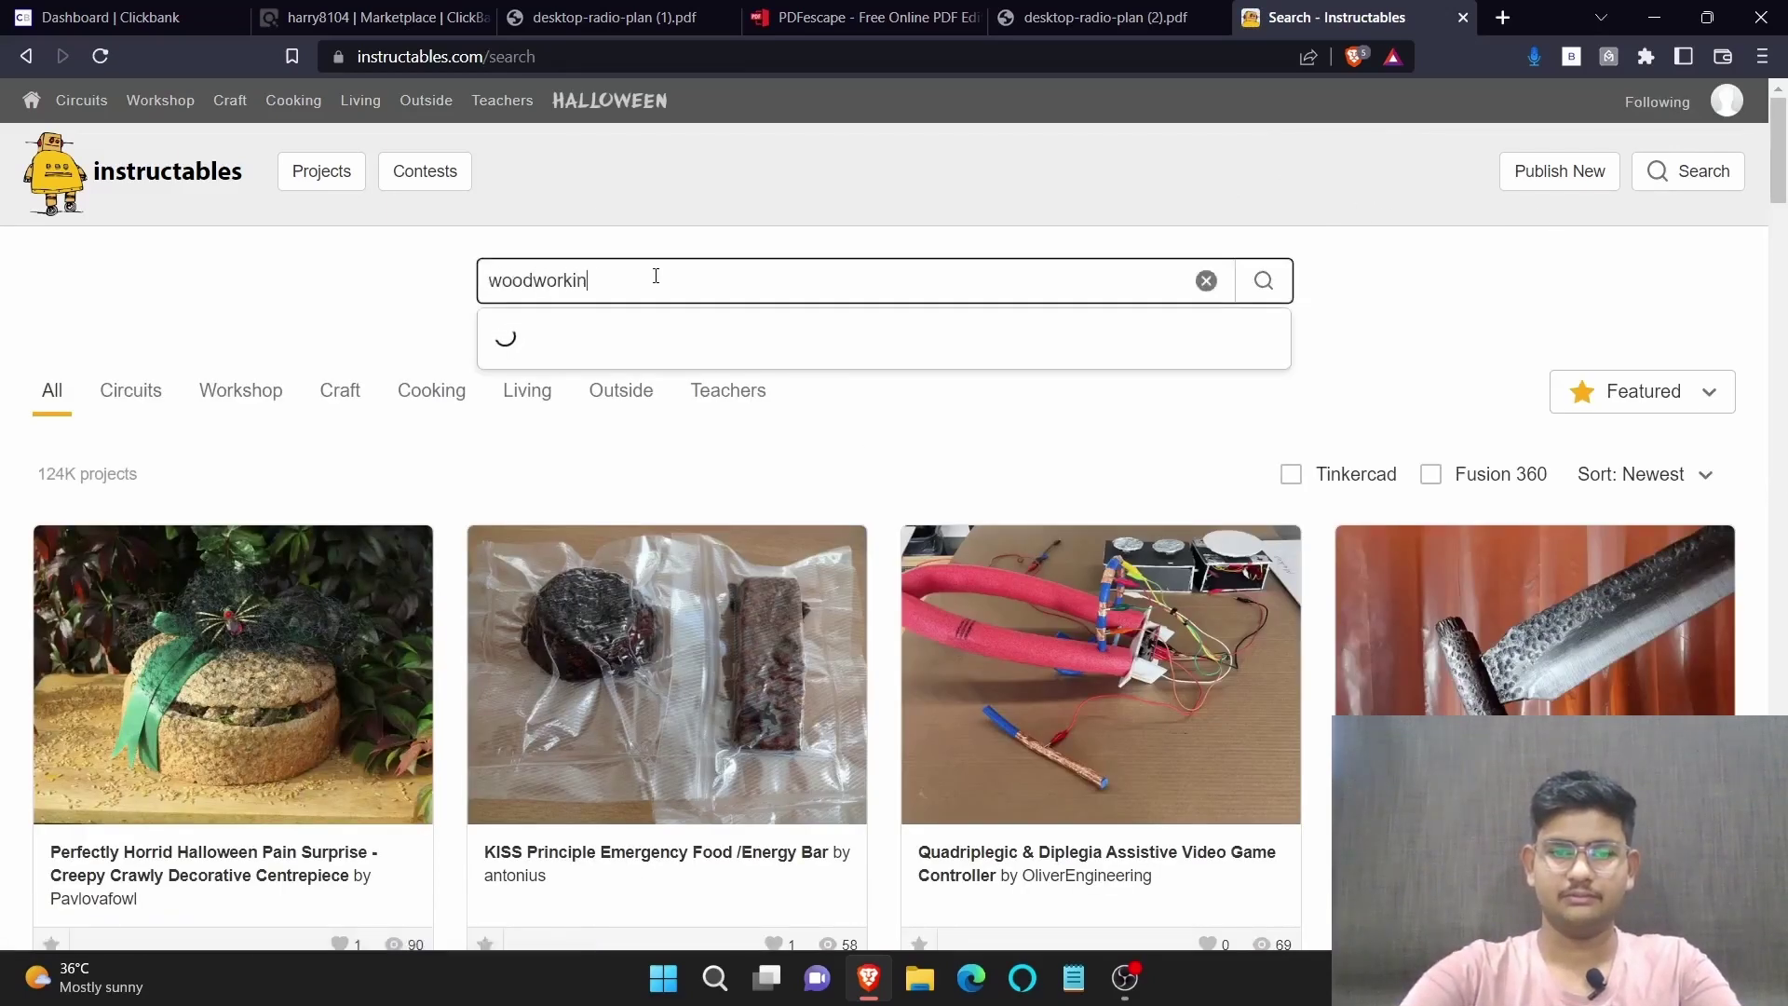
{"action": "type", "text": "g"}
{"action": "key", "text": "Return"}
Highlight the 67K, 16K and 21K view counts on the result cards, then return to the top
{"action": "scroll", "coordinate": [731, 387], "scroll_direction": "down", "scroll_amount": 2}
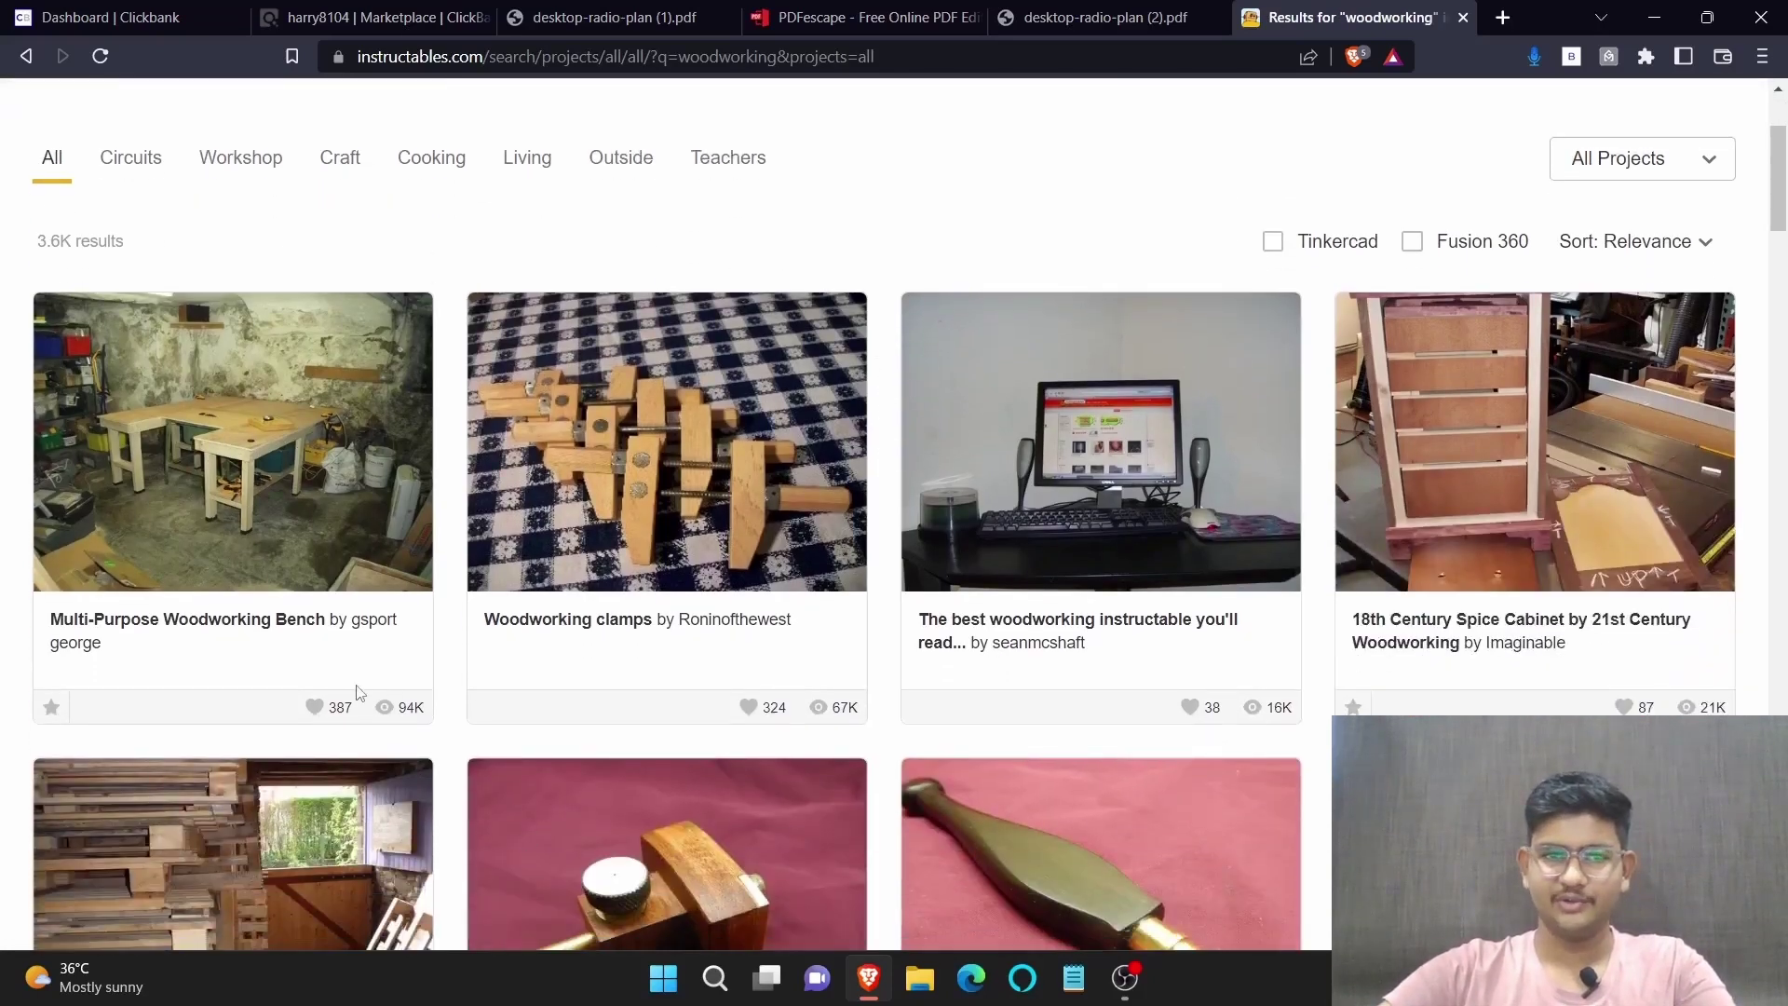
{"action": "scroll", "coordinate": [391, 675], "scroll_direction": "down", "scroll_amount": 1}
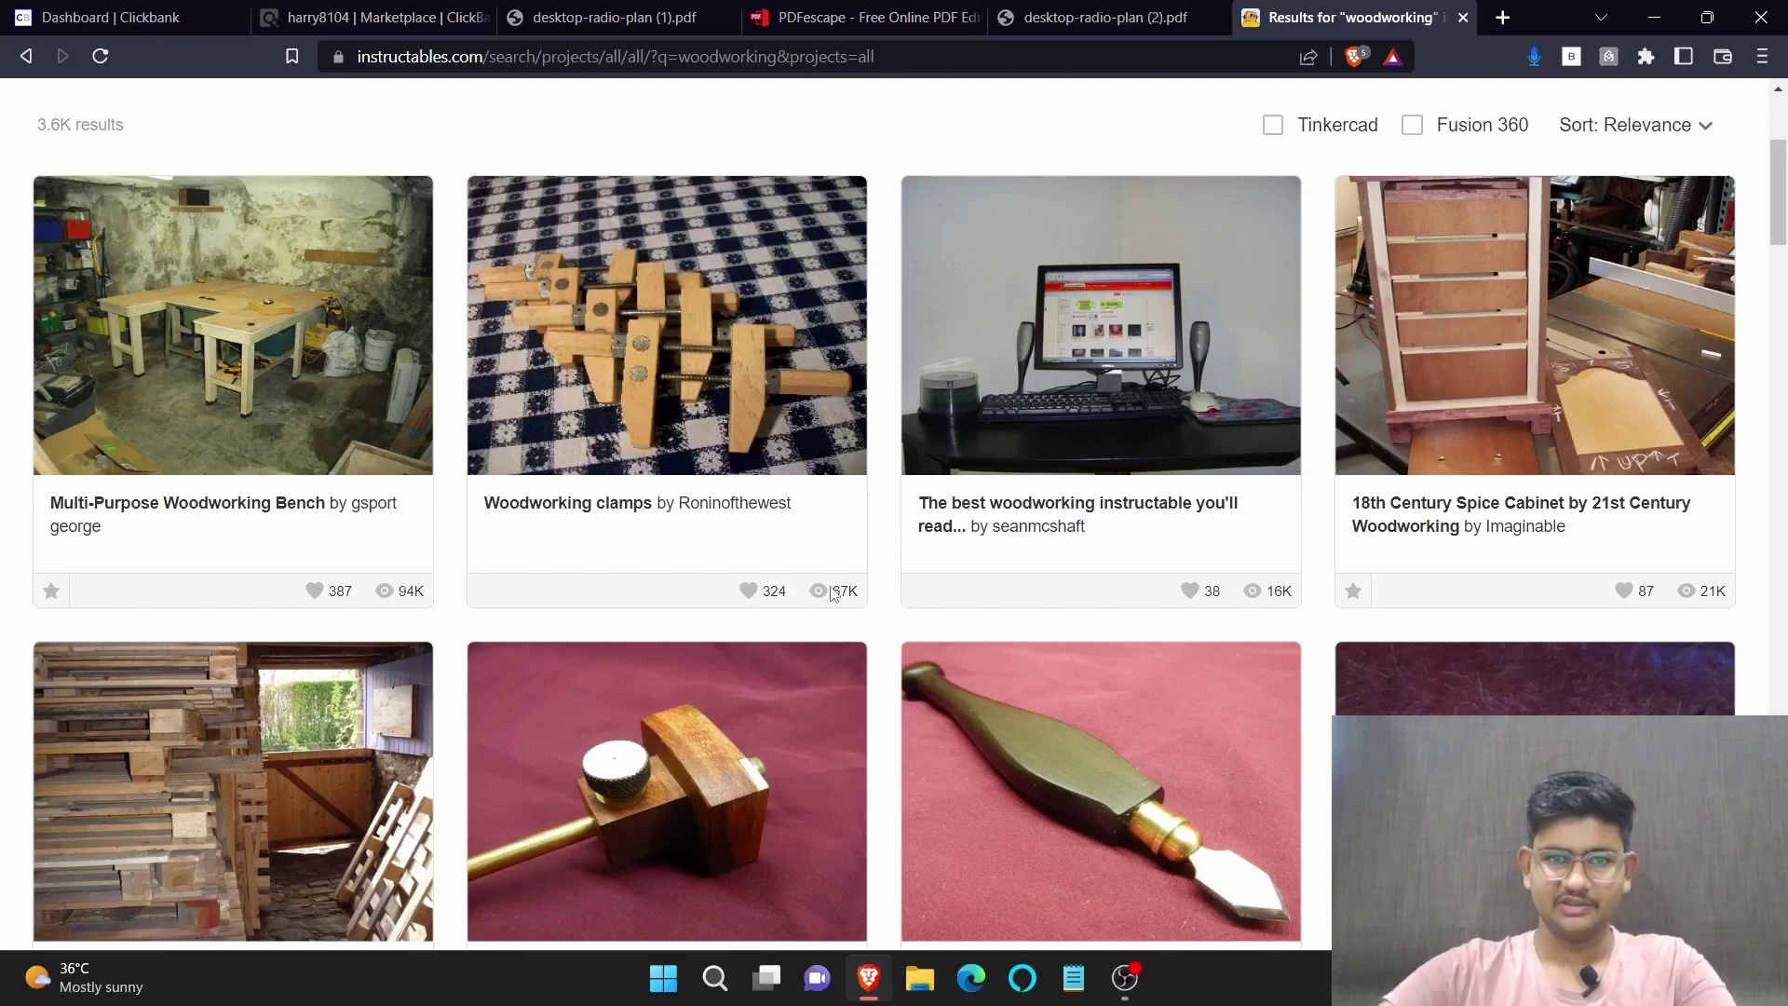
{"action": "left_click_drag", "start_coordinate": [817, 597], "coordinate": [873, 598]}
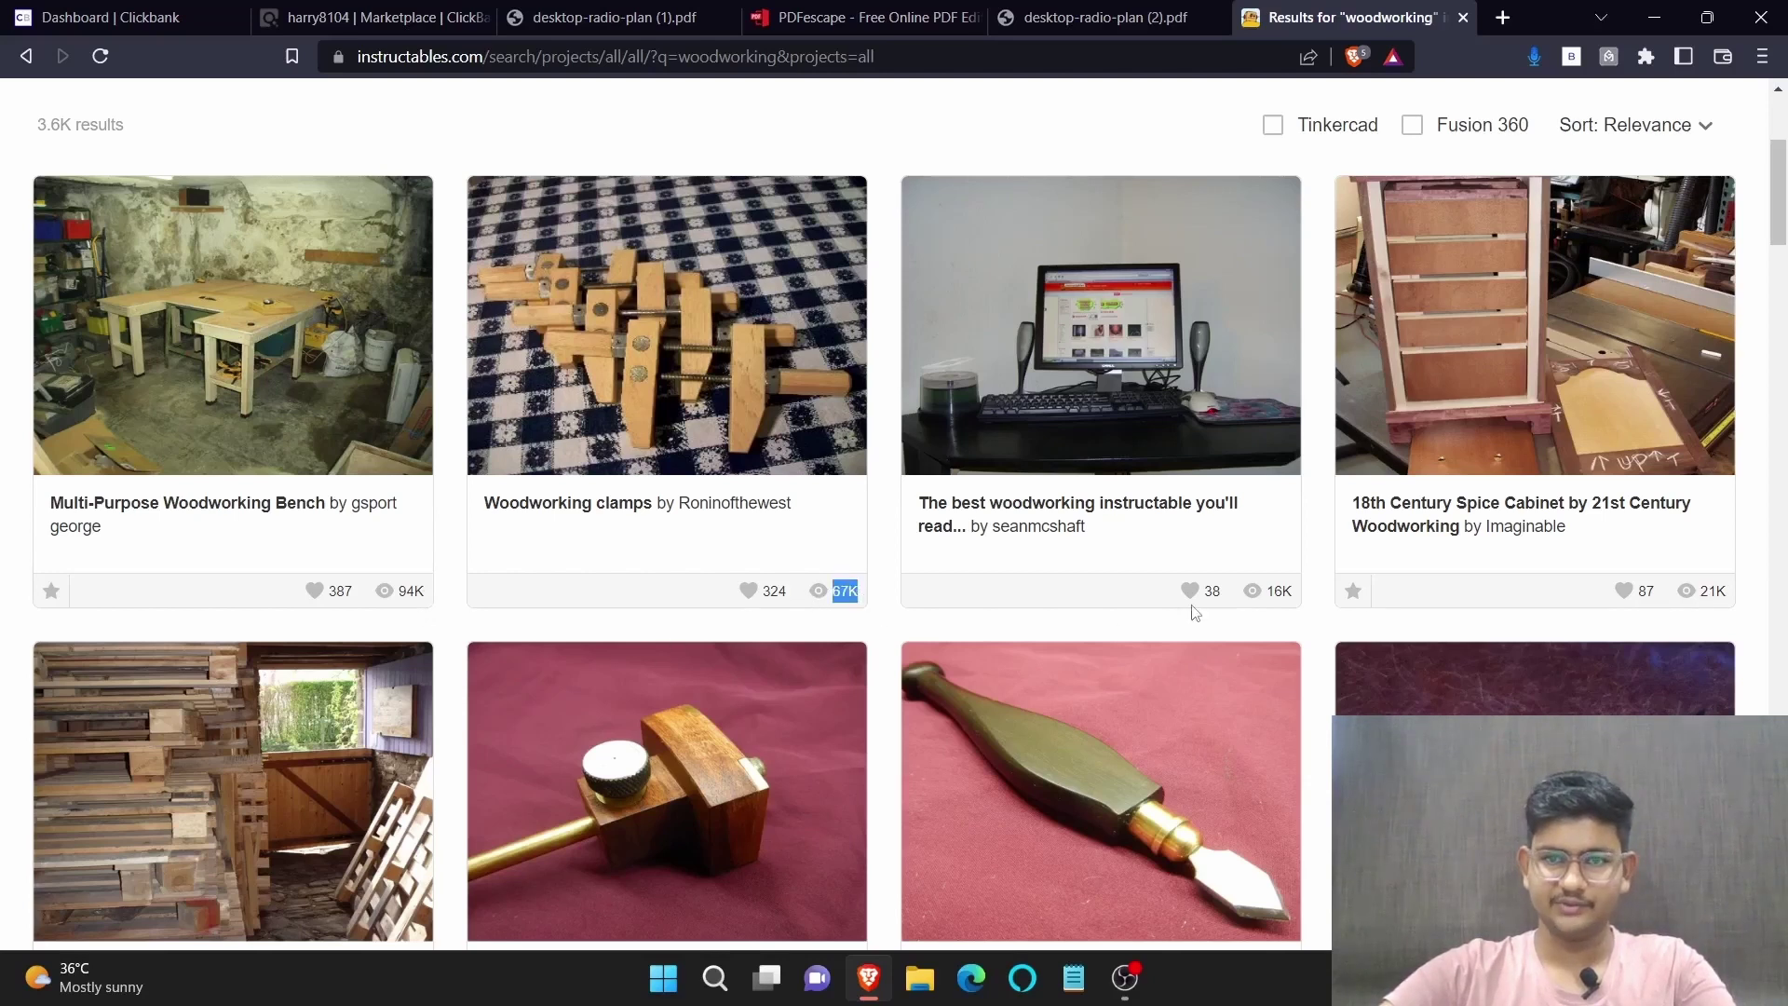
{"action": "left_click_drag", "start_coordinate": [1242, 602], "coordinate": [1297, 599]}
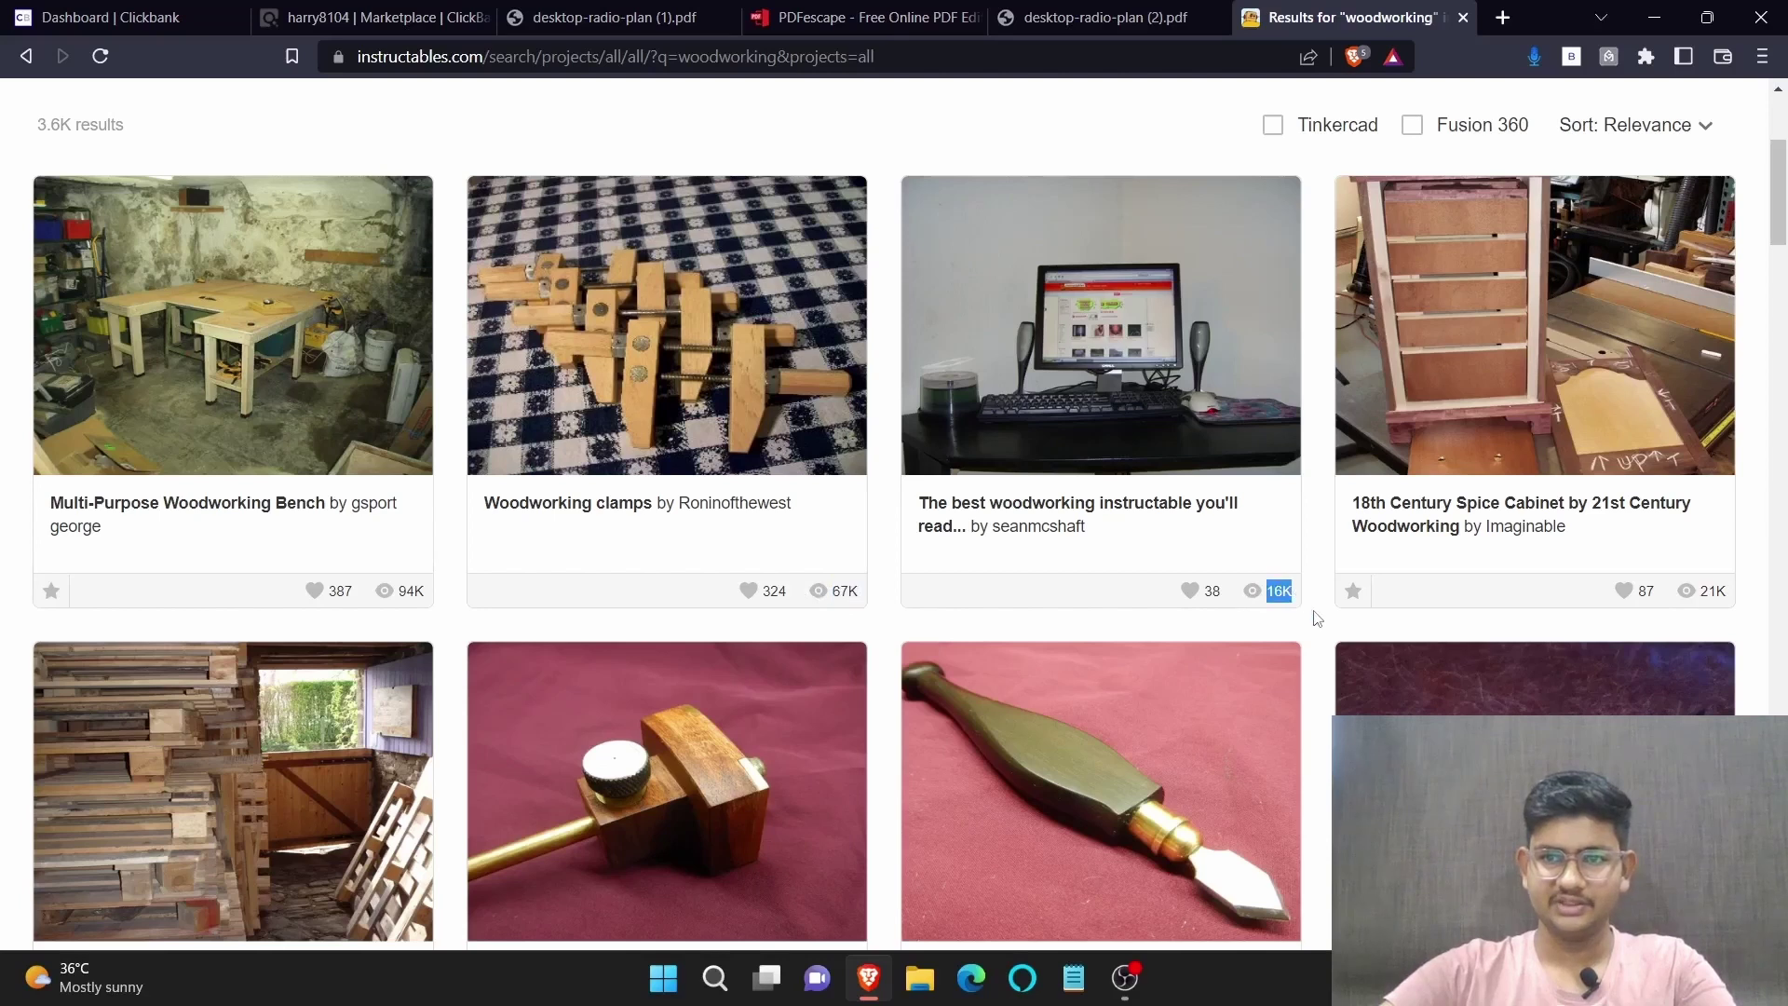
{"action": "left_click_drag", "start_coordinate": [1667, 599], "coordinate": [1734, 600]}
{"action": "left_click", "coordinate": [1738, 636]}
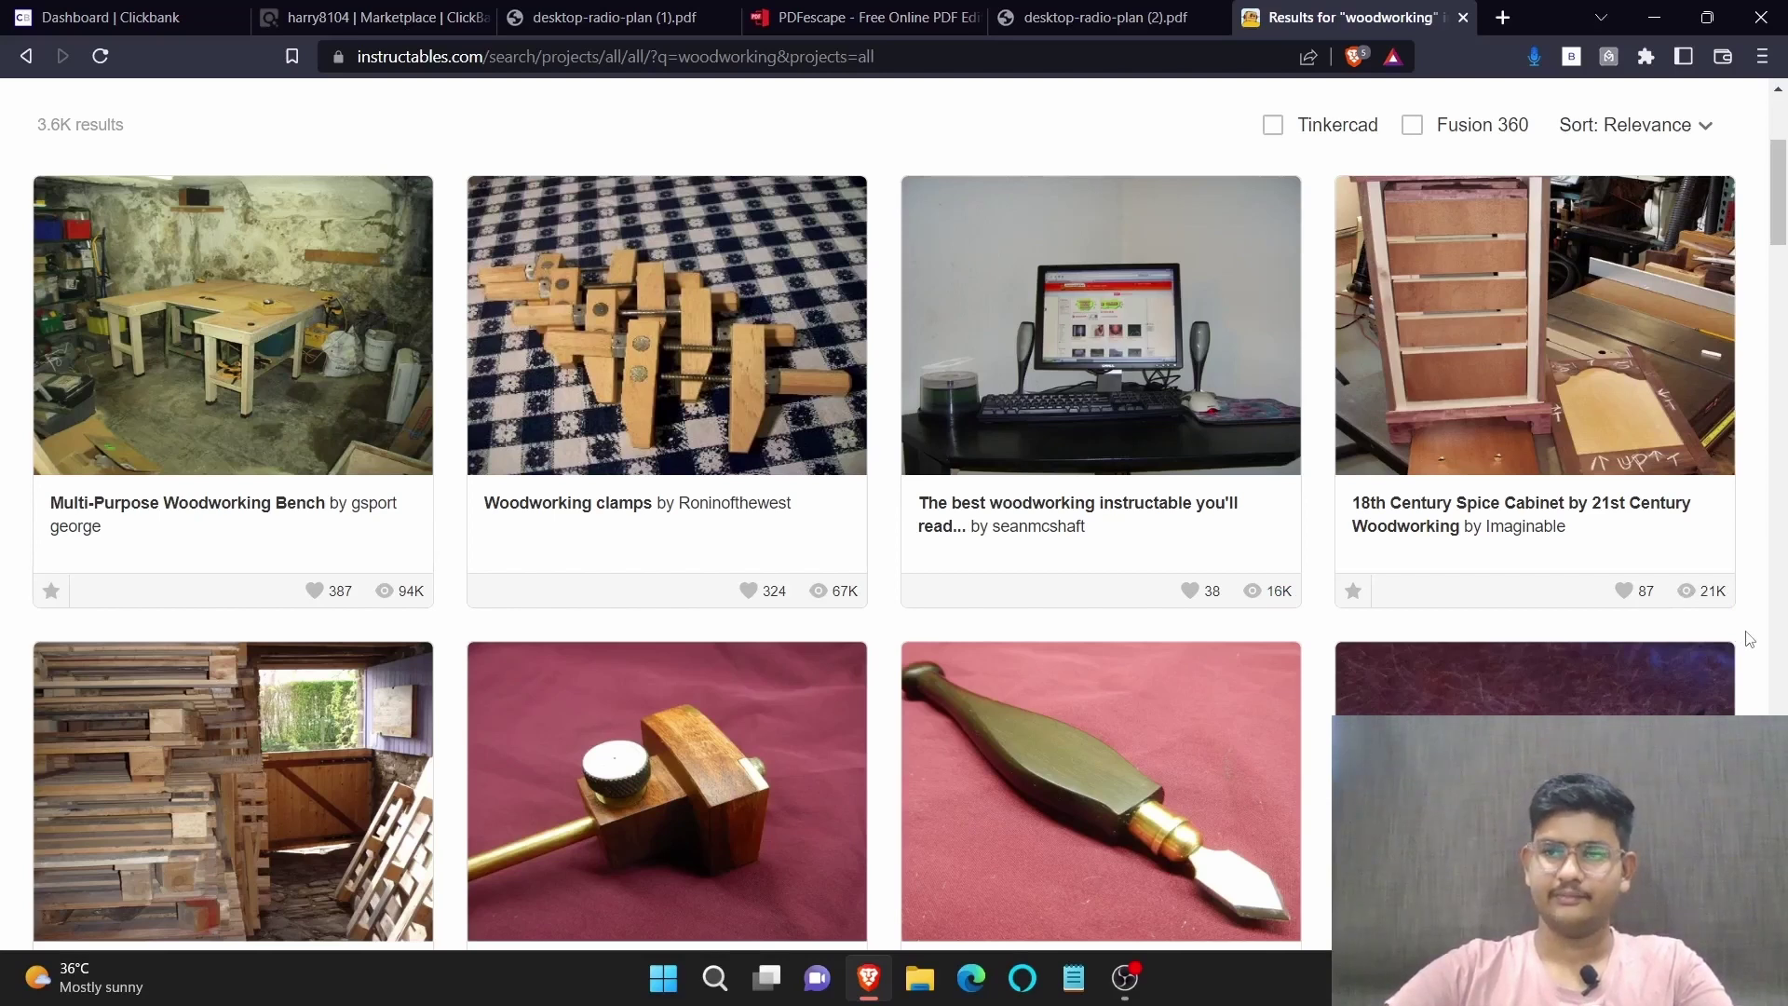
{"action": "scroll", "coordinate": [1748, 639], "scroll_direction": "up", "scroll_amount": 4}
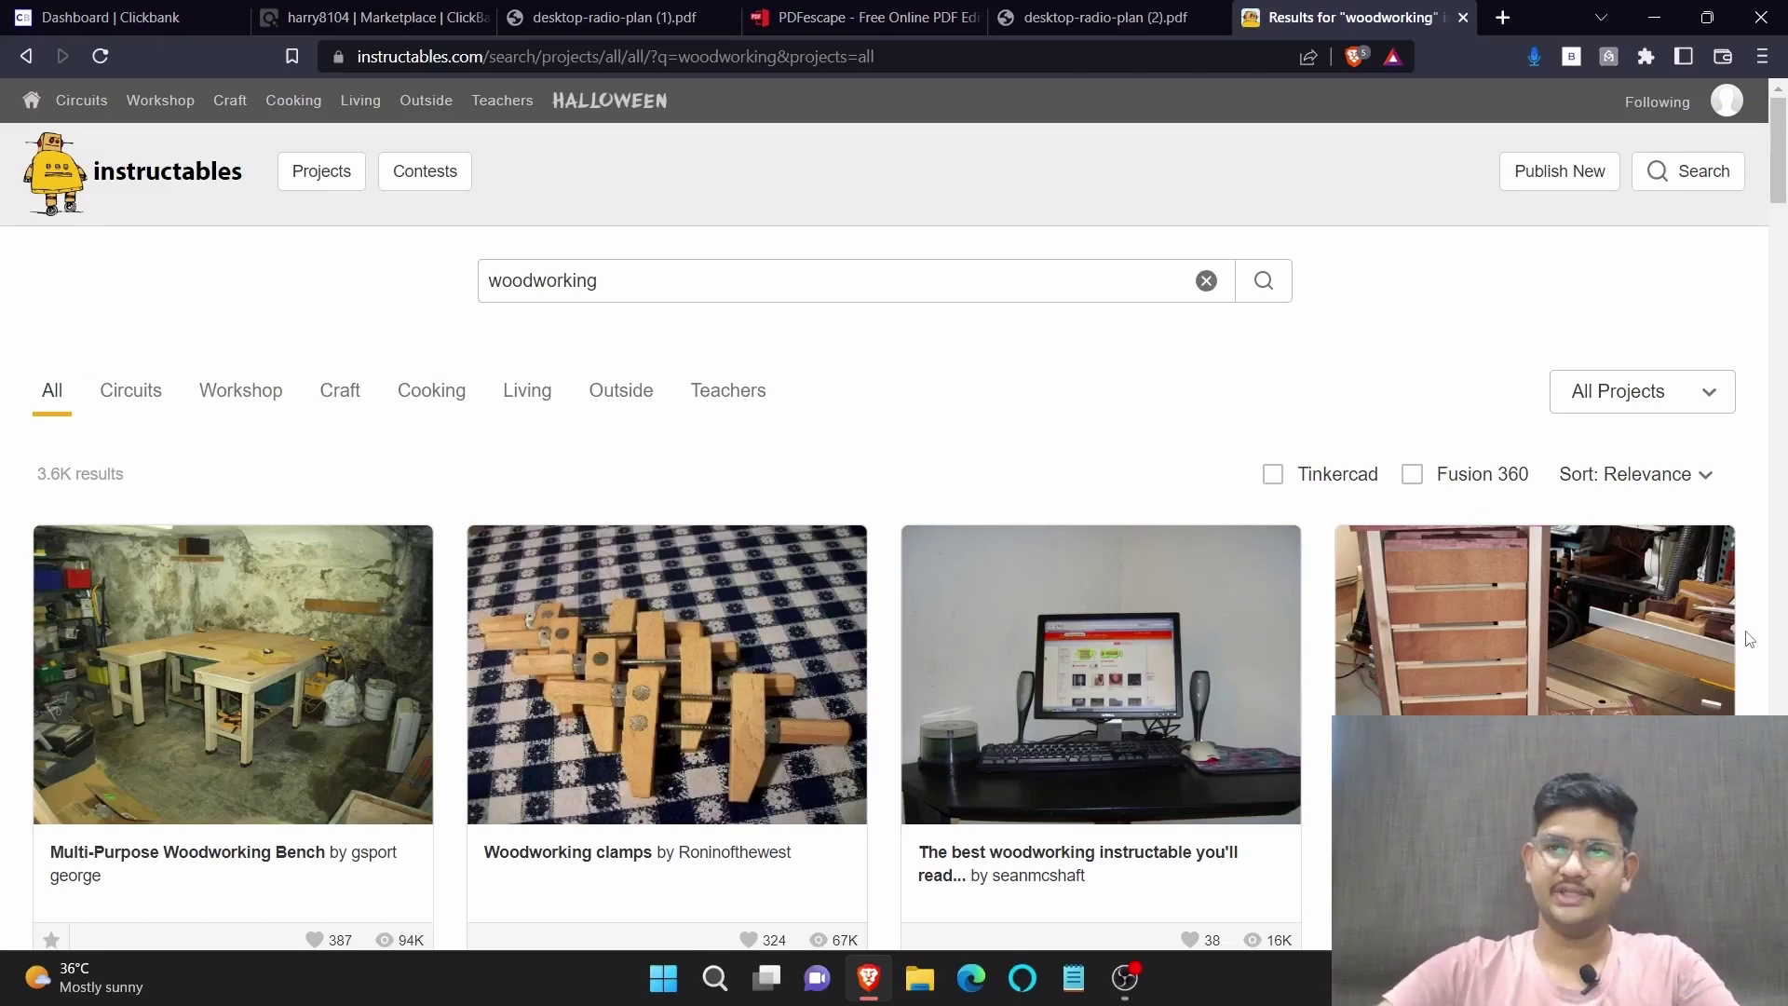
Start a blank New Instructable draft from Publish New
{"action": "left_click", "coordinate": [1572, 186]}
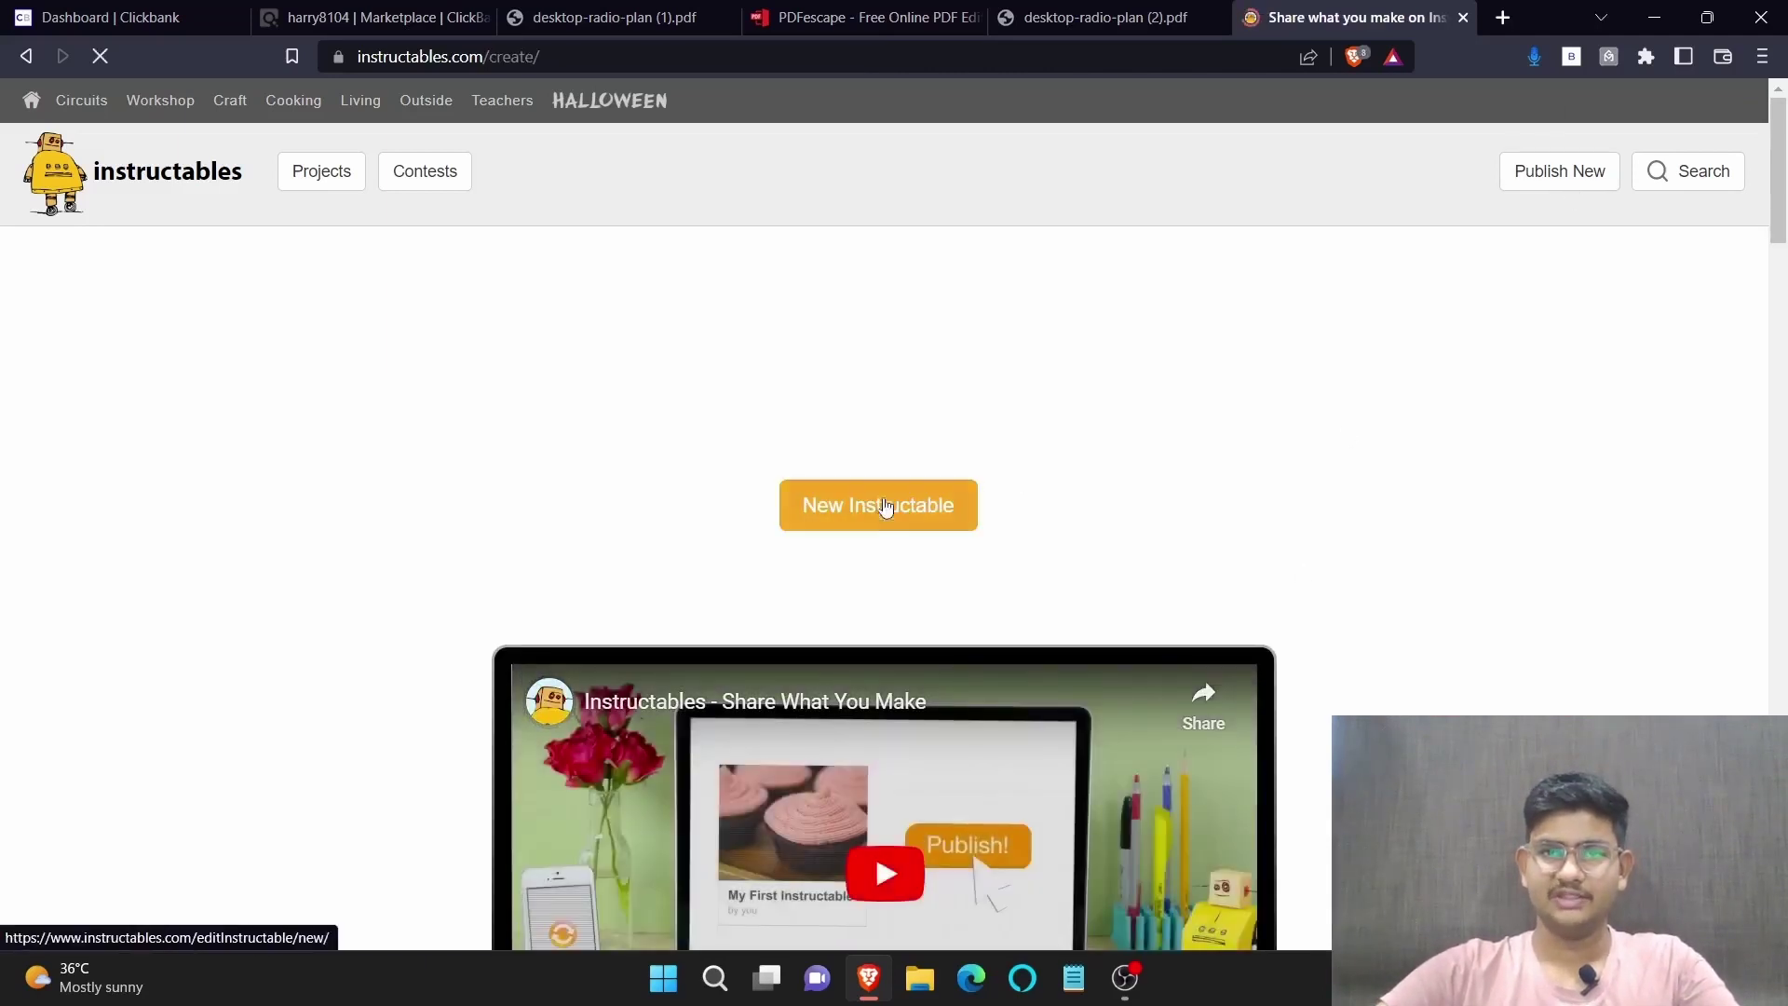
{"action": "left_click", "coordinate": [878, 519]}
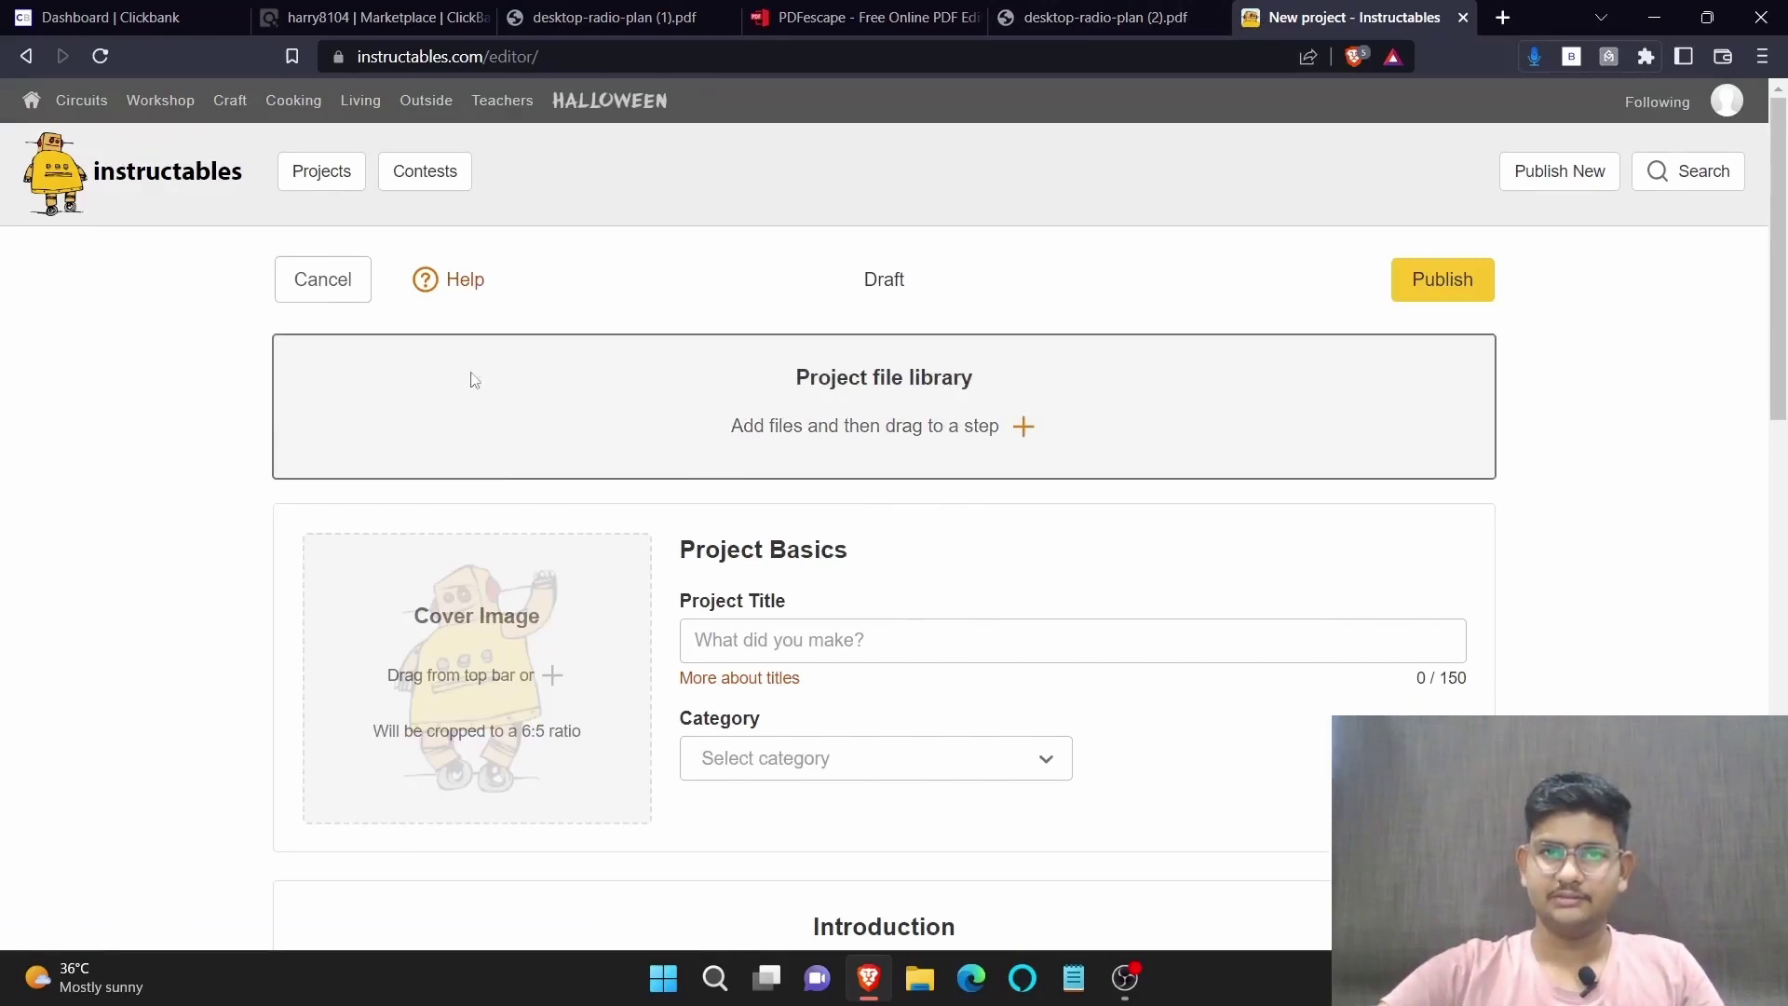
Capture the wooden radio photo from the plan PDF as a screen snip
{"action": "left_click", "coordinate": [559, 17]}
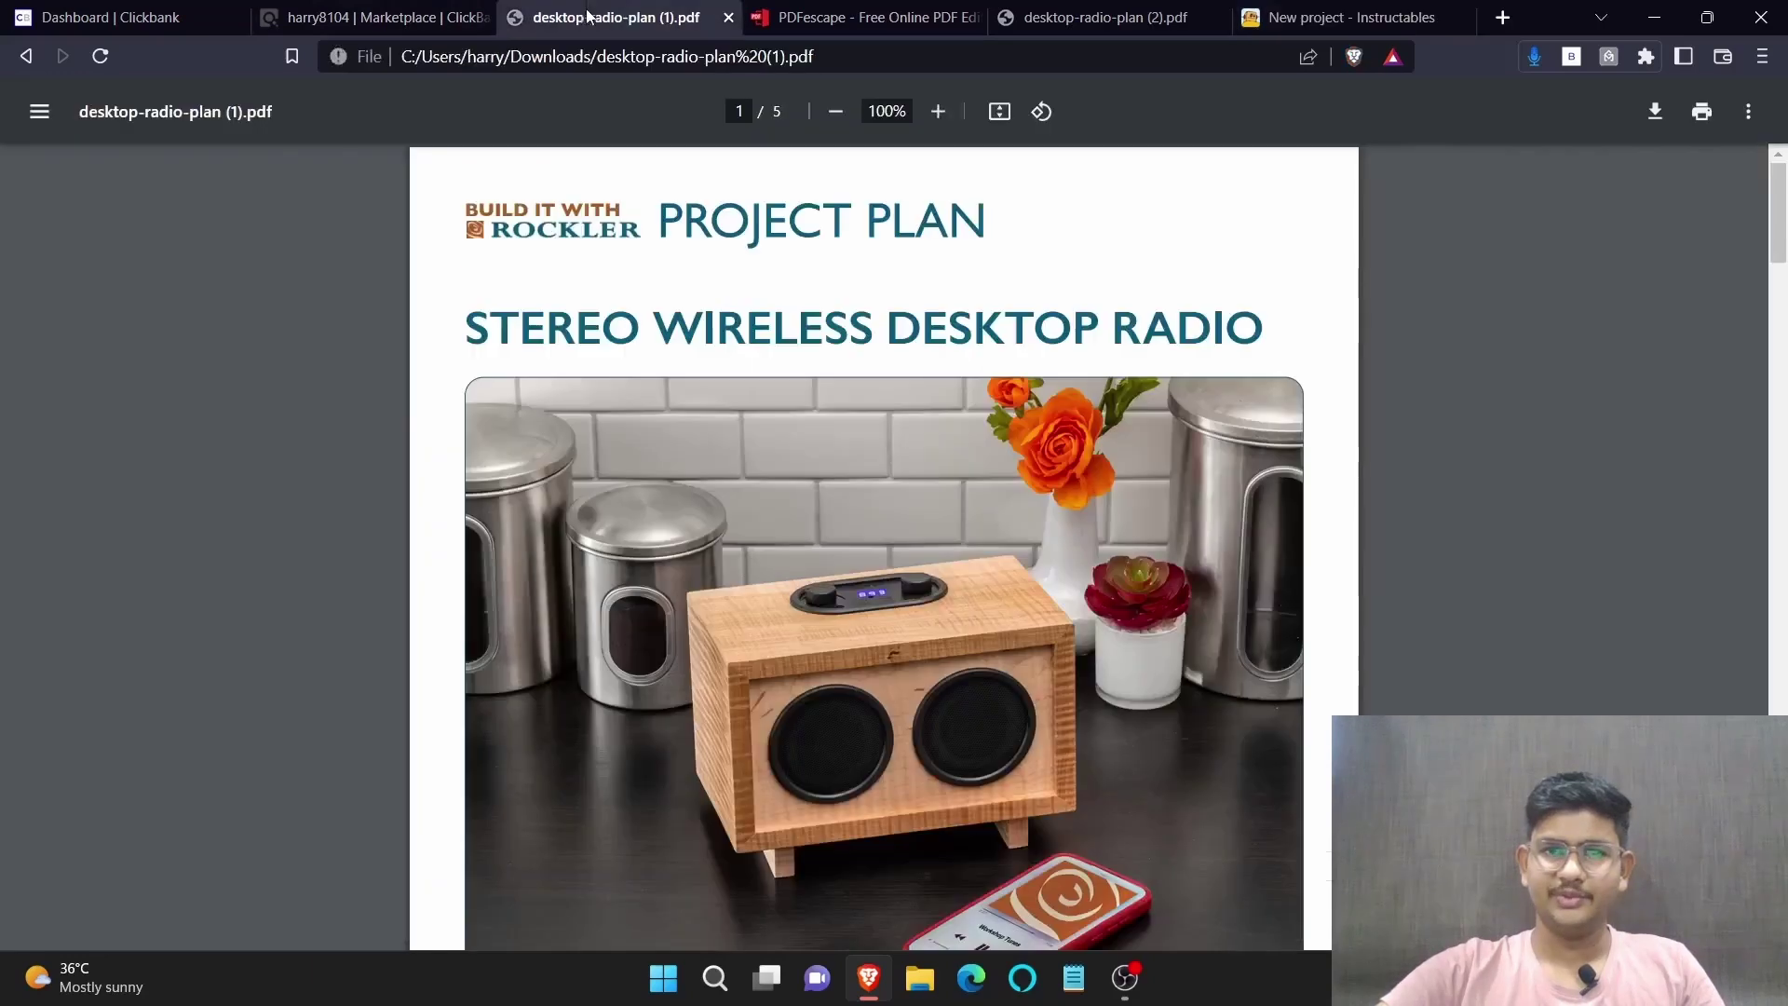
{"action": "scroll", "coordinate": [875, 520], "scroll_direction": "down", "scroll_amount": 2}
{"action": "right_click", "coordinate": [878, 526]}
{"action": "left_click", "coordinate": [826, 523]}
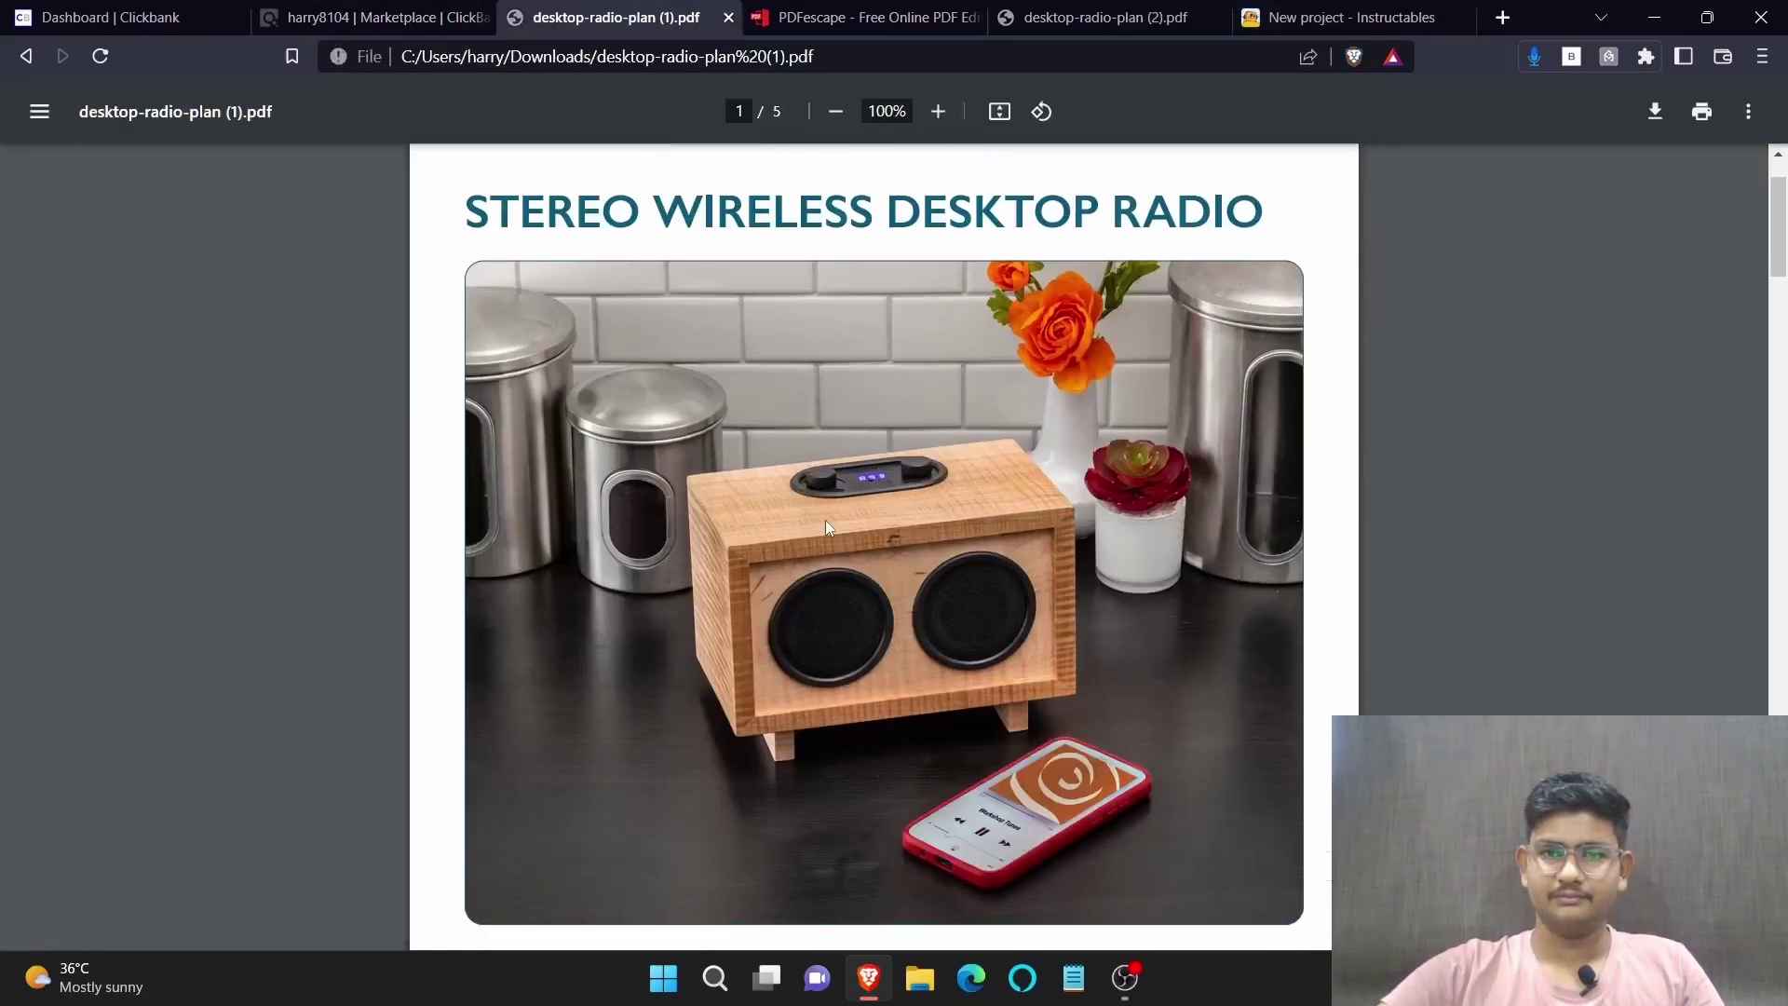
{"action": "scroll", "coordinate": [535, 375], "scroll_direction": "down", "scroll_amount": 1}
{"action": "scroll", "coordinate": [708, 372], "scroll_direction": "up", "scroll_amount": 1}
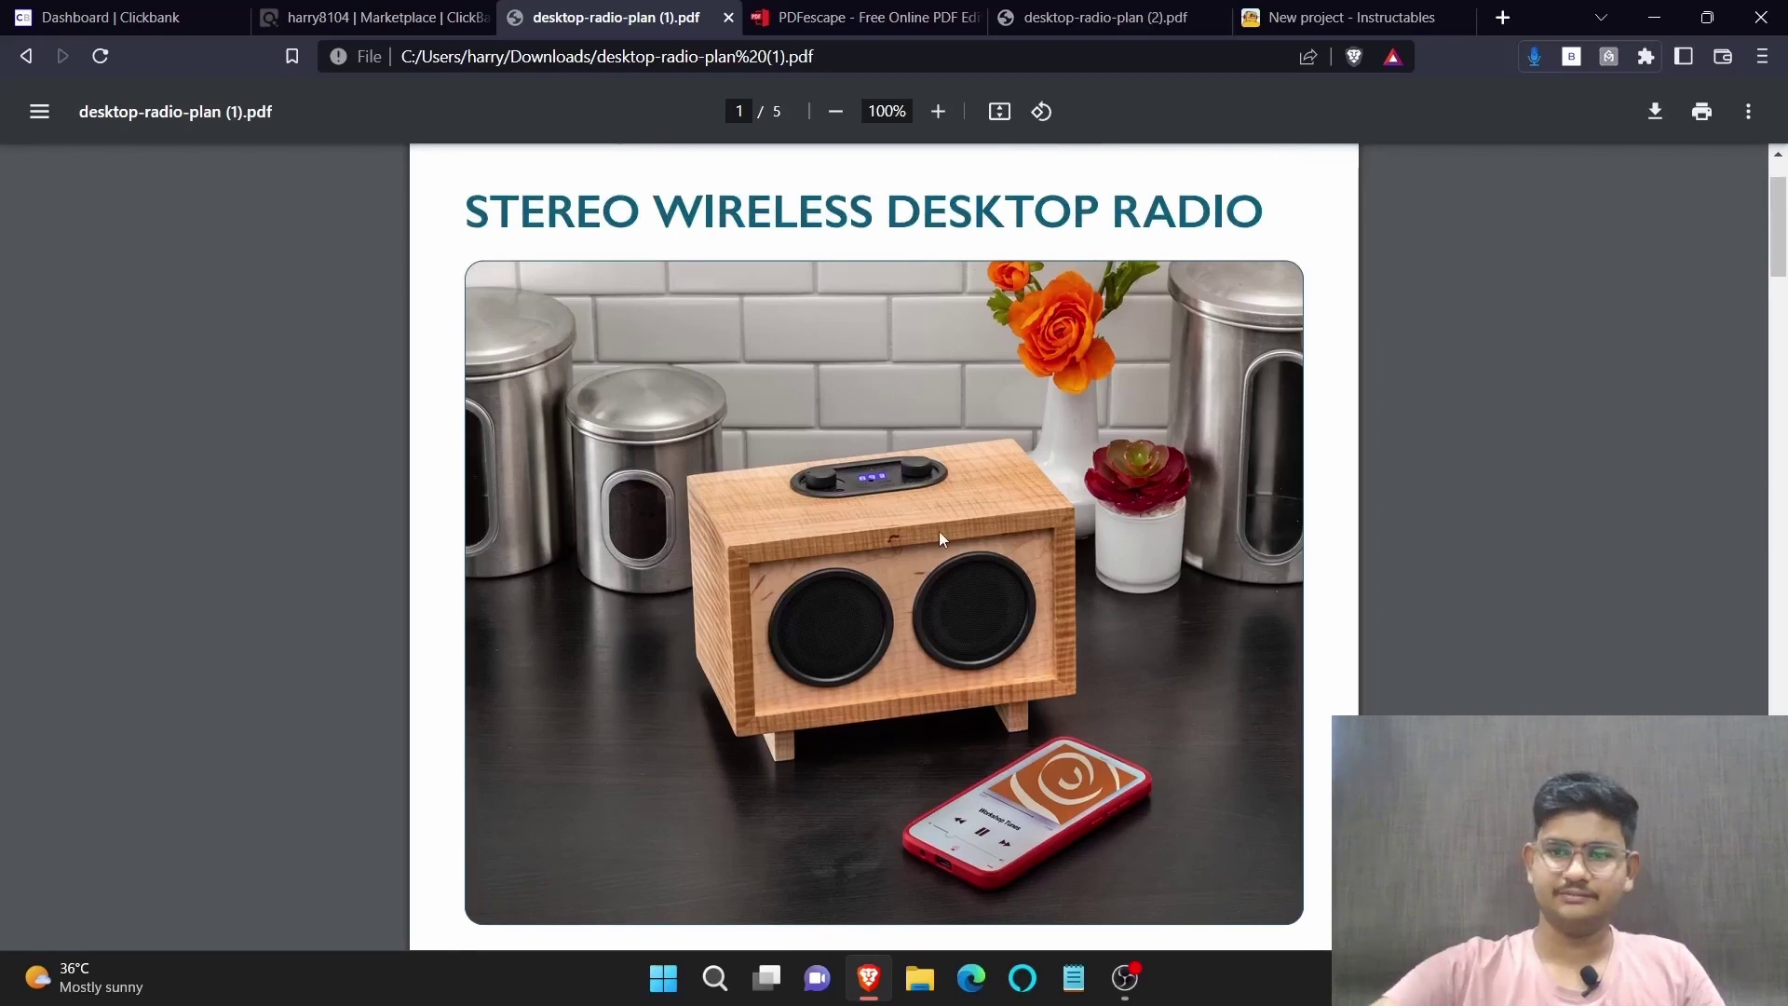
{"action": "key", "text": "super+shift+s"}
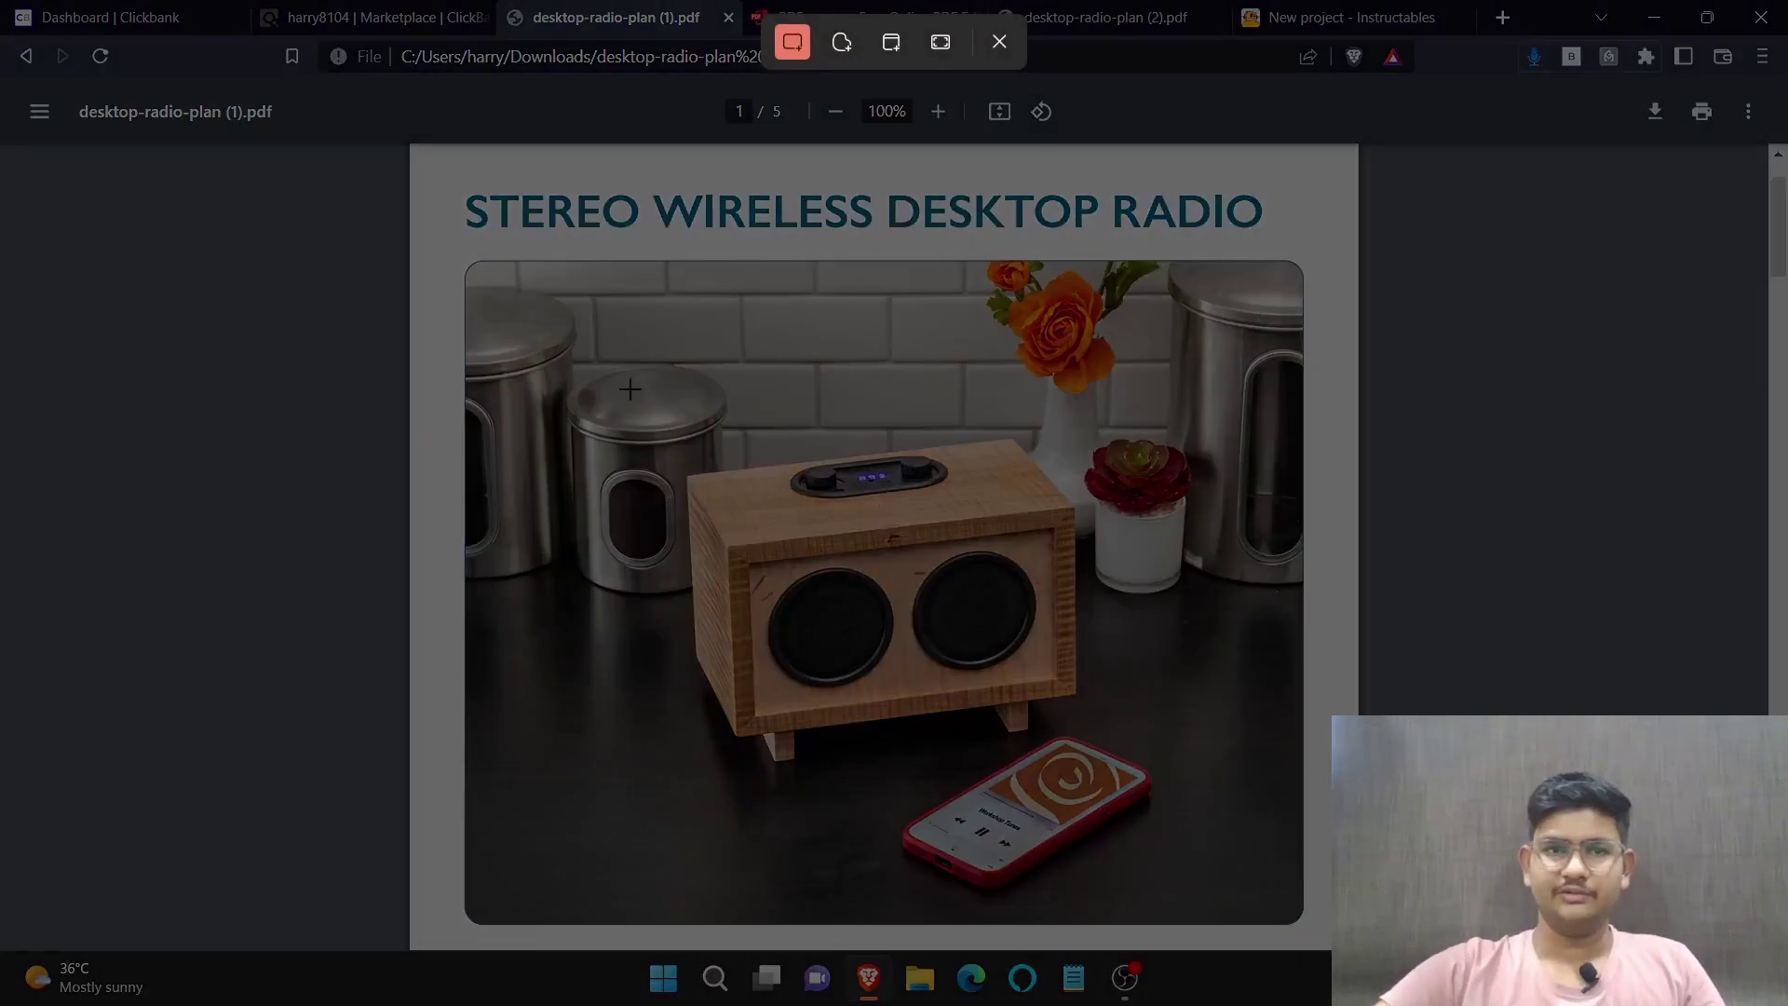
{"action": "left_click_drag", "start_coordinate": [469, 264], "coordinate": [1295, 918]}
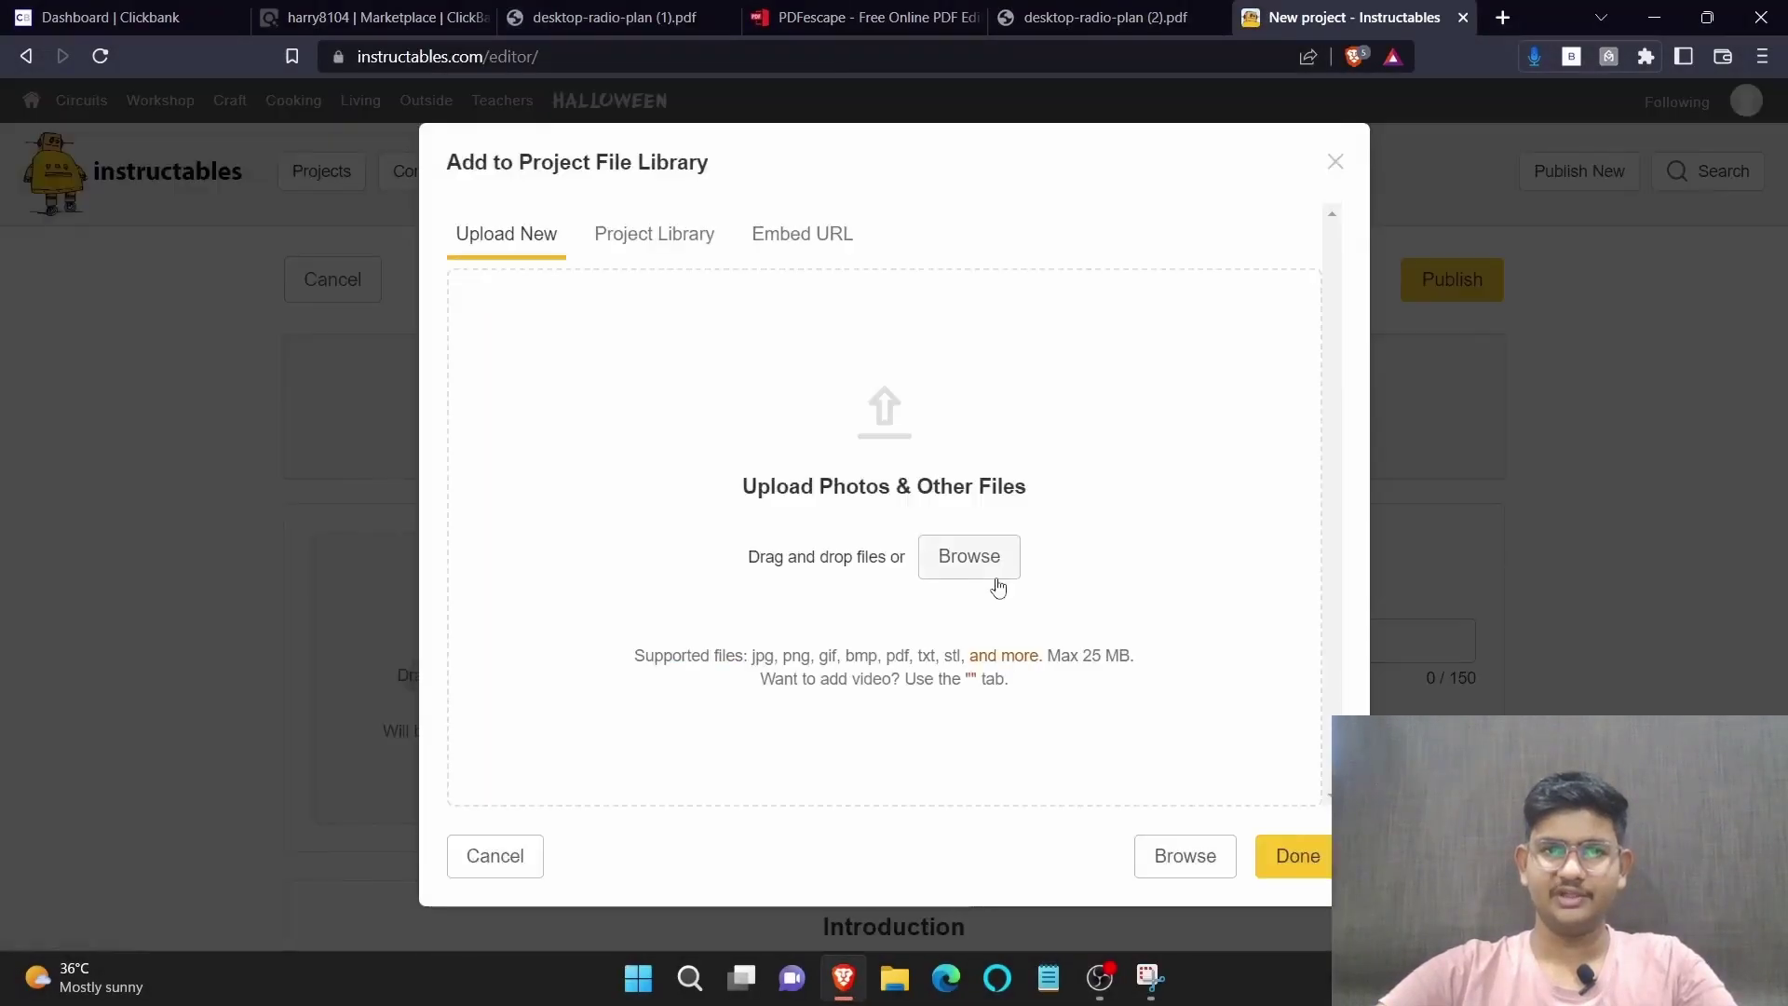
Upload the newest radio screenshot to the project library and set it as the cover image
{"action": "left_click", "coordinate": [995, 578]}
{"action": "left_click", "coordinate": [318, 375]}
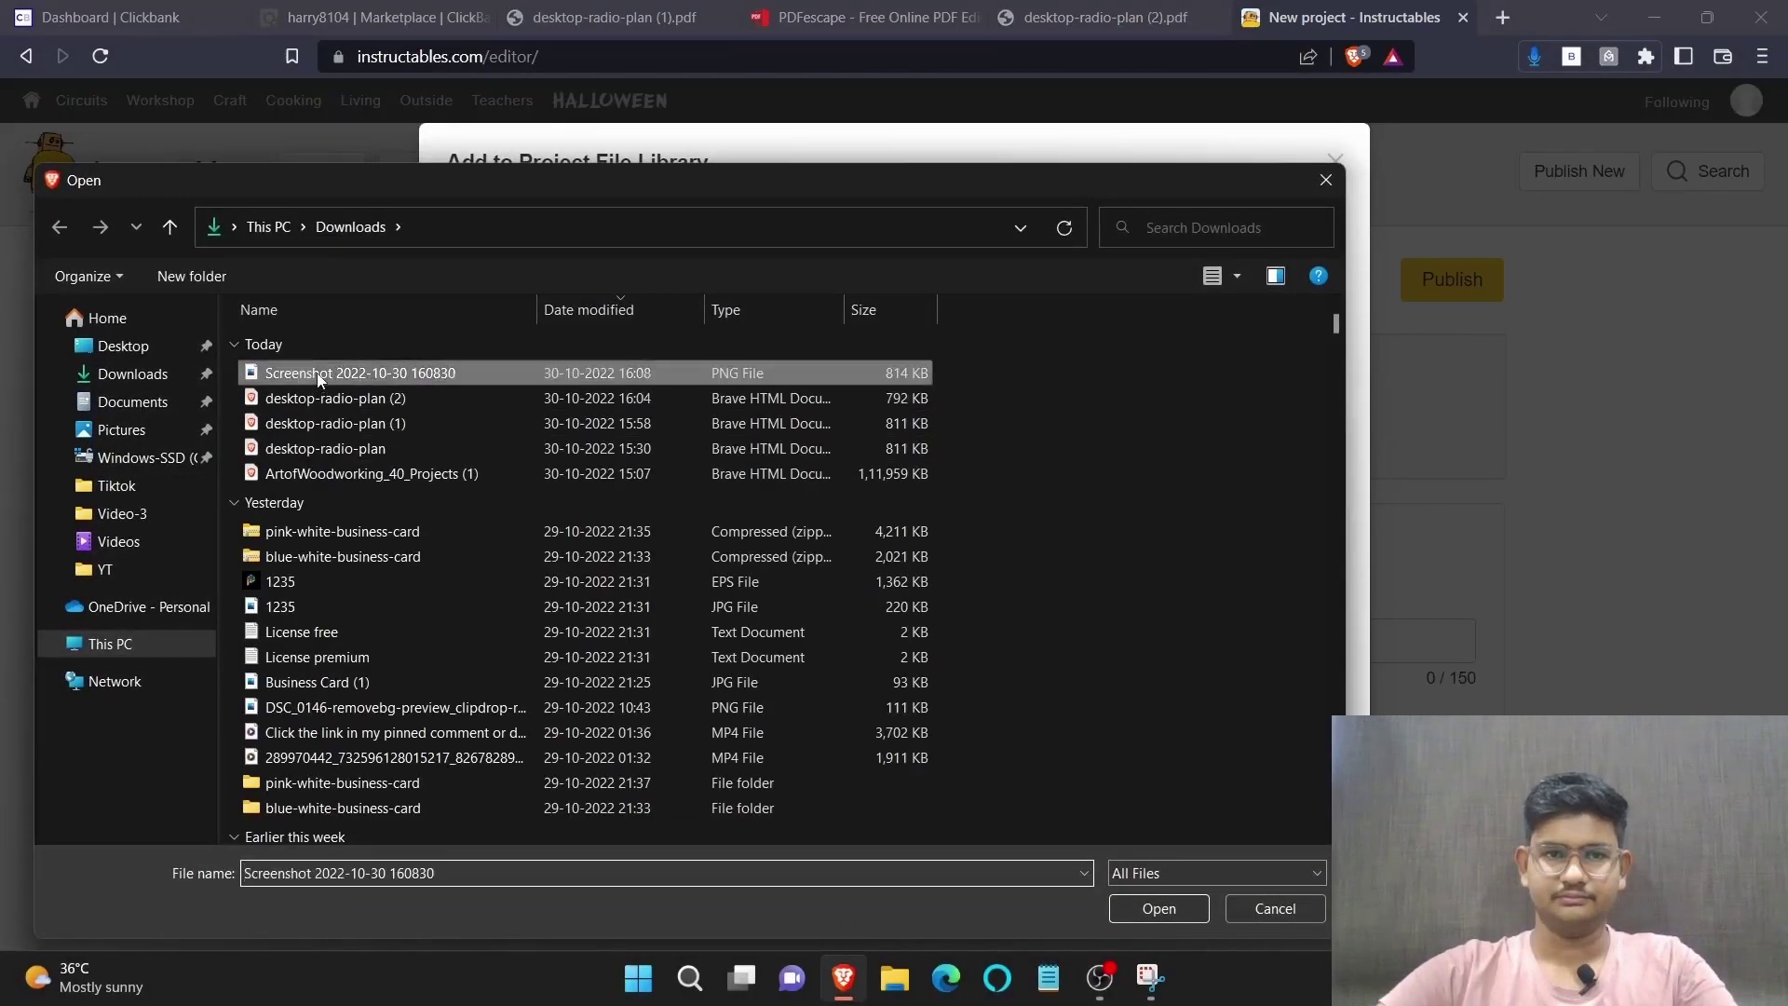
{"action": "double_click", "coordinate": [318, 376]}
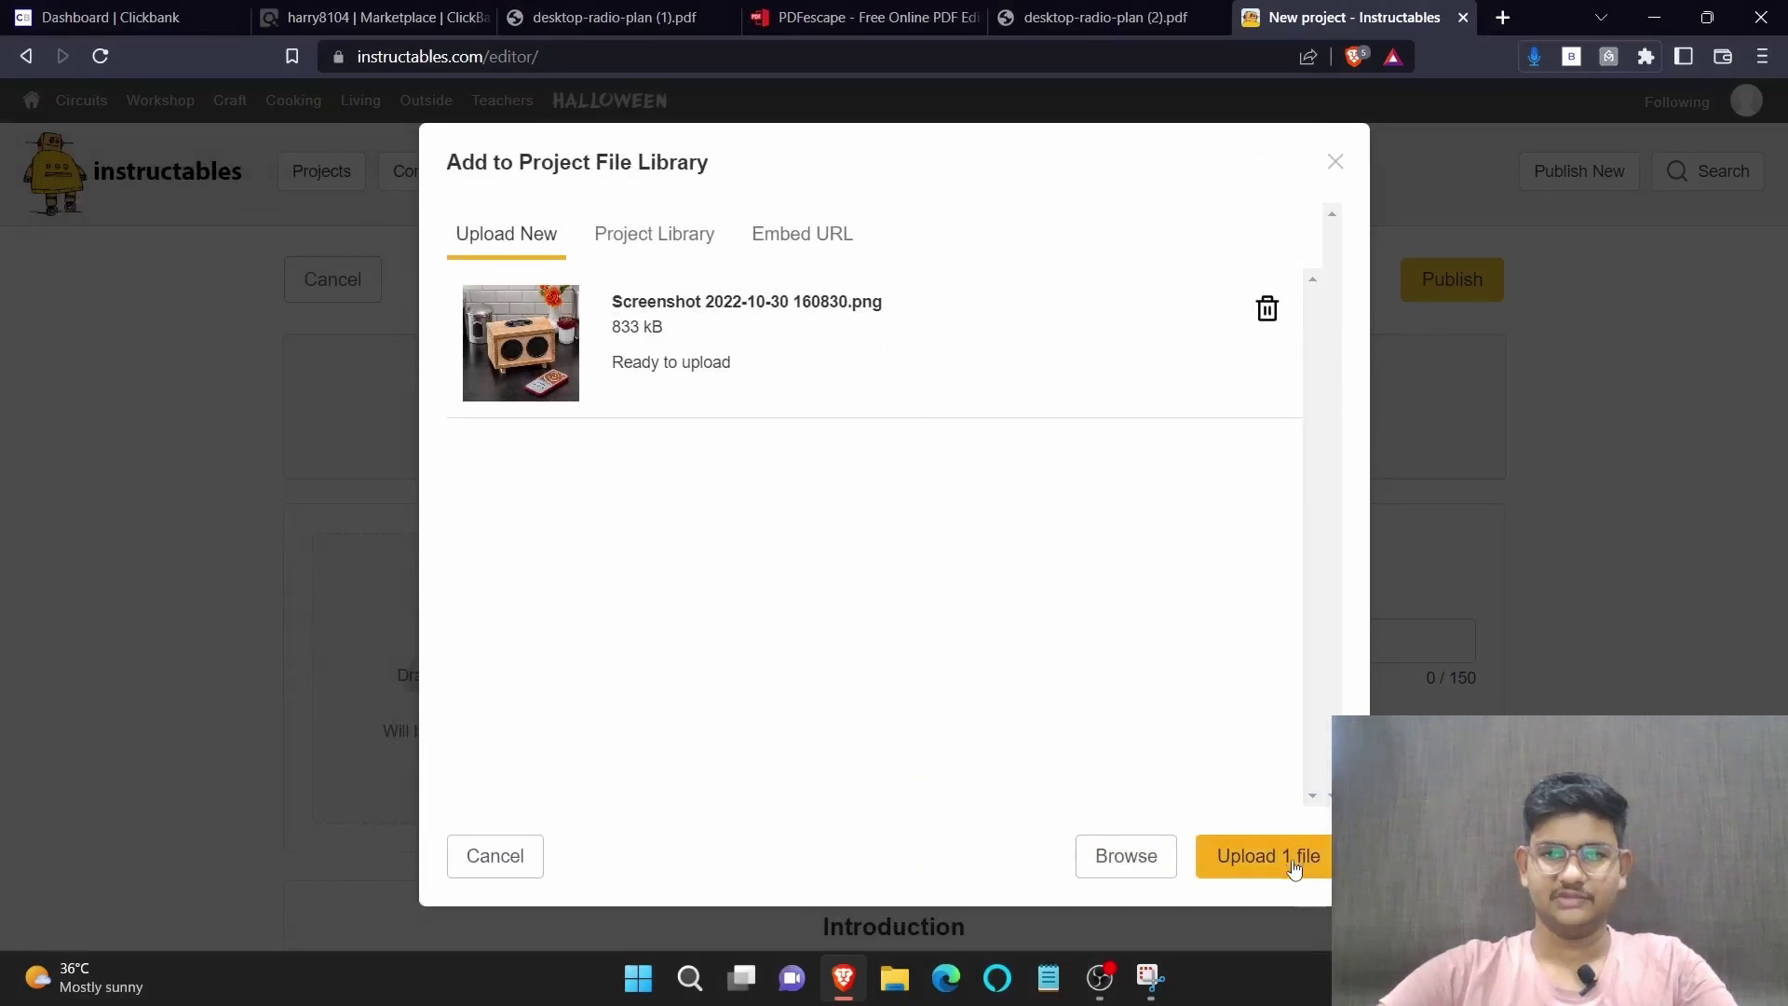
{"action": "left_click", "coordinate": [1289, 875]}
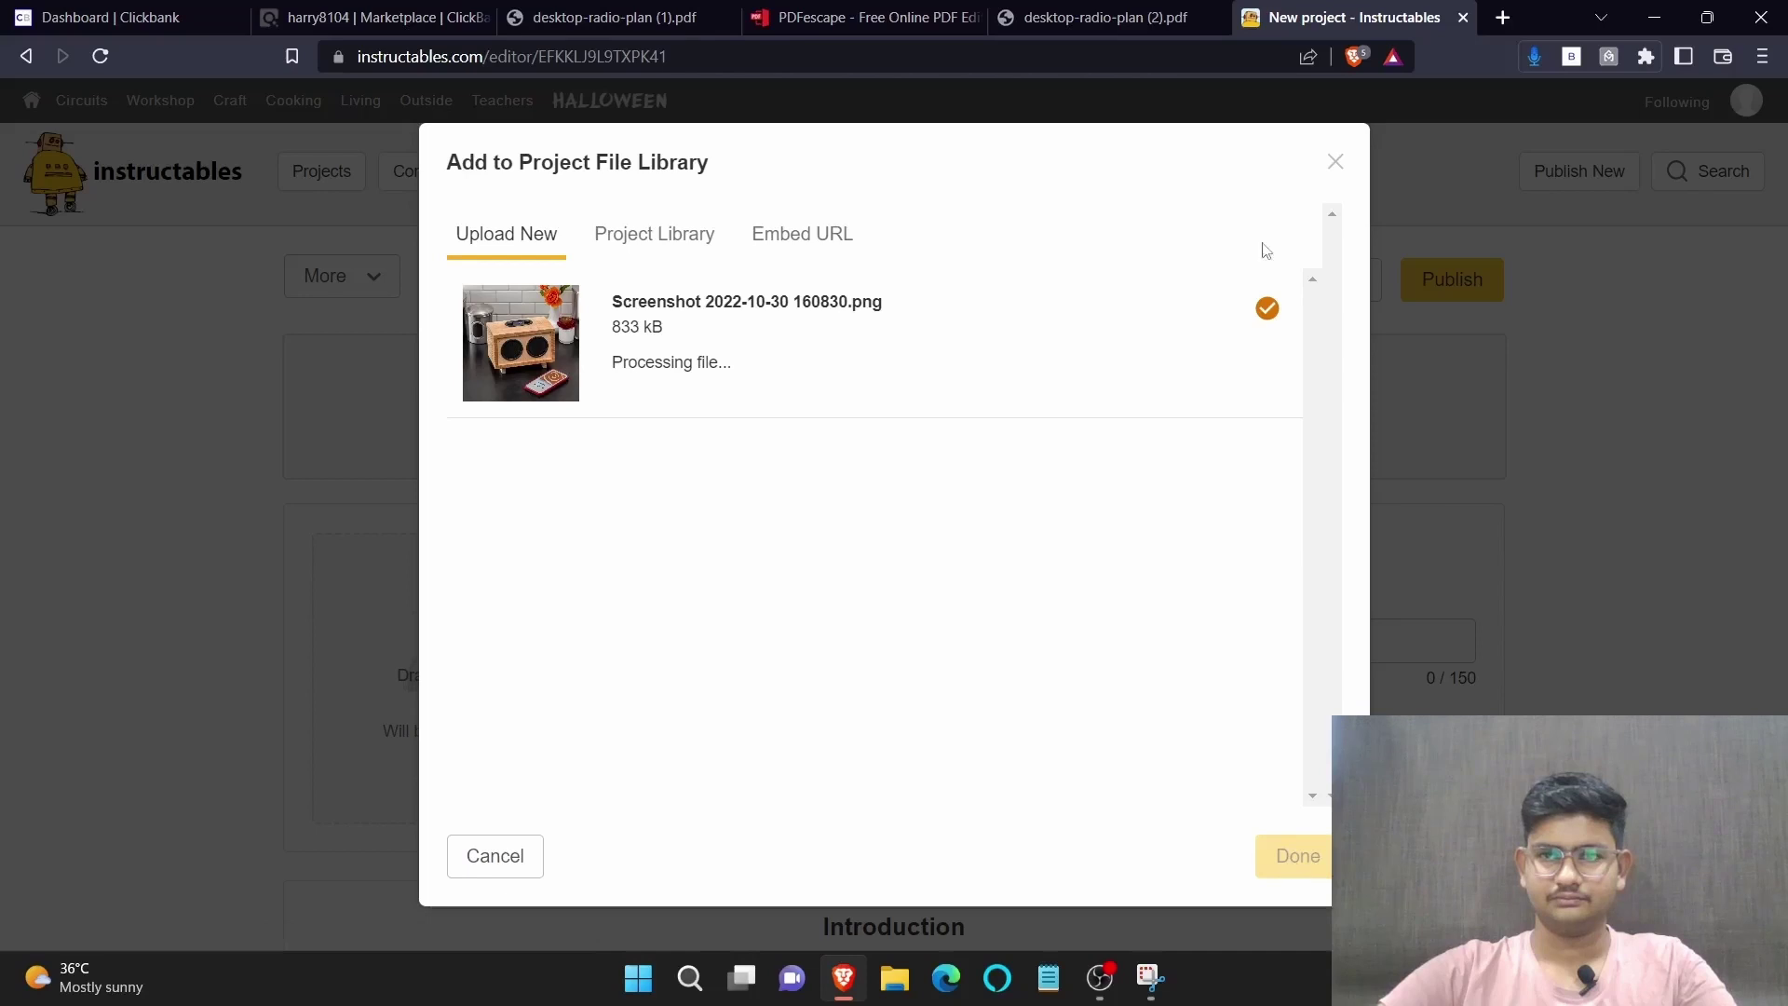
{"action": "left_click", "coordinate": [1334, 166]}
{"action": "scroll", "coordinate": [1032, 511], "scroll_direction": "down", "scroll_amount": 1}
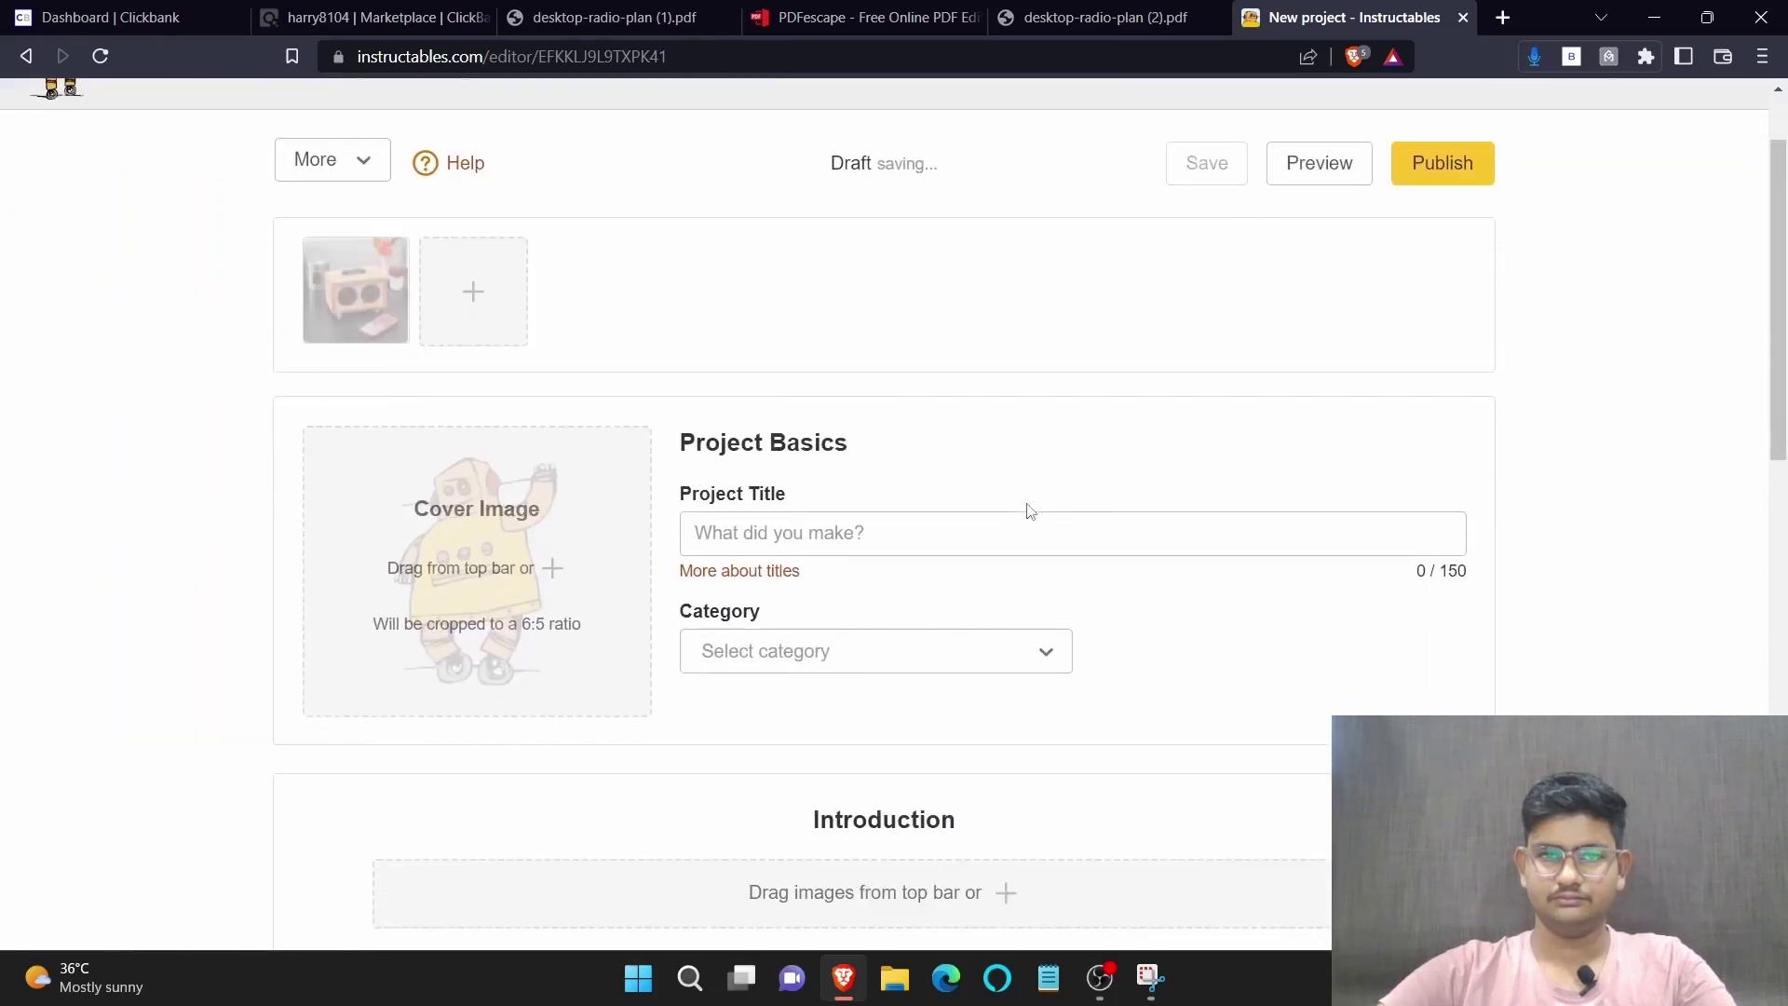
{"action": "left_click", "coordinate": [515, 565]}
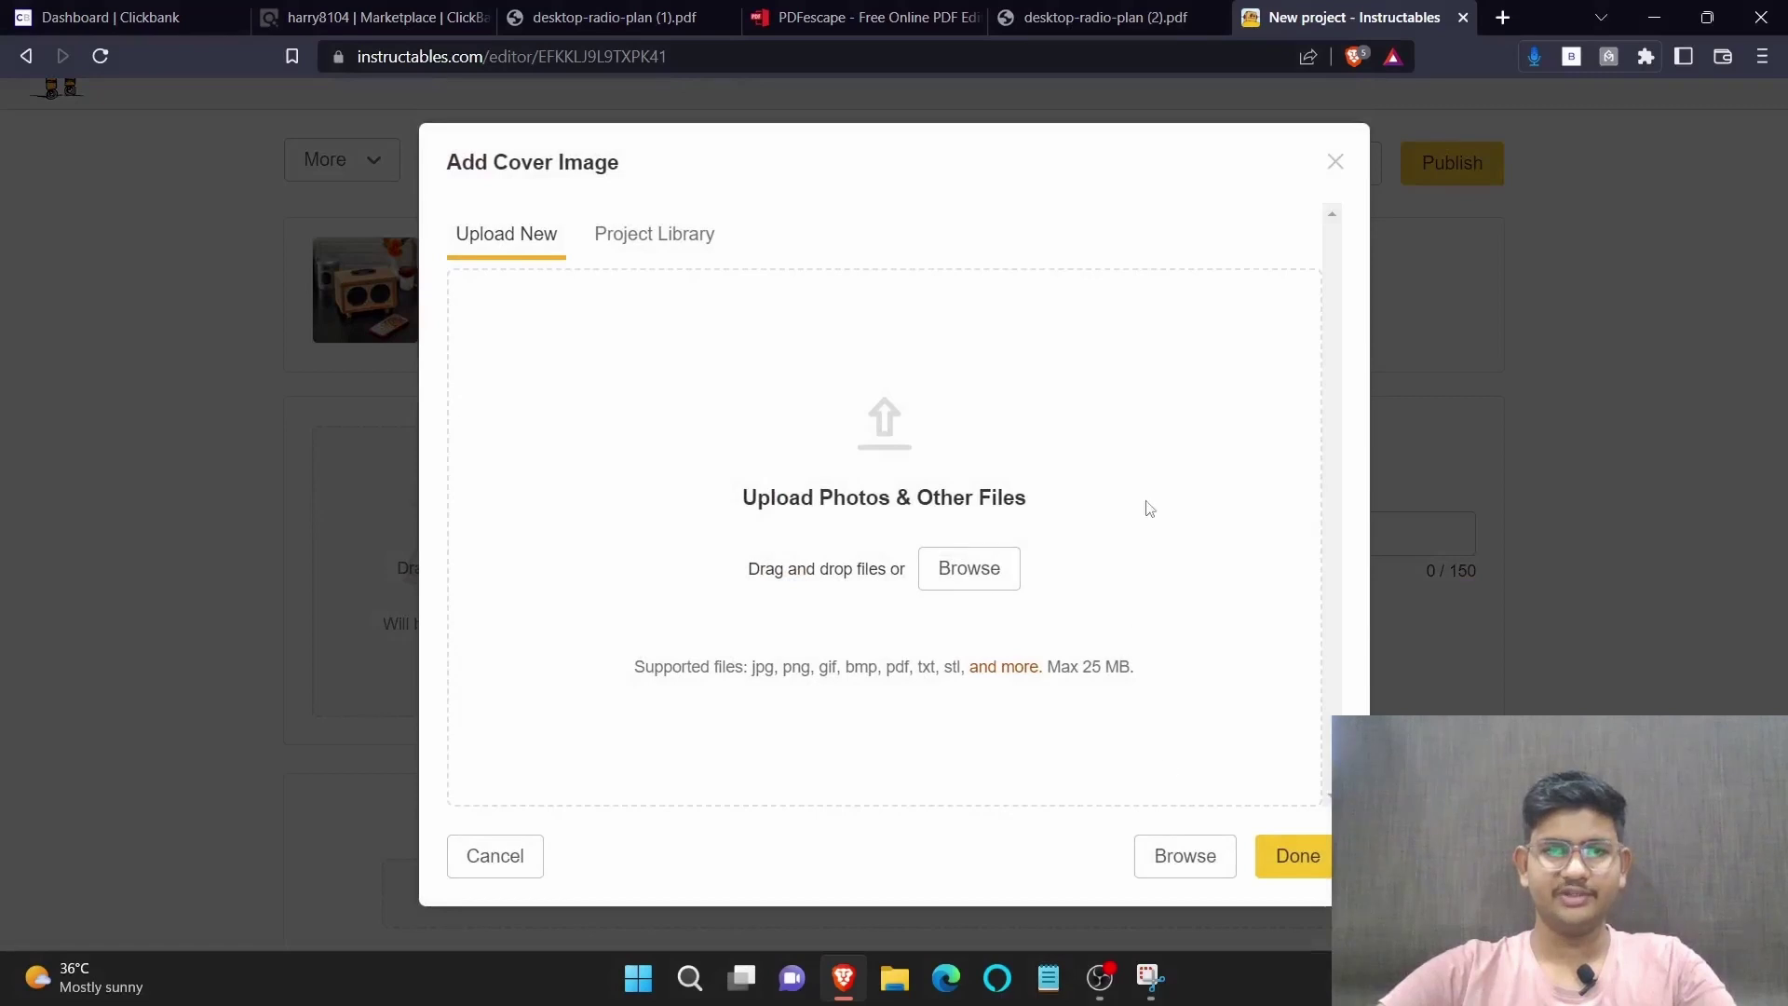
{"action": "left_click", "coordinate": [1294, 855]}
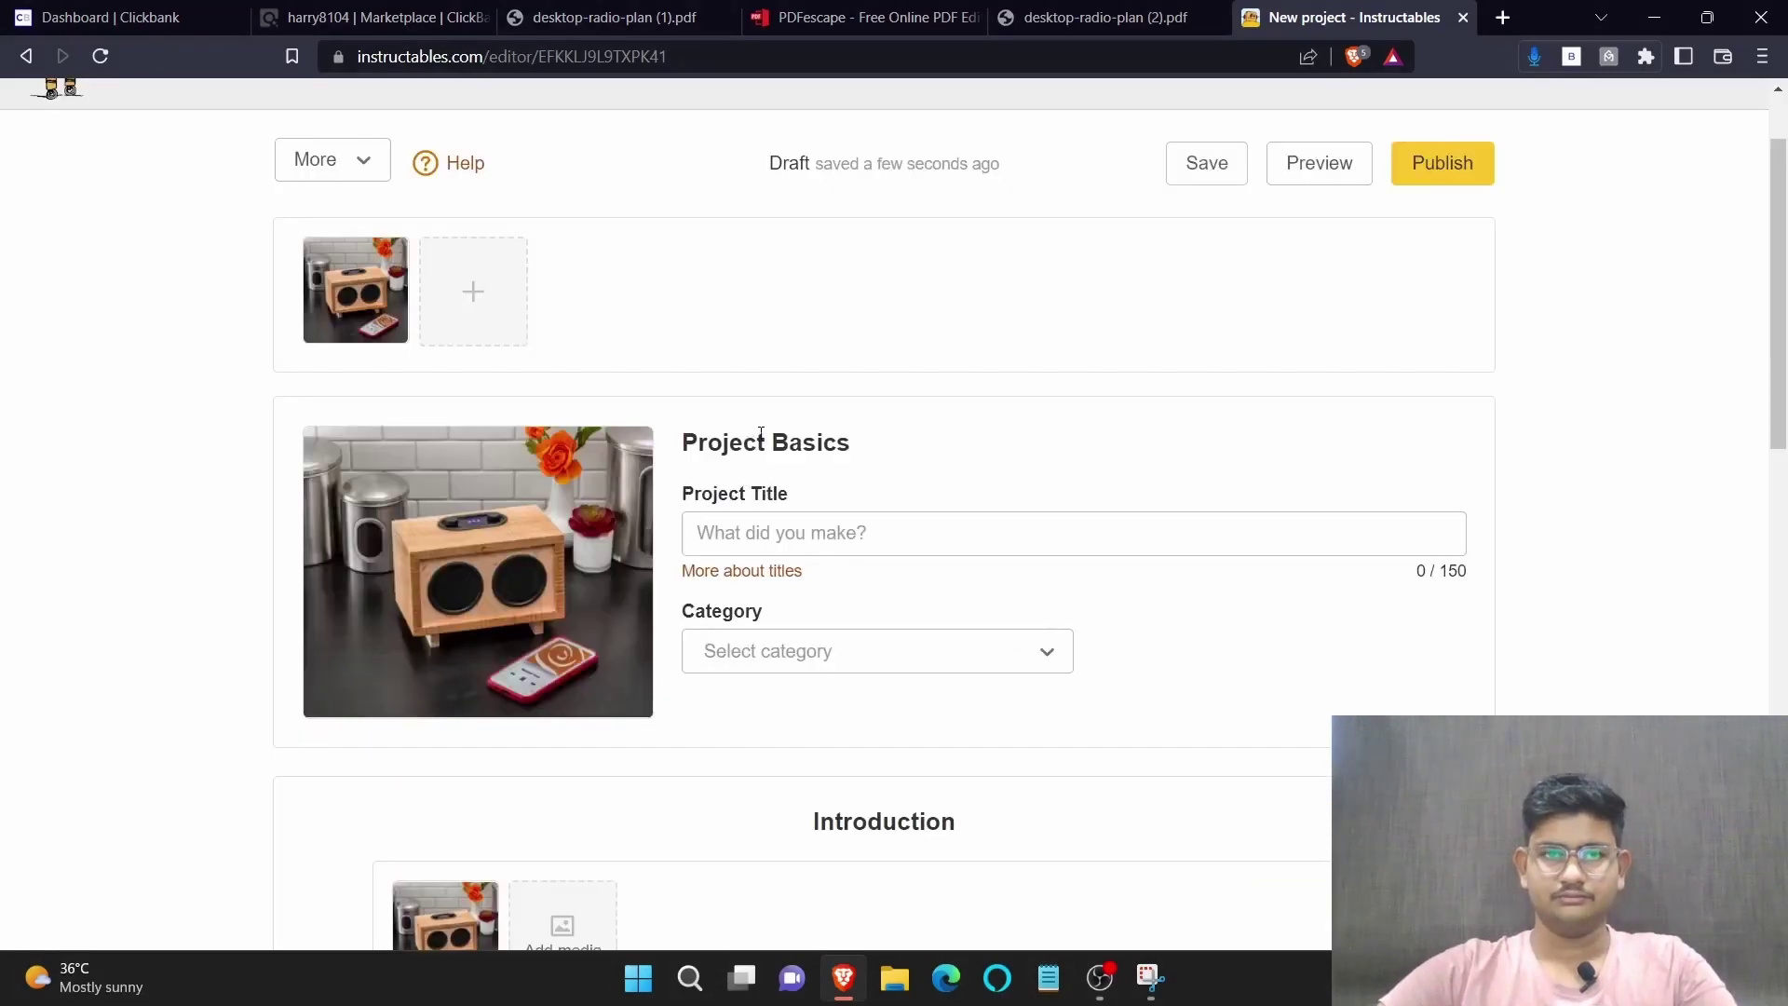
Select the STEREO WIRELESS DESKTOP RADIO title in the plan PDF for copying
{"action": "left_click", "coordinate": [824, 529]}
{"action": "left_click", "coordinate": [610, 17]}
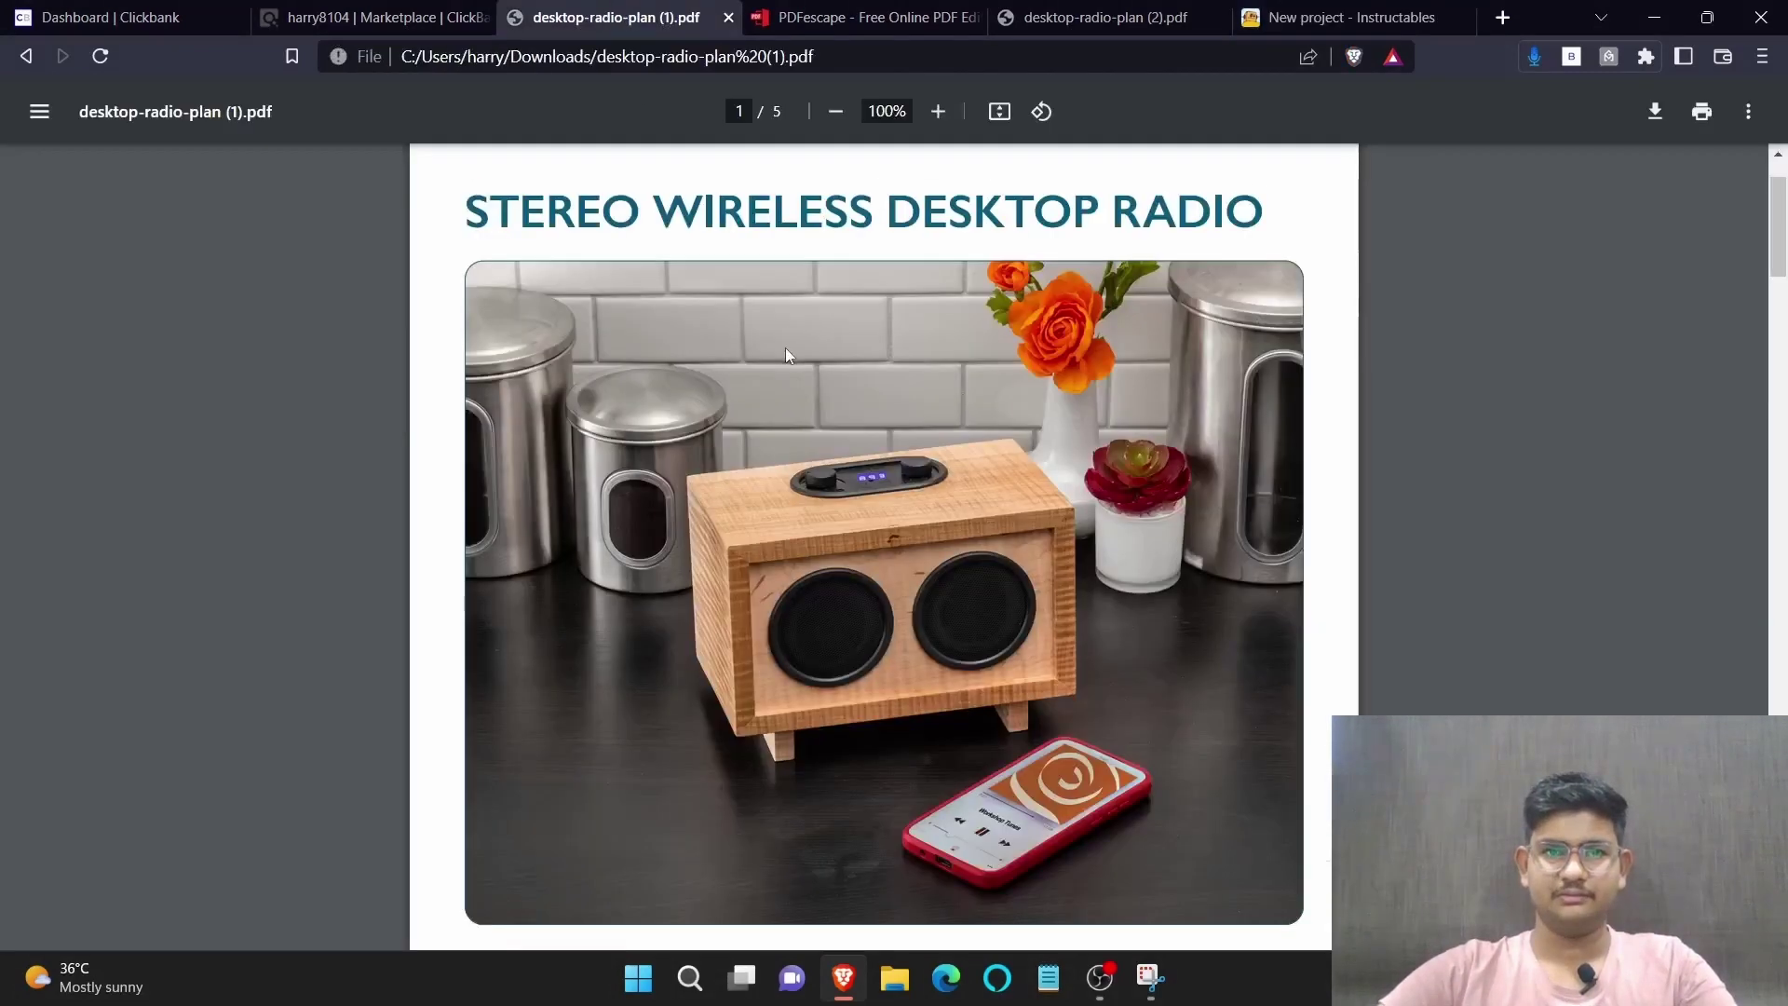
{"action": "scroll", "coordinate": [785, 354], "scroll_direction": "up", "scroll_amount": 1}
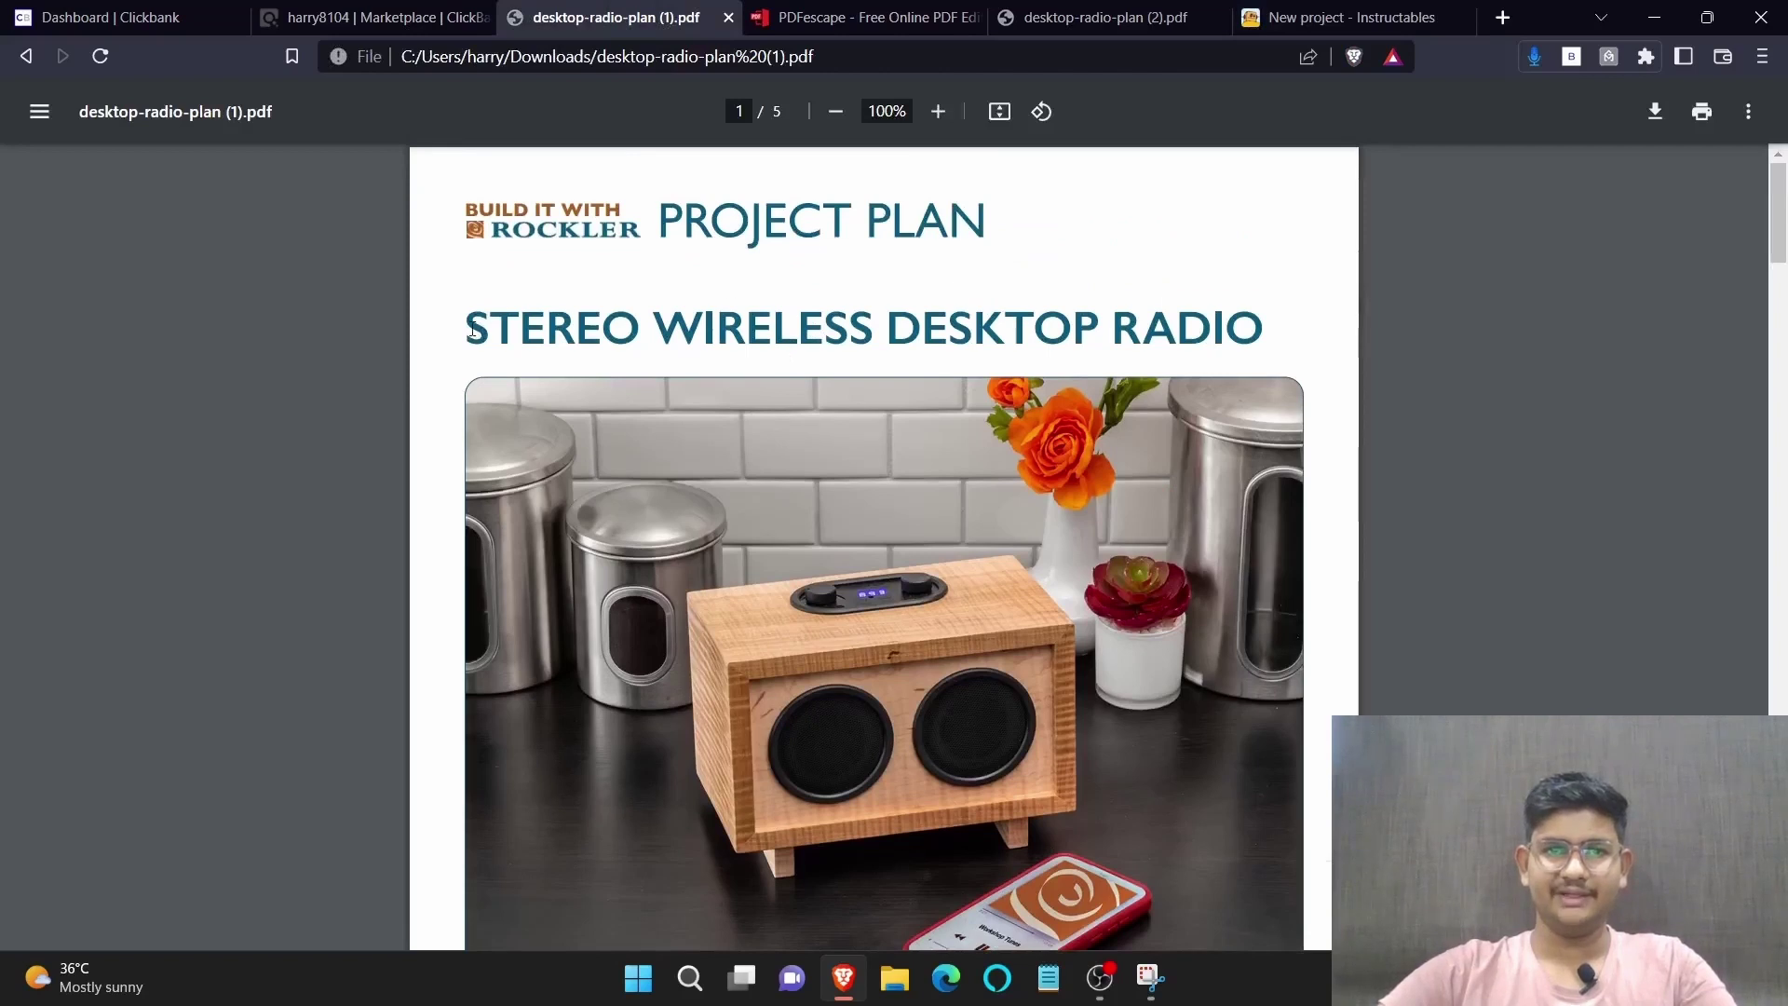
{"action": "left_click_drag", "start_coordinate": [472, 330], "coordinate": [1258, 337]}
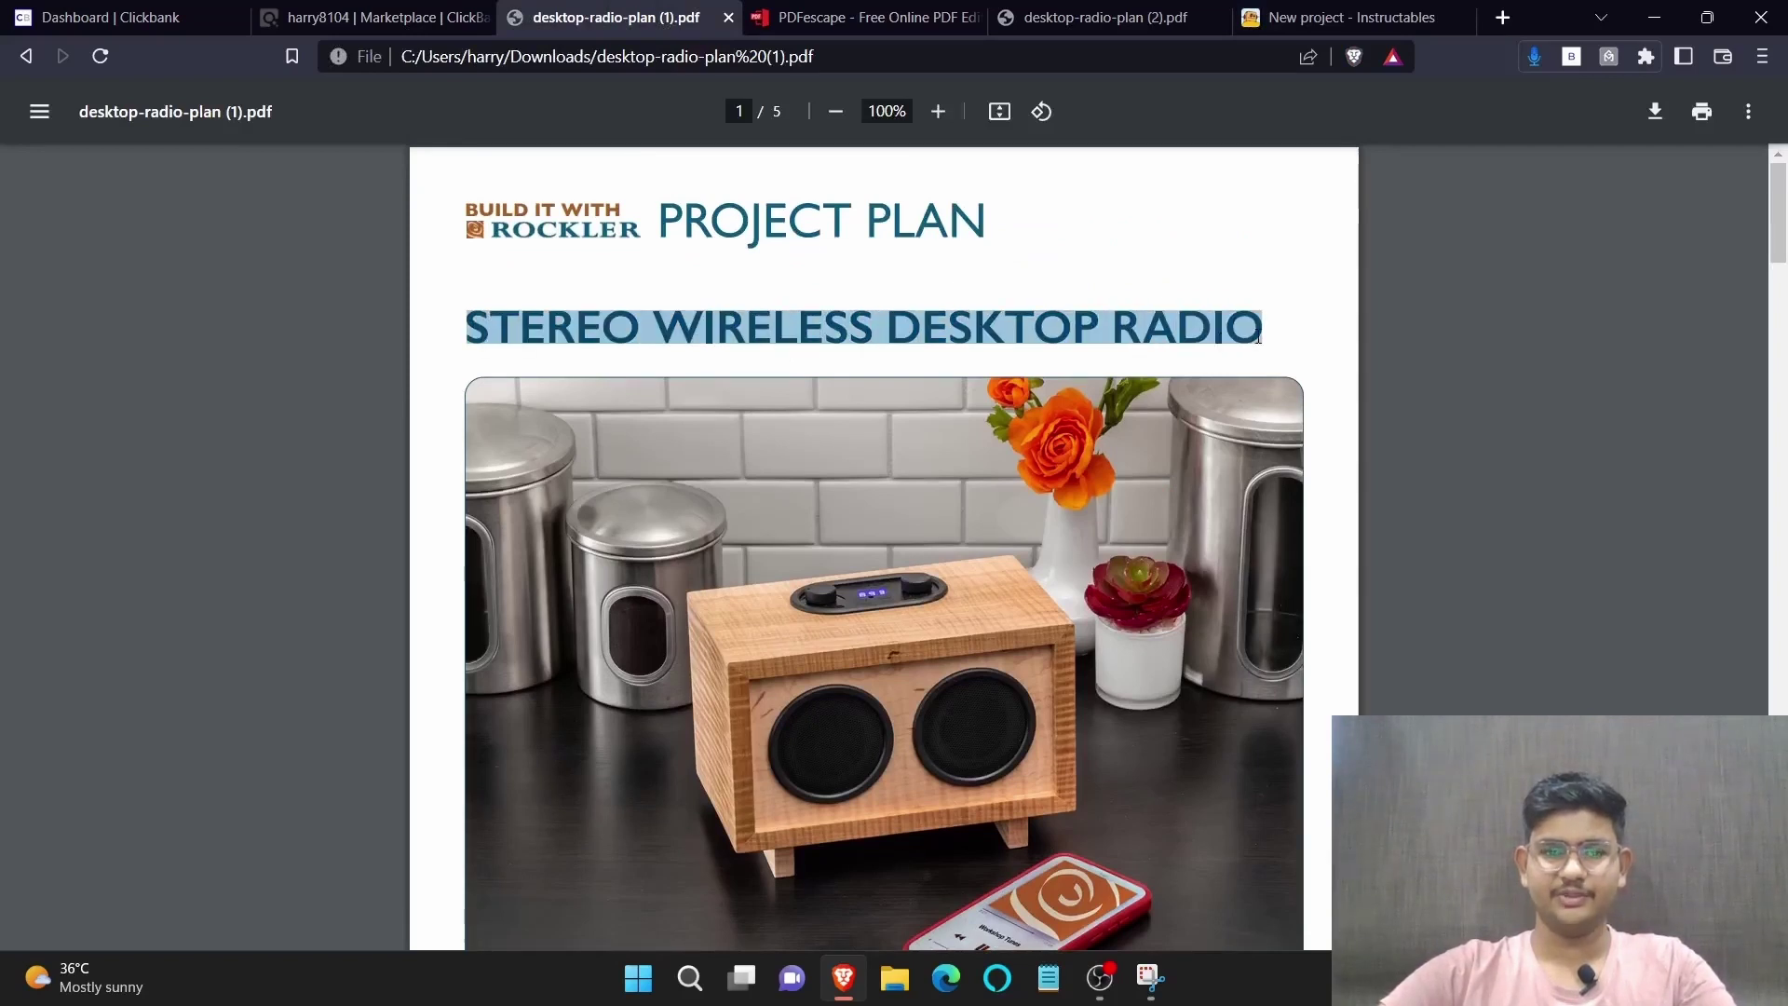
{"action": "right_click", "coordinate": [1054, 332]}
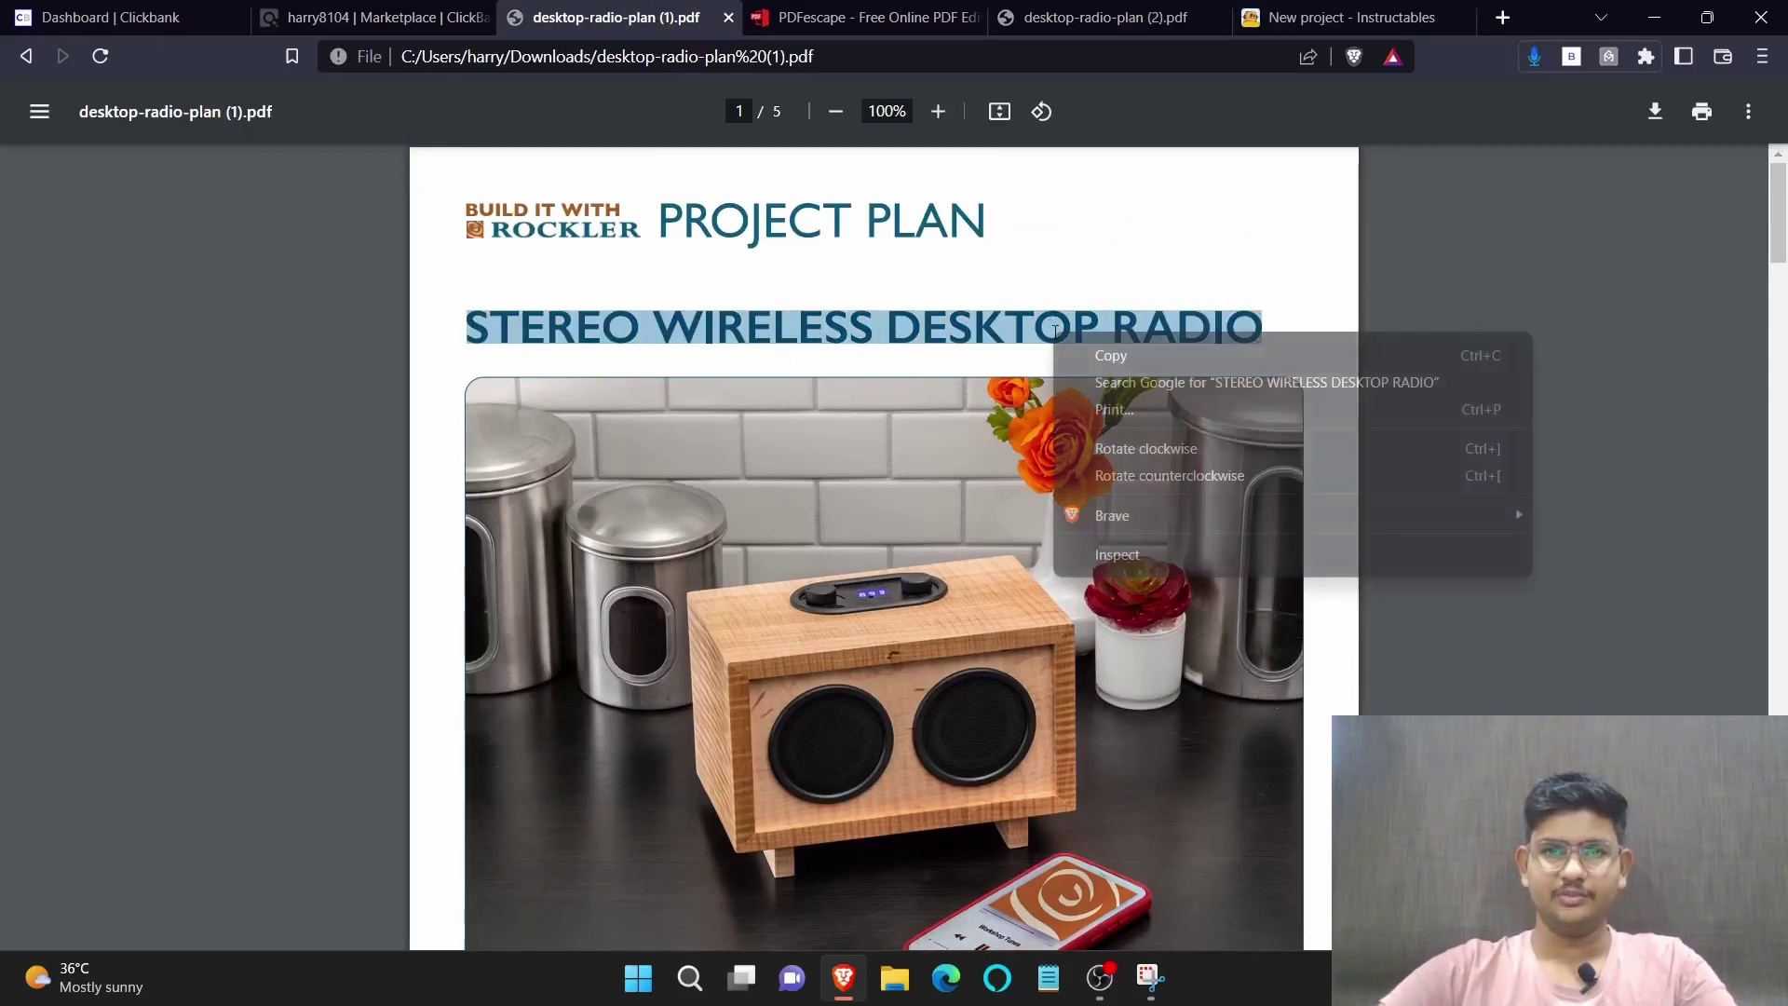
Copy the PDF title and paste it as the Instructables Project Title
{"action": "left_click", "coordinate": [1099, 361]}
{"action": "left_click", "coordinate": [1351, 17]}
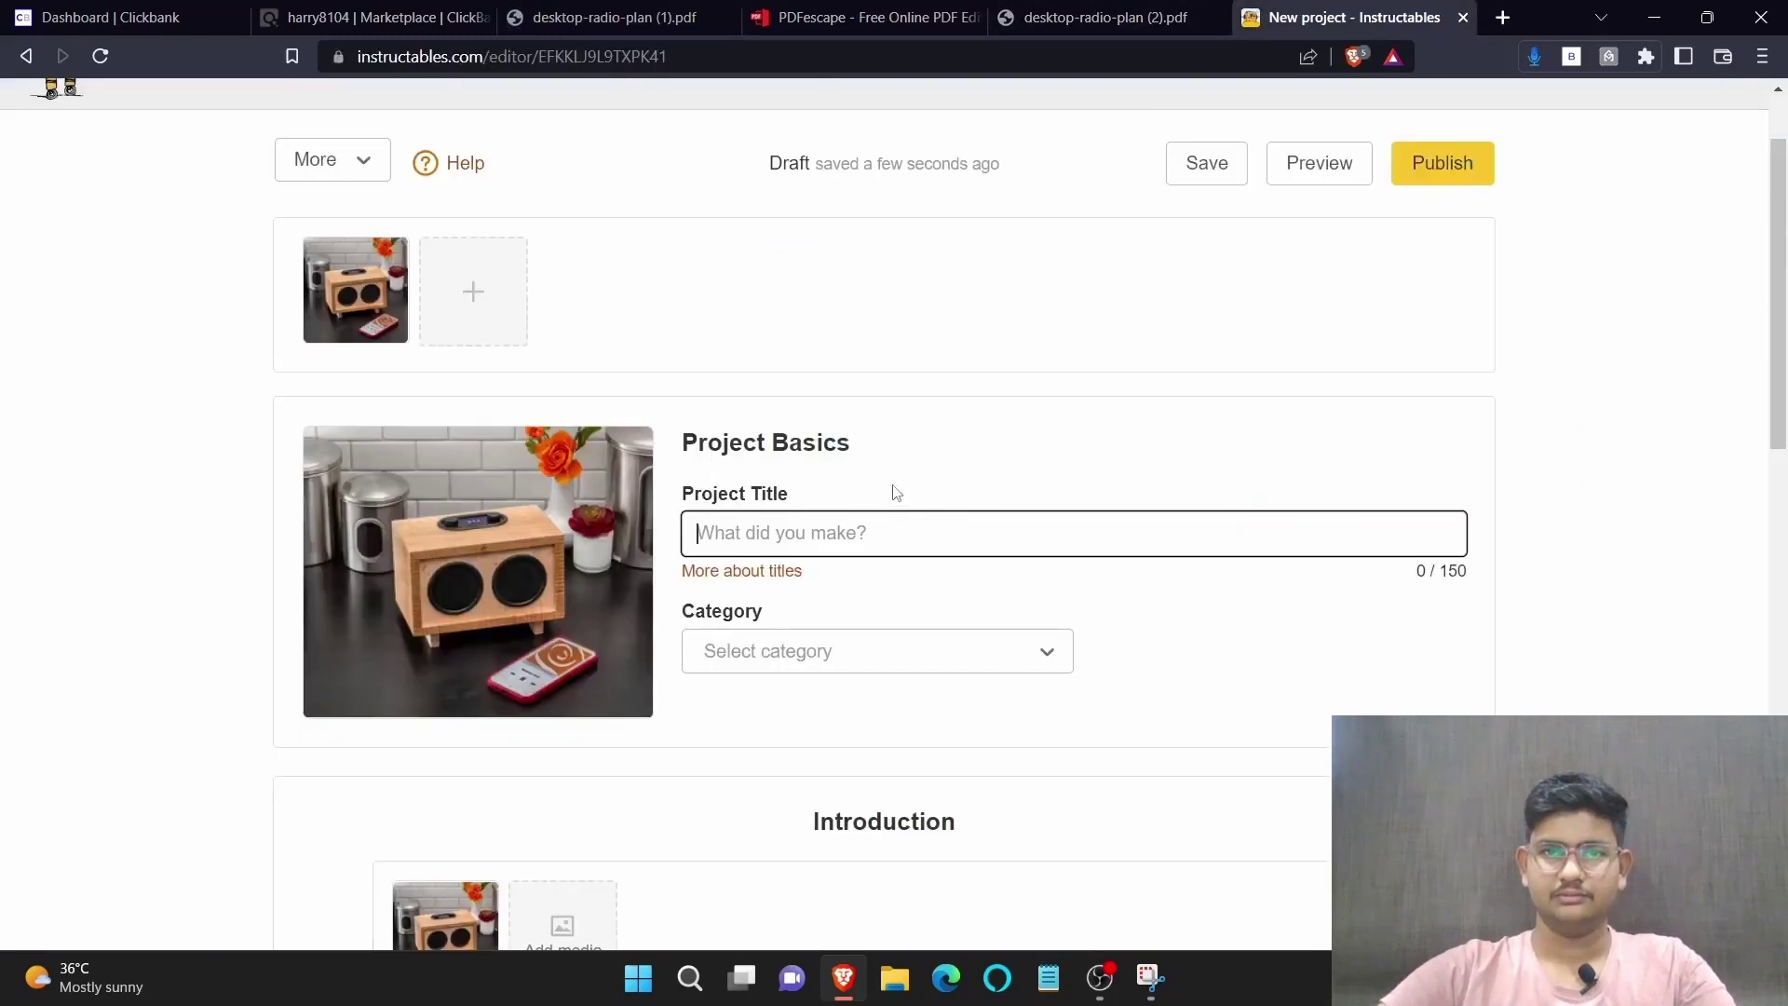
{"action": "right_click", "coordinate": [931, 539]}
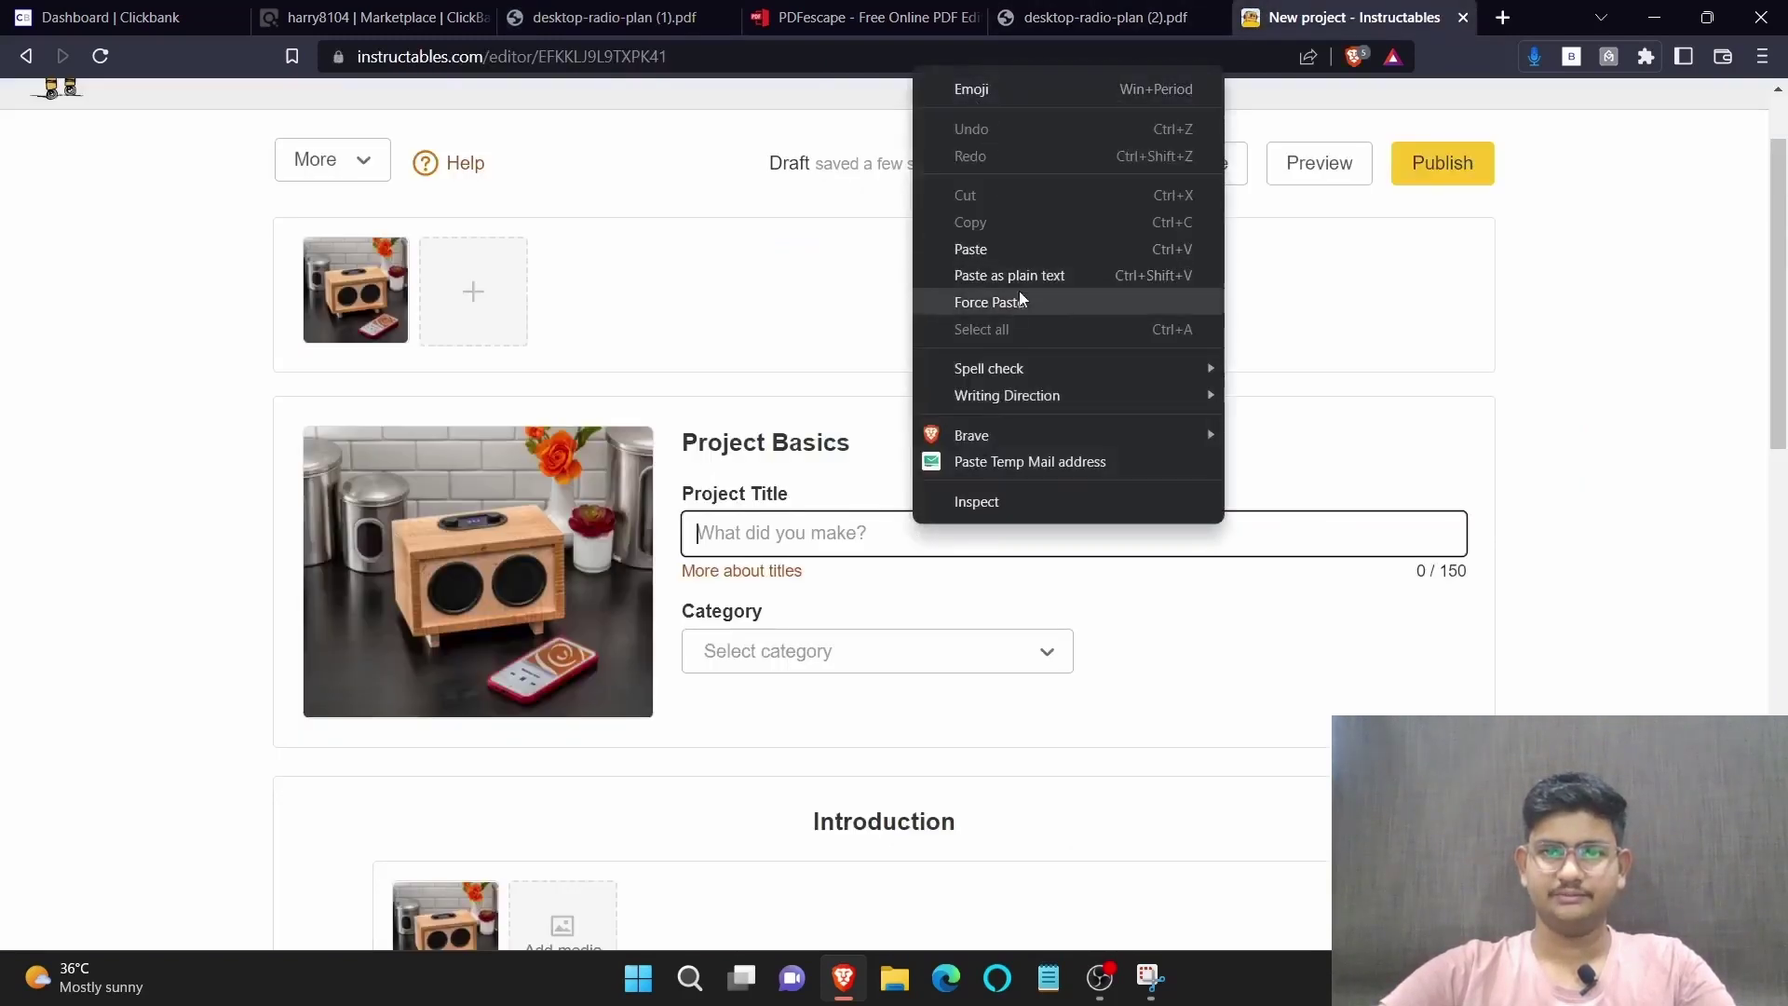
{"action": "left_click", "coordinate": [1013, 251]}
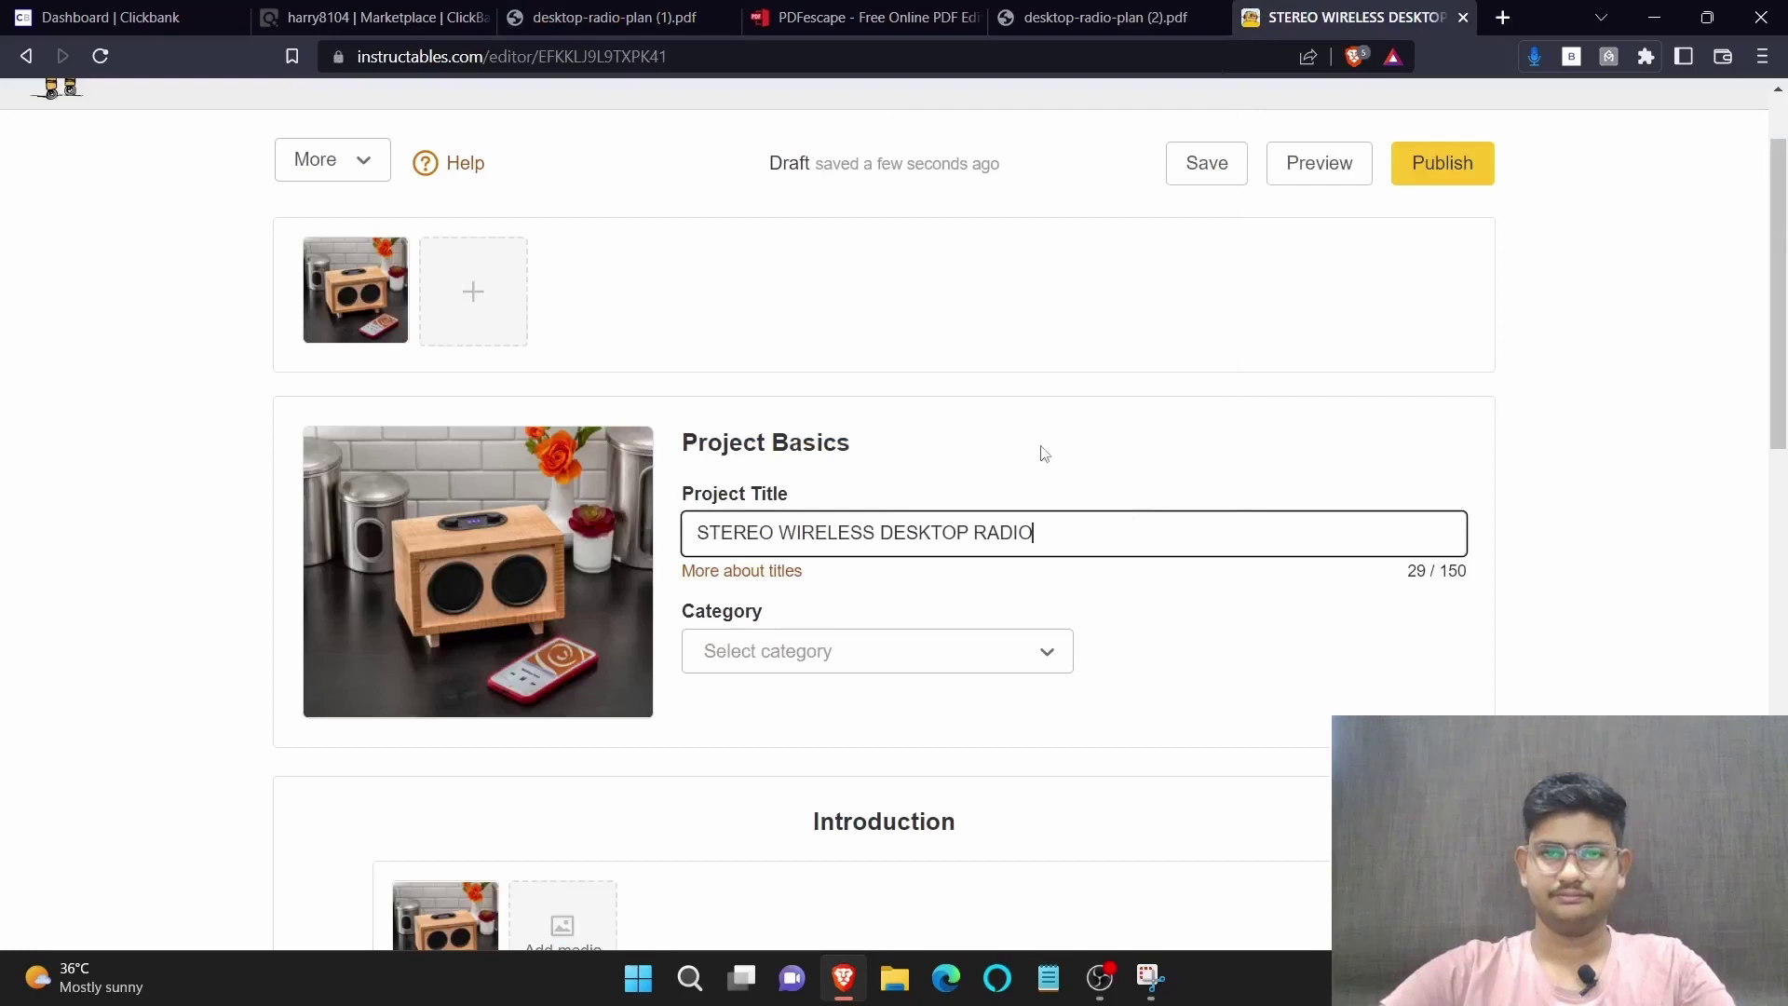
Set the project category to Workshop and the channel to Woodworking
{"action": "left_click", "coordinate": [1021, 660]}
{"action": "scroll", "coordinate": [1127, 540], "scroll_direction": "down", "scroll_amount": 2}
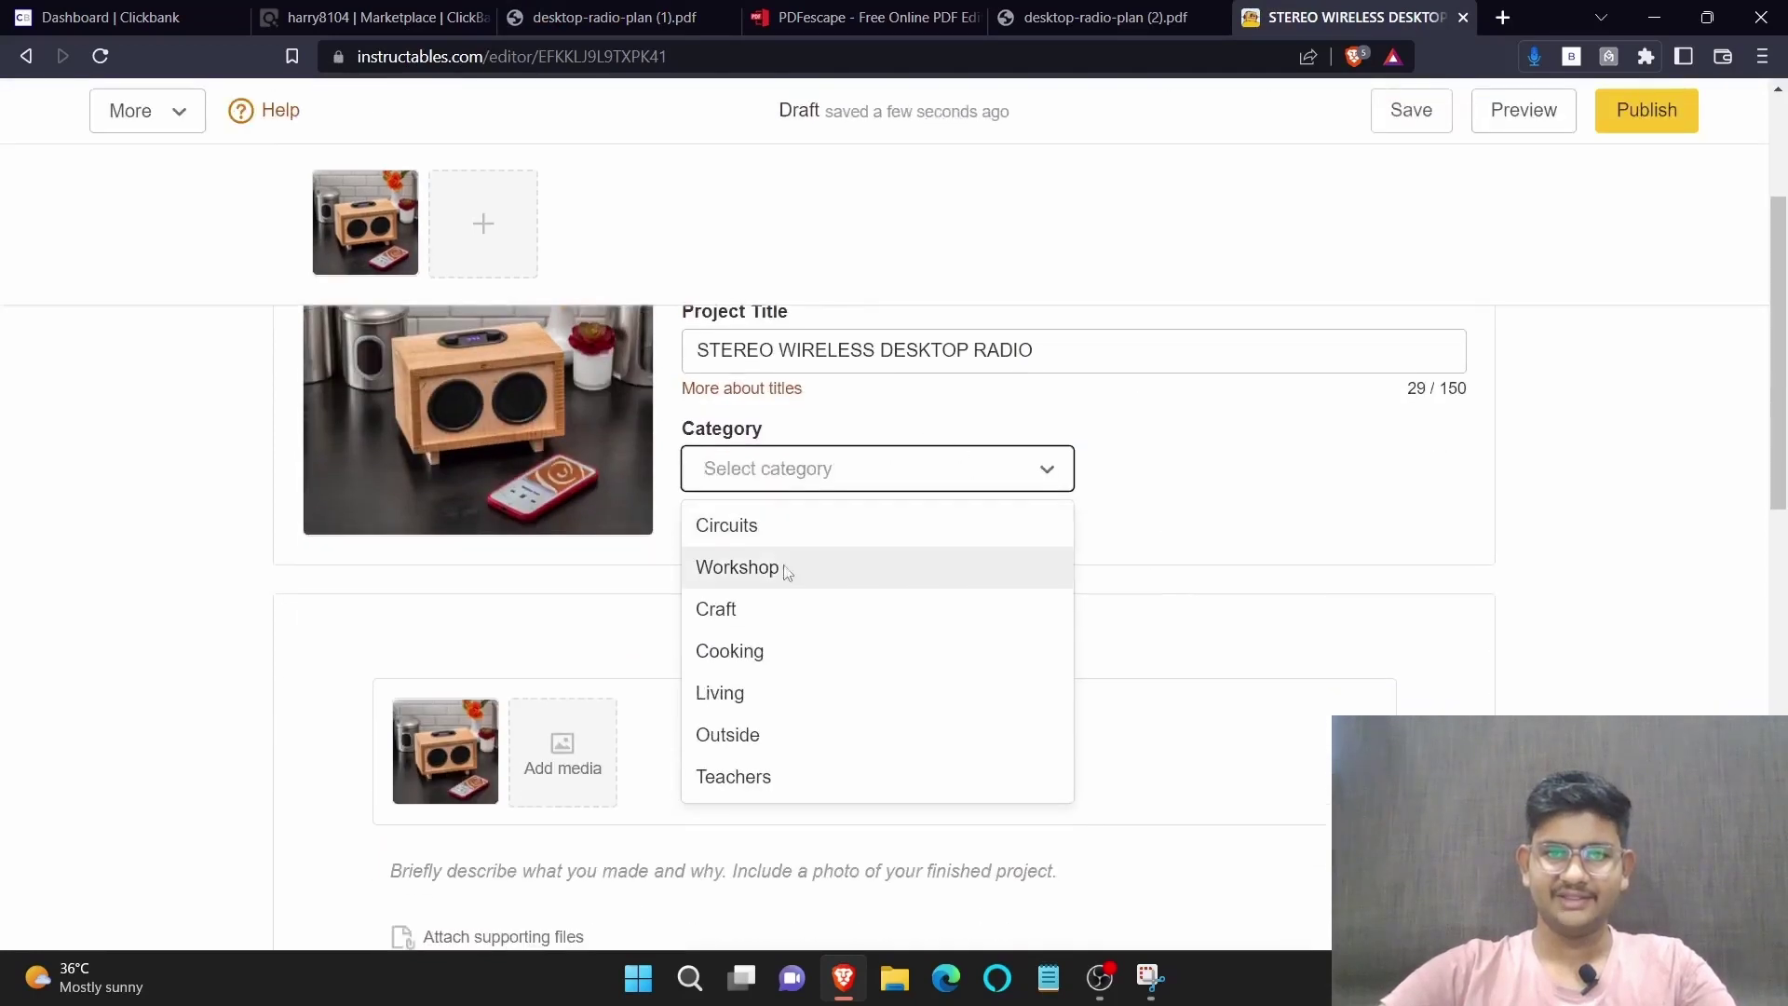
{"action": "left_click", "coordinate": [826, 572]}
{"action": "left_click", "coordinate": [1415, 486]}
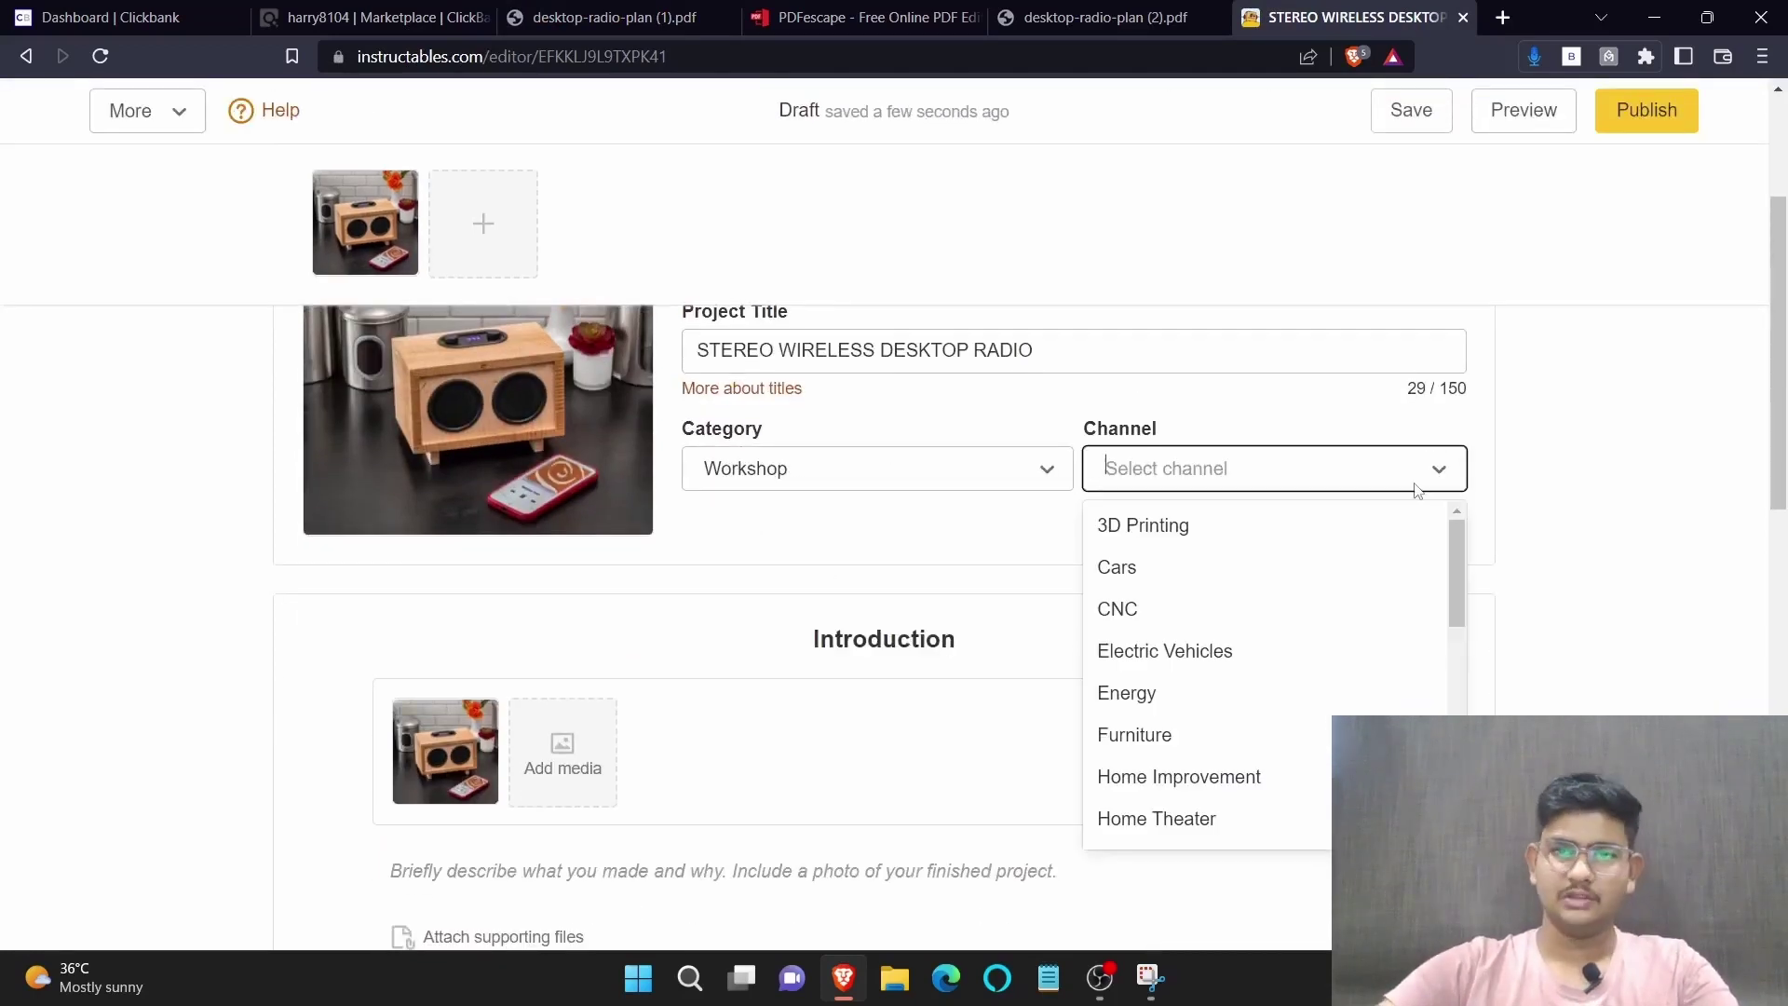
{"action": "left_click", "coordinate": [1295, 410]}
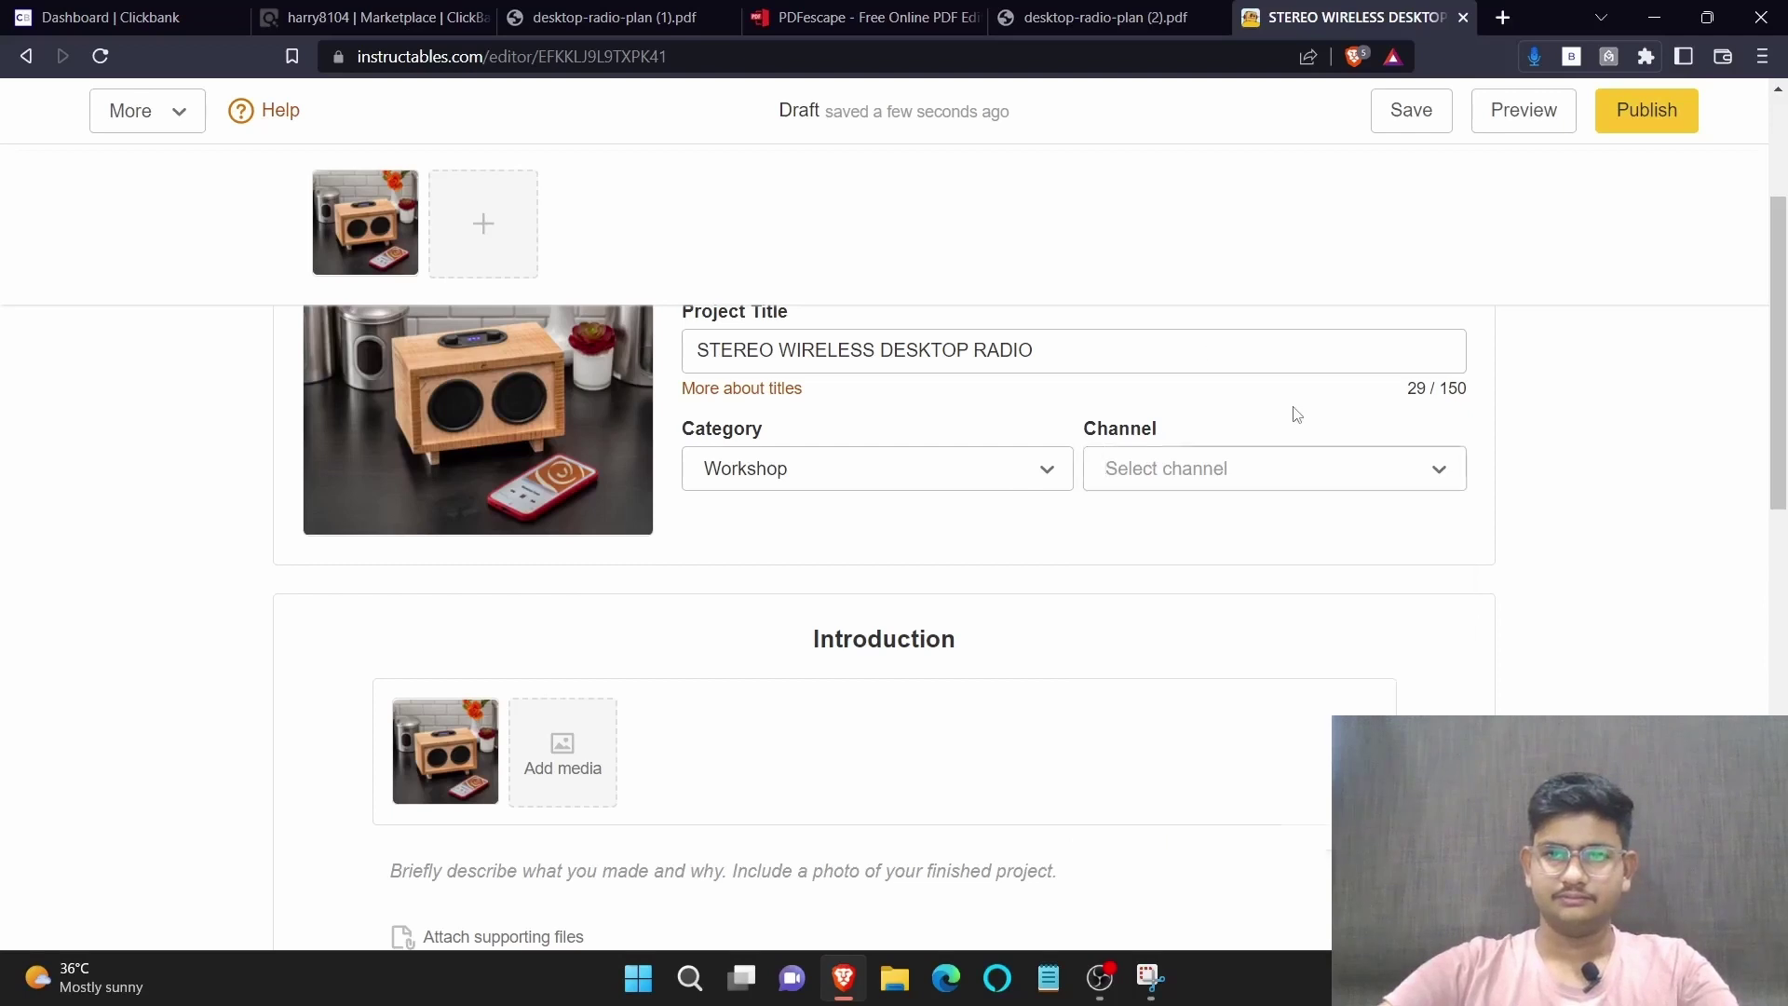
{"action": "left_click", "coordinate": [1256, 464]}
{"action": "type", "text": "woo"}
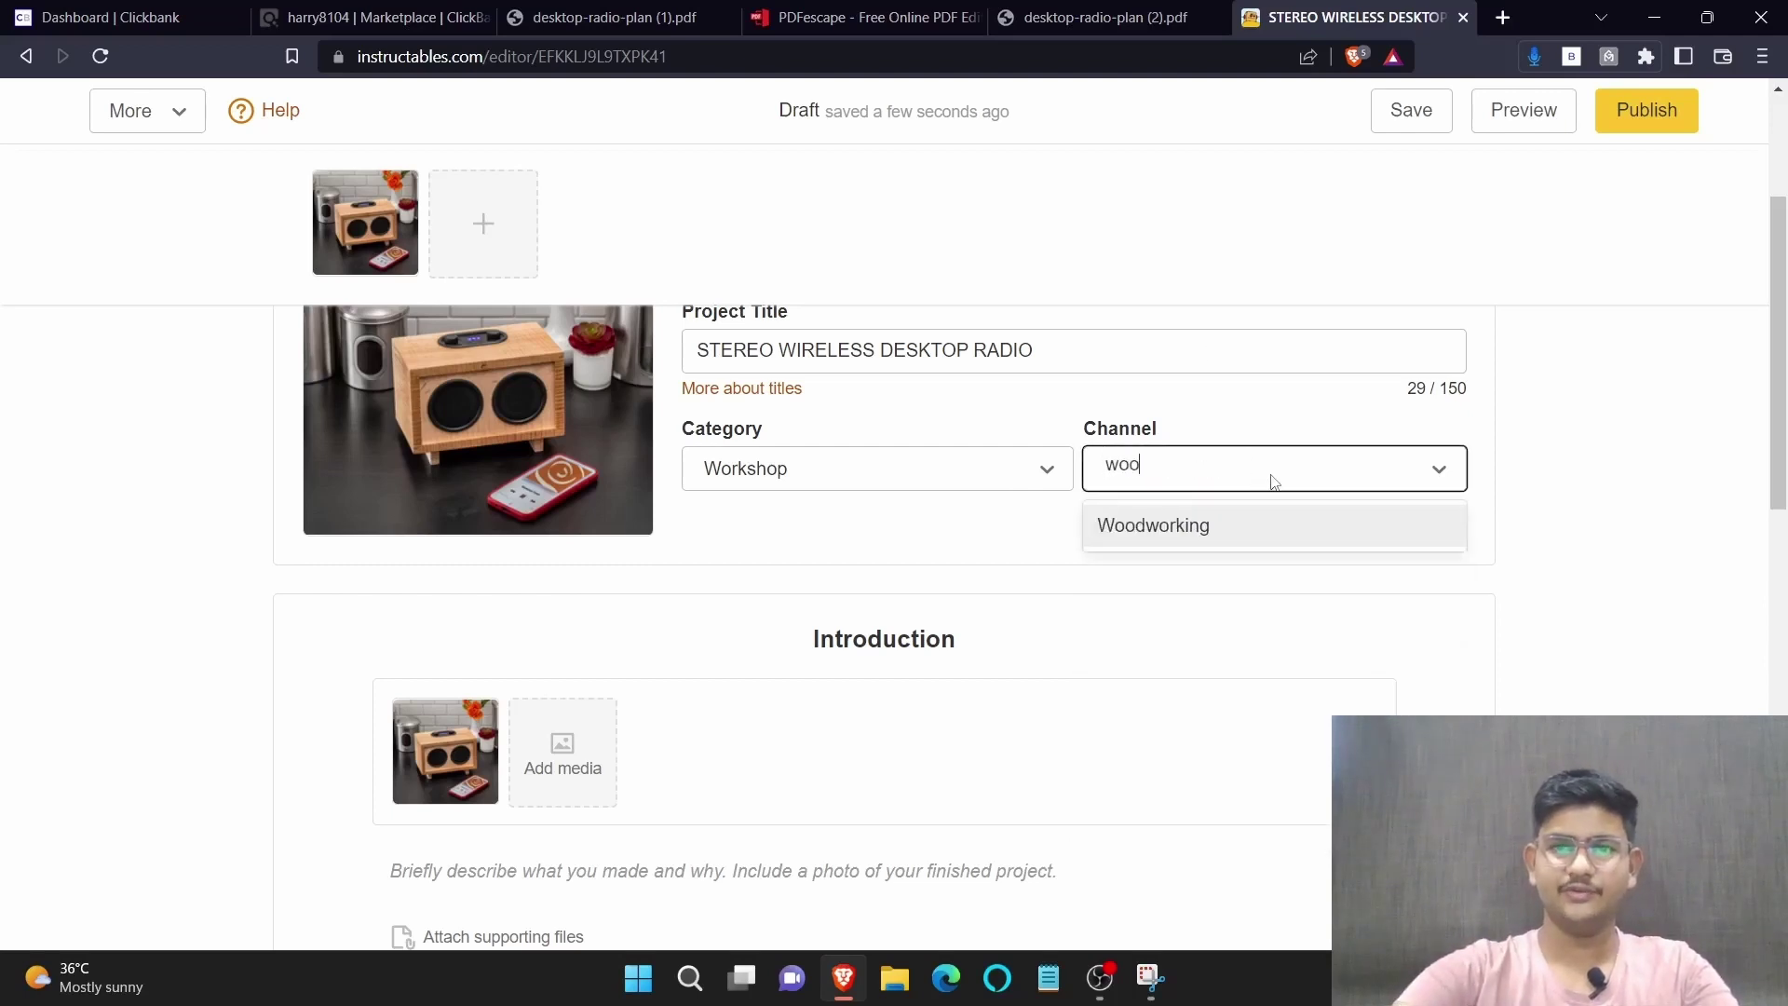
{"action": "left_click", "coordinate": [1277, 529]}
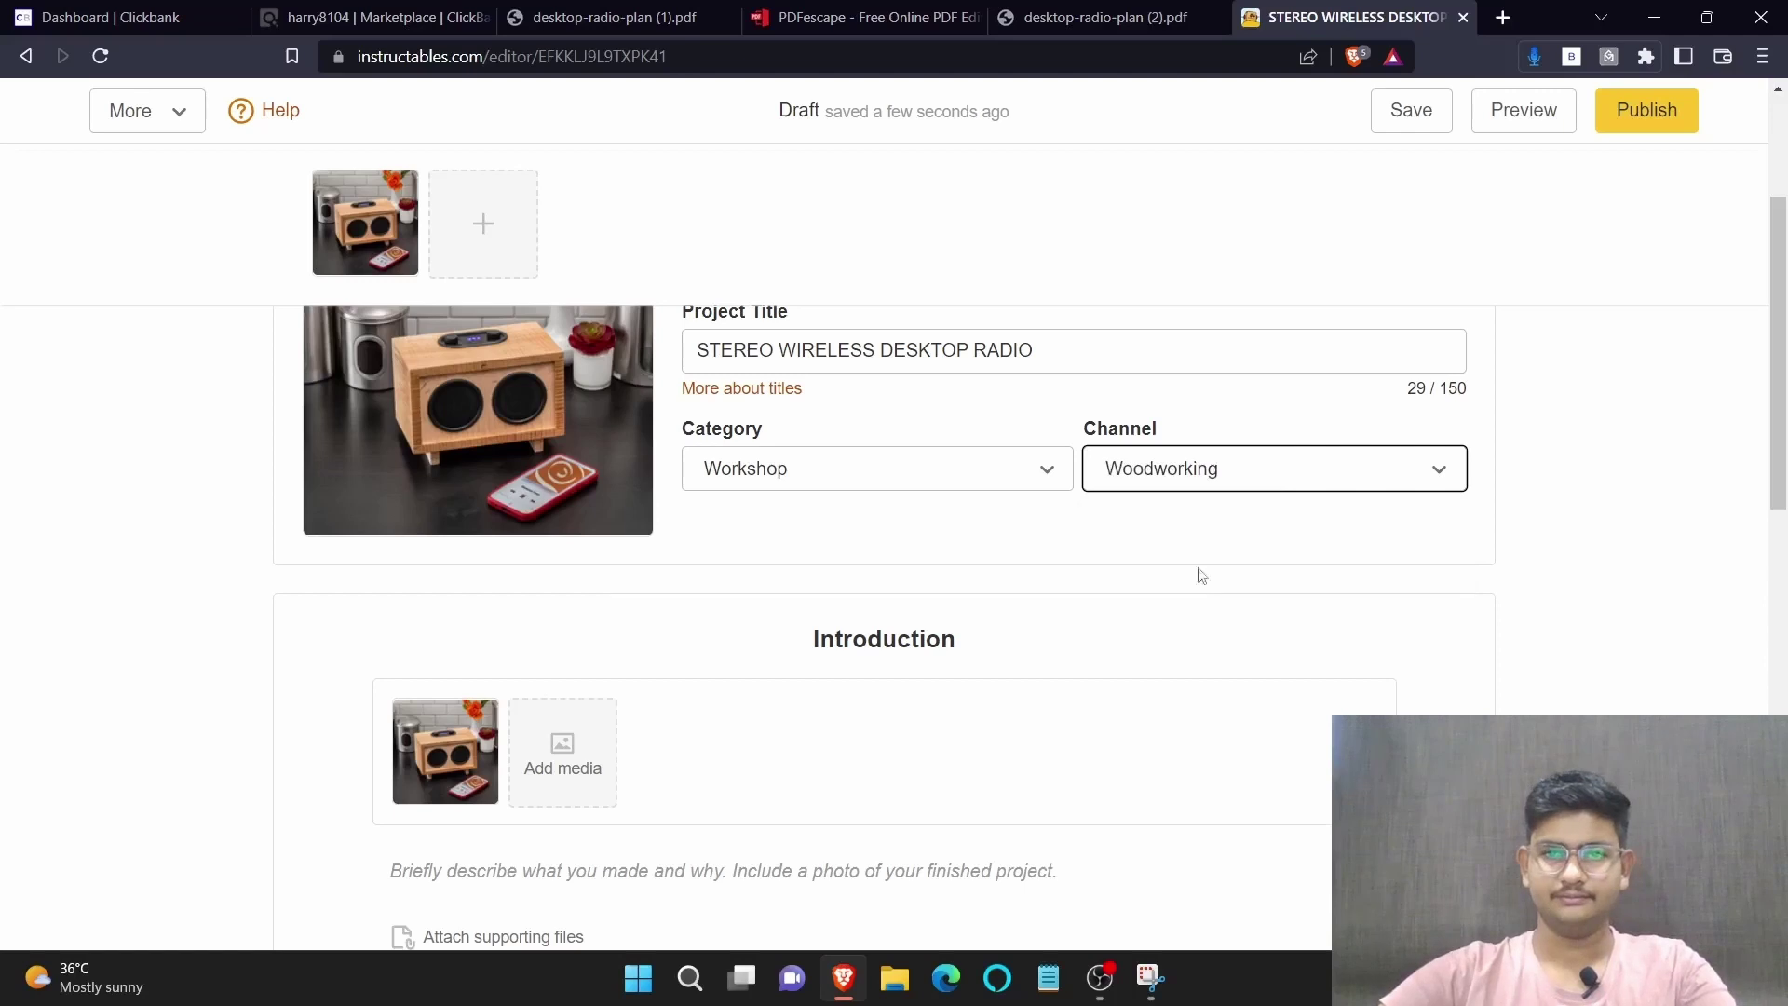
Scroll the editor past Introduction and Supplies down to the empty Step 1
{"action": "scroll", "coordinate": [1646, 502], "scroll_direction": "up", "scroll_amount": 3}
{"action": "scroll", "coordinate": [1646, 502], "scroll_direction": "down", "scroll_amount": 6}
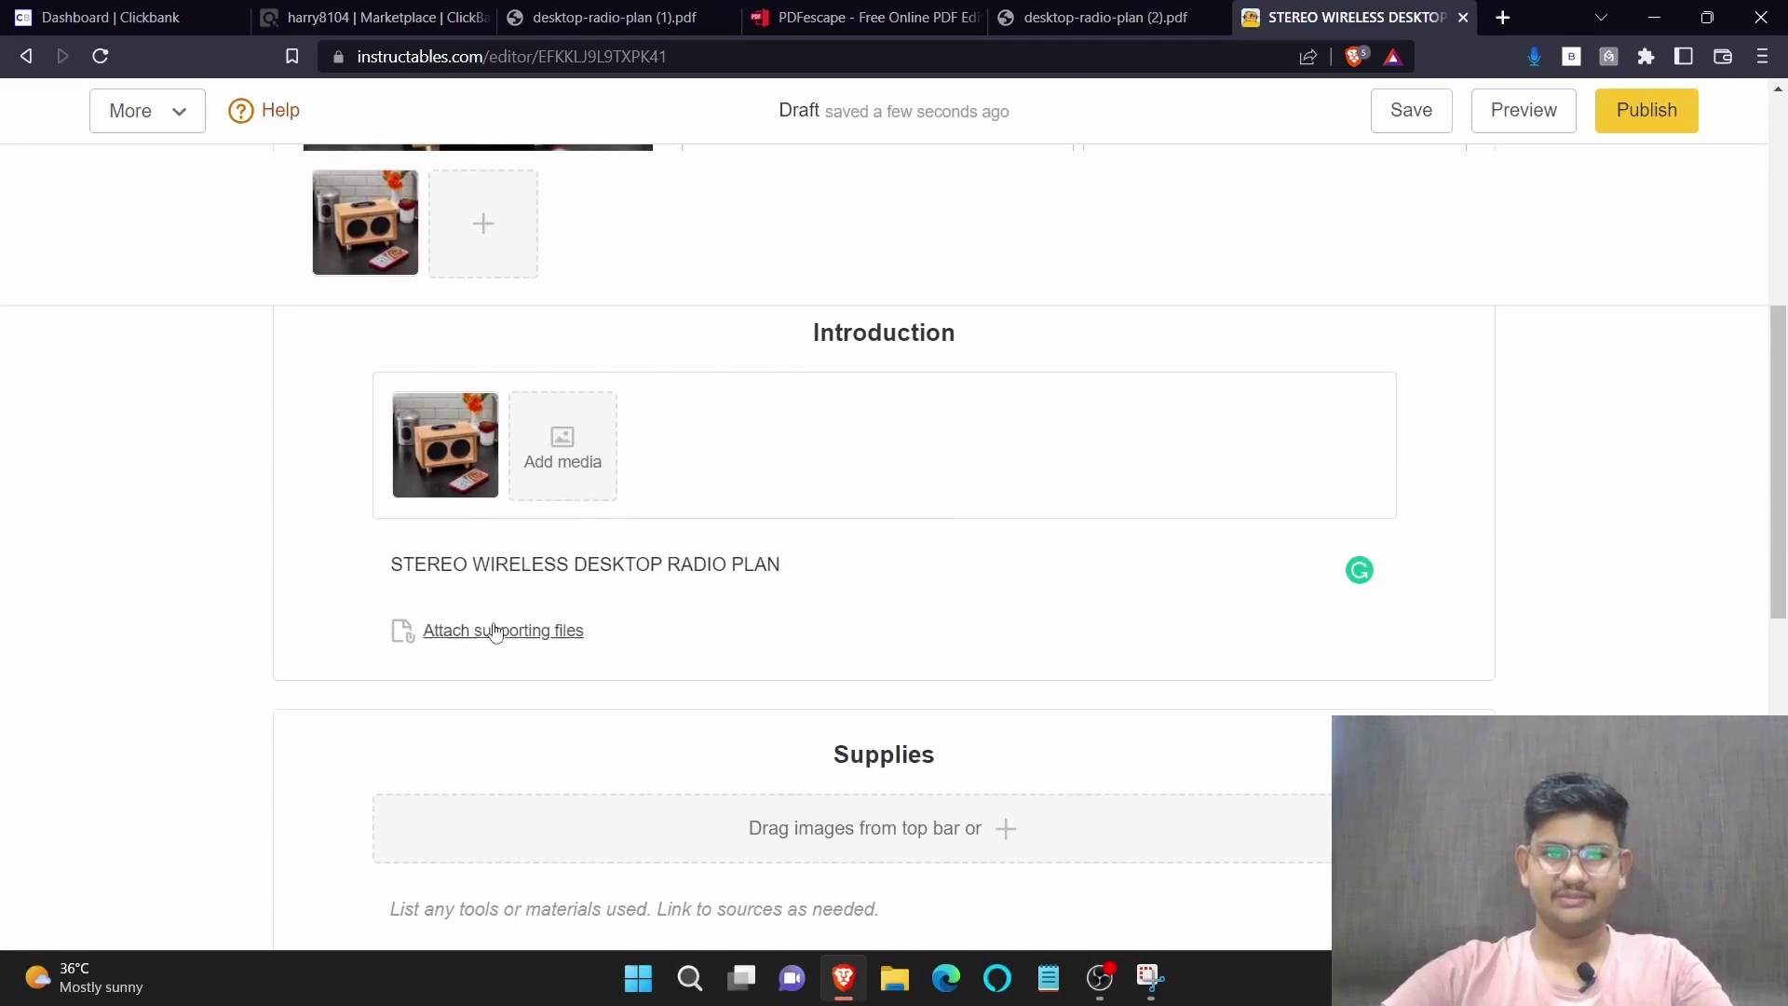
{"action": "scroll", "coordinate": [954, 539], "scroll_direction": "up", "scroll_amount": 5}
{"action": "scroll", "coordinate": [902, 667], "scroll_direction": "down", "scroll_amount": 4}
{"action": "scroll", "coordinate": [902, 667], "scroll_direction": "down", "scroll_amount": 4}
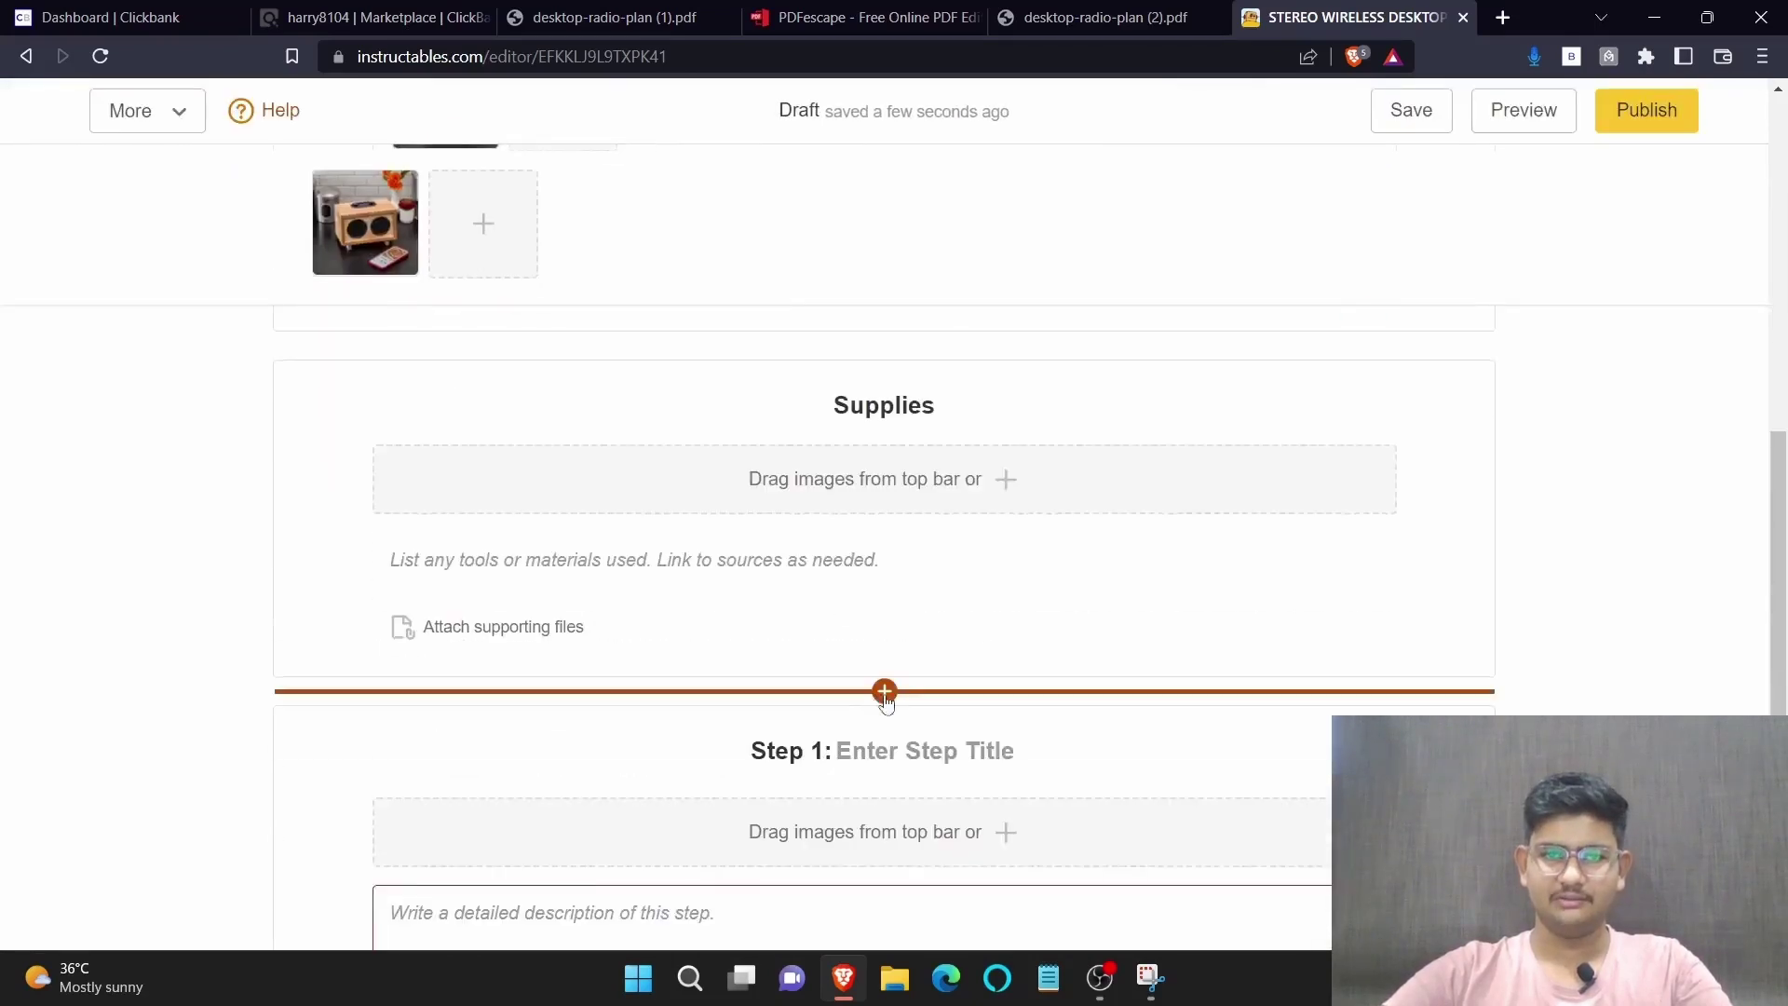
{"action": "scroll", "coordinate": [1641, 631], "scroll_direction": "up", "scroll_amount": 10}
{"action": "scroll", "coordinate": [1639, 633], "scroll_direction": "down", "scroll_amount": 8}
{"action": "scroll", "coordinate": [1634, 639], "scroll_direction": "up", "scroll_amount": 4}
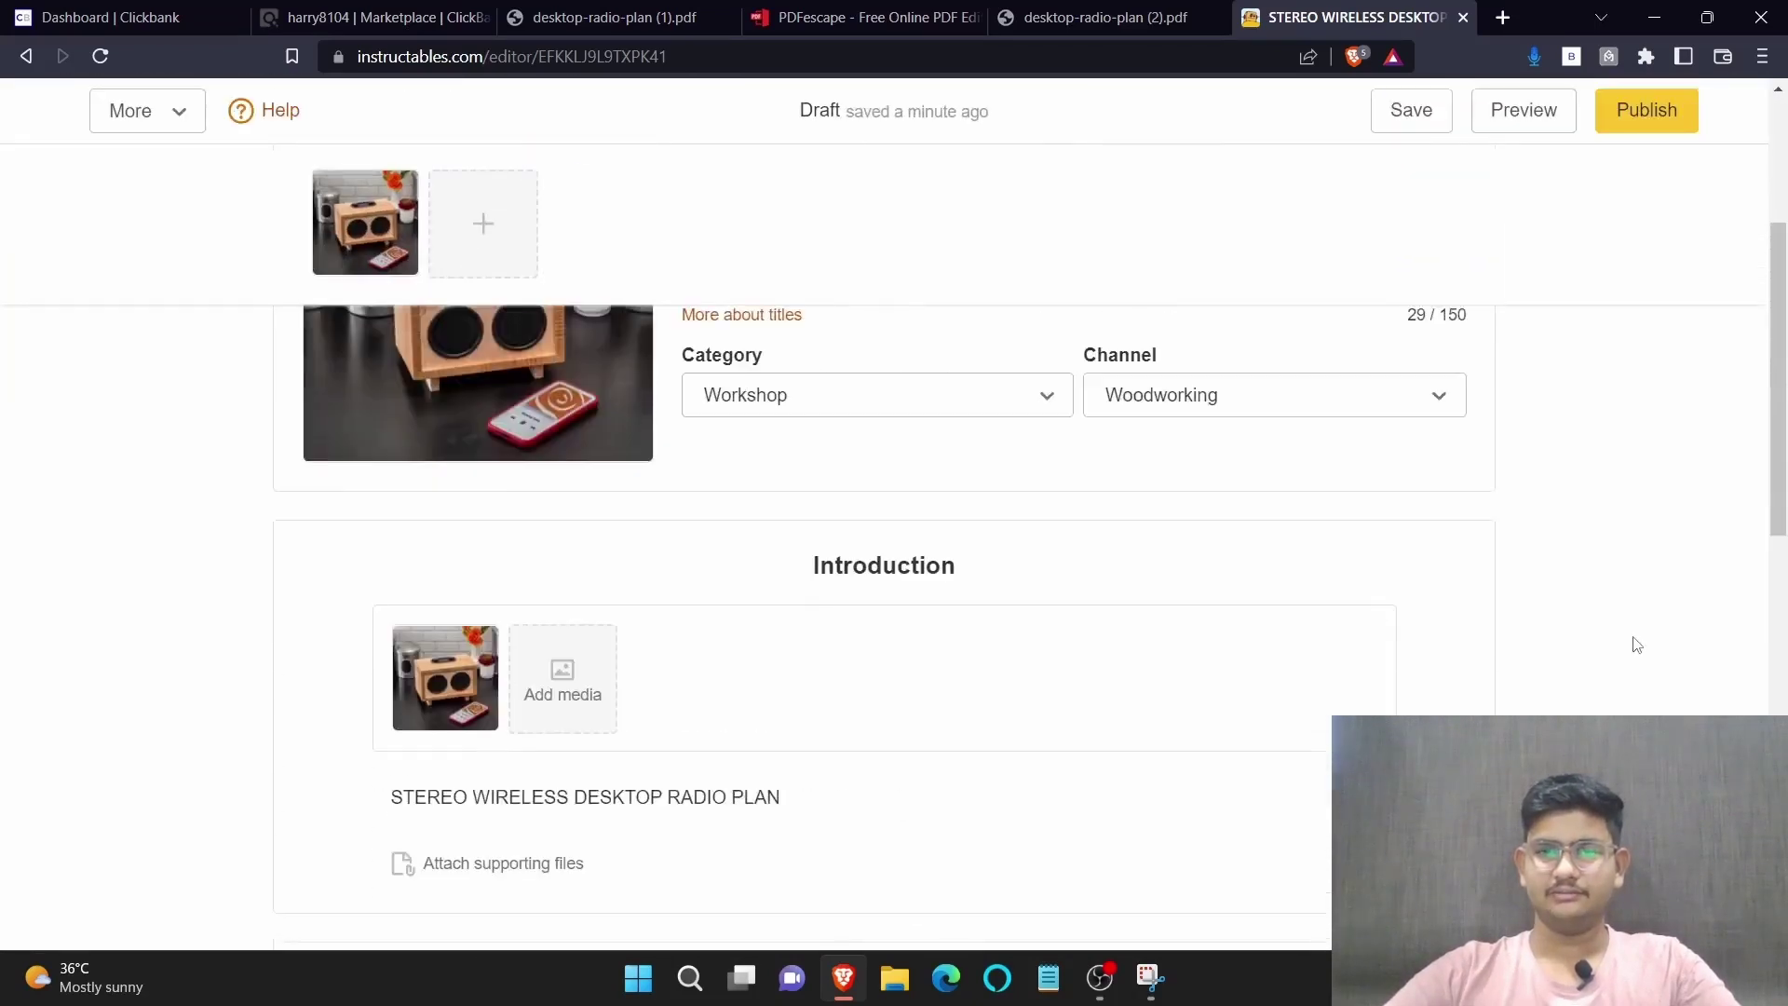
{"action": "scroll", "coordinate": [1635, 638], "scroll_direction": "down", "scroll_amount": 7}
{"action": "scroll", "coordinate": [1635, 641], "scroll_direction": "down", "scroll_amount": 1}
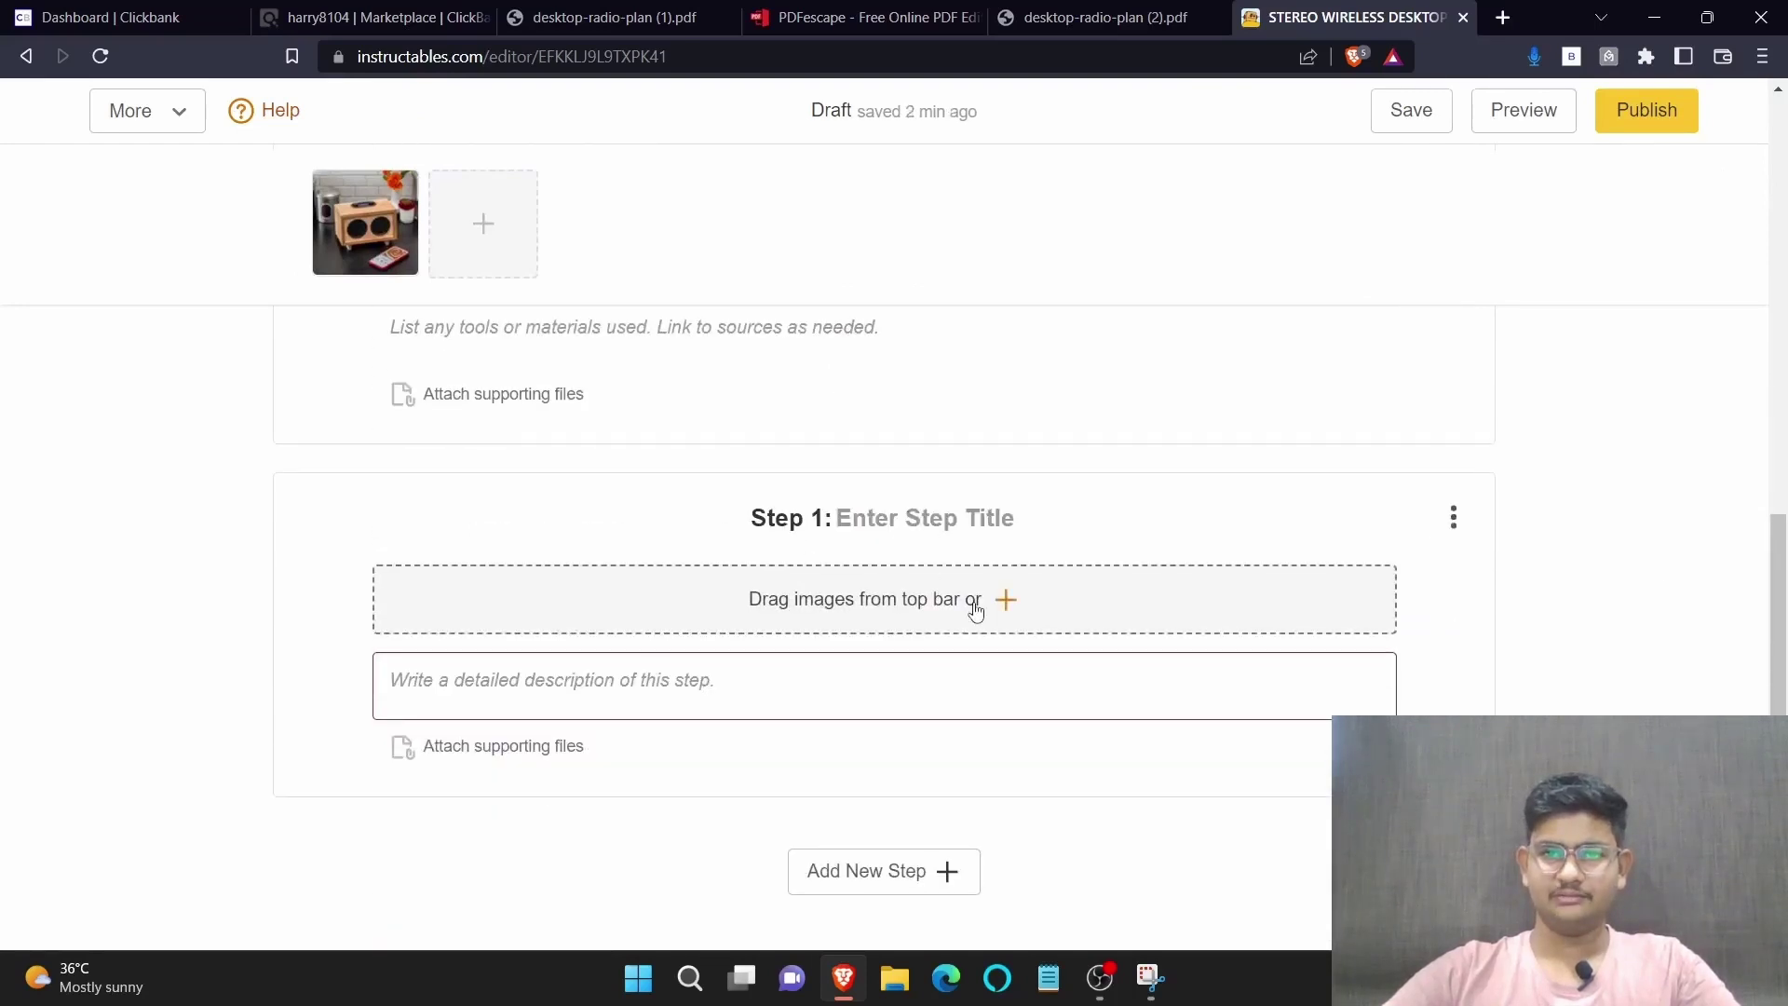
Attach desktop-radio-plan (2).pdf to Step 1 and enter the text 'Step by step project guideline'
{"action": "left_click", "coordinate": [1005, 598]}
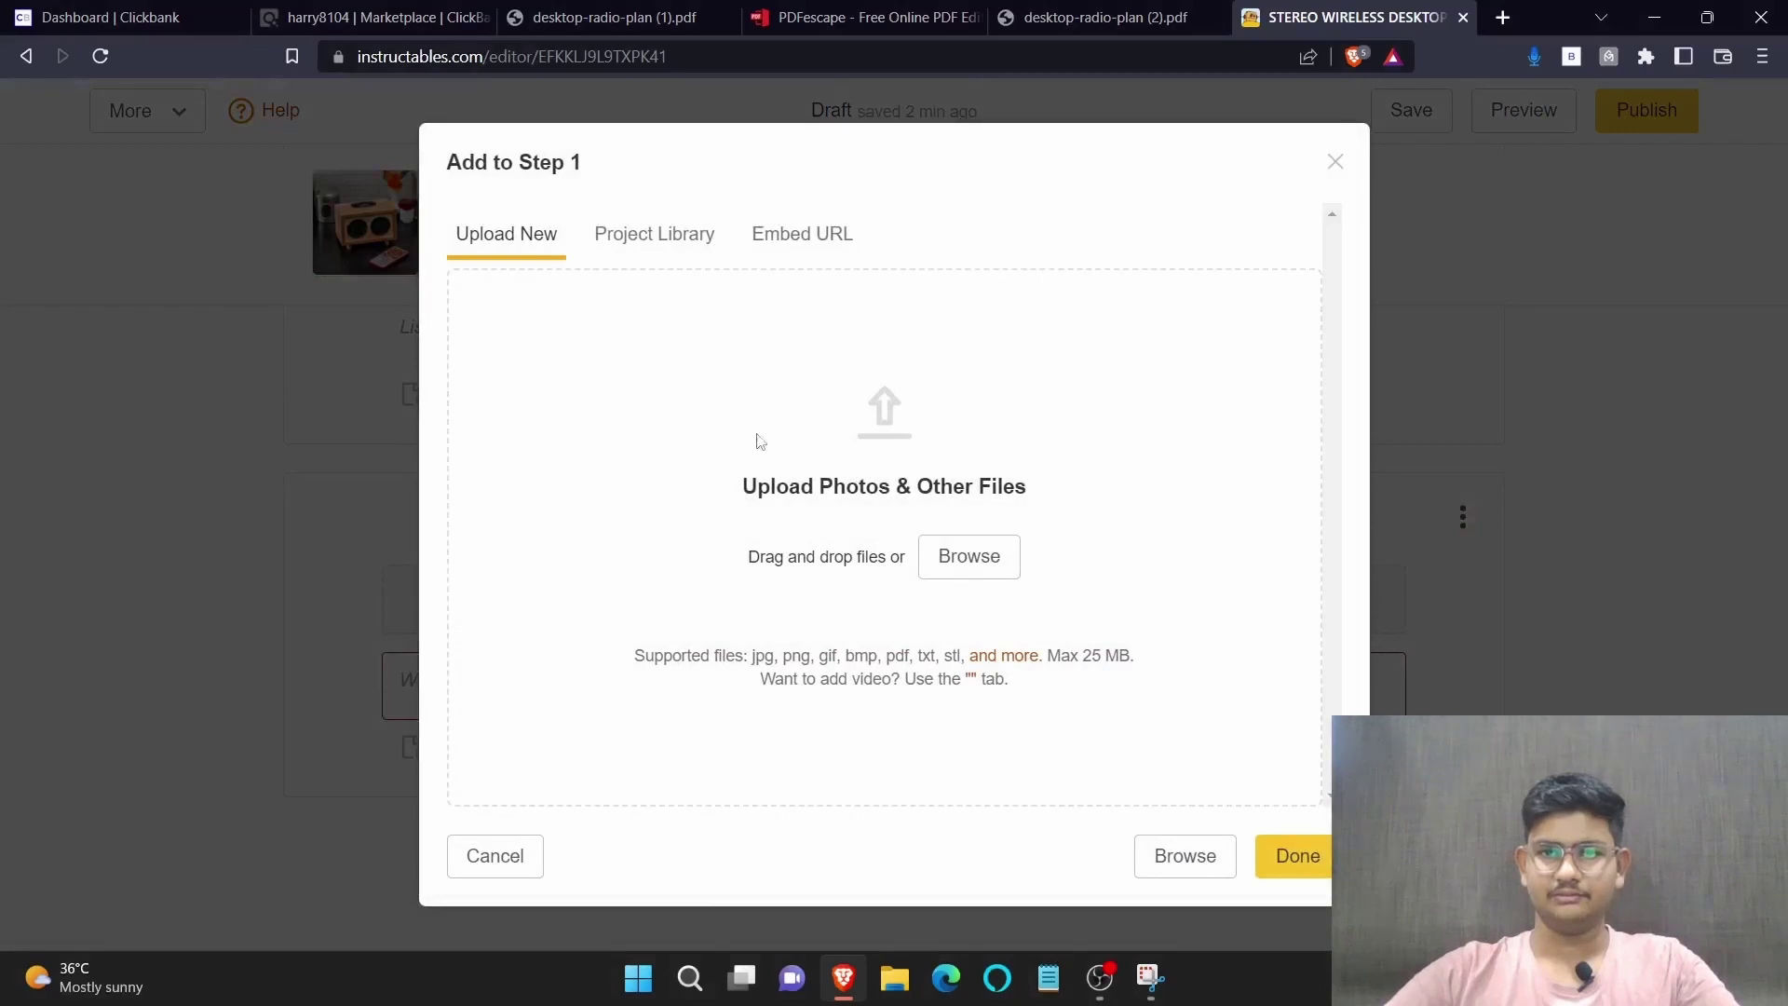
{"action": "left_click", "coordinate": [958, 550]}
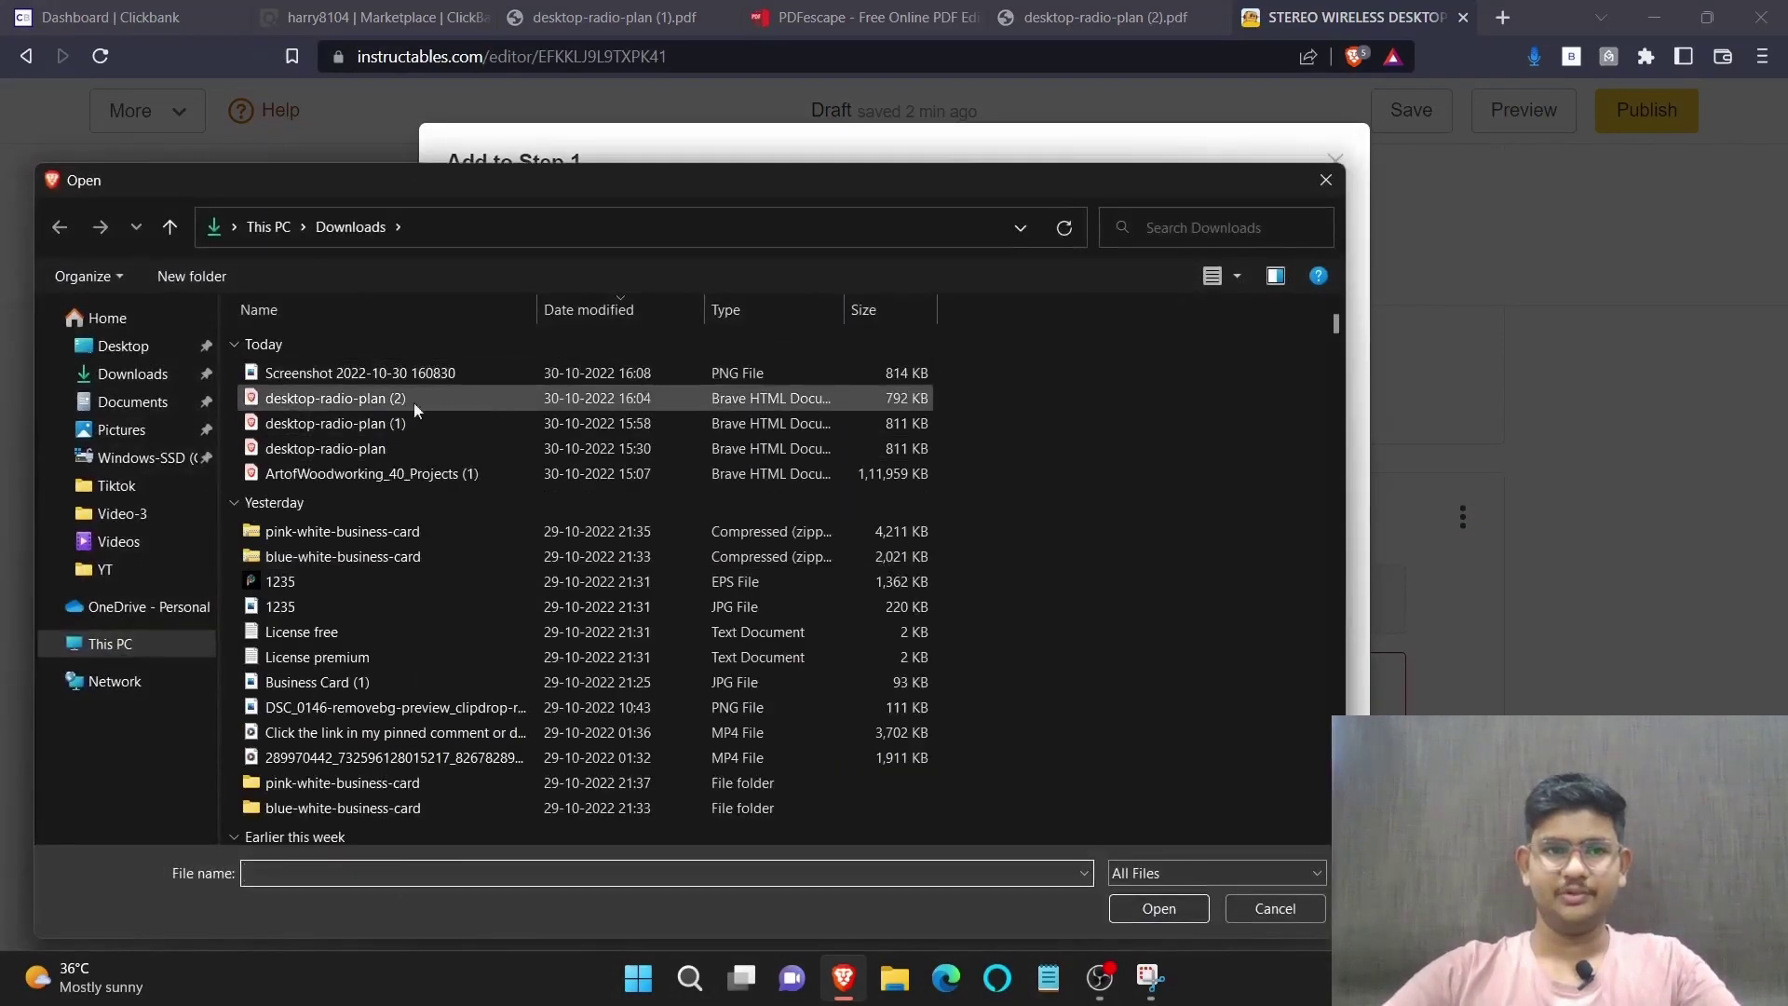
{"action": "double_click", "coordinate": [421, 398]}
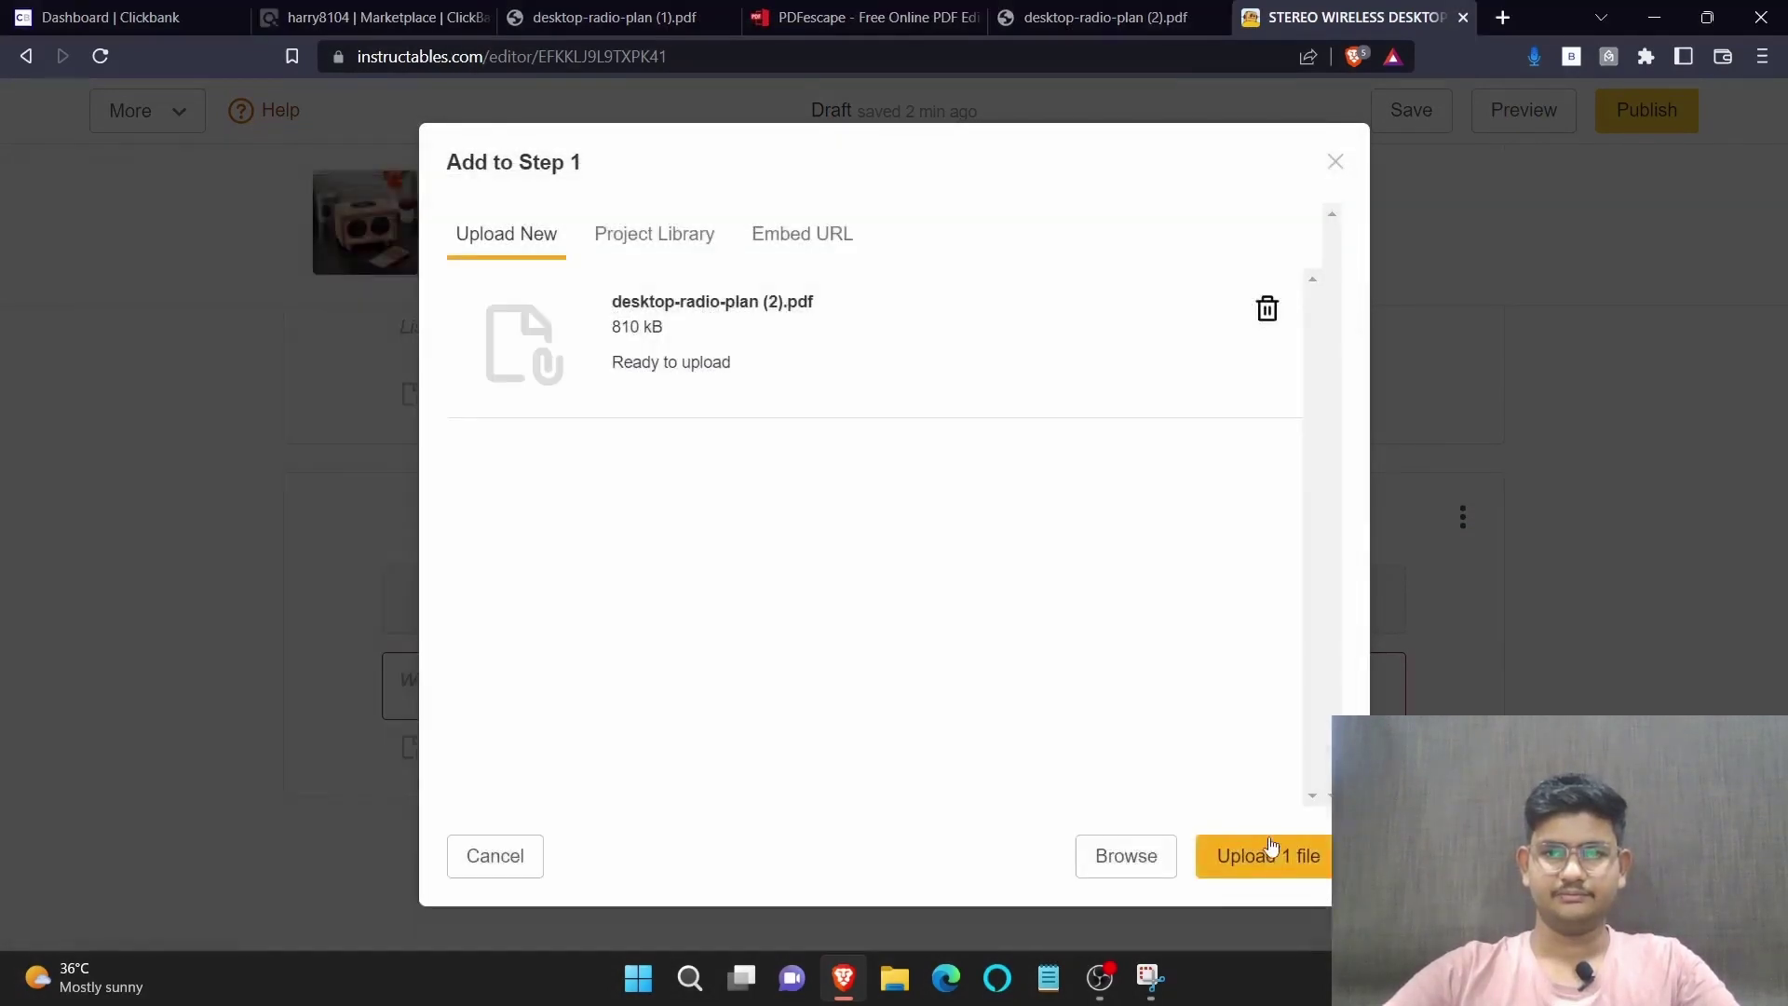
{"action": "left_click", "coordinate": [1290, 859]}
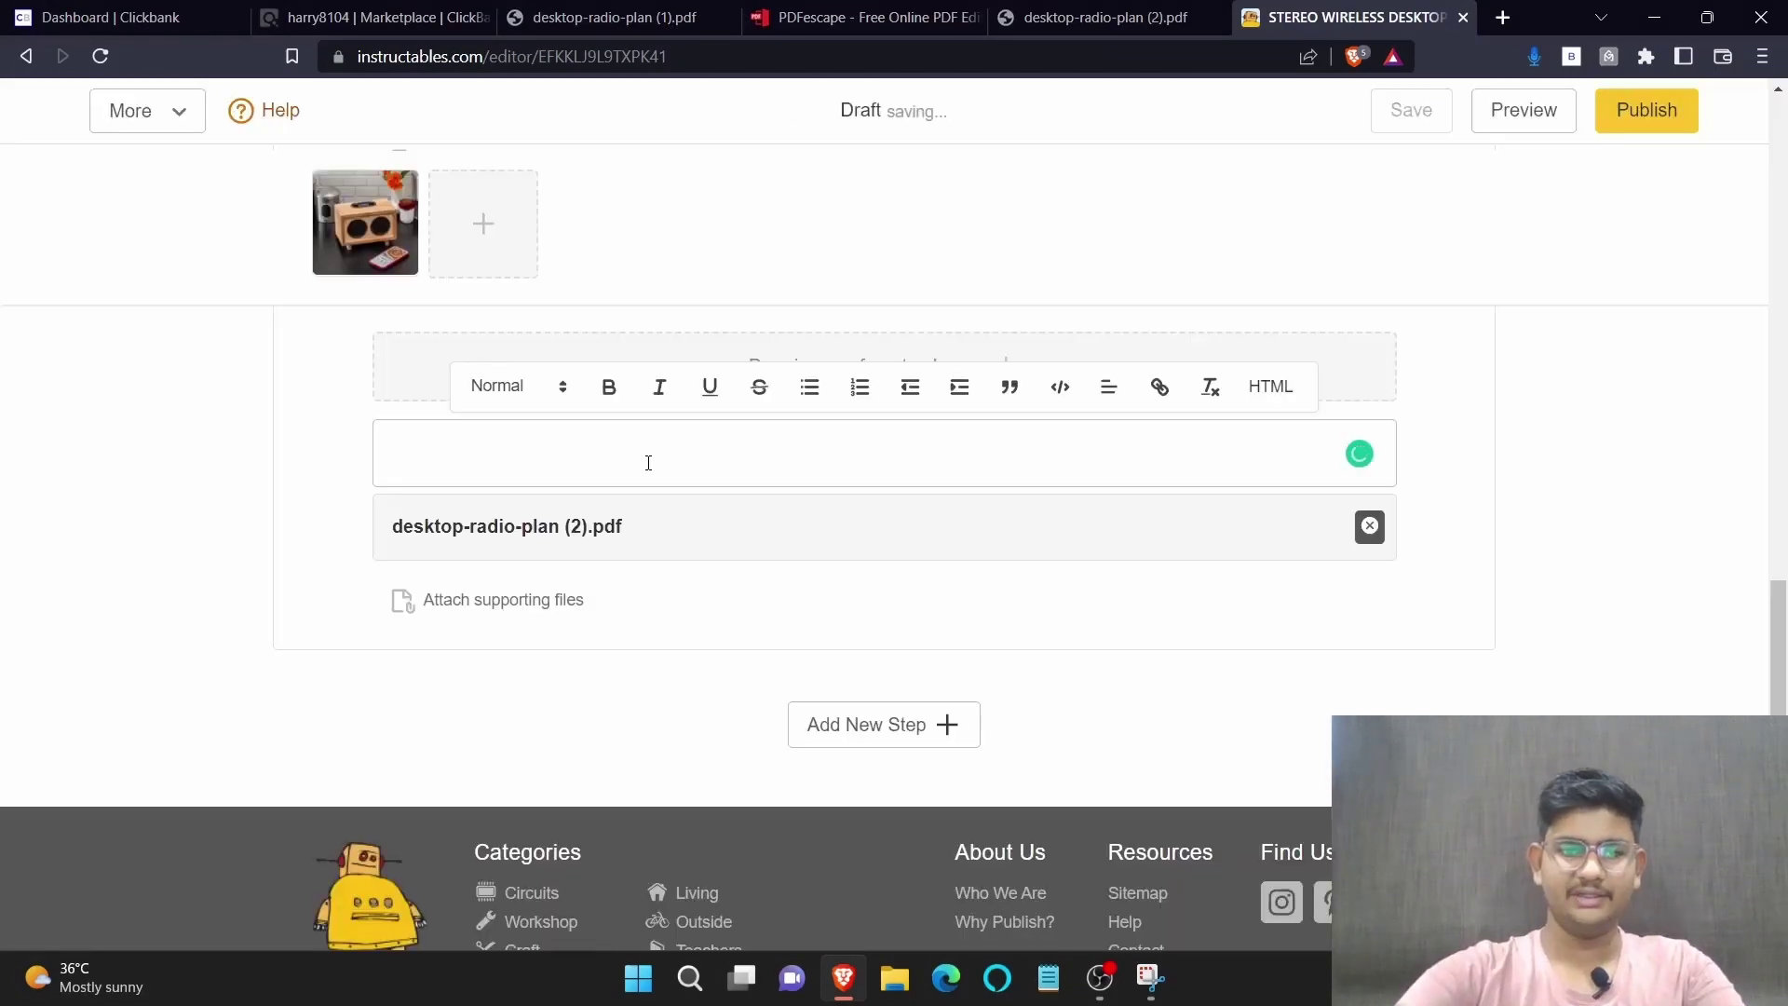
{"action": "type", "text": "p by step project"}
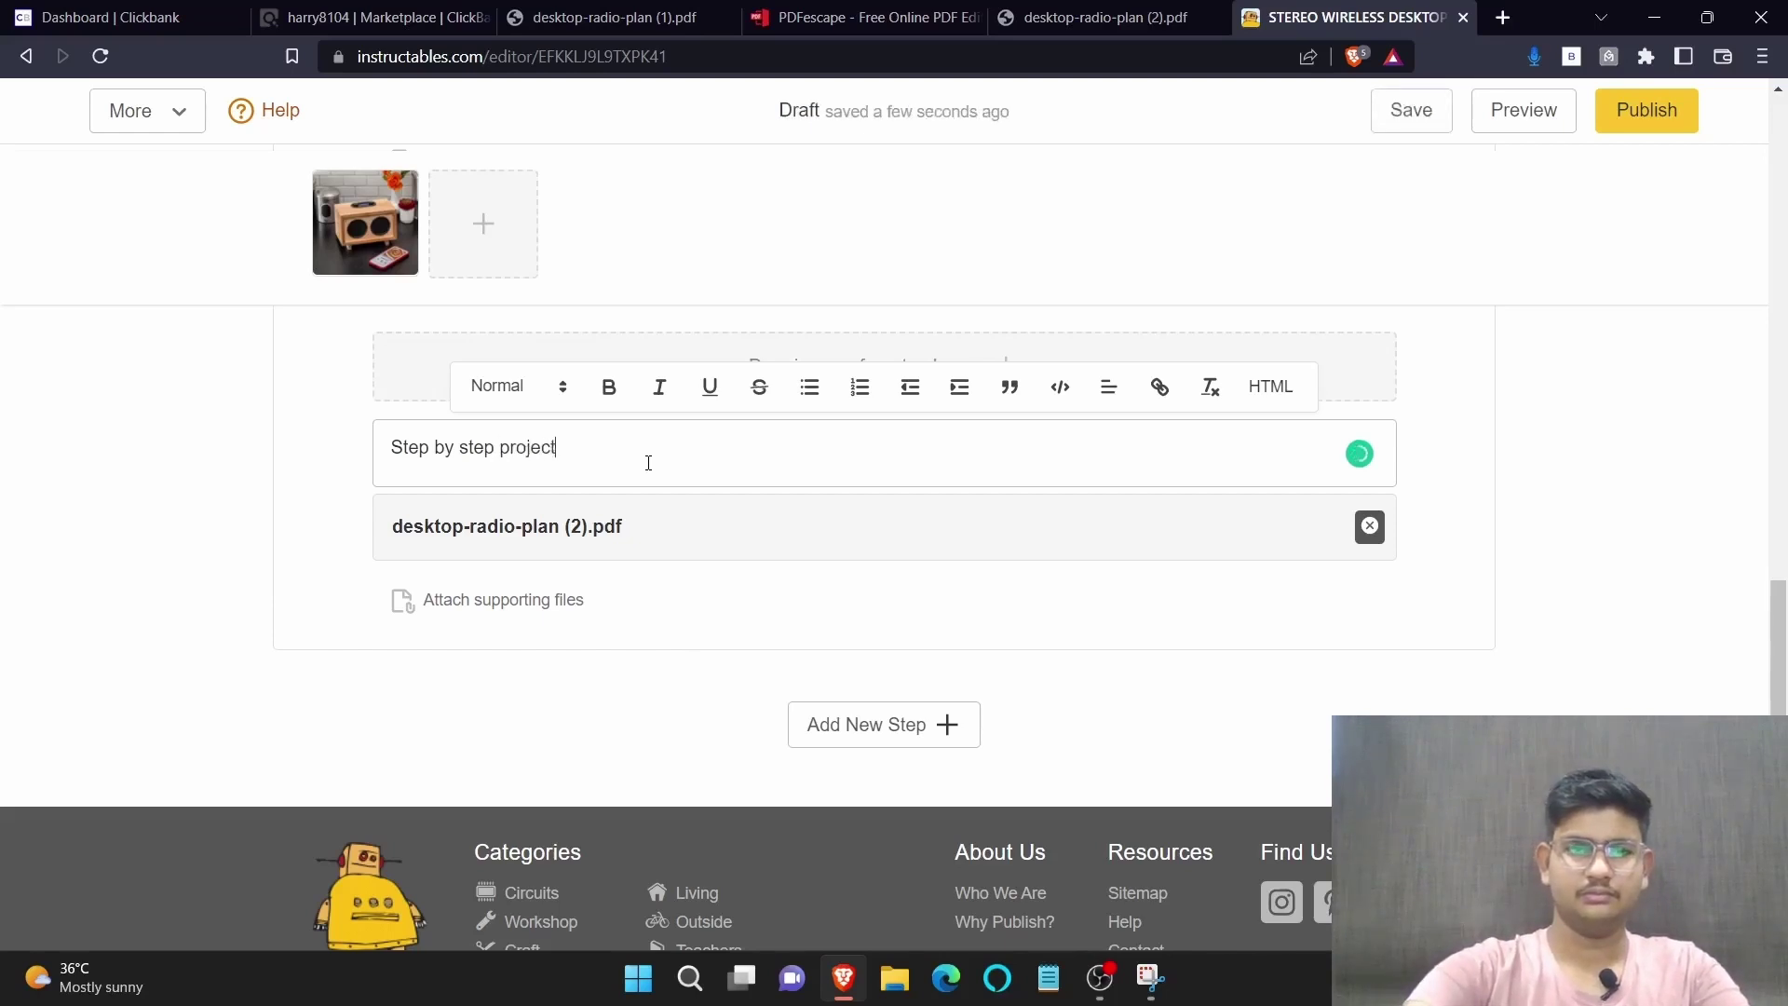
{"action": "type", "text": "uideline"}
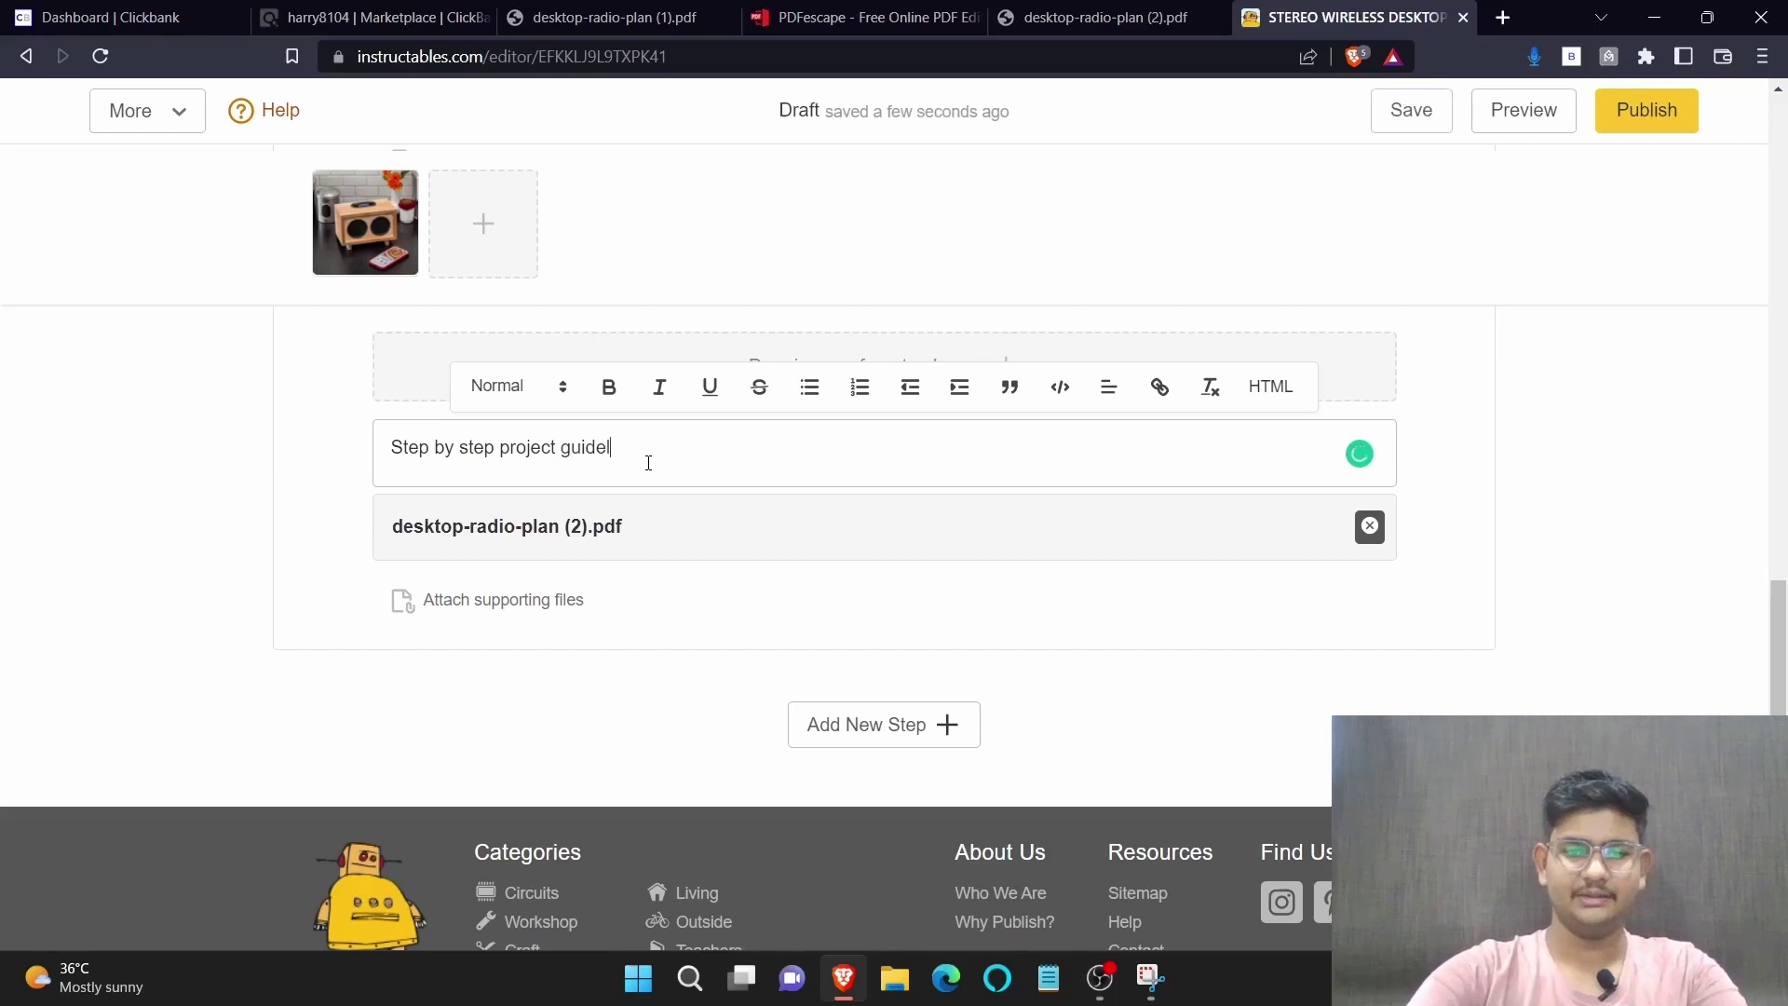
{"action": "left_click", "coordinate": [1554, 400]}
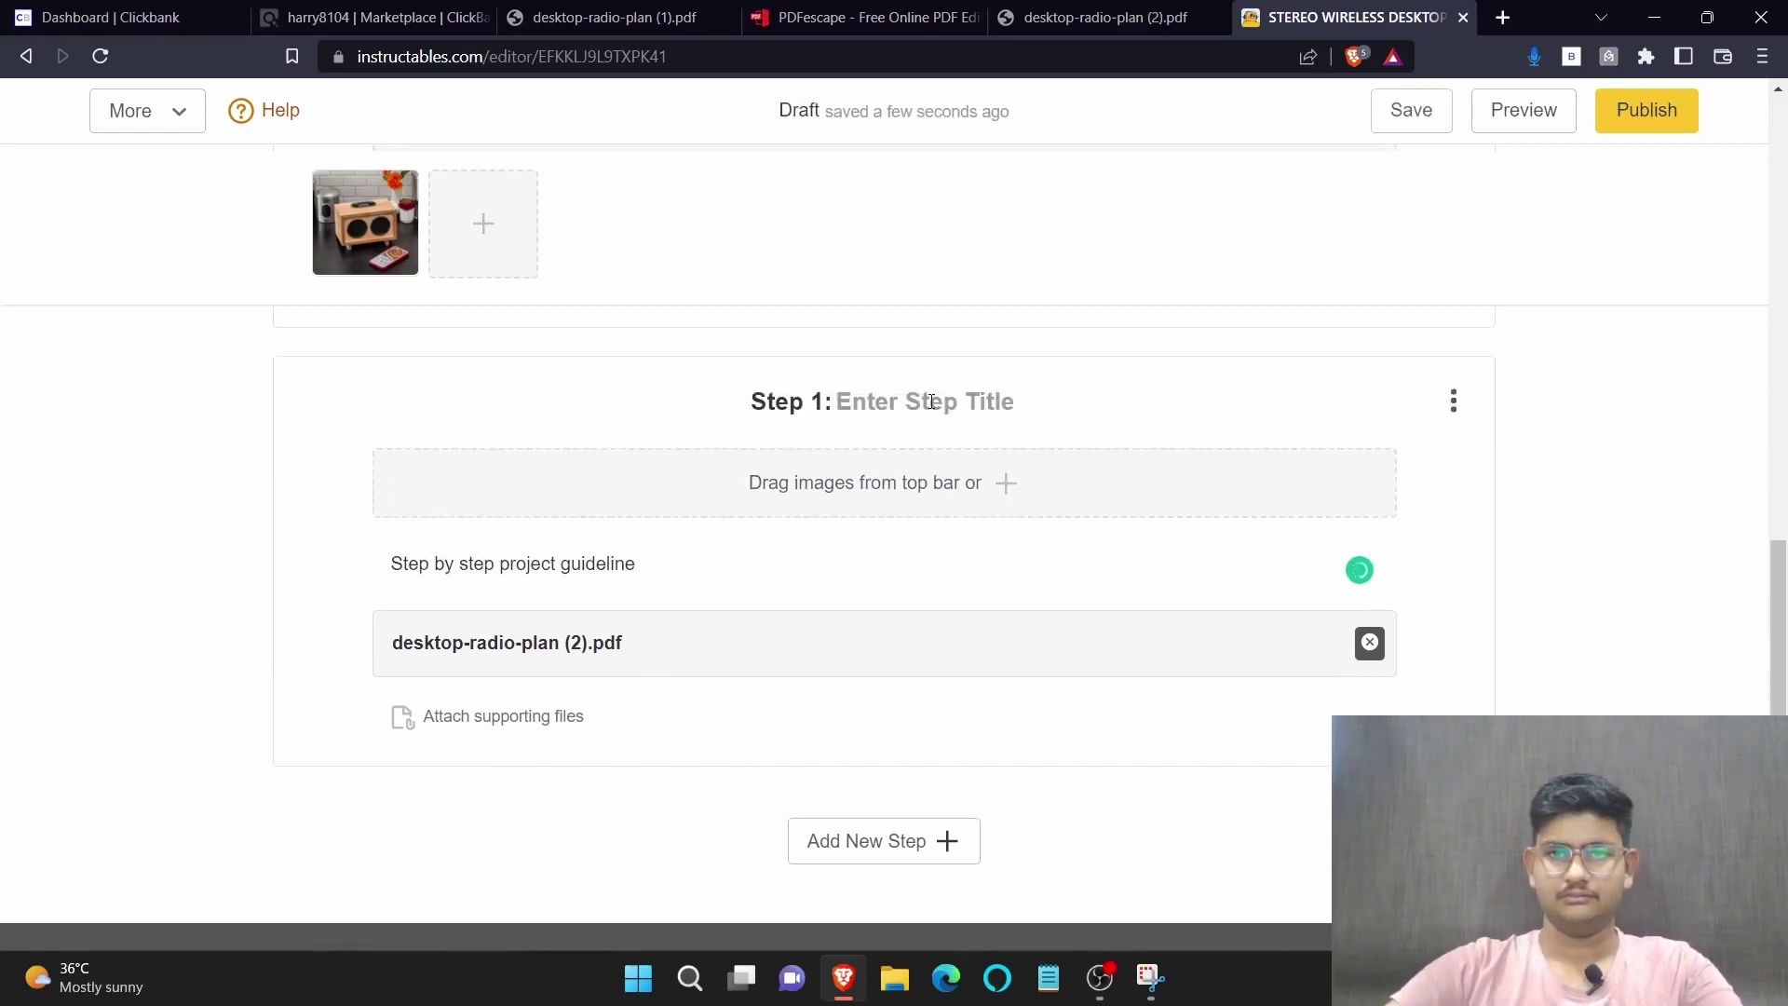
{"action": "scroll", "coordinate": [1450, 501], "scroll_direction": "down", "scroll_amount": 2}
{"action": "scroll", "coordinate": [1046, 479], "scroll_direction": "up", "scroll_amount": 2}
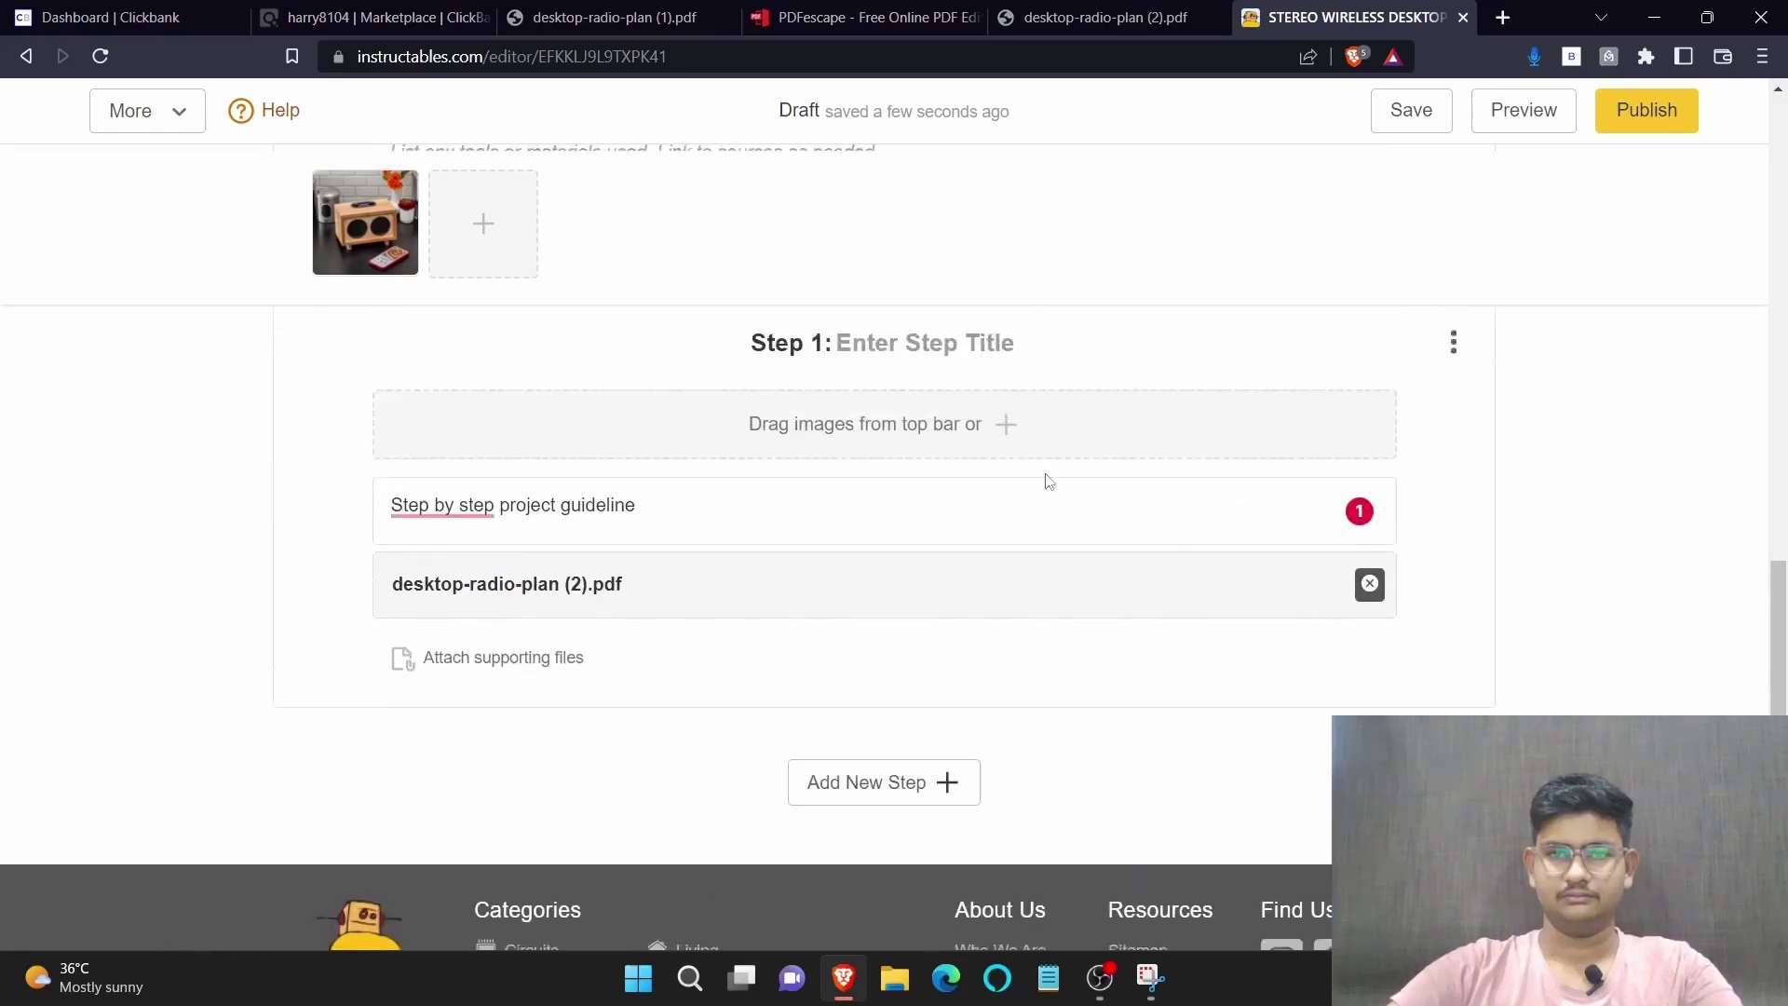
Title Step 1 'Stereo Speaker'
{"action": "left_click", "coordinate": [934, 407]}
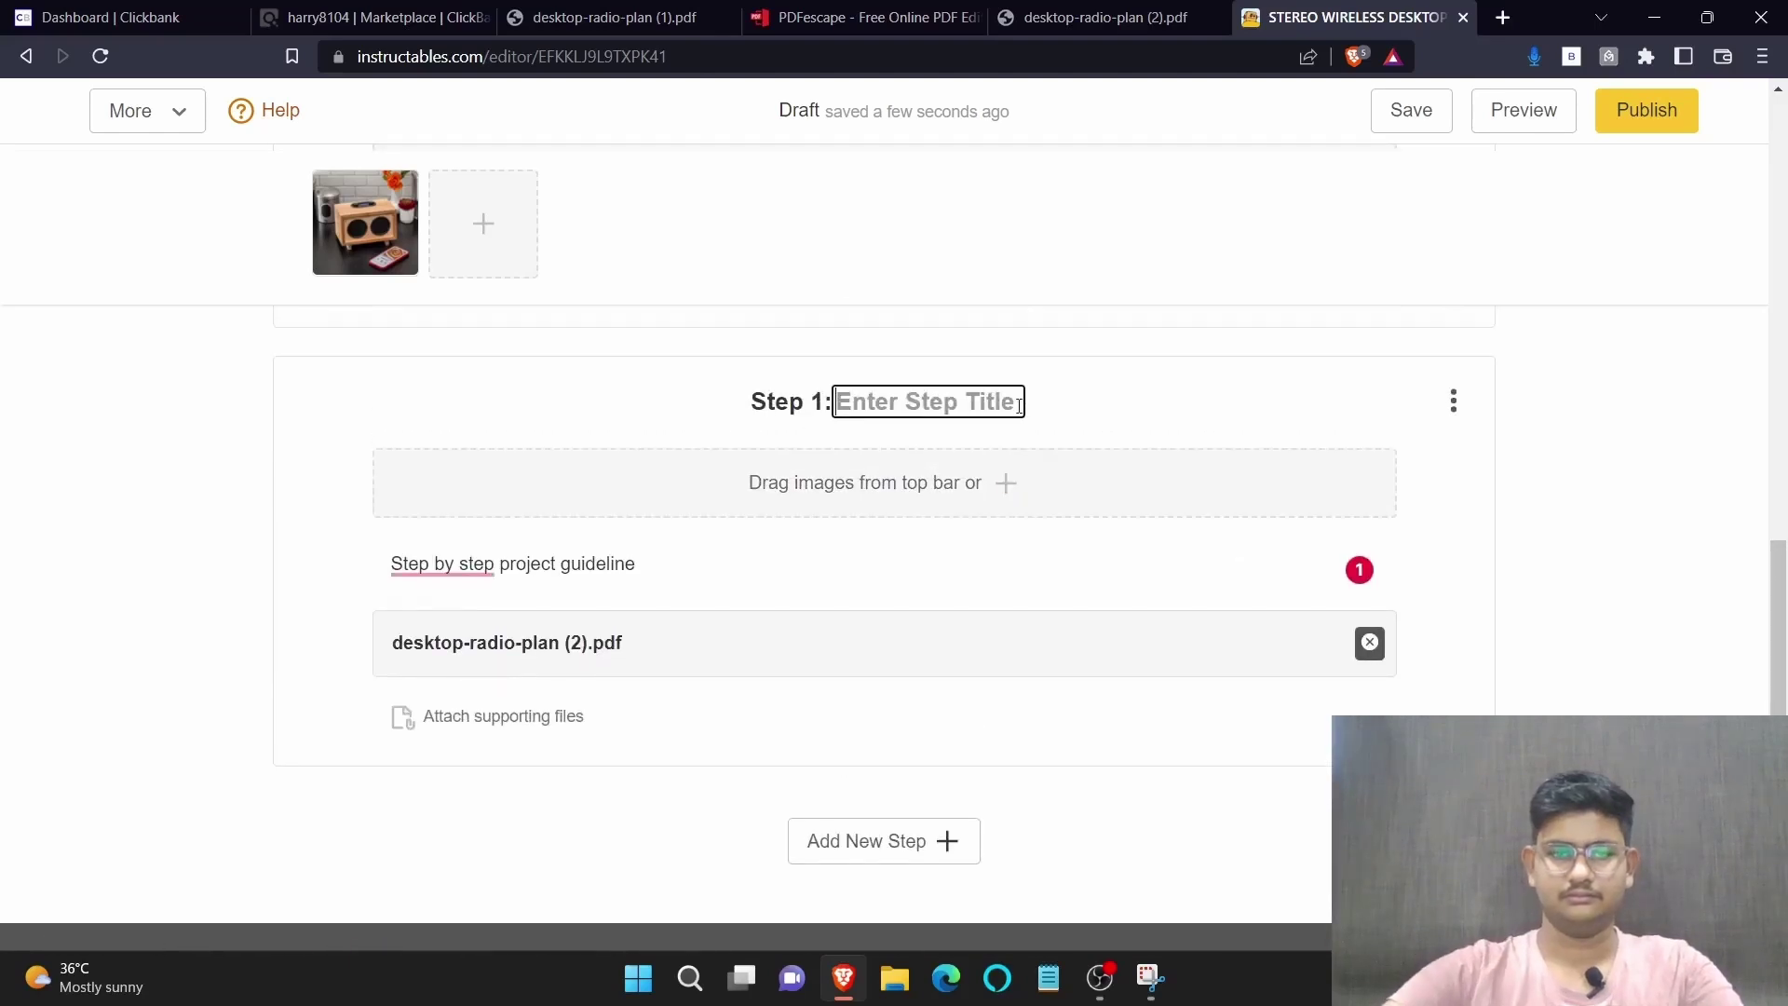
{"action": "type", "text": "Ste"}
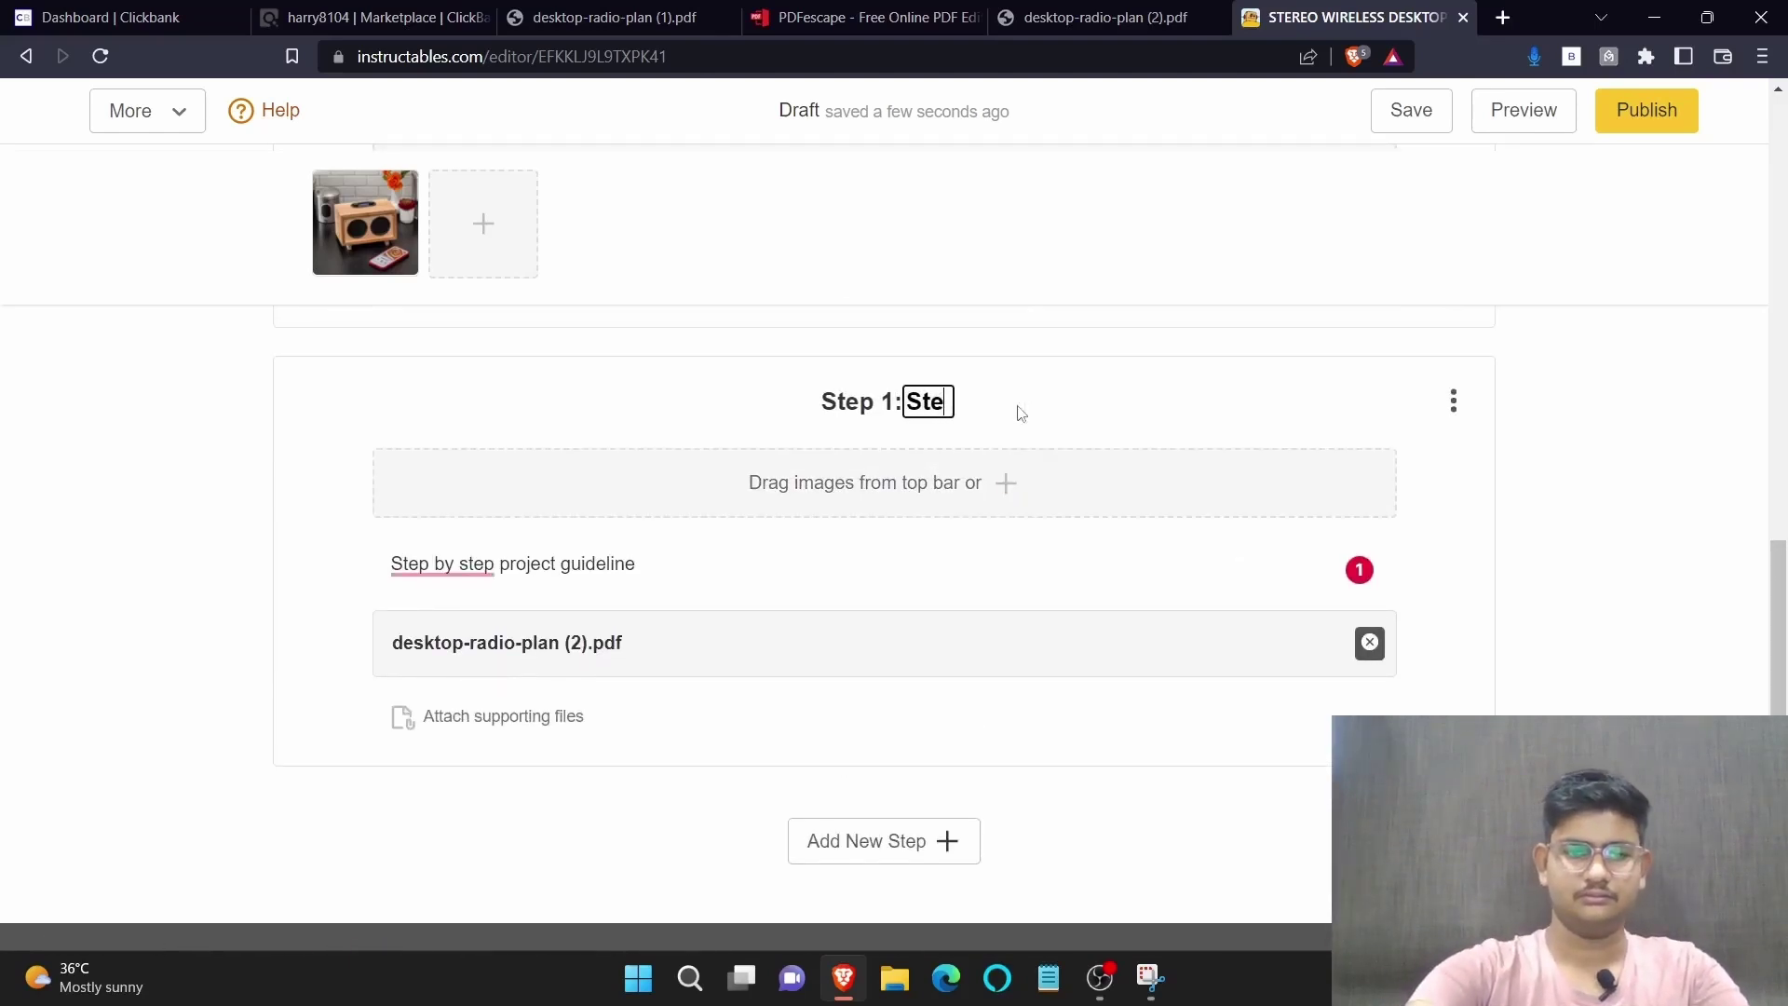
{"action": "type", "text": "reo S"}
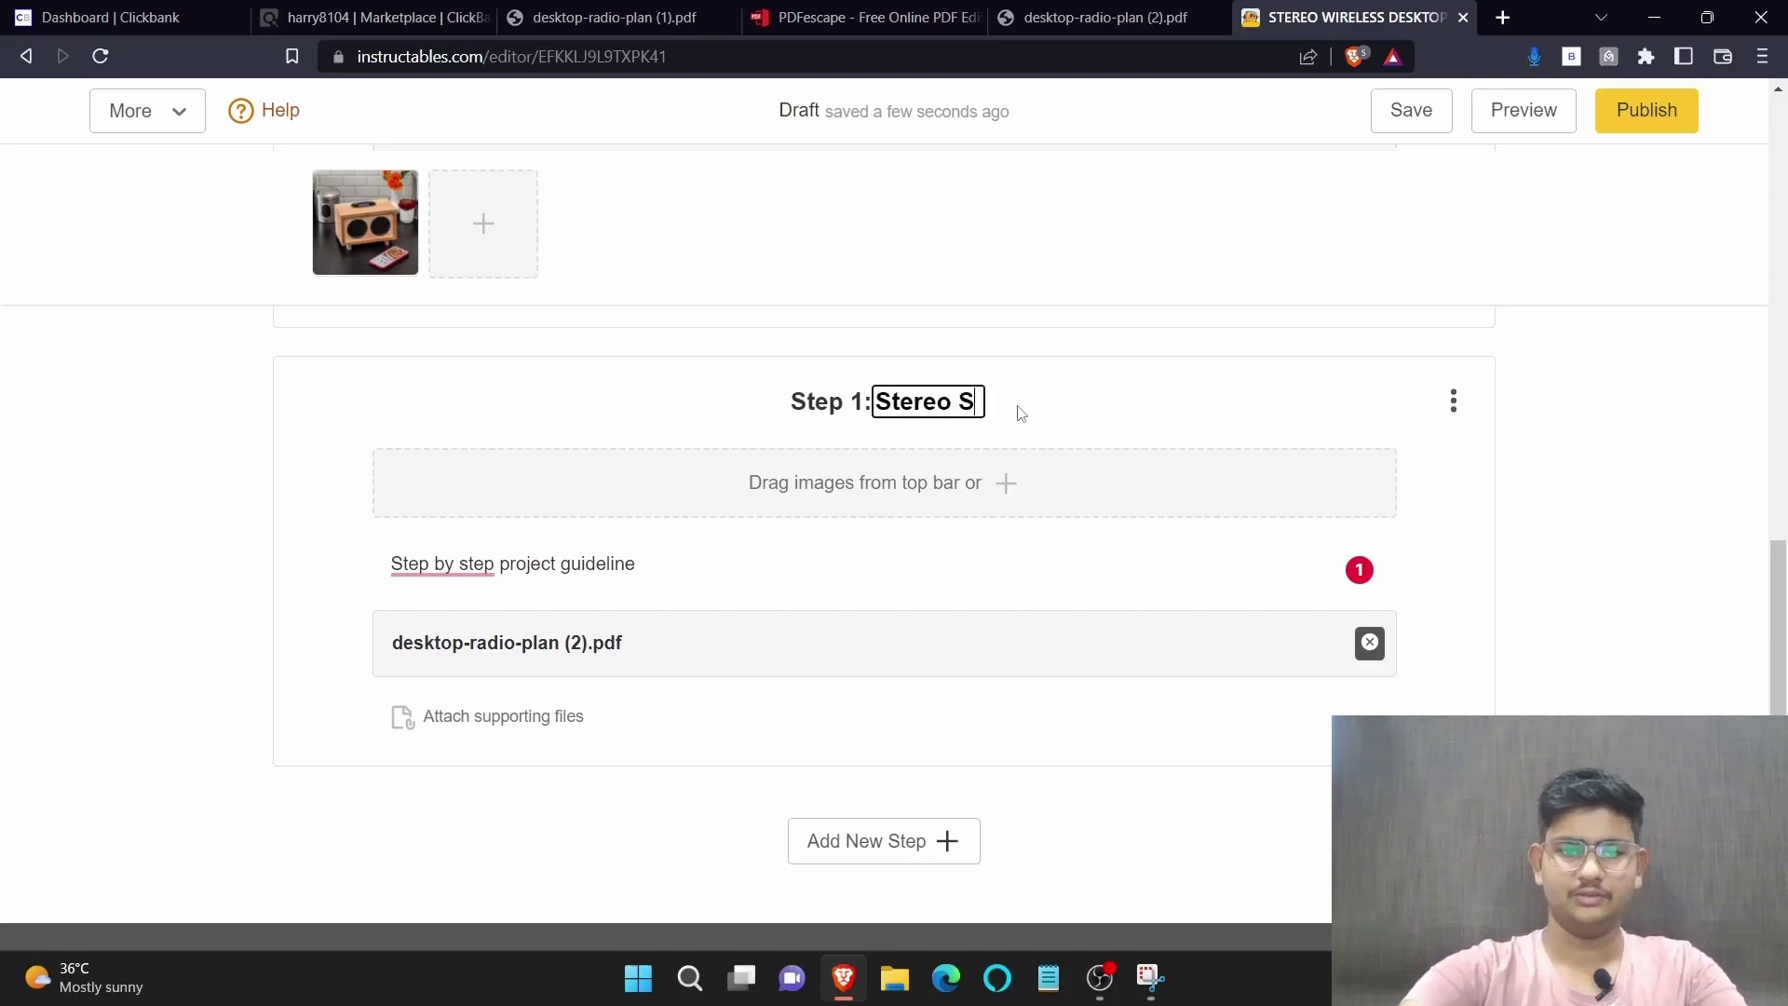
{"action": "type", "text": "peaker"}
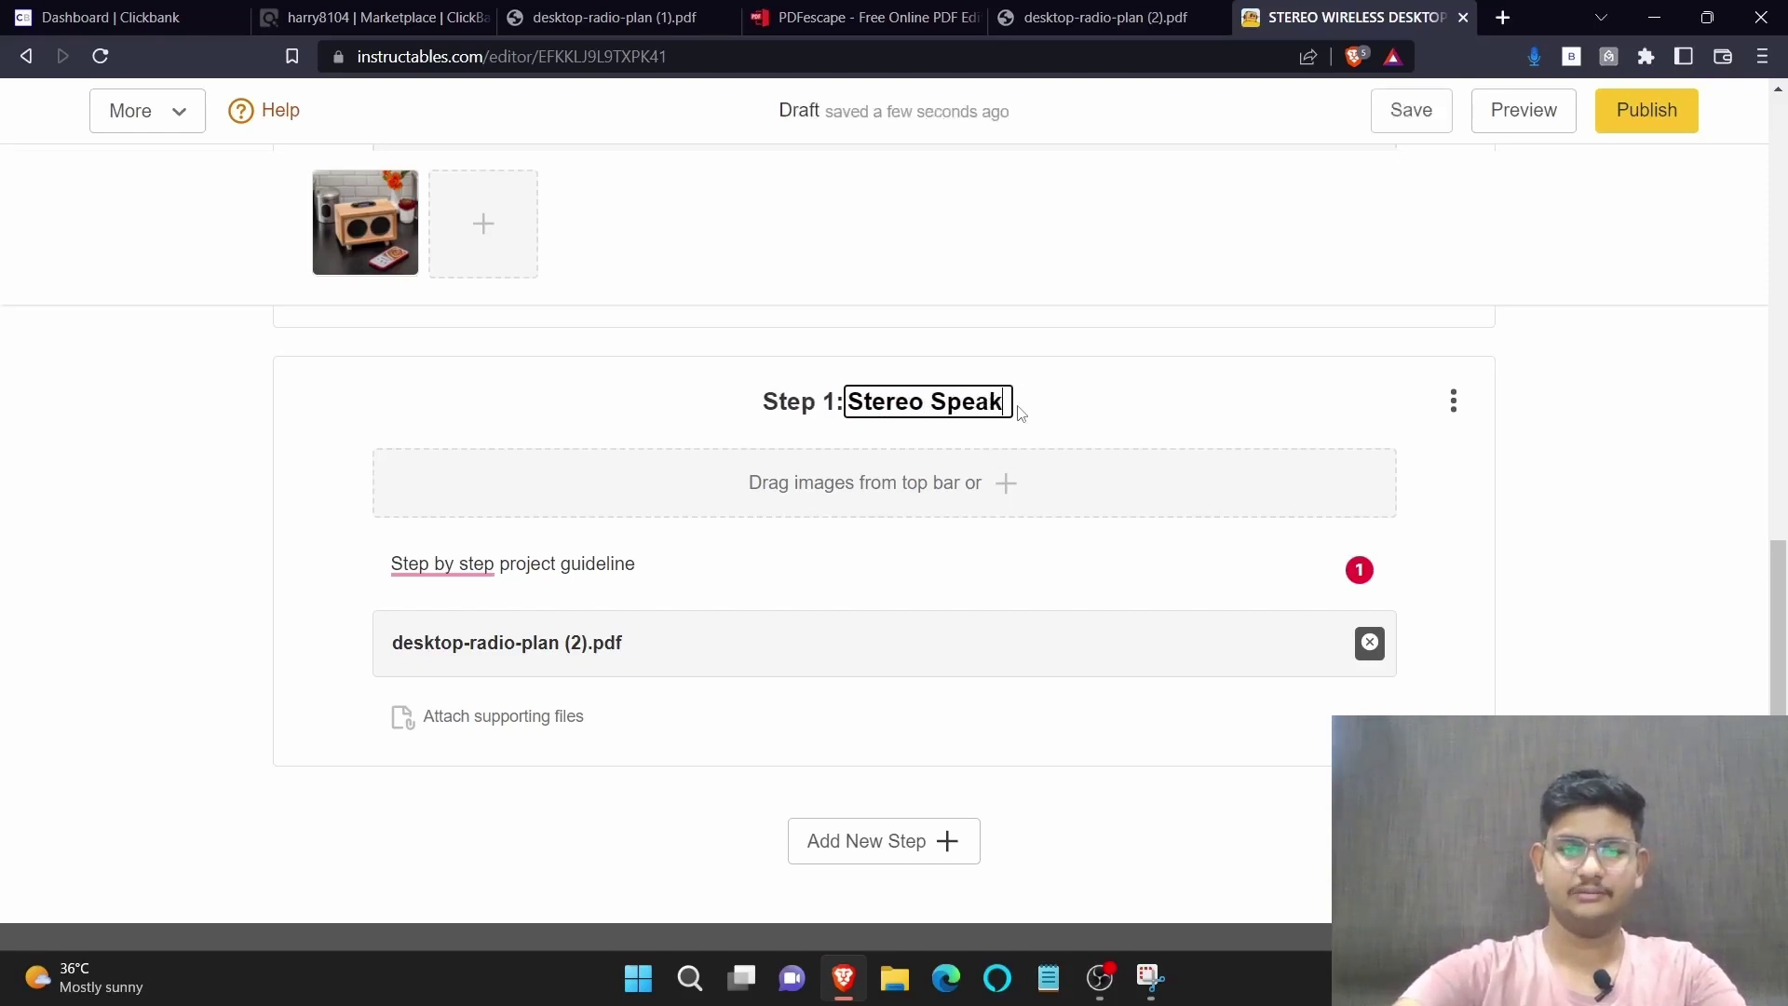
{"action": "left_click", "coordinate": [1568, 499]}
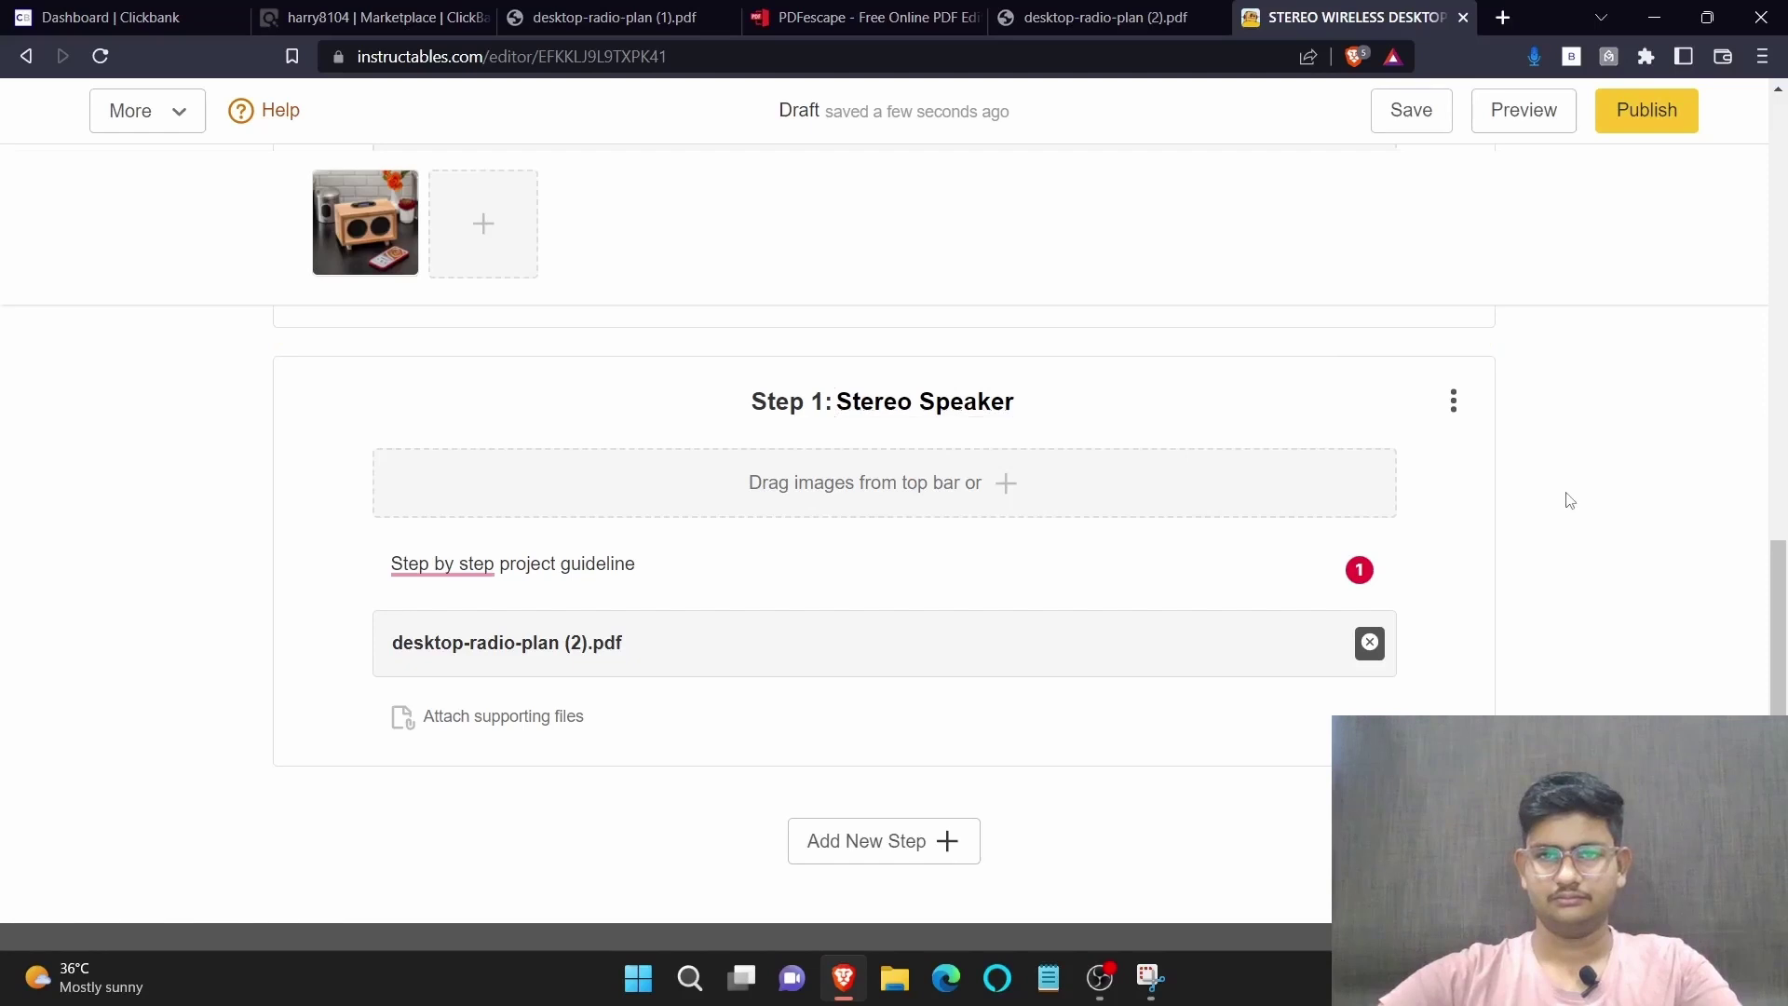
{"action": "scroll", "coordinate": [1570, 500], "scroll_direction": "down", "scroll_amount": 3}
{"action": "scroll", "coordinate": [1570, 500], "scroll_direction": "up", "scroll_amount": 10}
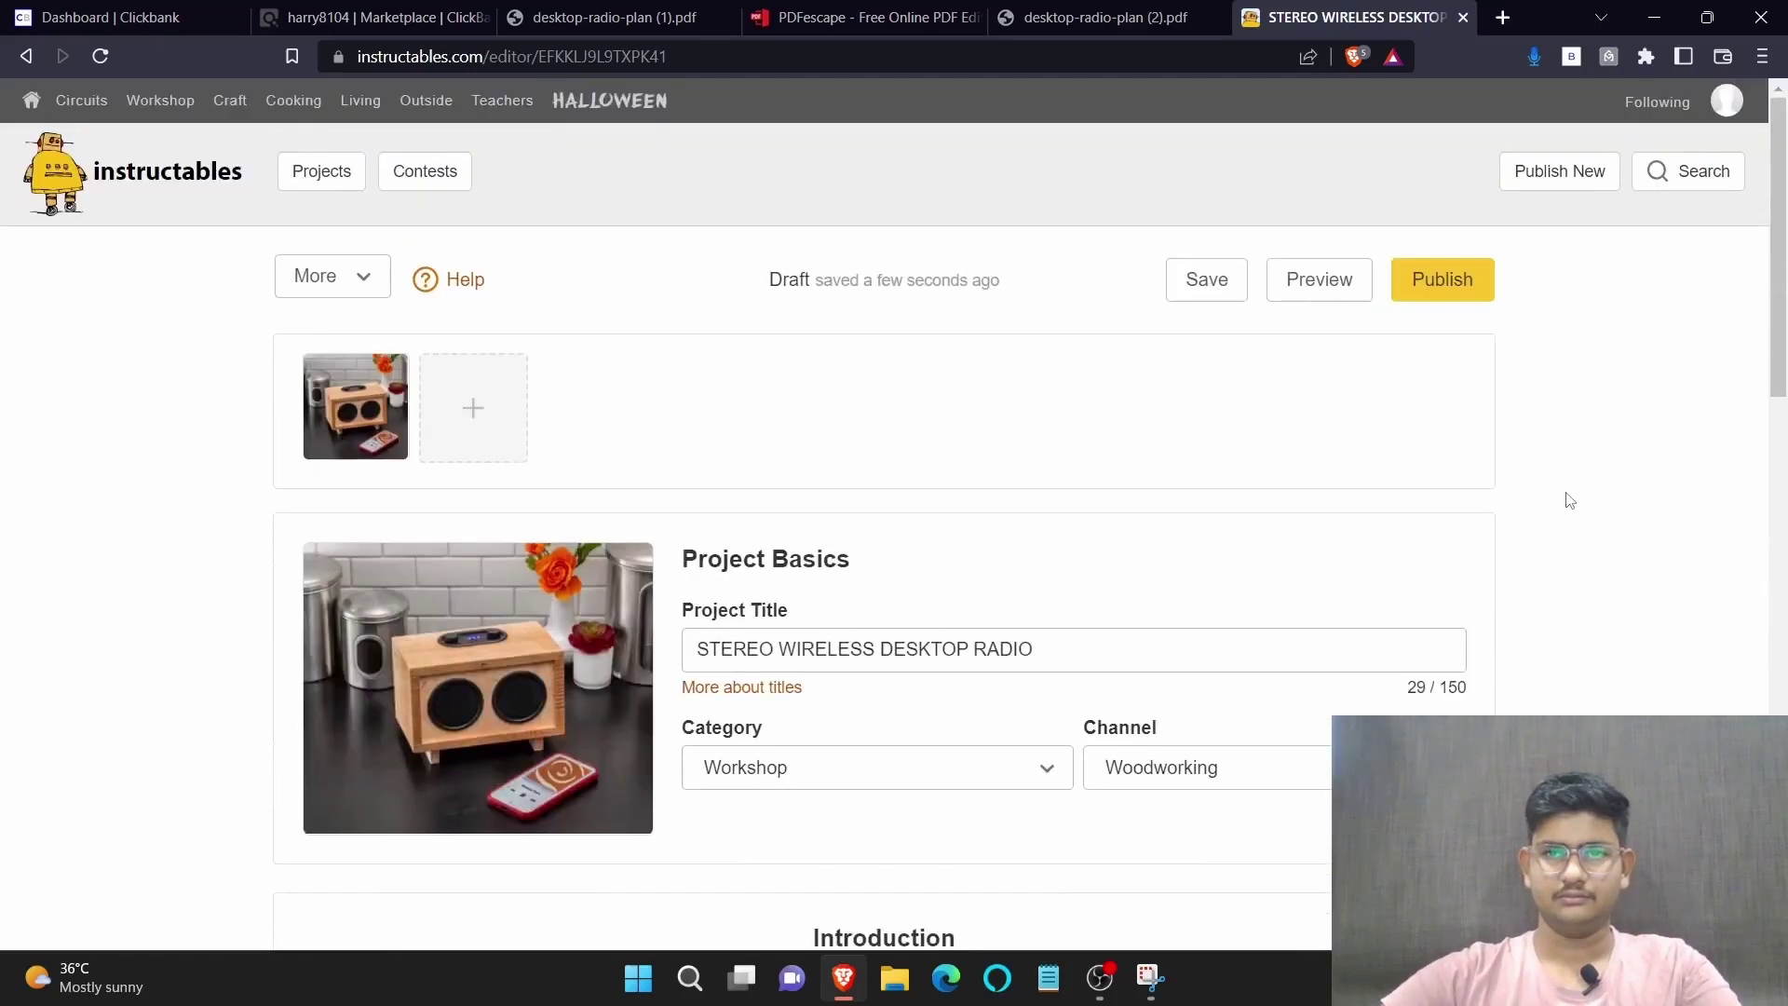
In the publish settings, add the keywords woodworking, furniture and carpenter
{"action": "left_click", "coordinate": [1459, 290]}
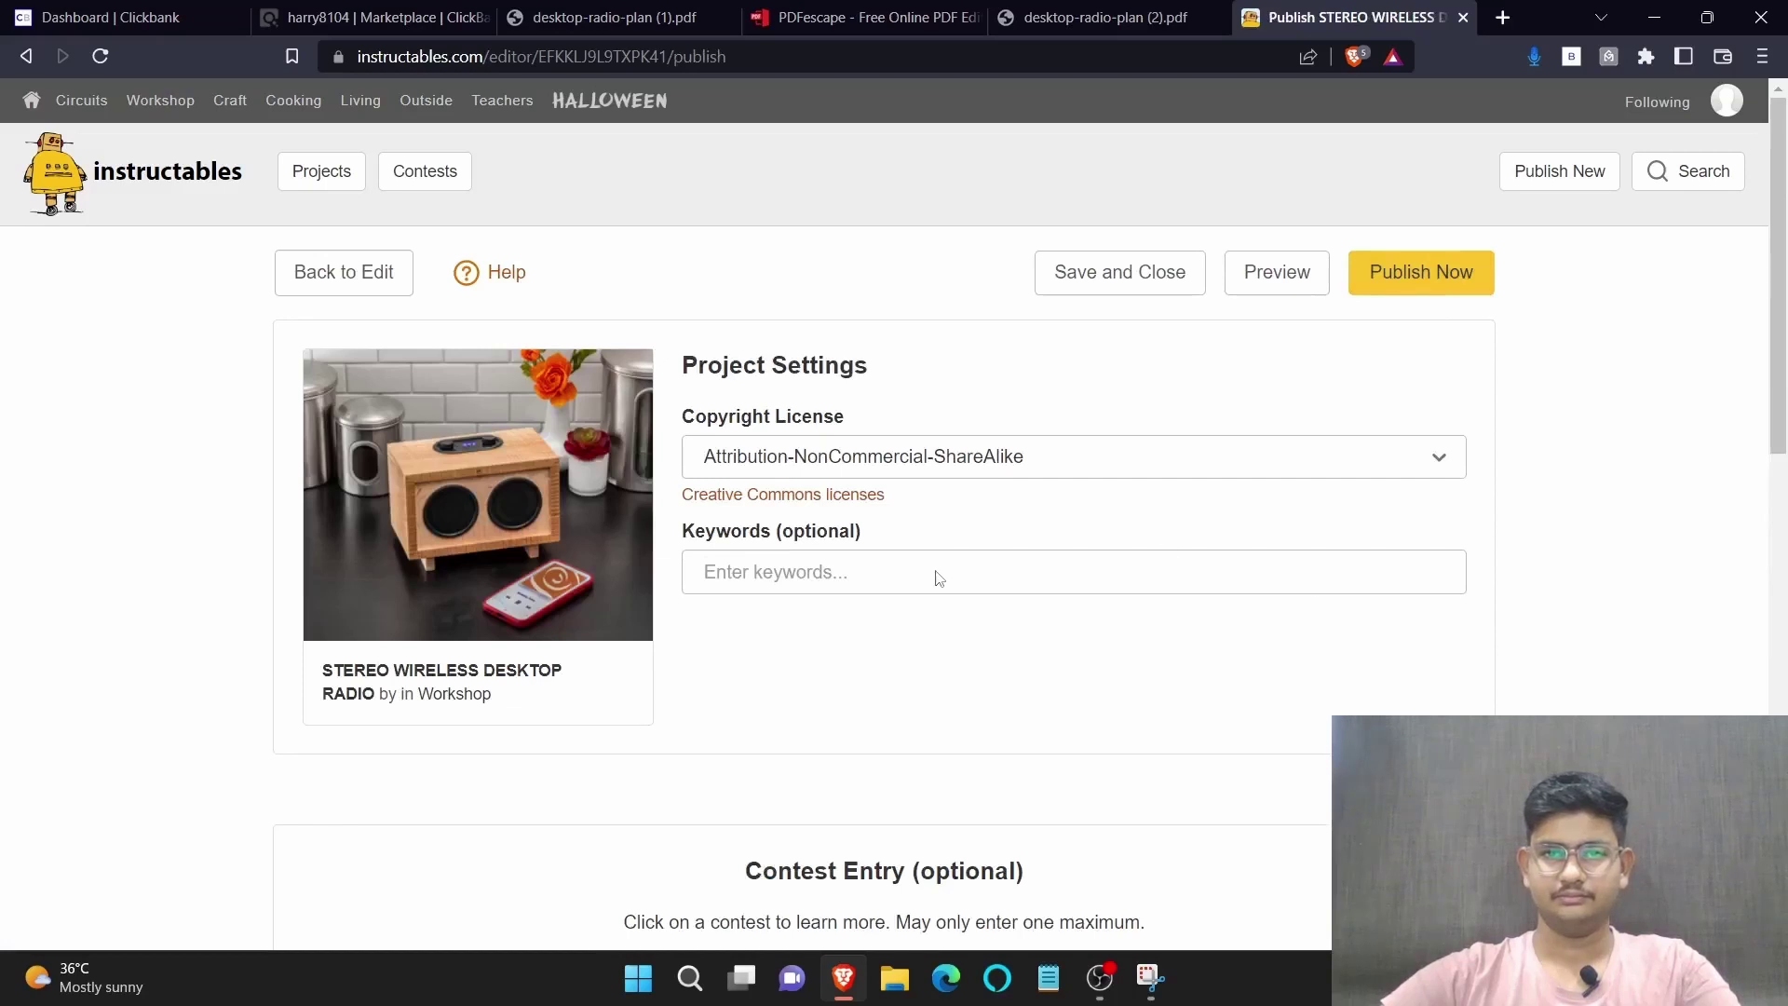
{"action": "left_click", "coordinate": [754, 587]}
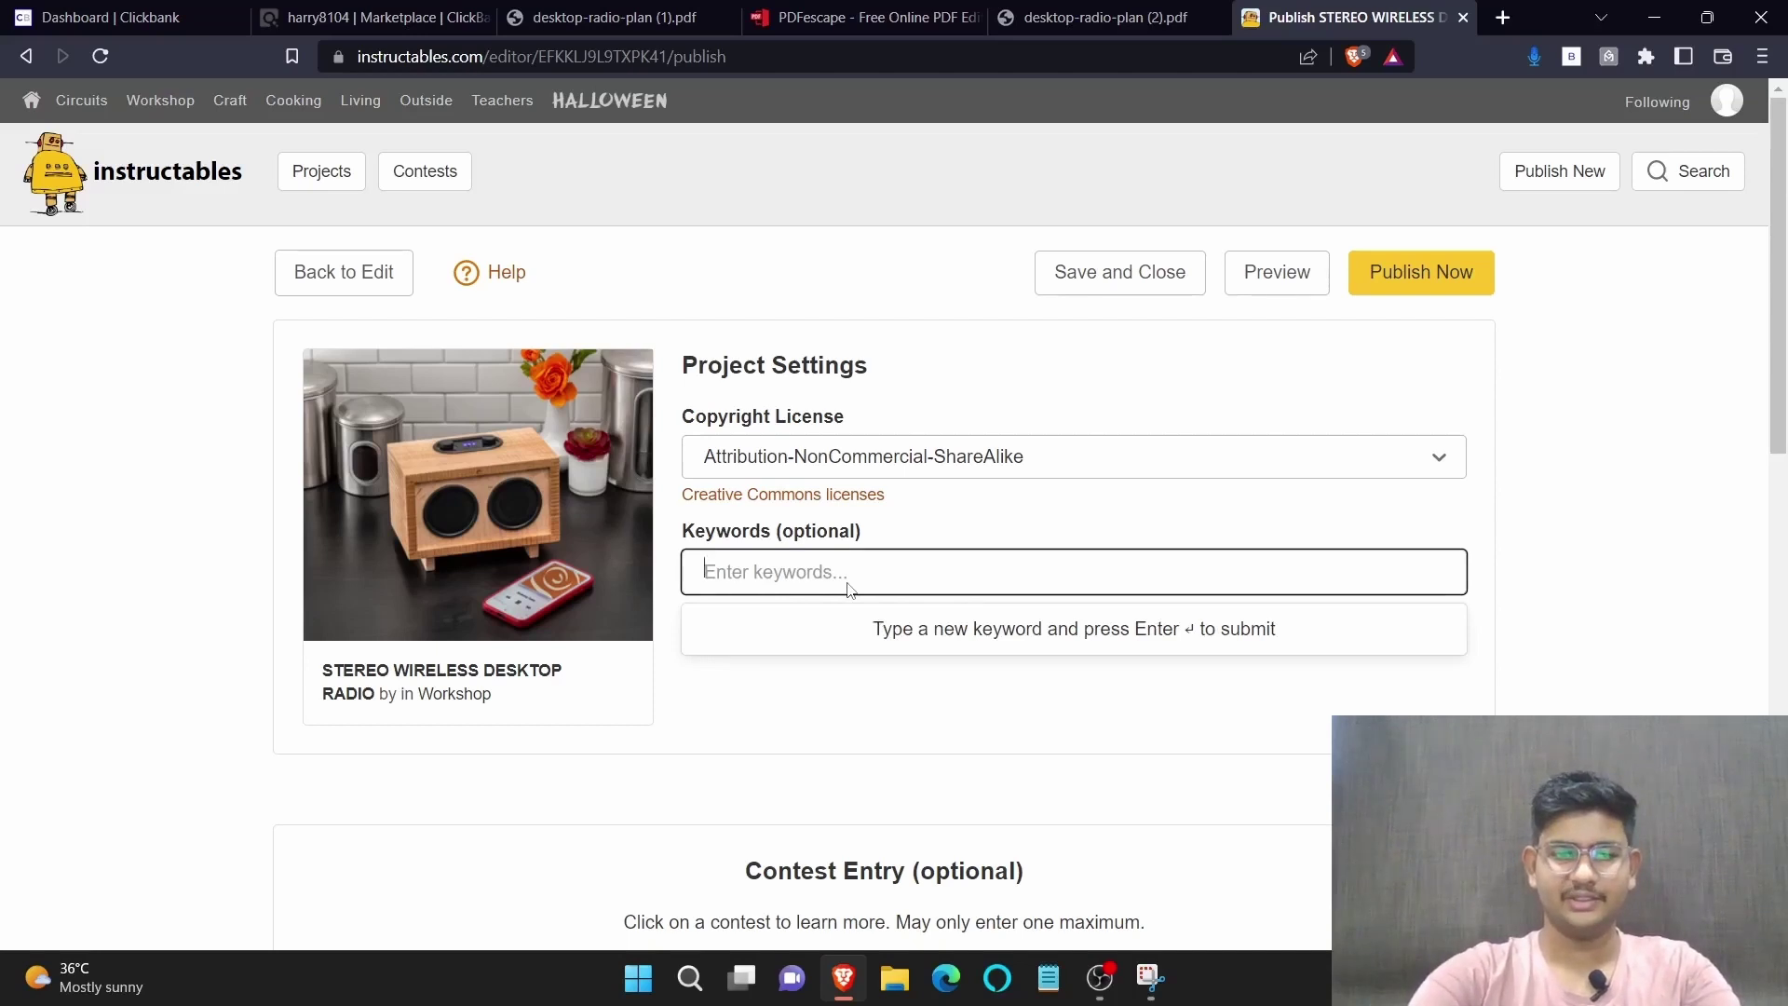
{"action": "type", "text": "woodwor"}
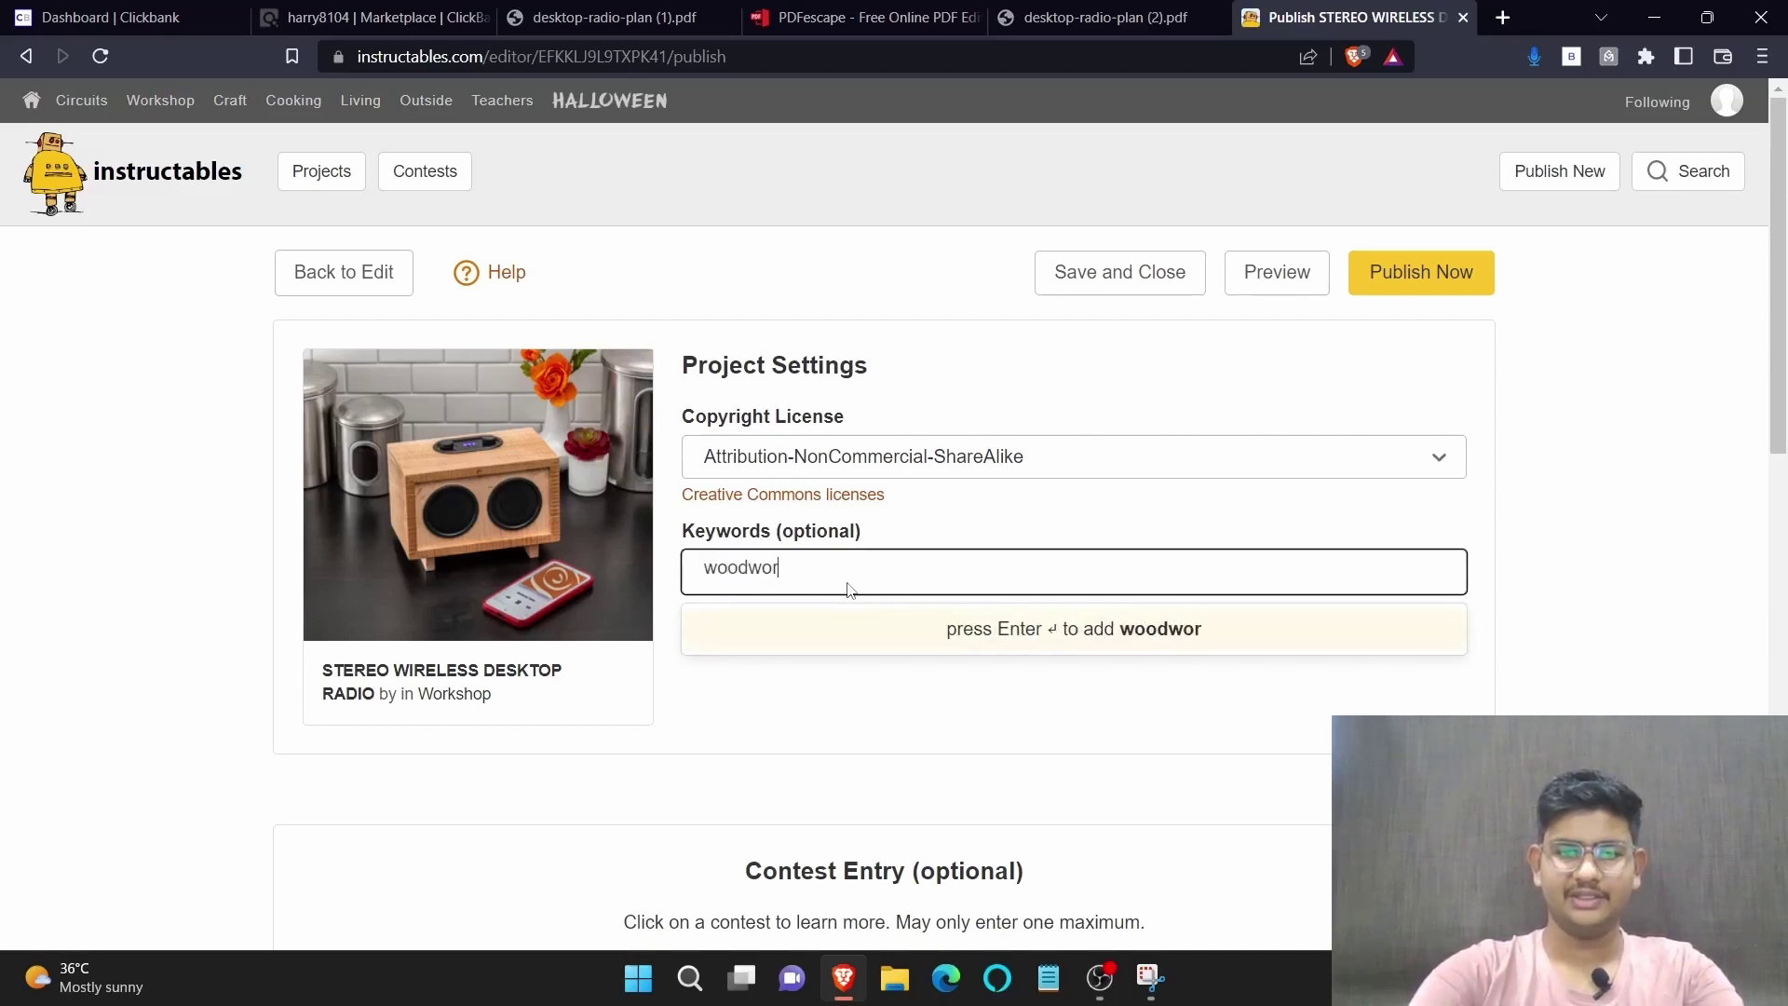
{"action": "type", "text": "king"}
{"action": "key", "text": "Return"}
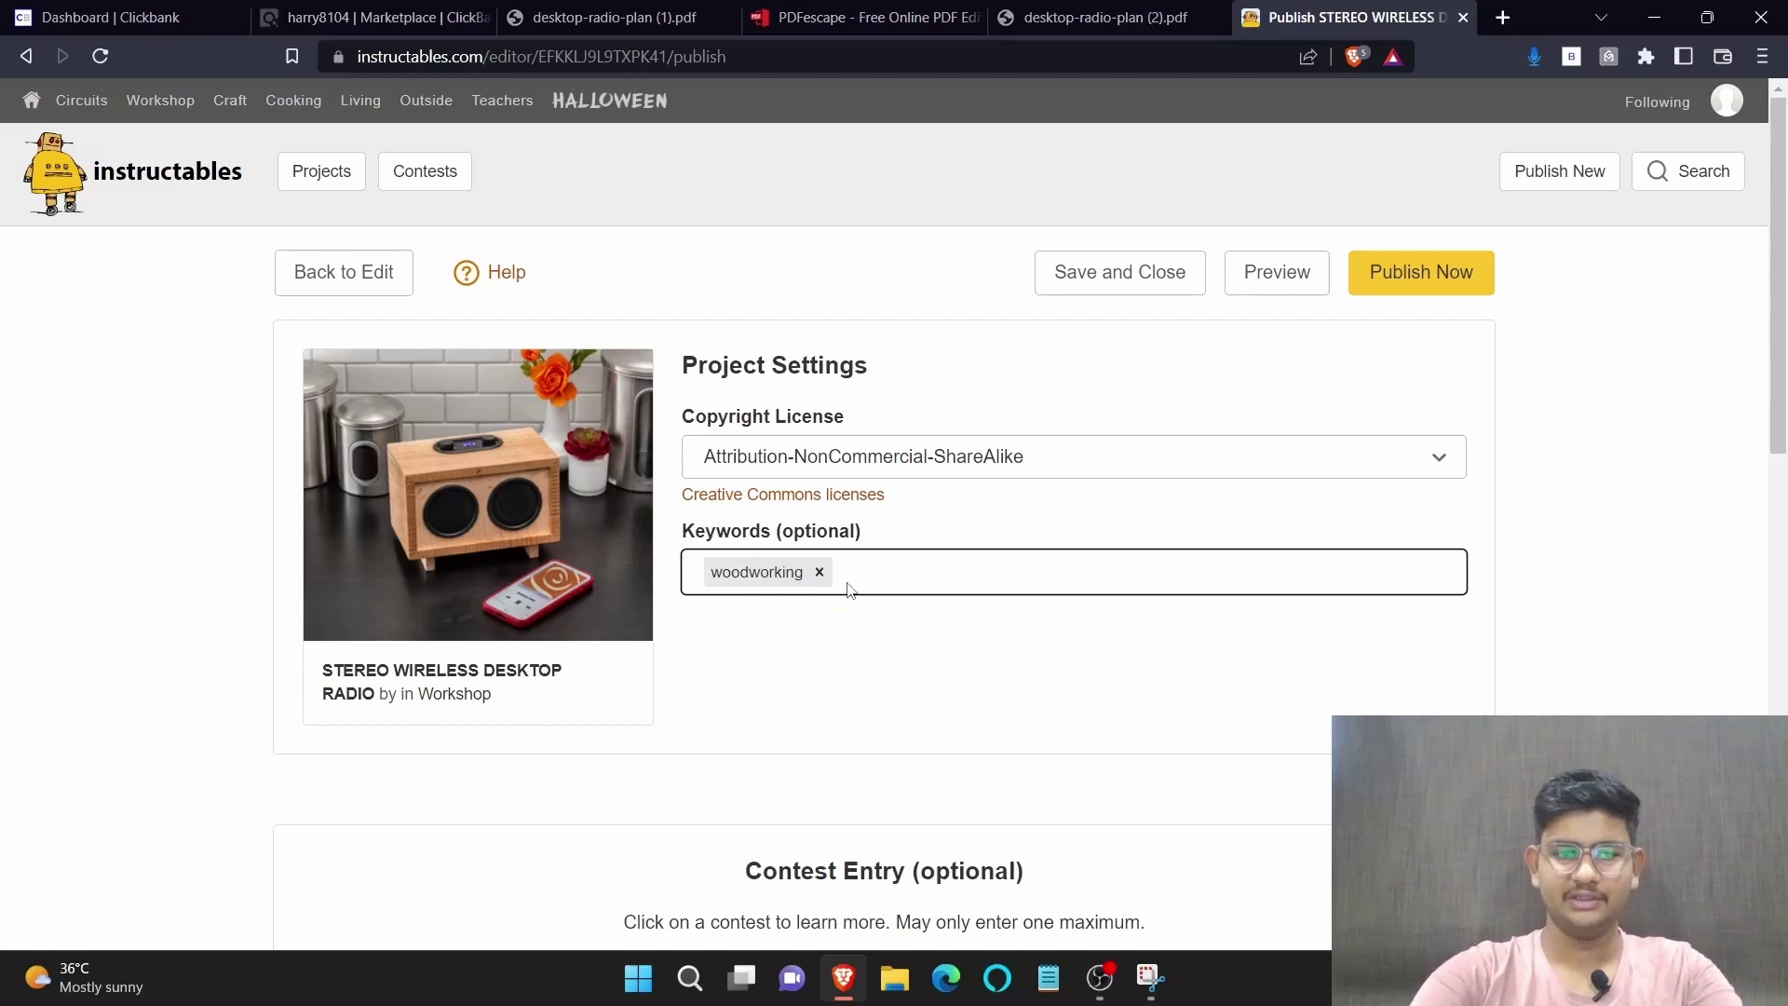
{"action": "type", "text": "furnit"}
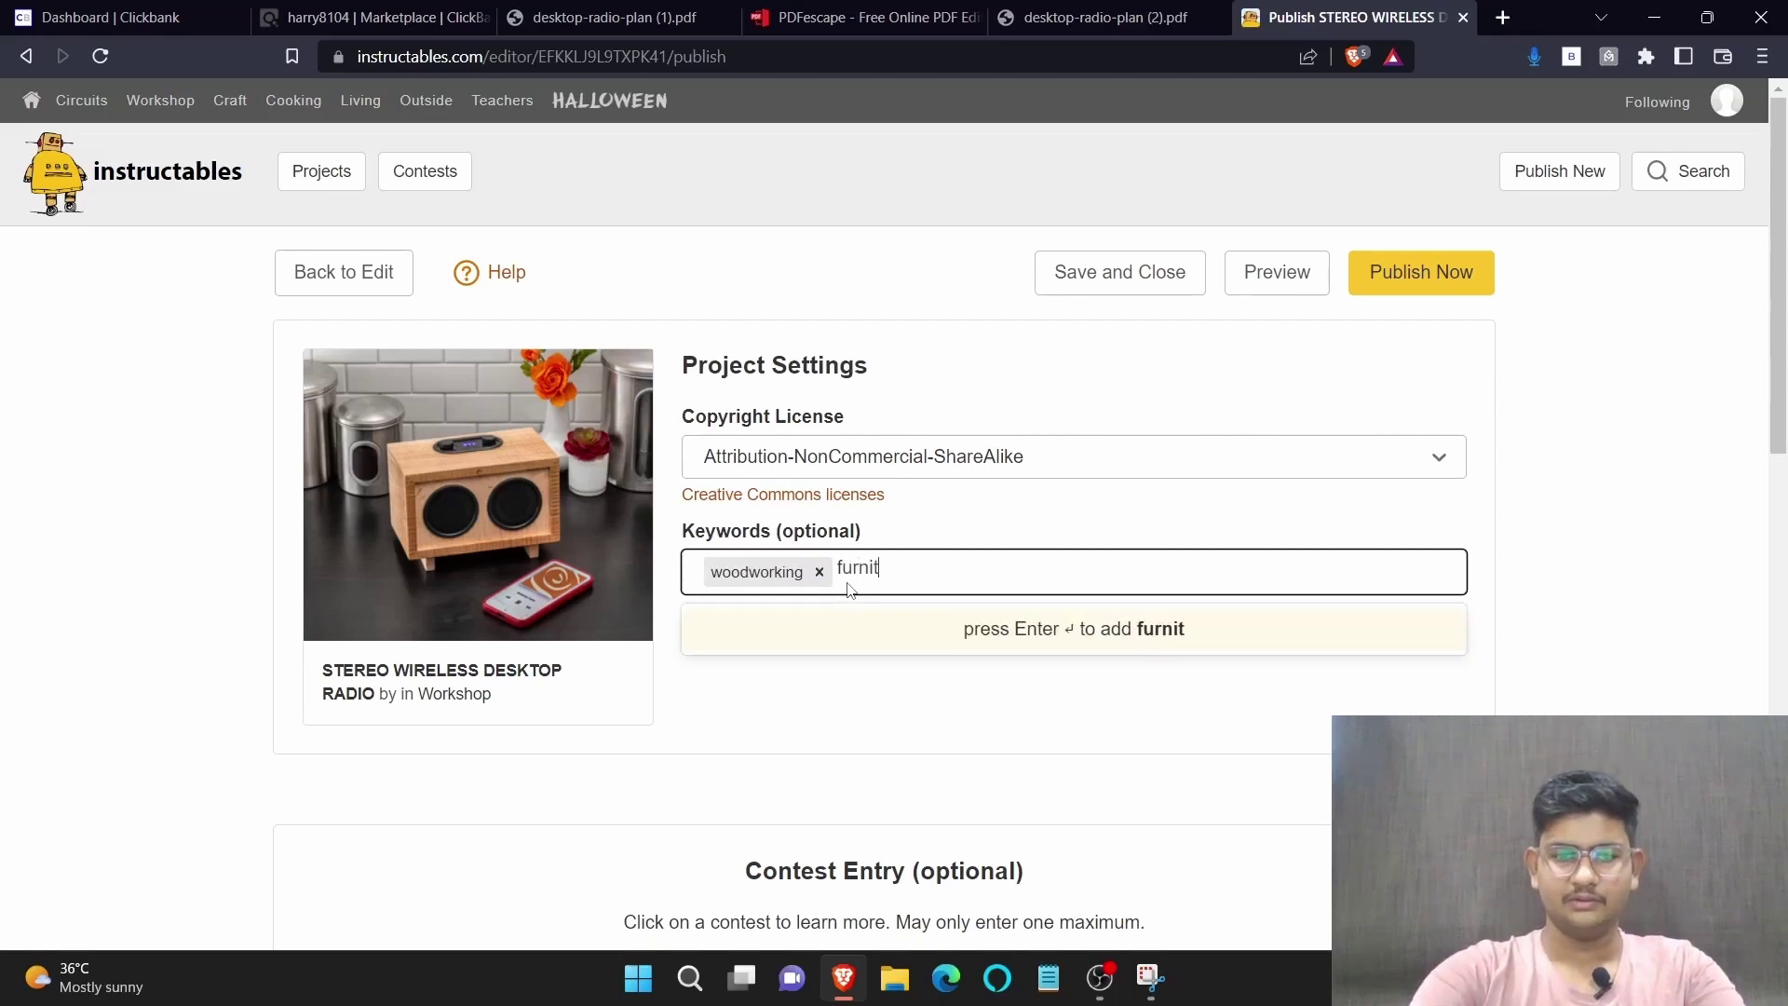
{"action": "type", "text": "ure"}
{"action": "key", "text": "Return"}
{"action": "type", "text": "carpen"}
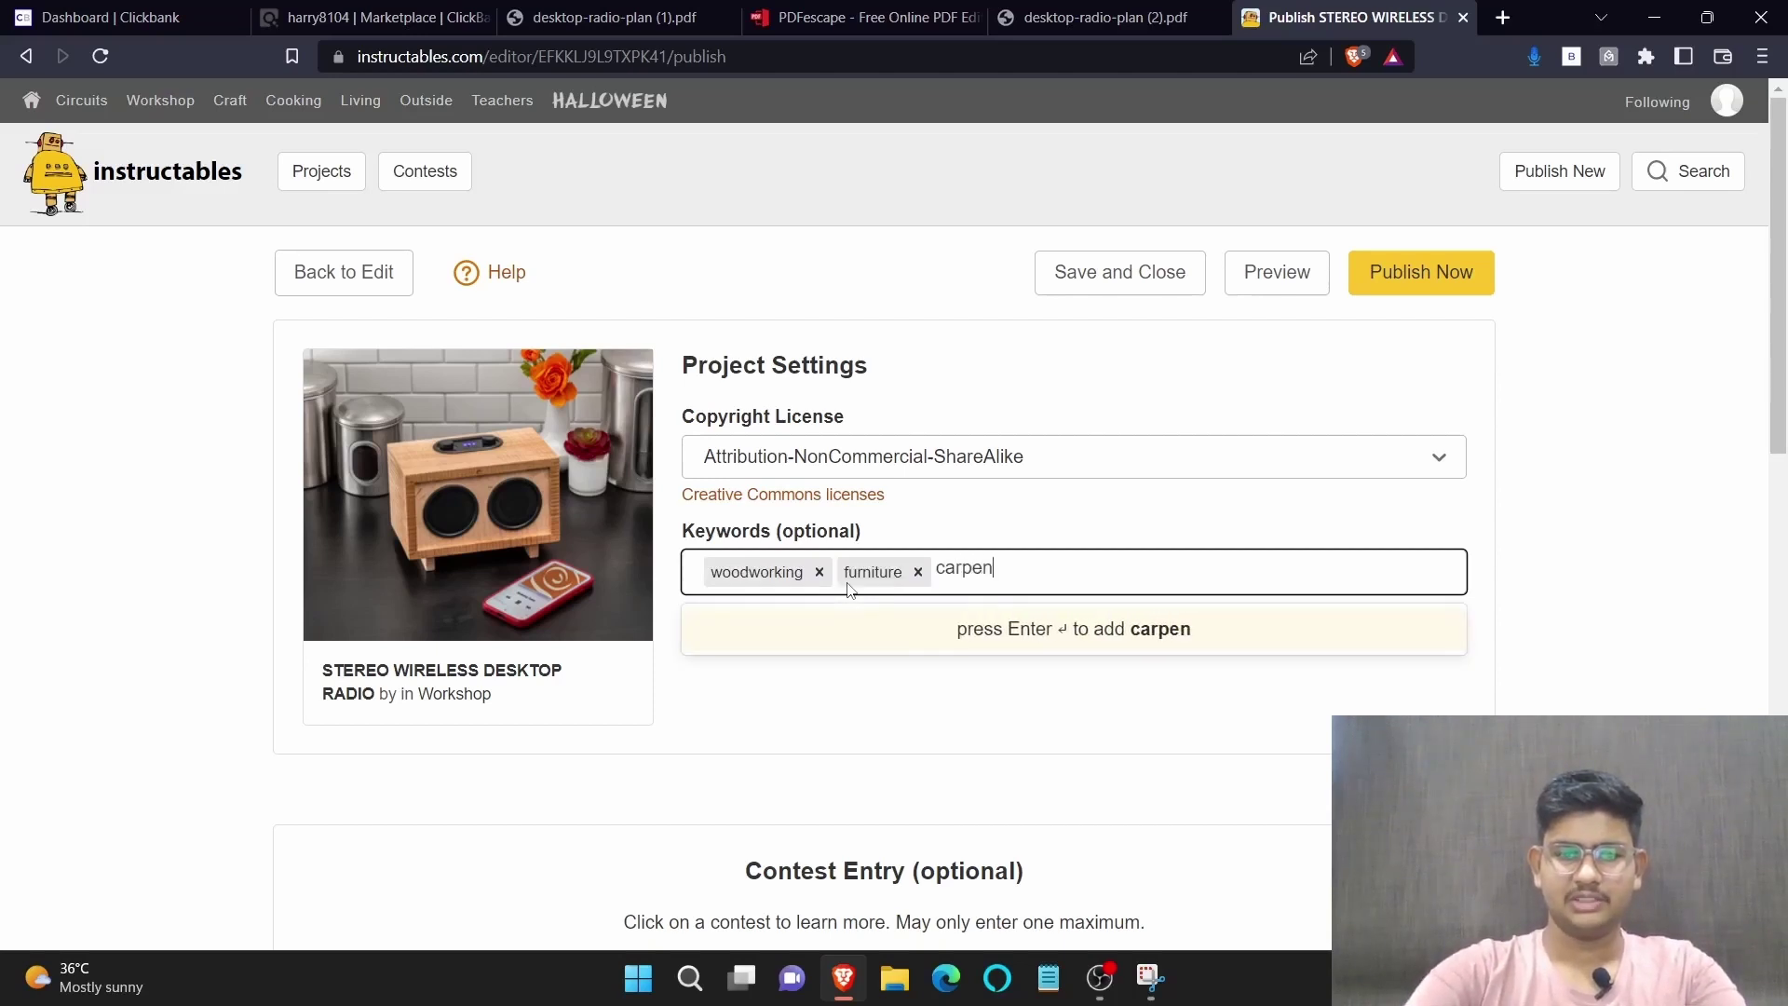
{"action": "type", "text": "ter"}
{"action": "key", "text": "Return"}
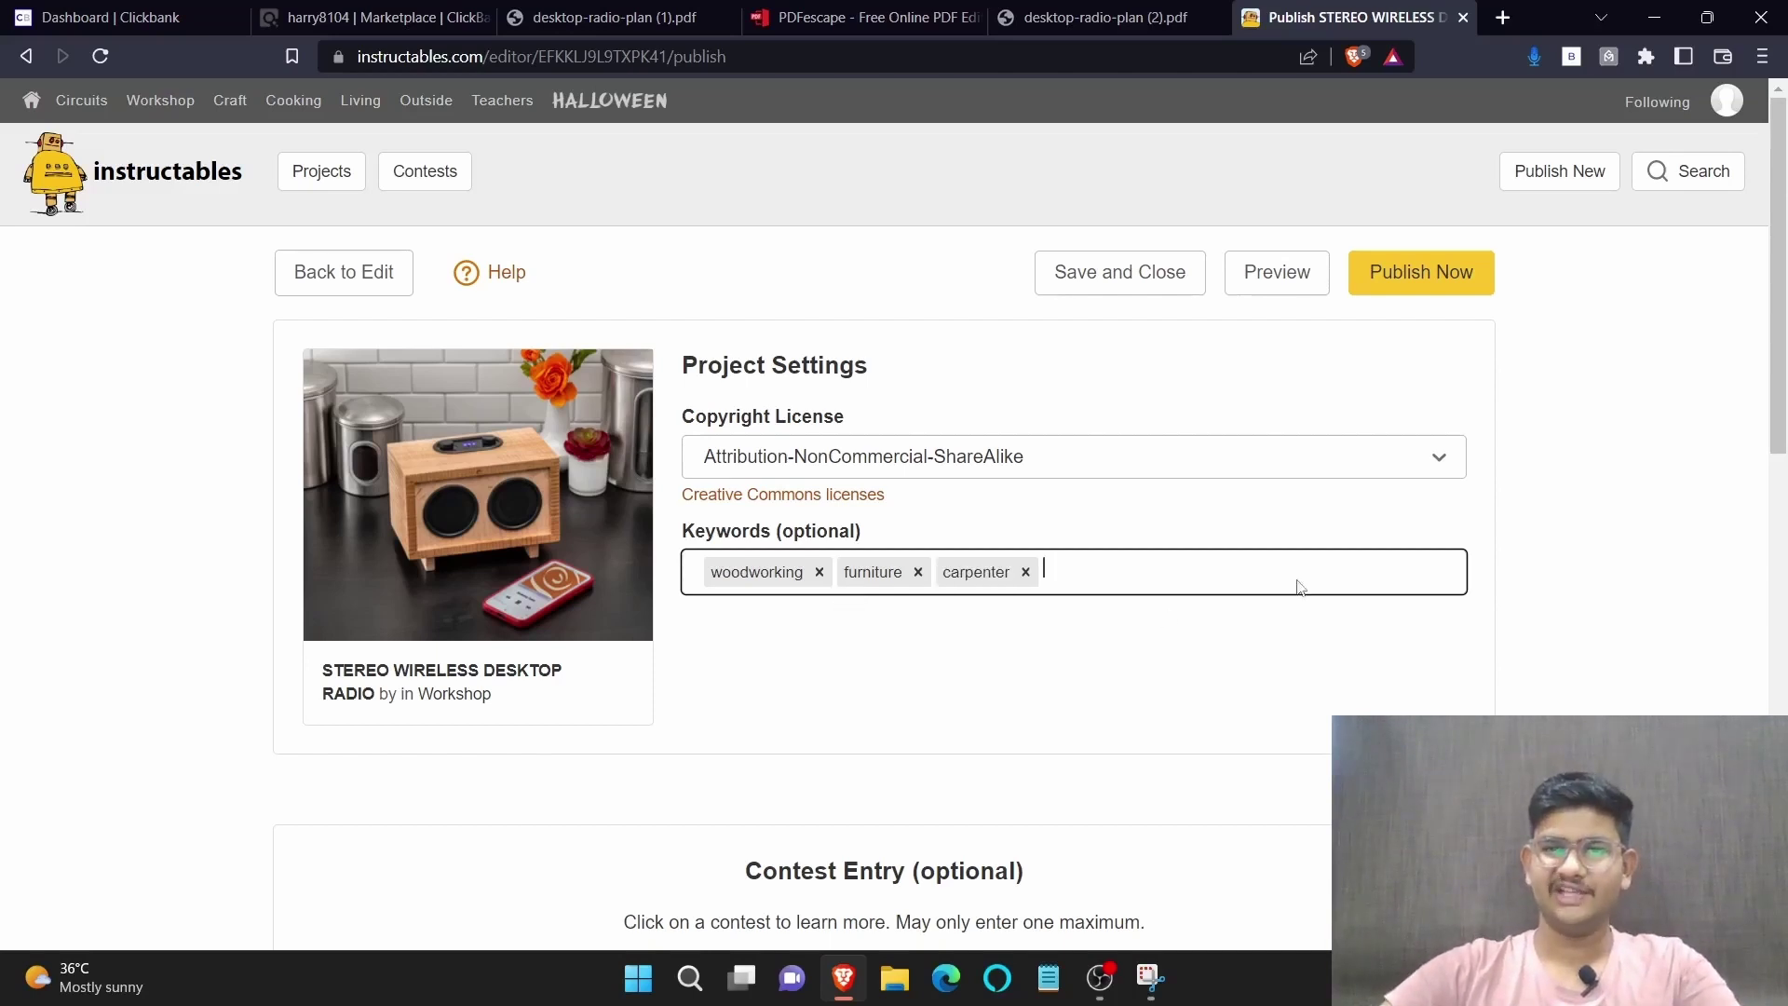
{"action": "scroll", "coordinate": [1154, 681], "scroll_direction": "down", "scroll_amount": 1}
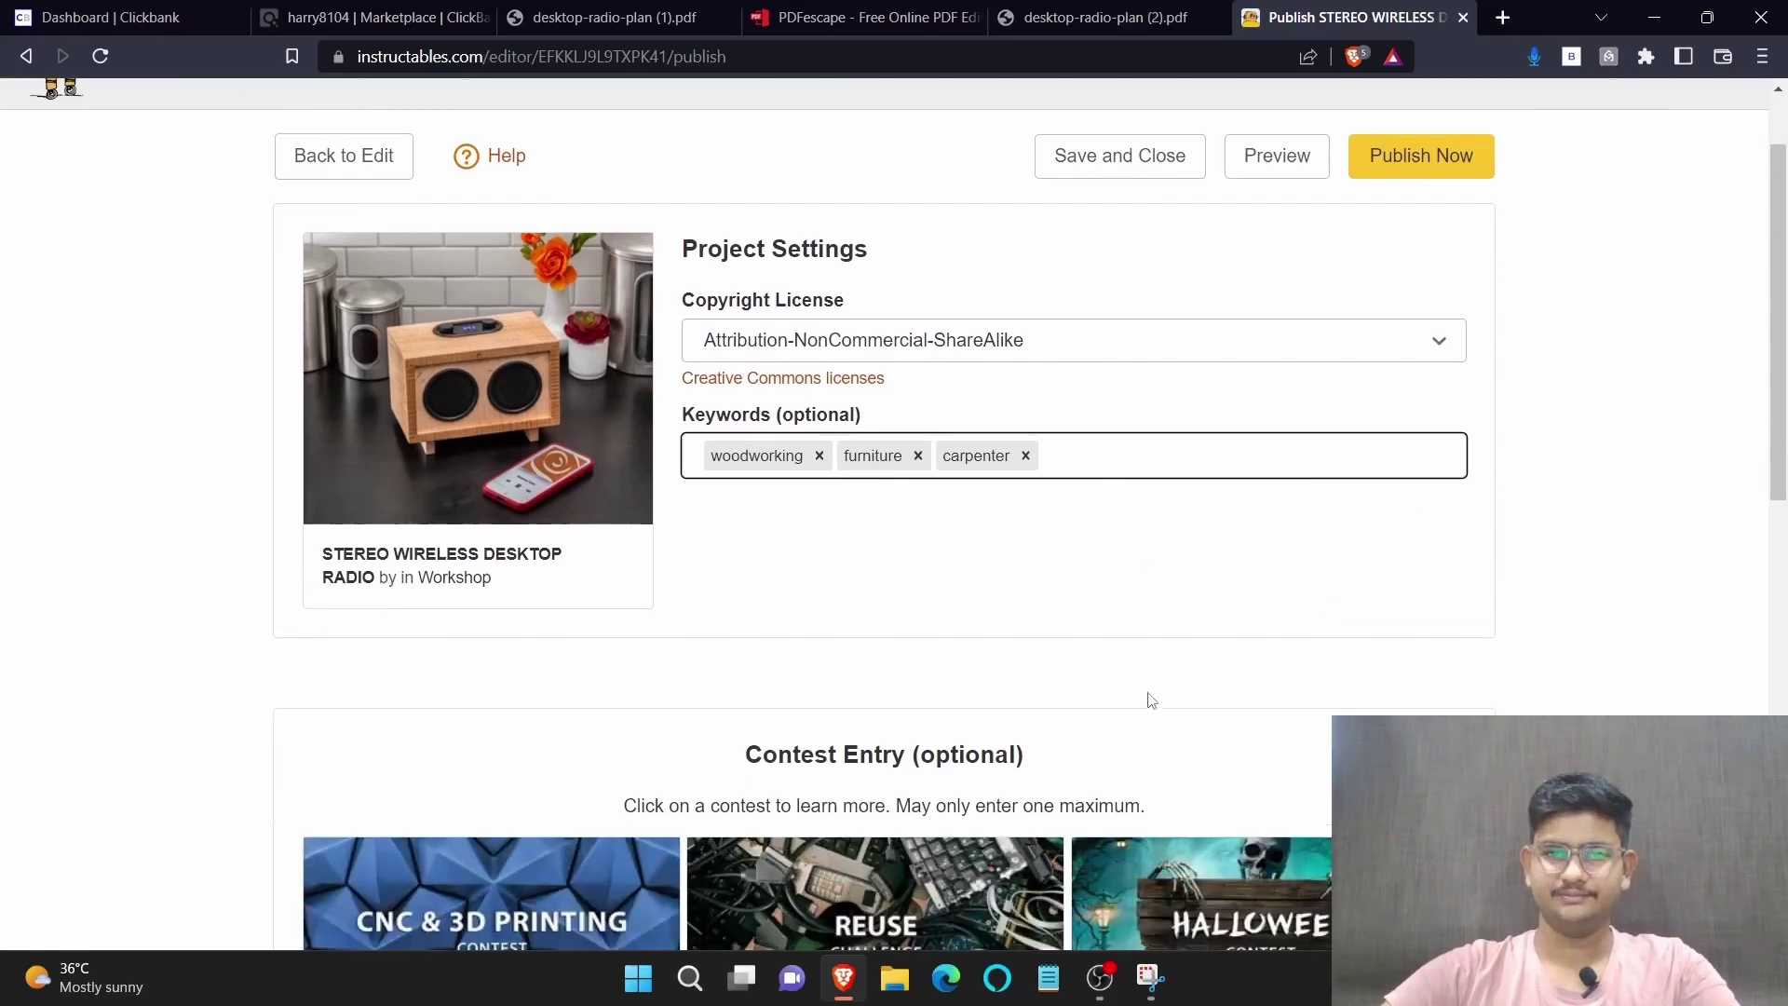
{"action": "scroll", "coordinate": [1145, 698], "scroll_direction": "up", "scroll_amount": 1}
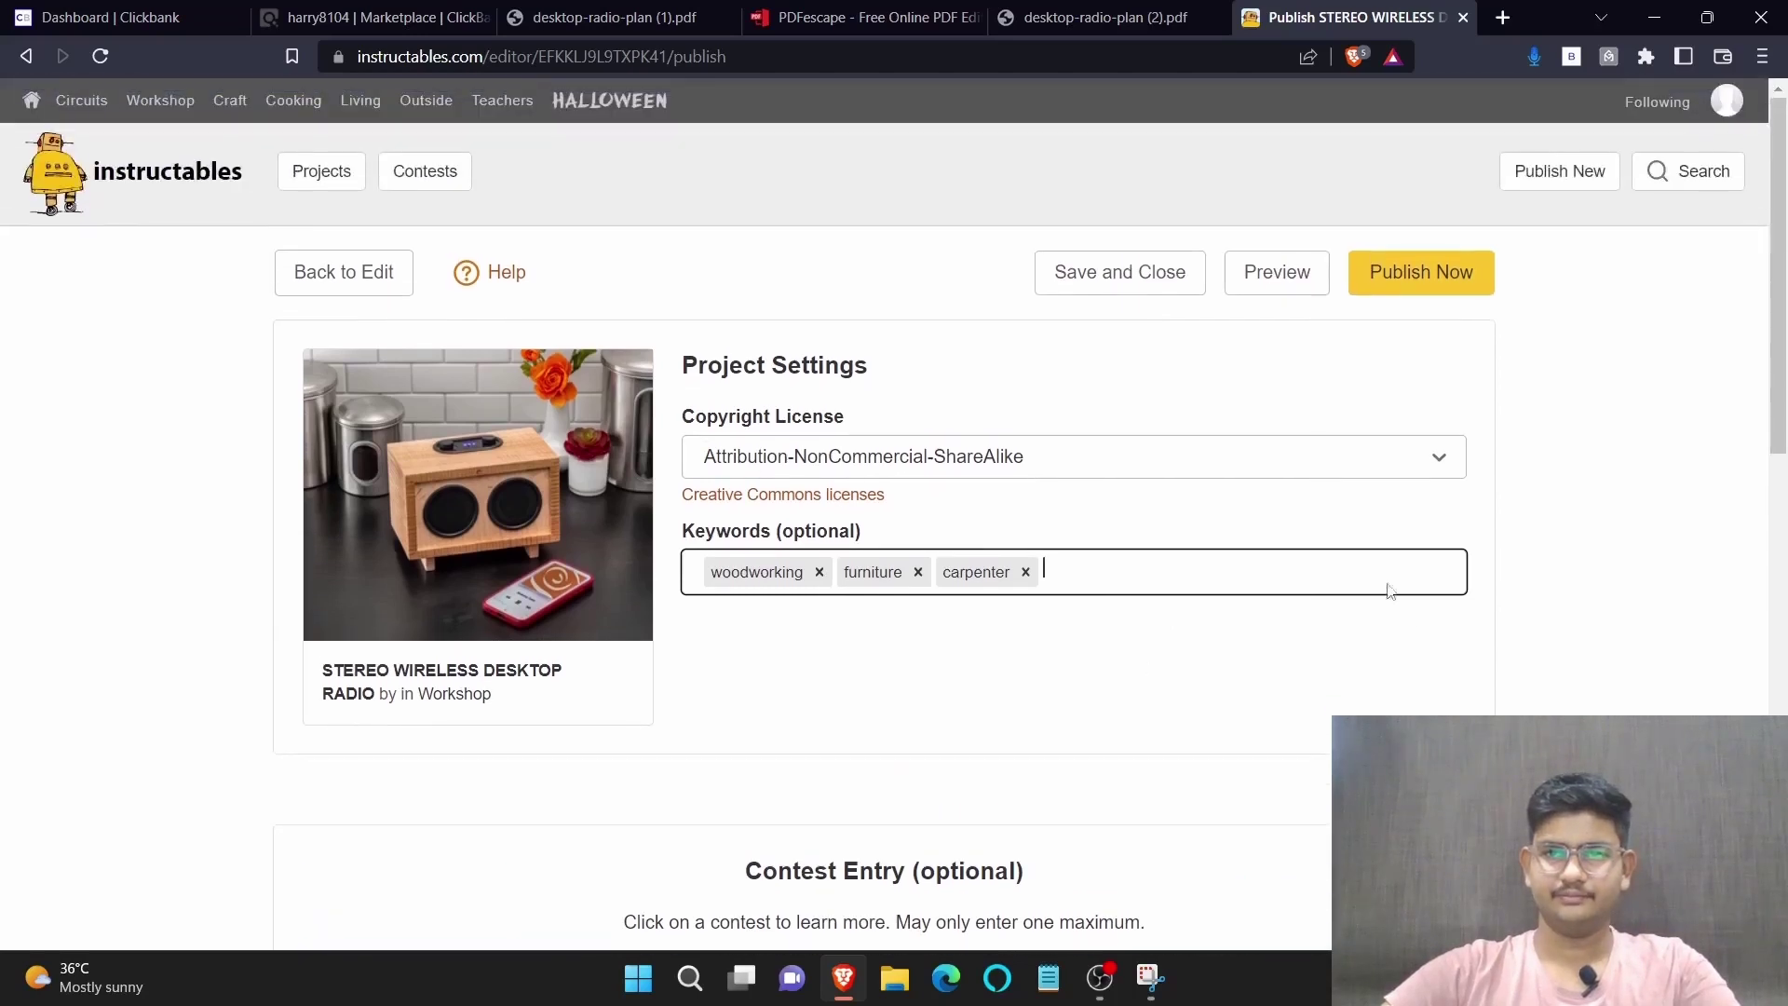
Publish the STEREO WIRELESS DESKTOP RADIO project and review its confirmation message
{"action": "left_click", "coordinate": [1422, 274]}
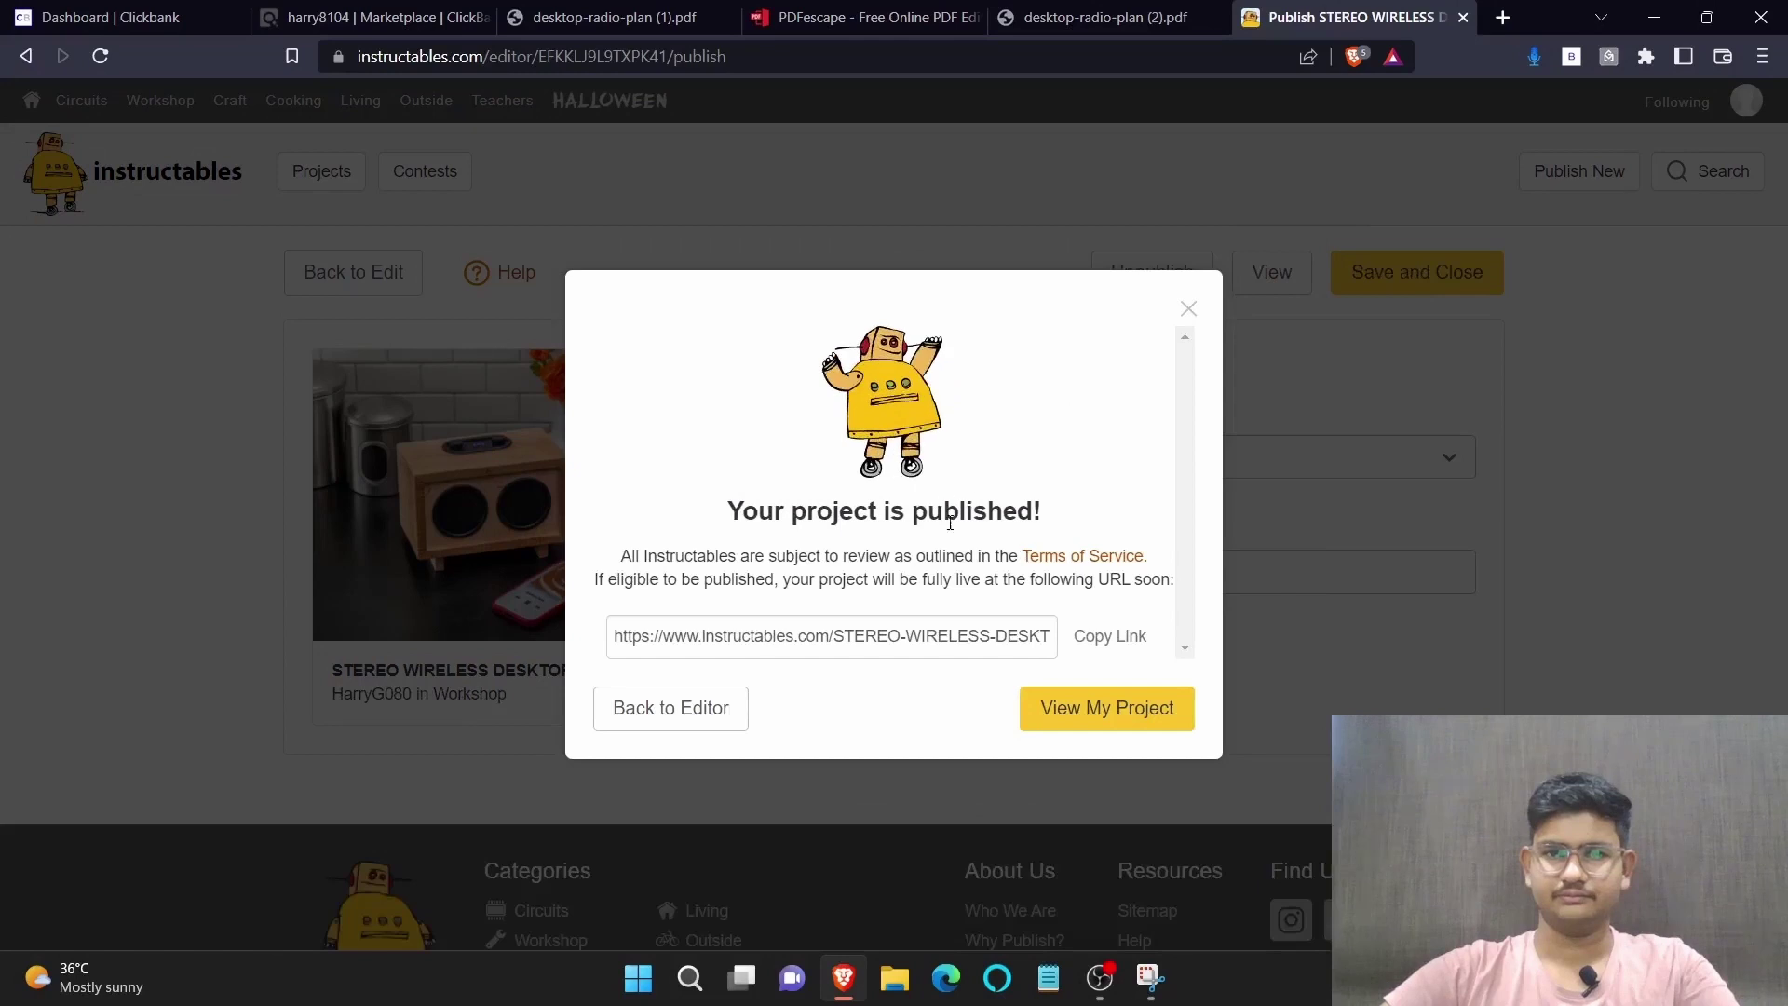
{"action": "left_click_drag", "start_coordinate": [727, 511], "coordinate": [1066, 555]}
{"action": "left_click", "coordinate": [1087, 489]}
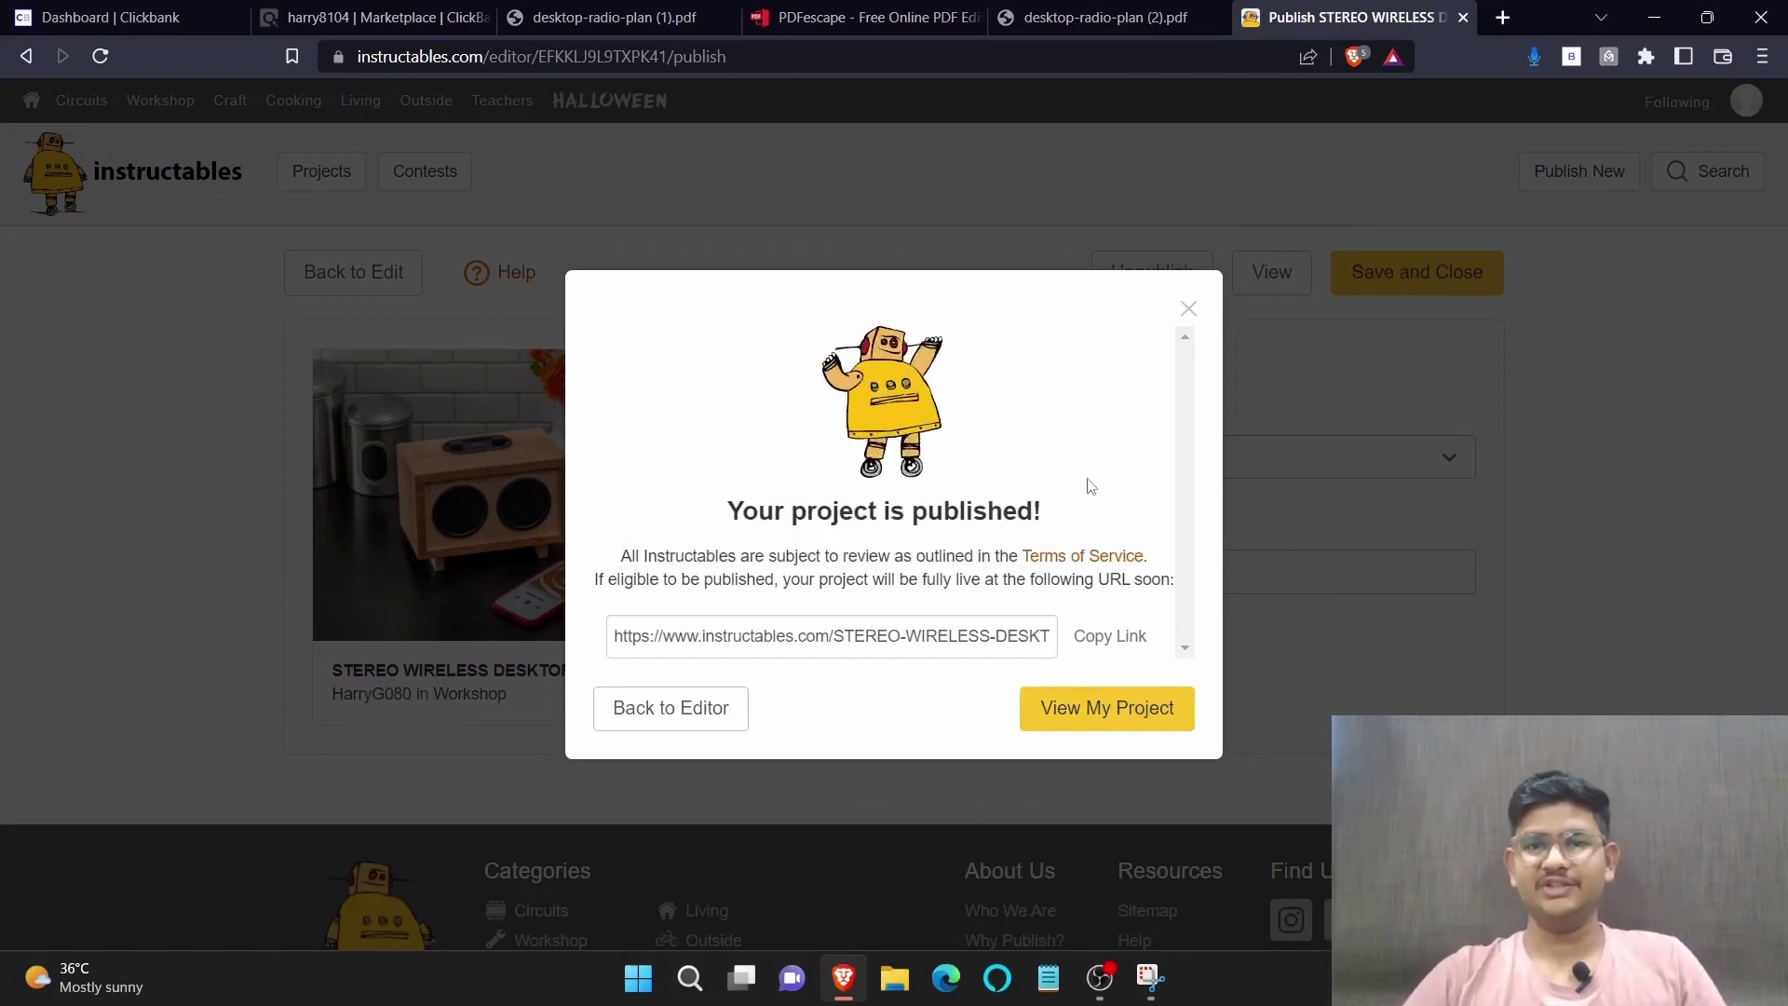